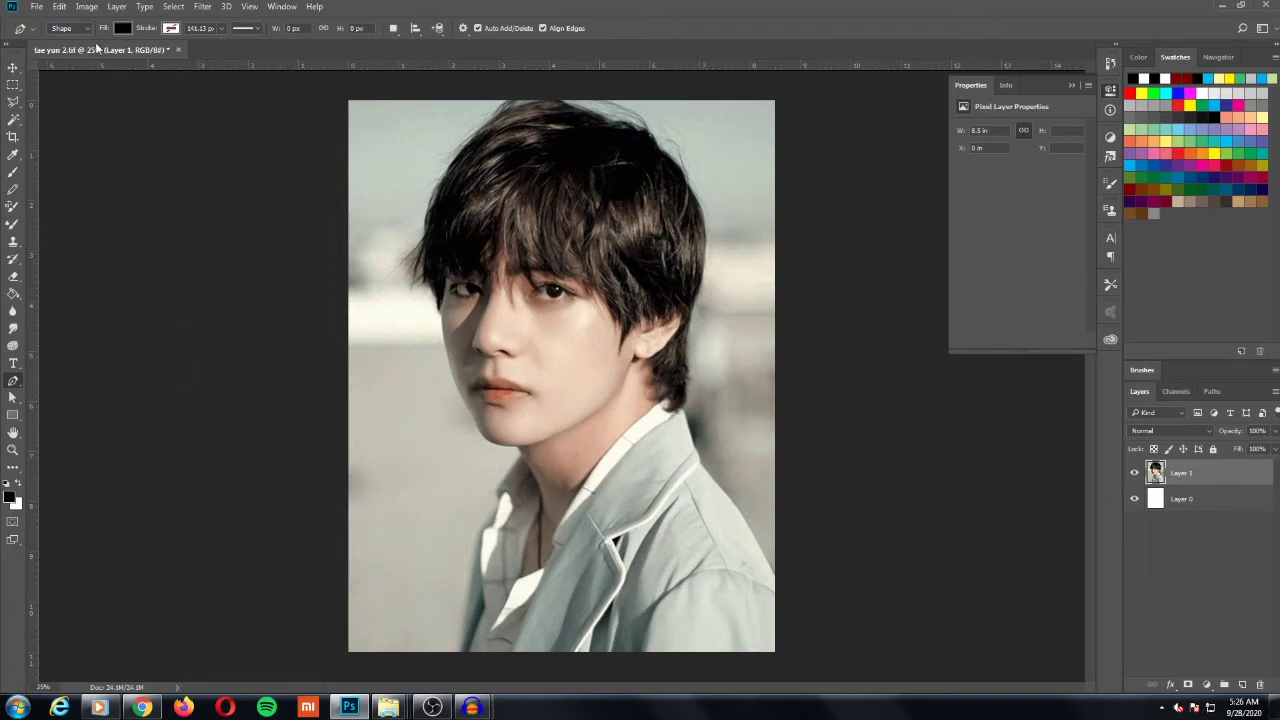
# Step: Keep the Pen tool in Shape mode and zoom in toward 200%
pyautogui.click(68, 28)
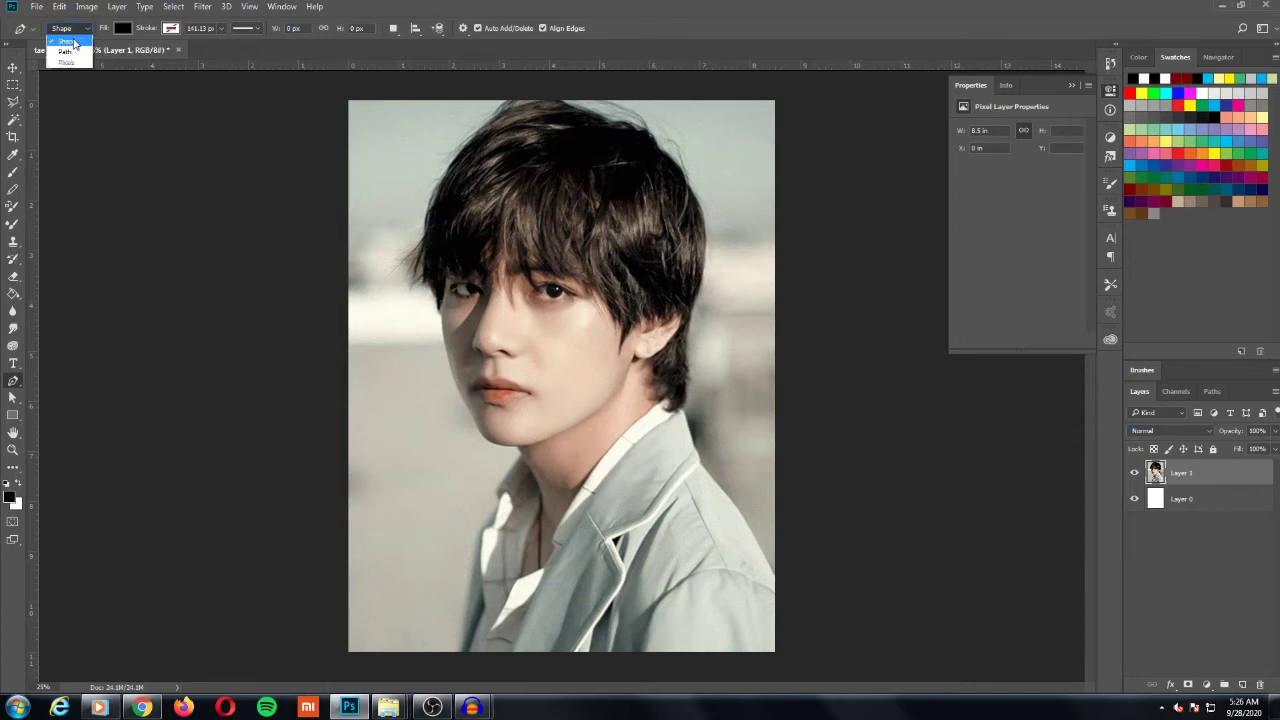
pyautogui.click(73, 43)
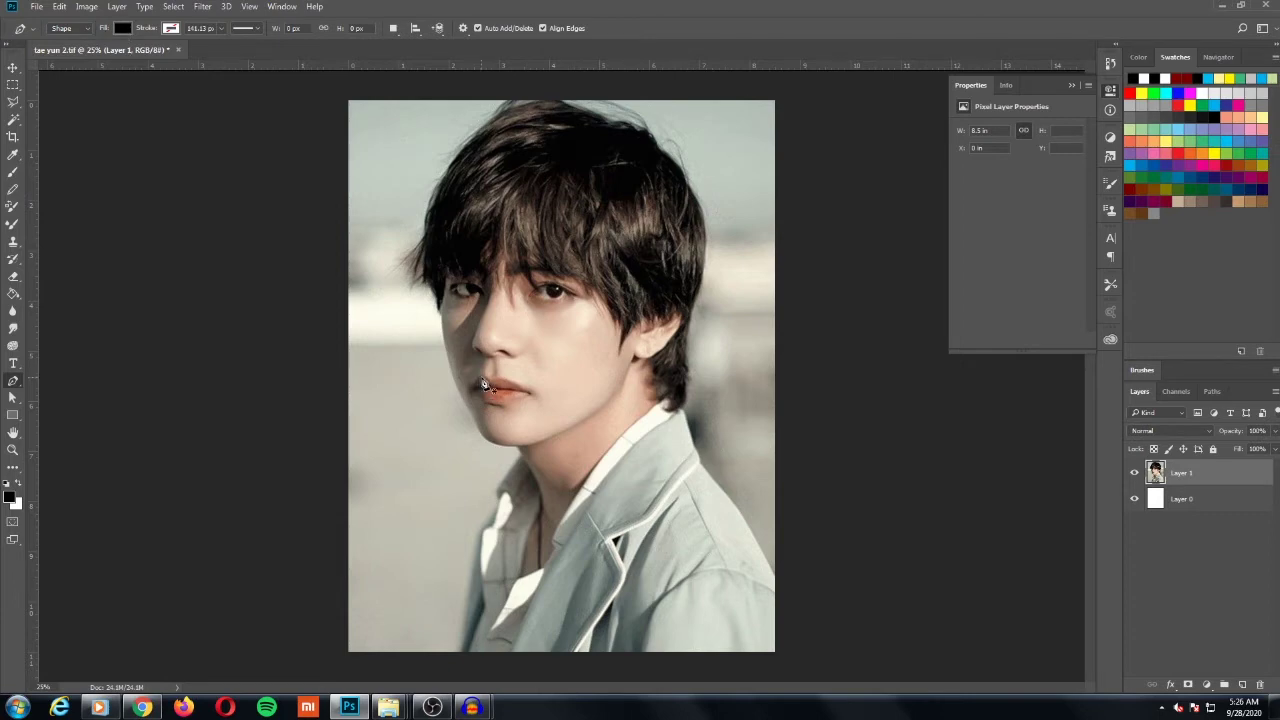
pyautogui.scroll(1, 483, 385)
pyautogui.scroll(1, 481, 380)
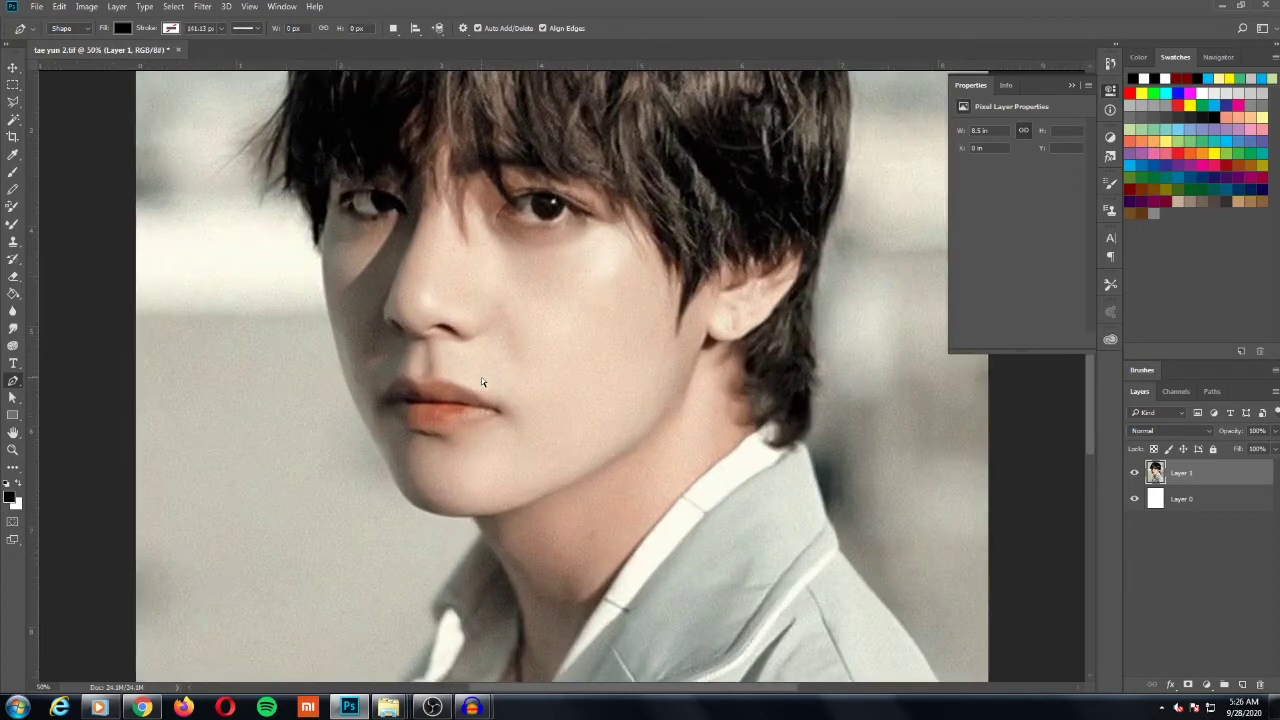
pyautogui.scroll(1, 481, 377)
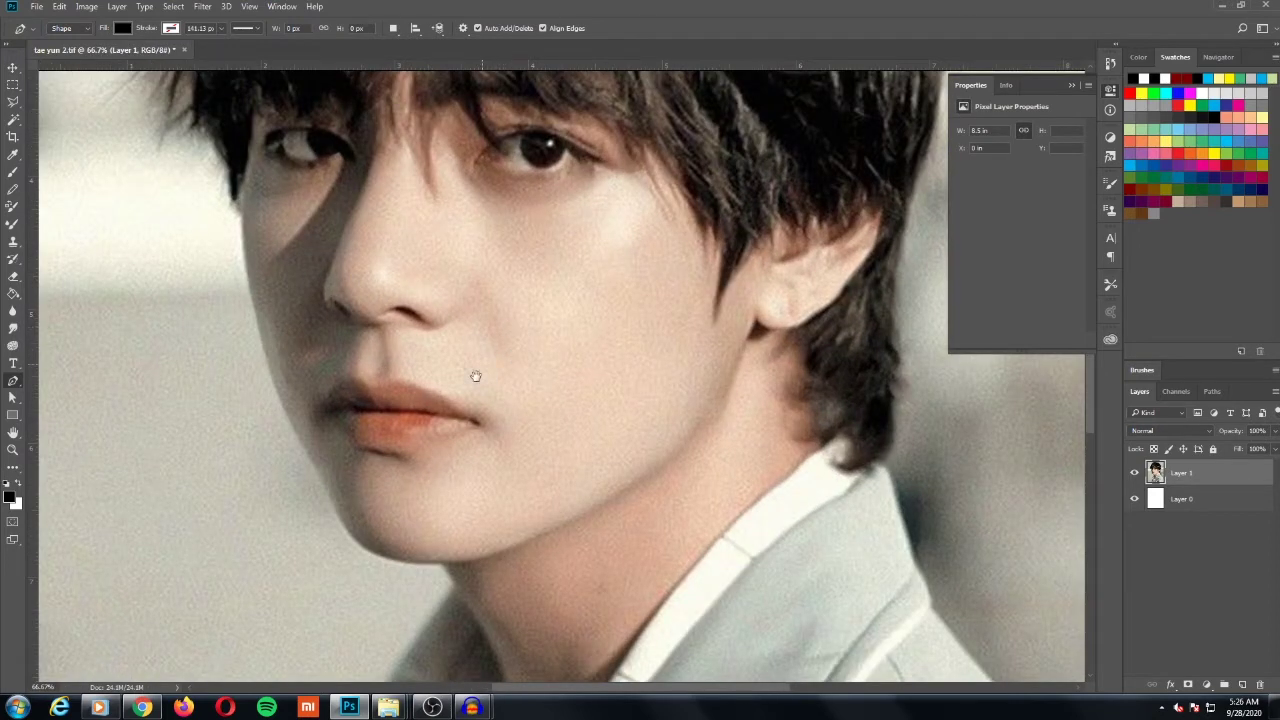
# Step: Frame the right eye closely and add an empty Layer 2 above Layer 1
pyautogui.moveTo(509, 328); pyautogui.dragTo(467, 396)
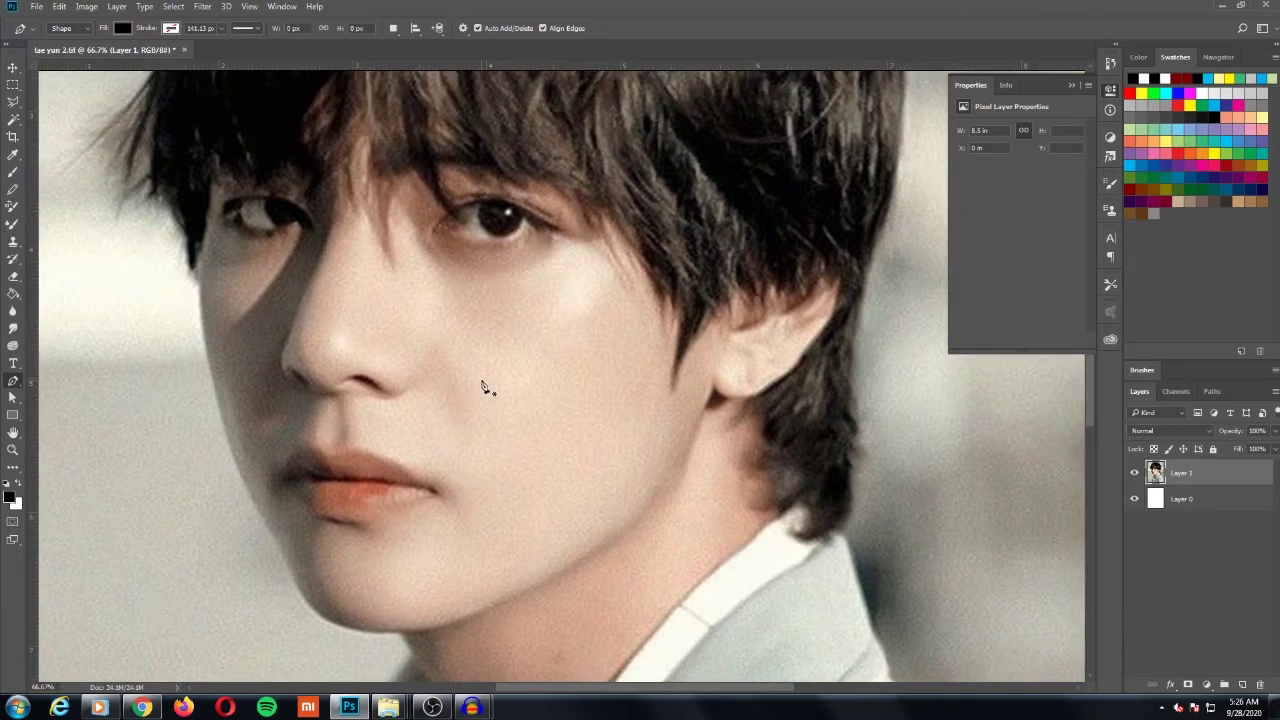
pyautogui.scroll(1, 481, 385)
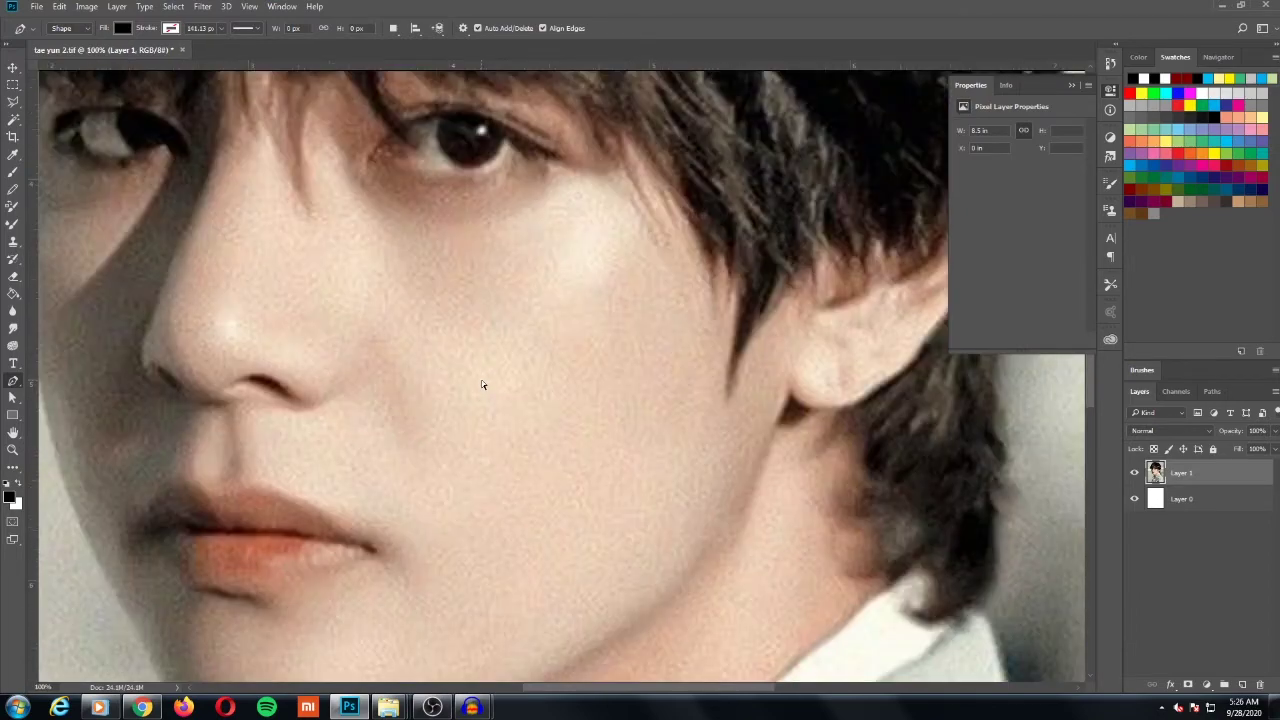
pyautogui.scroll(1, 481, 385)
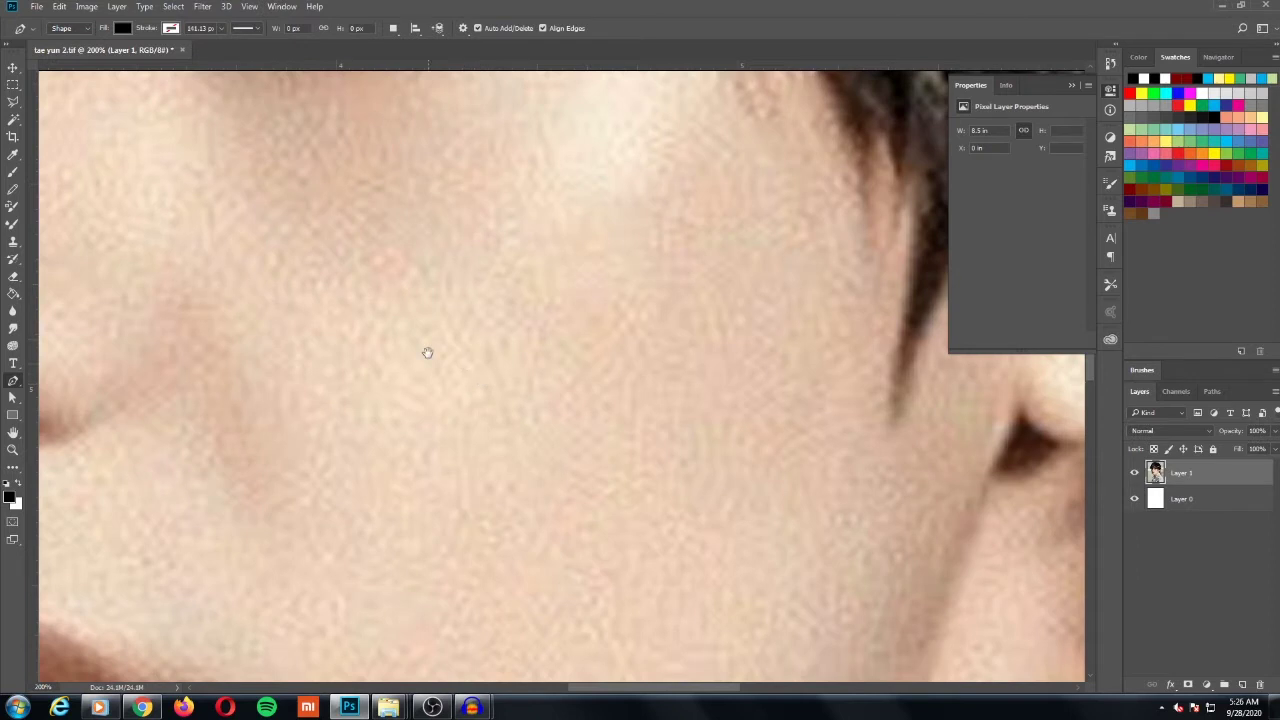
pyautogui.moveTo(420, 403); pyautogui.dragTo(447, 541)
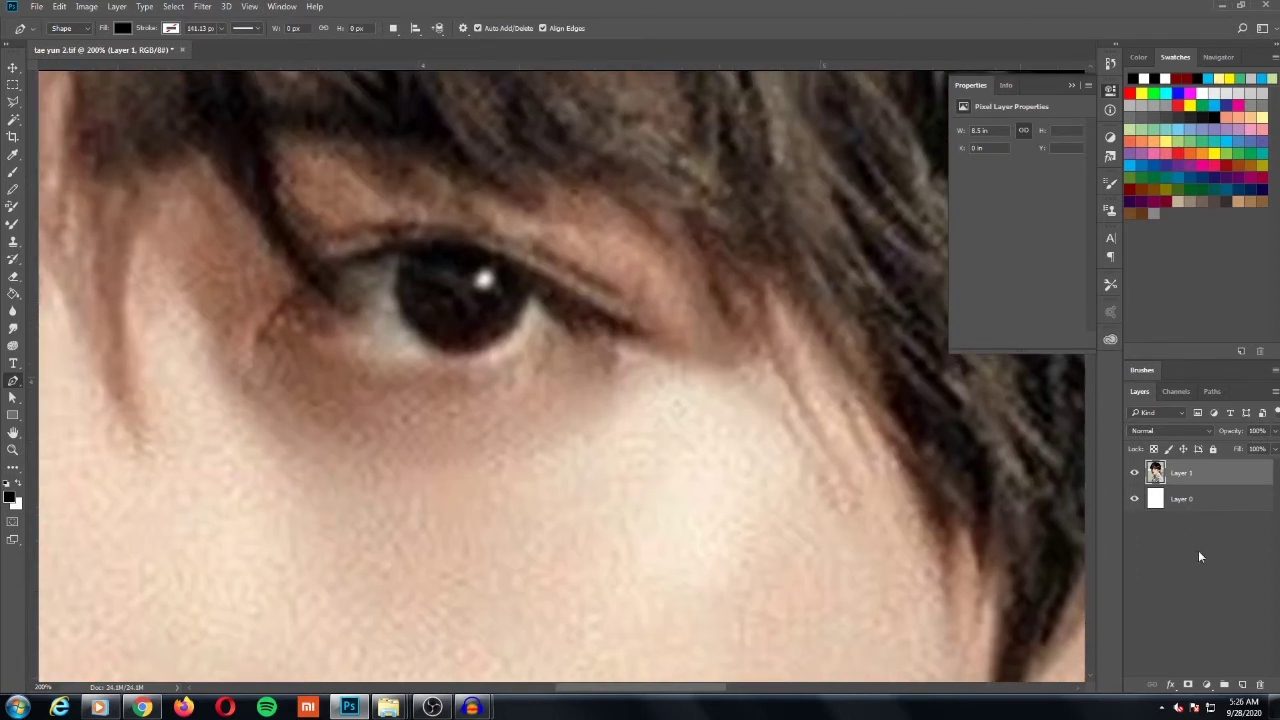
pyautogui.click(1242, 684)
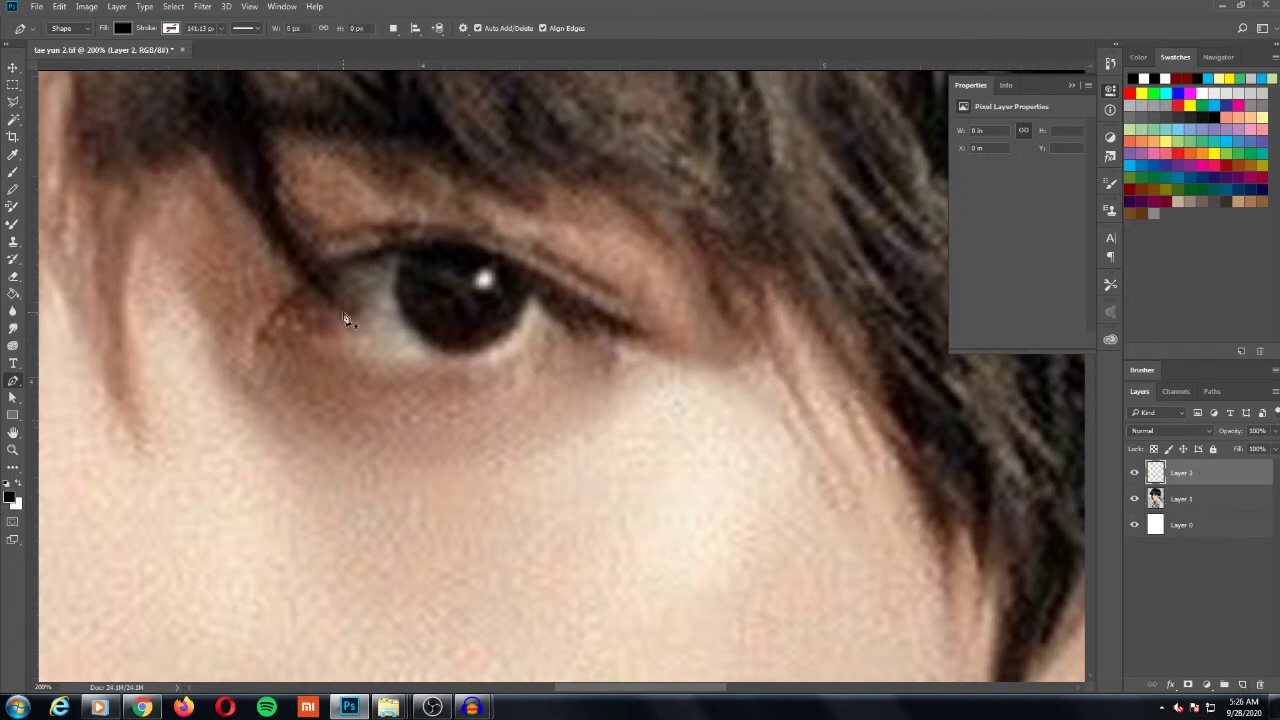
# Step: Set the Pen path operation to Combine Shapes
pyautogui.click(401, 30)
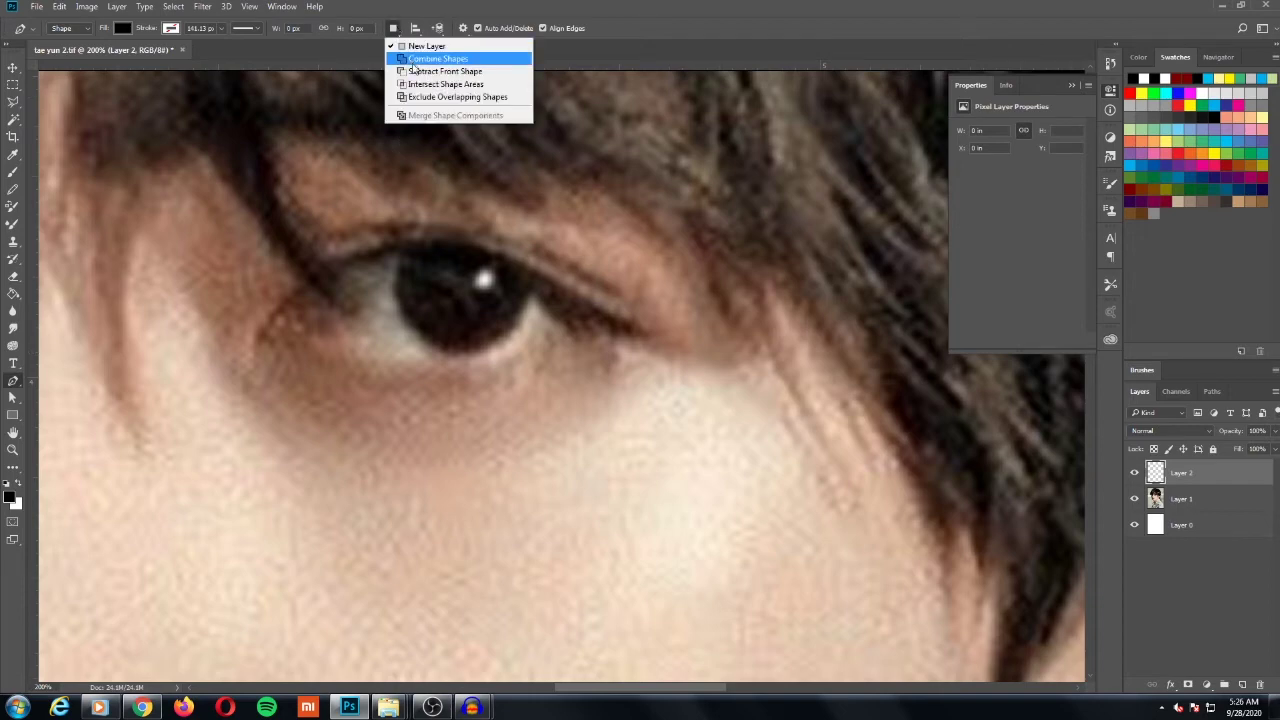
pyautogui.click(413, 62)
pyautogui.scroll(1, 346, 286)
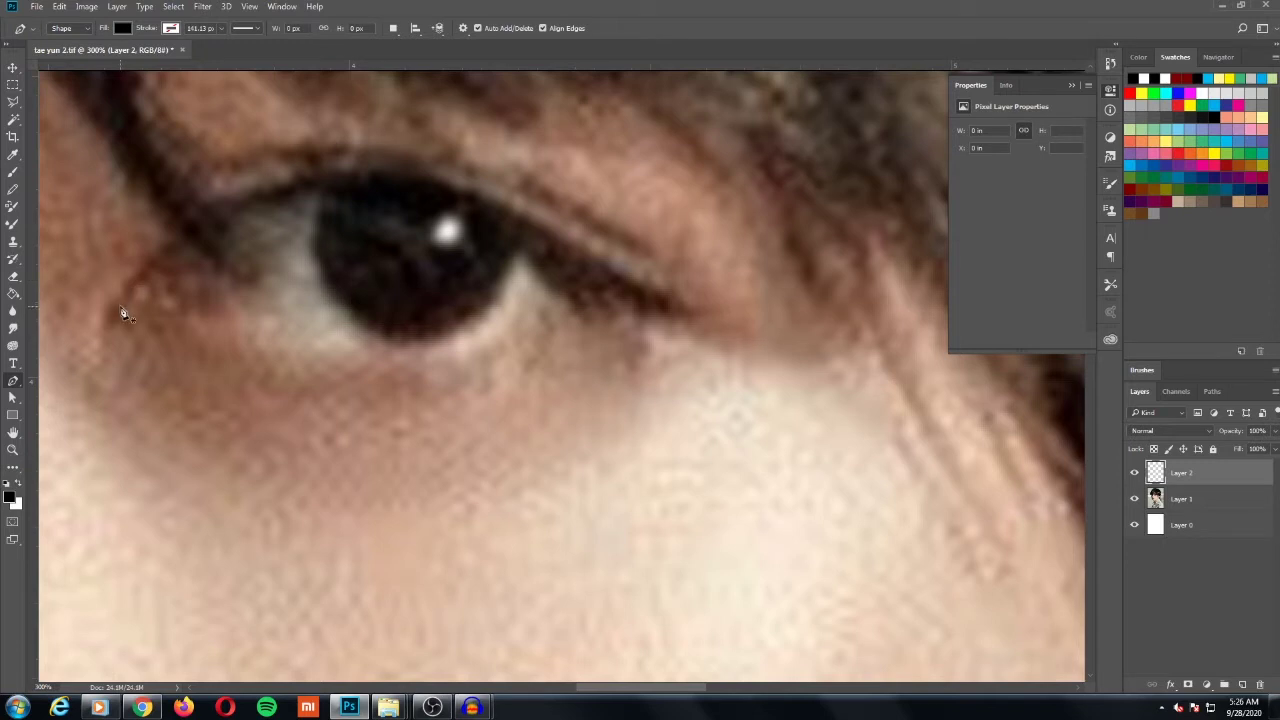
# Step: Place the first curved anchors along the upper eyelid from the inner corner
pyautogui.click(116, 312)
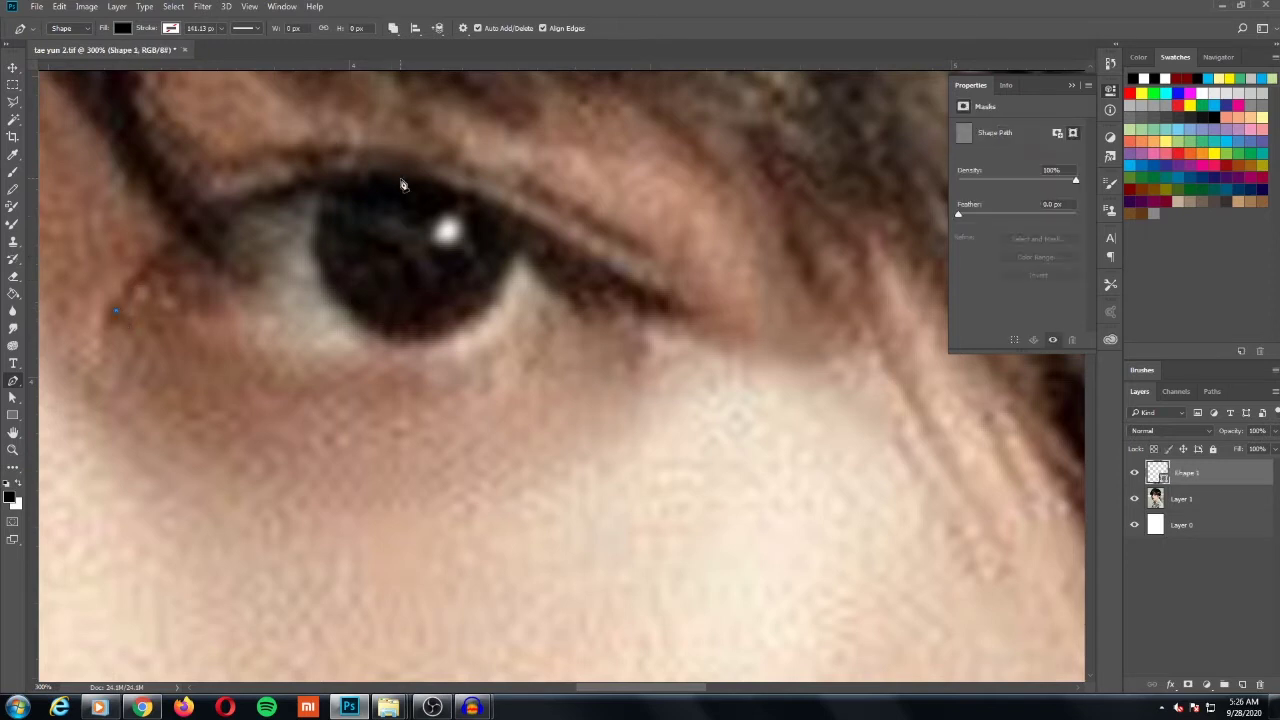
pyautogui.moveTo(397, 190); pyautogui.dragTo(536, 212)
pyautogui.keyDown('alt'); pyautogui.click(406, 192); pyautogui.keyUp('alt')
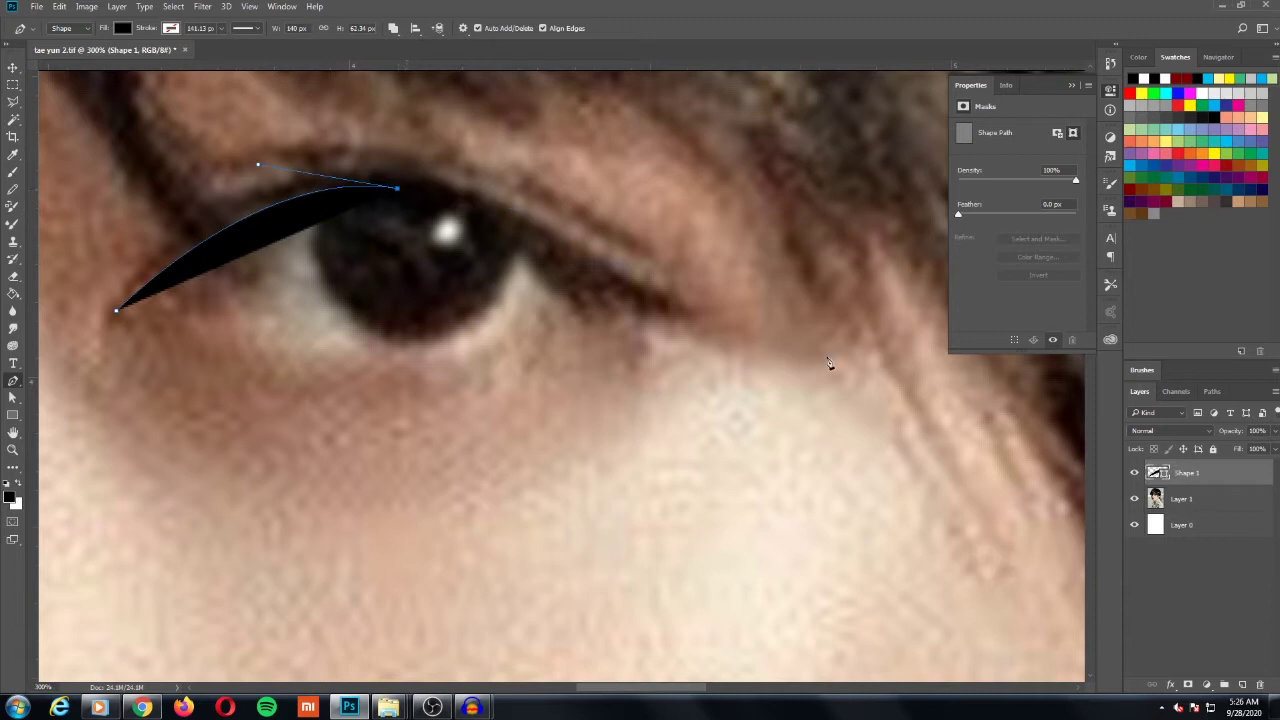
pyautogui.click(1274, 449)
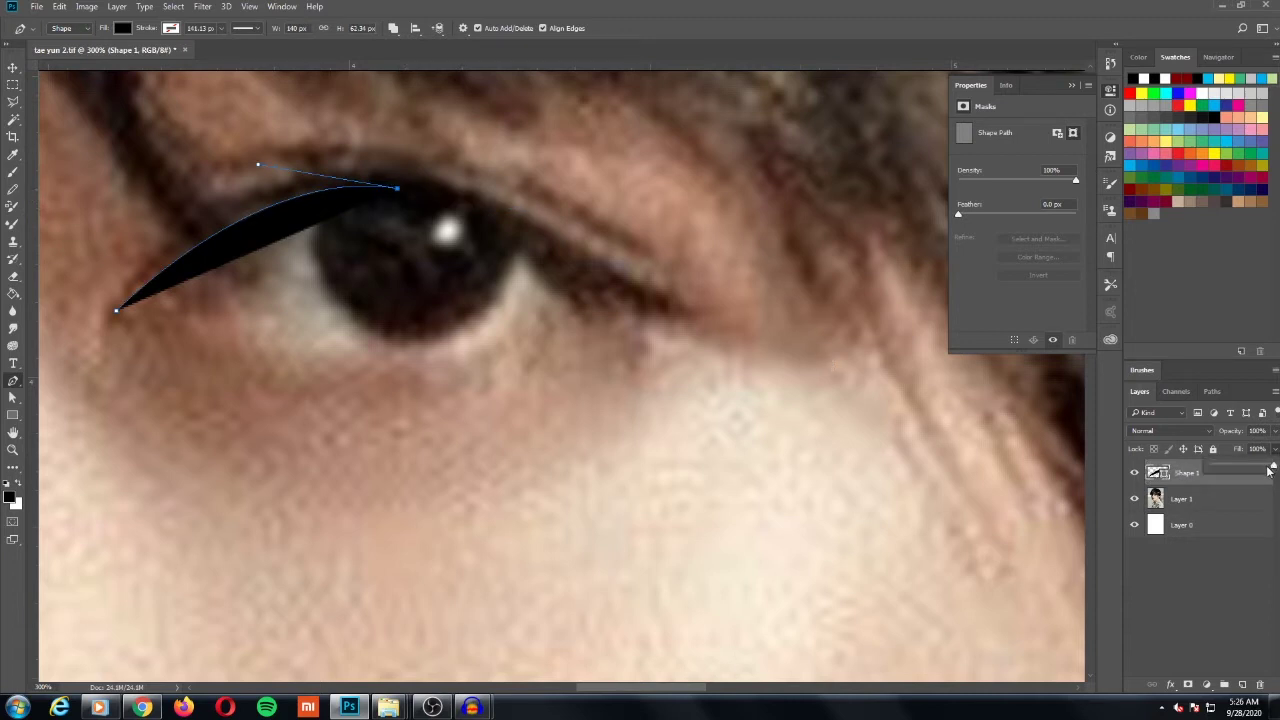
# Step: Set Shape 1 fill to 0% and extend the upper-lid curve to the outer corner
pyautogui.moveTo(1274, 470); pyautogui.dragTo(666, 366)
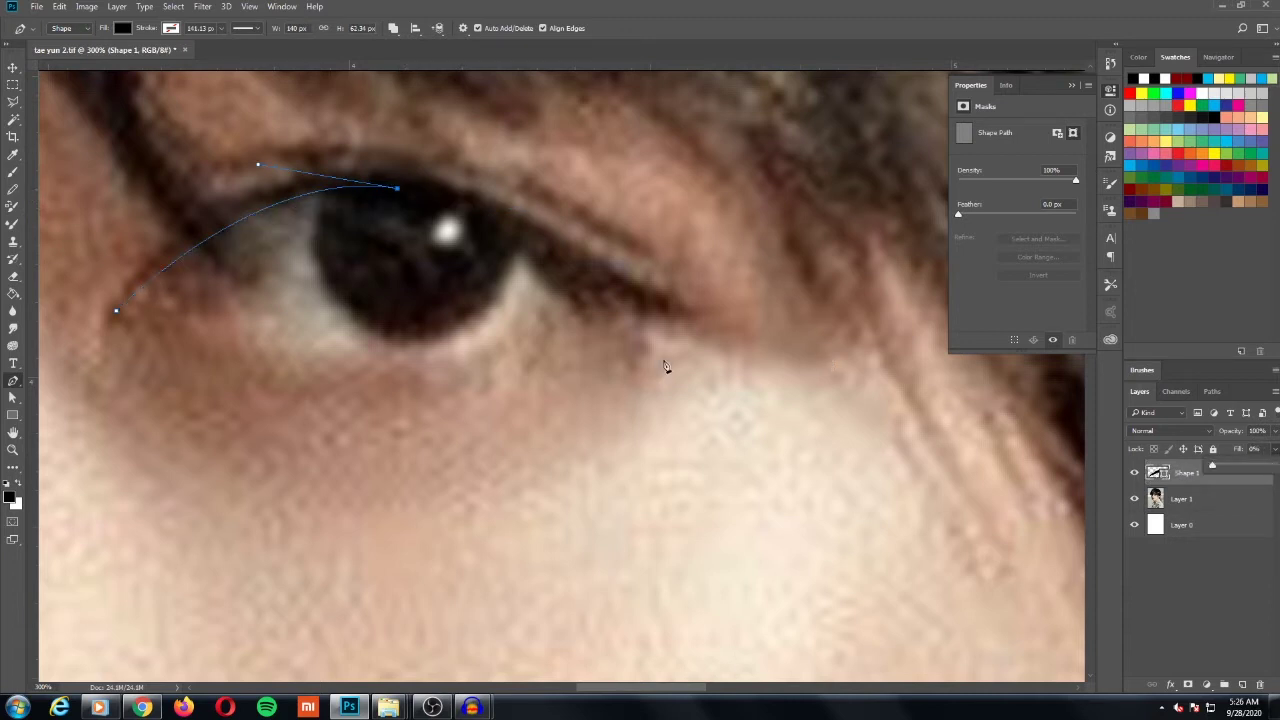
pyautogui.moveTo(563, 288); pyautogui.dragTo(632, 374)
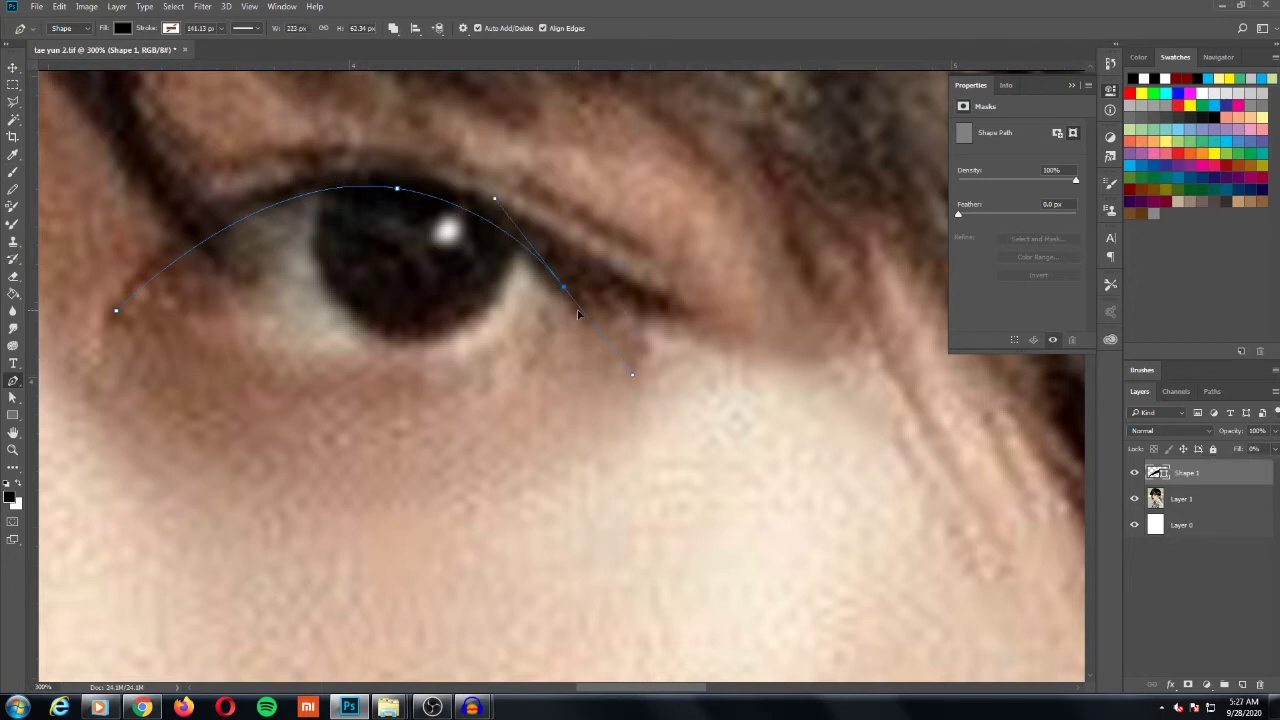
pyautogui.moveTo(675, 299); pyautogui.dragTo(769, 273)
pyautogui.moveTo(668, 303); pyautogui.dragTo(580, 251)
# Step: Refine the upper-lid anchors and handles so the curve bulges upward near the inner corner
pyautogui.click(379, 177)
pyautogui.keyDown('alt'); pyautogui.click(376, 173); pyautogui.keyUp('alt')
pyautogui.keyDown('alt'); pyautogui.moveTo(116, 310); pyautogui.dragTo(61, 460); pyautogui.keyUp('alt')
pyautogui.hscroll(-2, 50, 470)
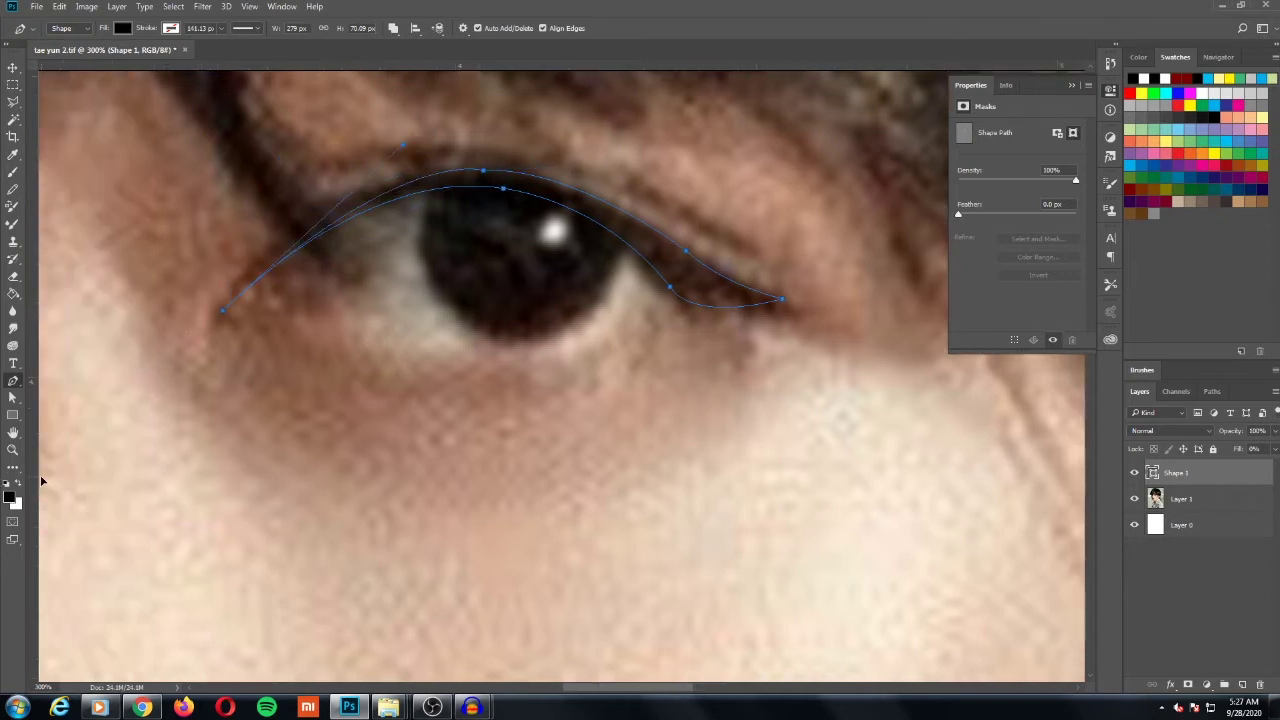
pyautogui.keyDown('alt'); pyautogui.moveTo(41, 481); pyautogui.dragTo(59, 480); pyautogui.keyUp('alt')
pyautogui.hotkey('ctrl', '-')
pyautogui.hotkey('ctrl', '-')
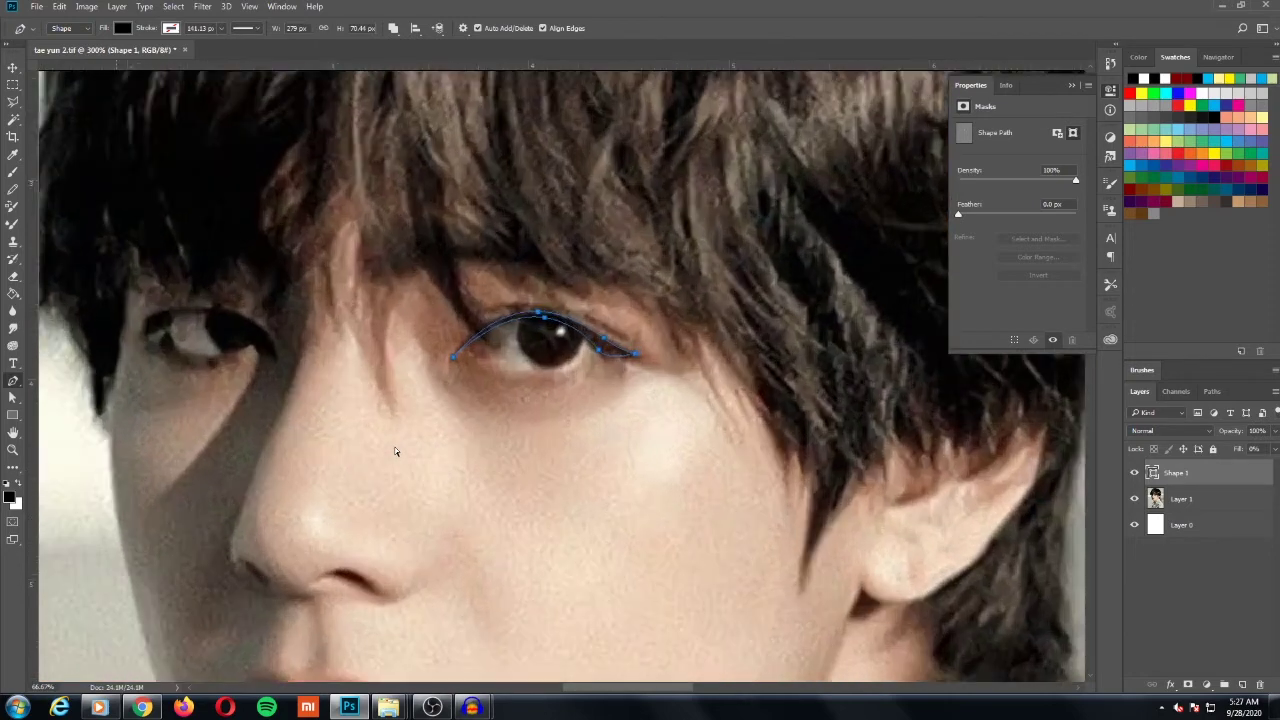
pyautogui.hotkey('ctrl', '+')
pyautogui.hotkey('ctrl', '+')
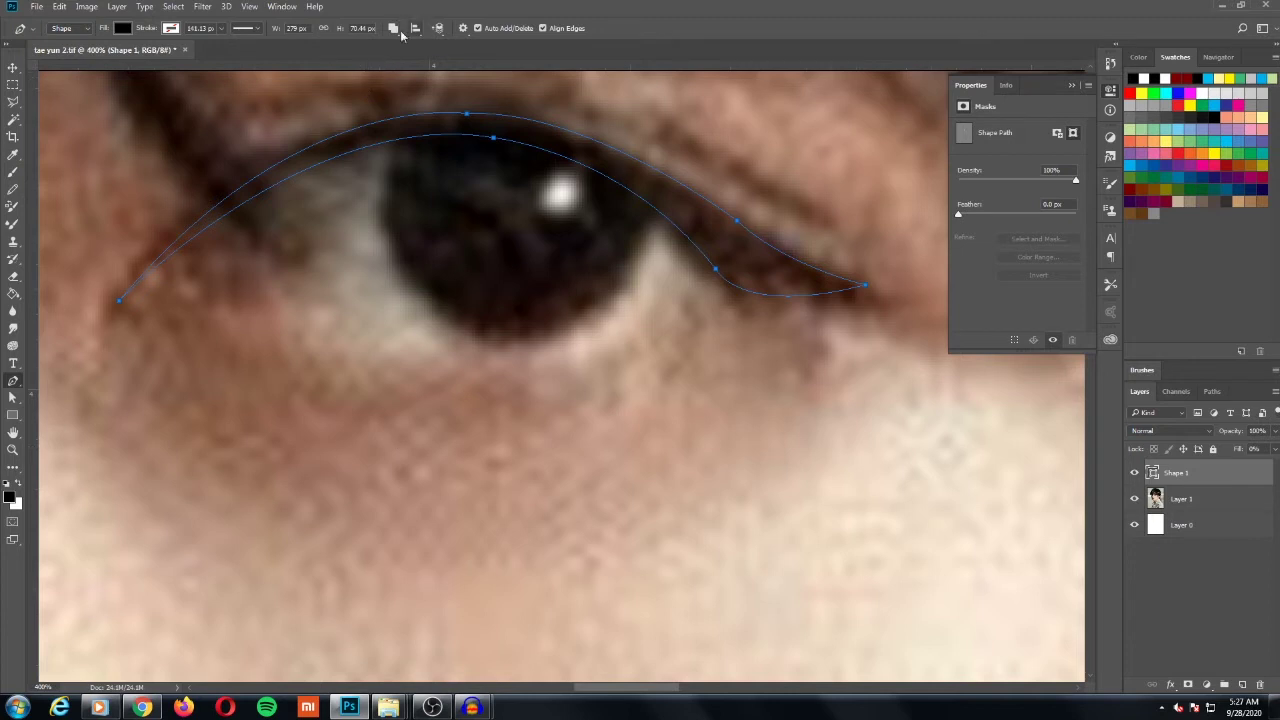
# Step: Draw a closed curved path around the iris and start the lower-lid curve
pyautogui.click(401, 129)
pyautogui.moveTo(437, 316); pyautogui.dragTo(535, 381)
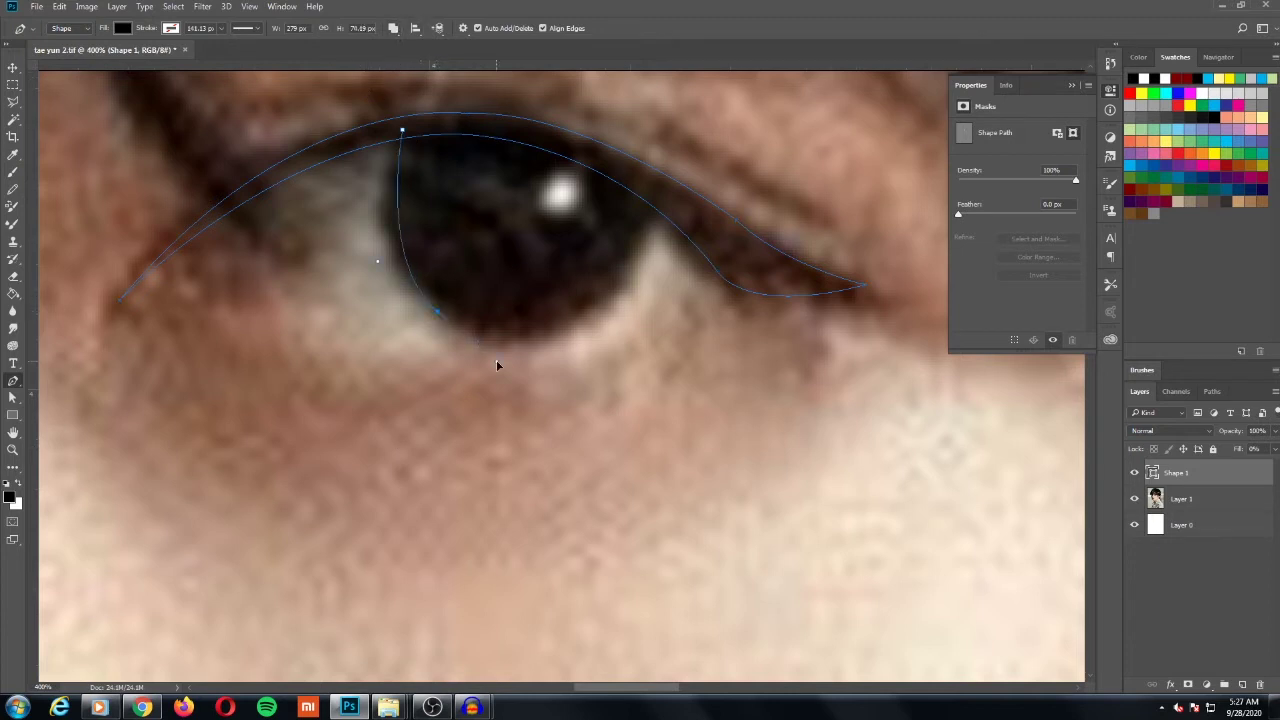
pyautogui.keyDown('alt'); pyautogui.click(440, 316); pyautogui.keyUp('alt')
pyautogui.moveTo(672, 205)
pyautogui.mouseDown()
pyautogui.moveTo(724, 166)
pyautogui.moveTo(756, 118)
pyautogui.mouseUp()
pyautogui.scroll(3, 672, 205)
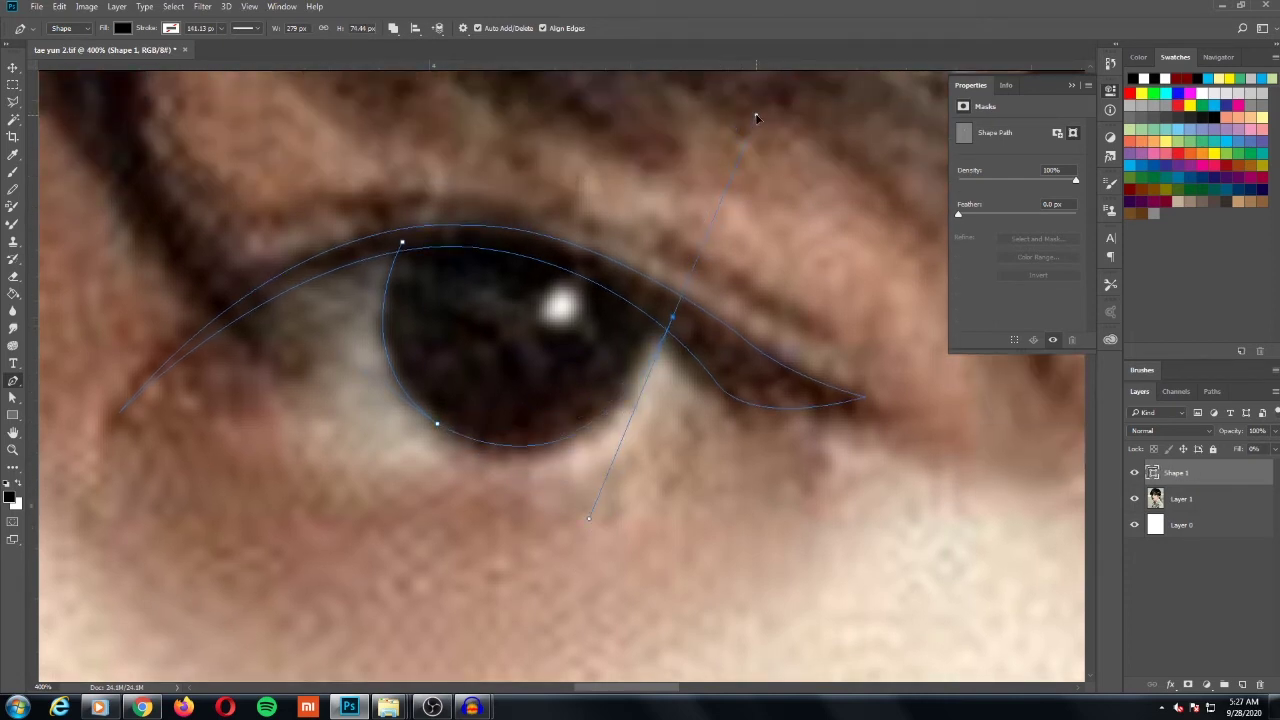
pyautogui.keyDown('alt'); pyautogui.click(672, 318); pyautogui.keyUp('alt')
pyautogui.moveTo(401, 242); pyautogui.dragTo(310, 278)
pyautogui.moveTo(401, 242); pyautogui.dragTo(235, 272)
pyautogui.hotkey('ctrl', '-')
pyautogui.hotkey('ctrl', '-')
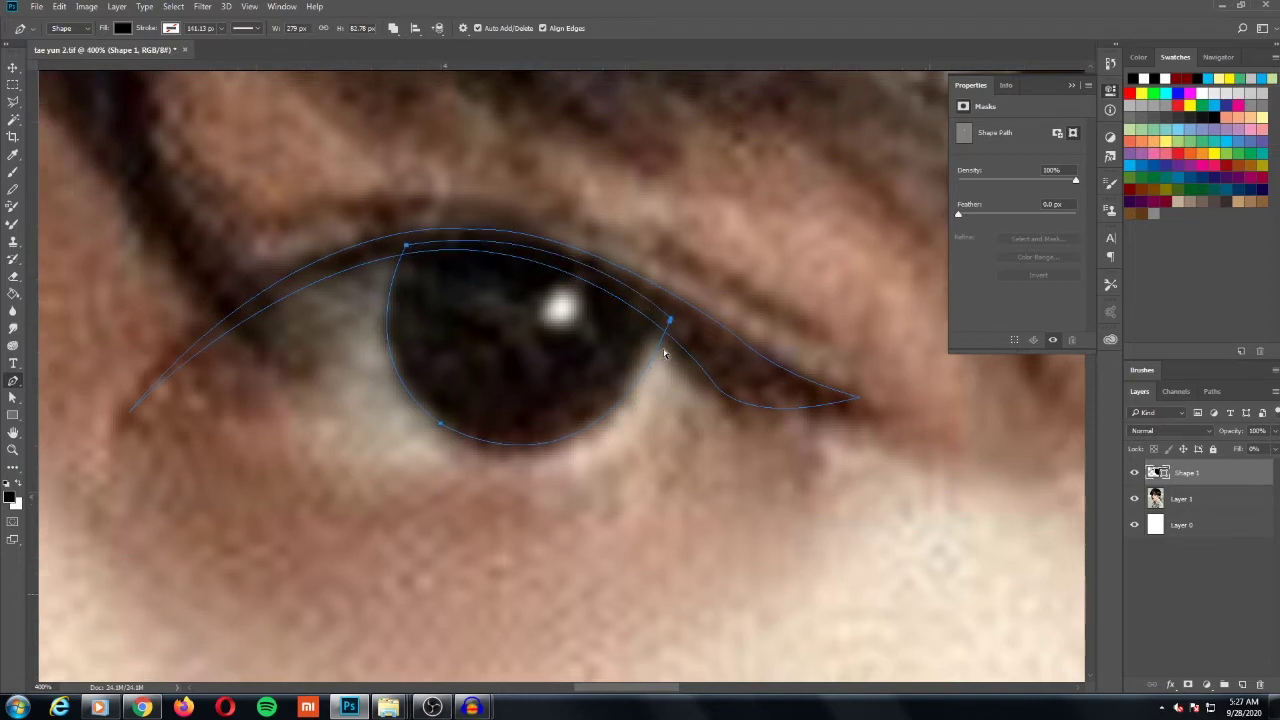
pyautogui.hotkey('ctrl', '+')
pyautogui.hotkey('ctrl', '+')
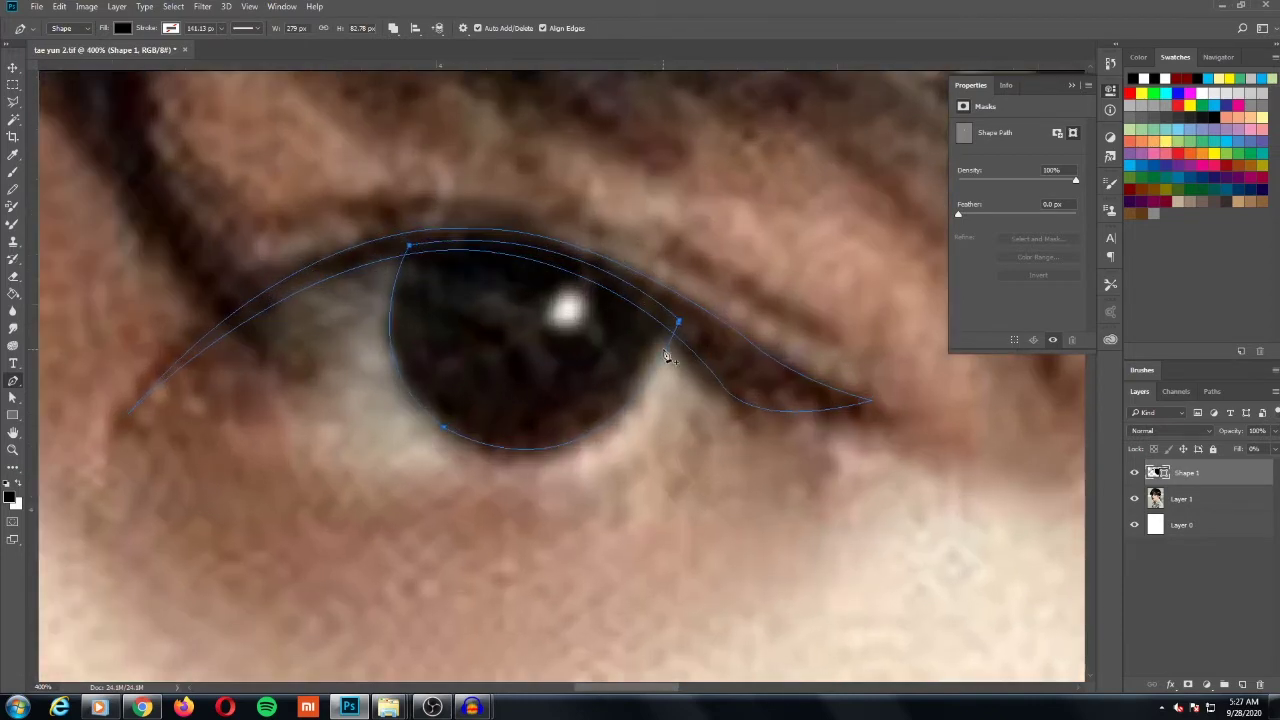
pyautogui.click(211, 416)
pyautogui.moveTo(733, 384); pyautogui.dragTo(901, 210)
# Step: Close and reshape the lower-lid path to follow the eye
pyautogui.keyDown('alt'); pyautogui.click(733, 386); pyautogui.keyUp('alt')
pyautogui.click(212, 418)
pyautogui.hscroll(-2, 249, 341)
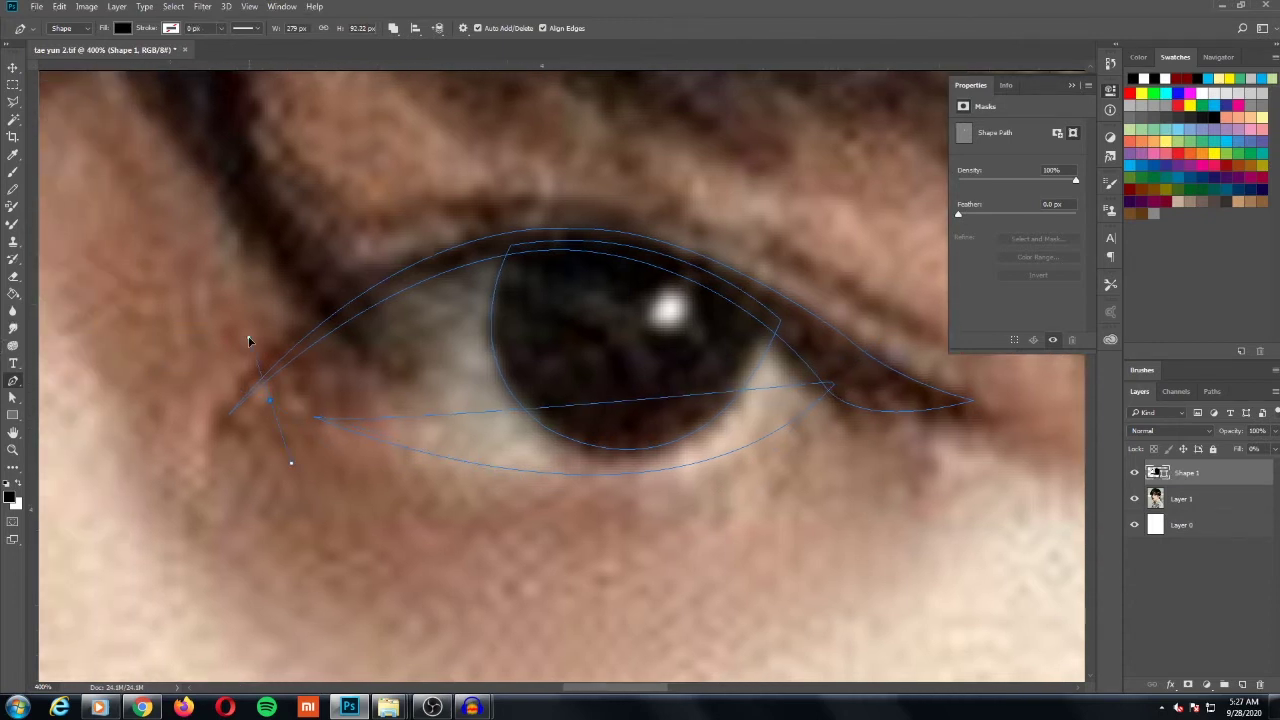
pyautogui.click(362, 441)
pyautogui.moveTo(313, 418); pyautogui.dragTo(721, 553)
pyautogui.hscroll(-2, 721, 553)
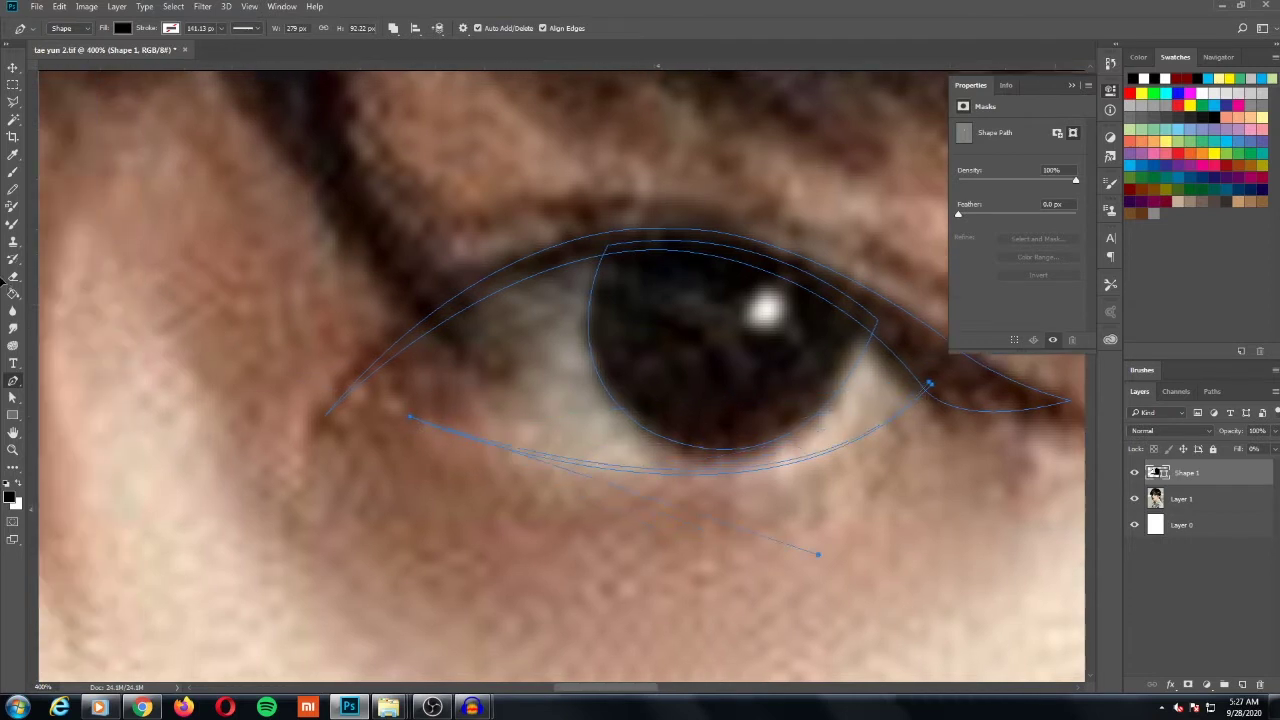
pyautogui.hscroll(-1, 58, 292)
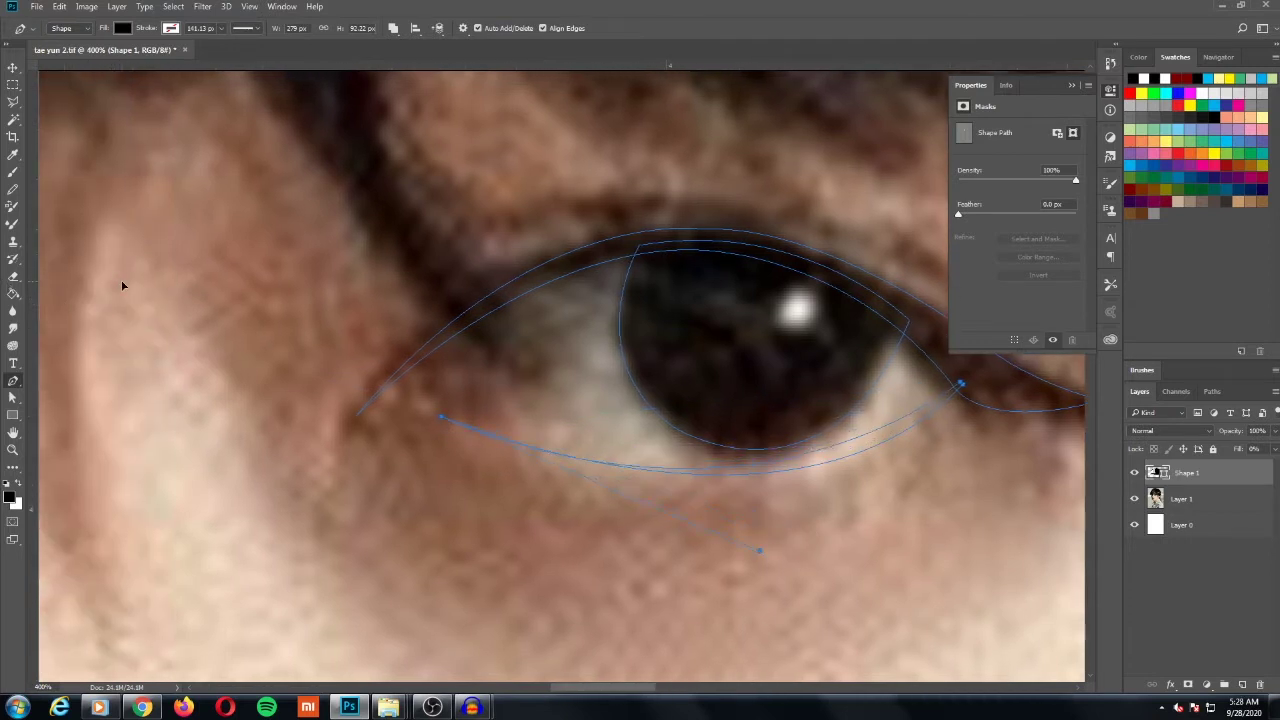
pyautogui.moveTo(759, 550); pyautogui.dragTo(816, 542)
pyautogui.keyDown('ctrl'); pyautogui.click(587, 345); pyautogui.keyUp('ctrl')
# Step: Trace a closed curve along the eyelid crease above the upper lid
pyautogui.scroll(-1, 587, 345)
pyautogui.scroll(-1, 587, 345)
pyautogui.scroll(-1, 587, 345)
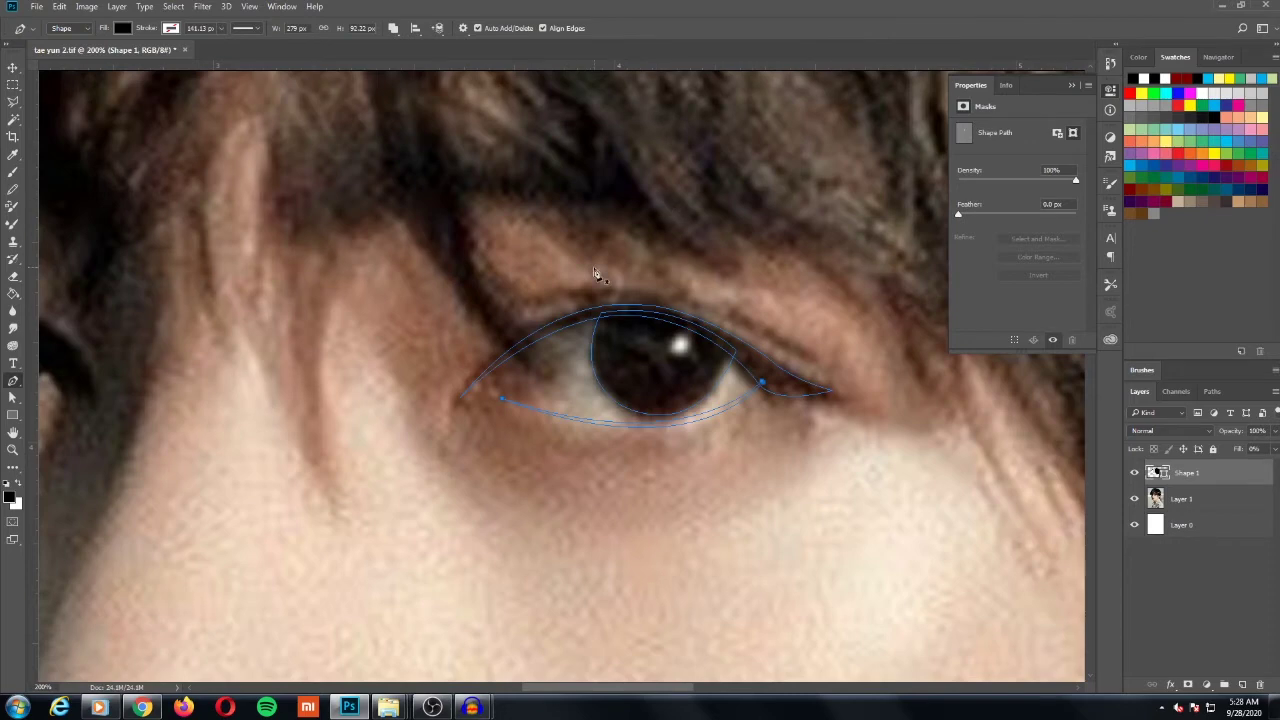
pyautogui.scroll(1, 600, 271)
pyautogui.moveTo(593, 271)
pyautogui.mouseDown()
pyautogui.moveTo(205, 415)
pyautogui.moveTo(258, 392)
pyautogui.mouseUp()
pyautogui.click(194, 349)
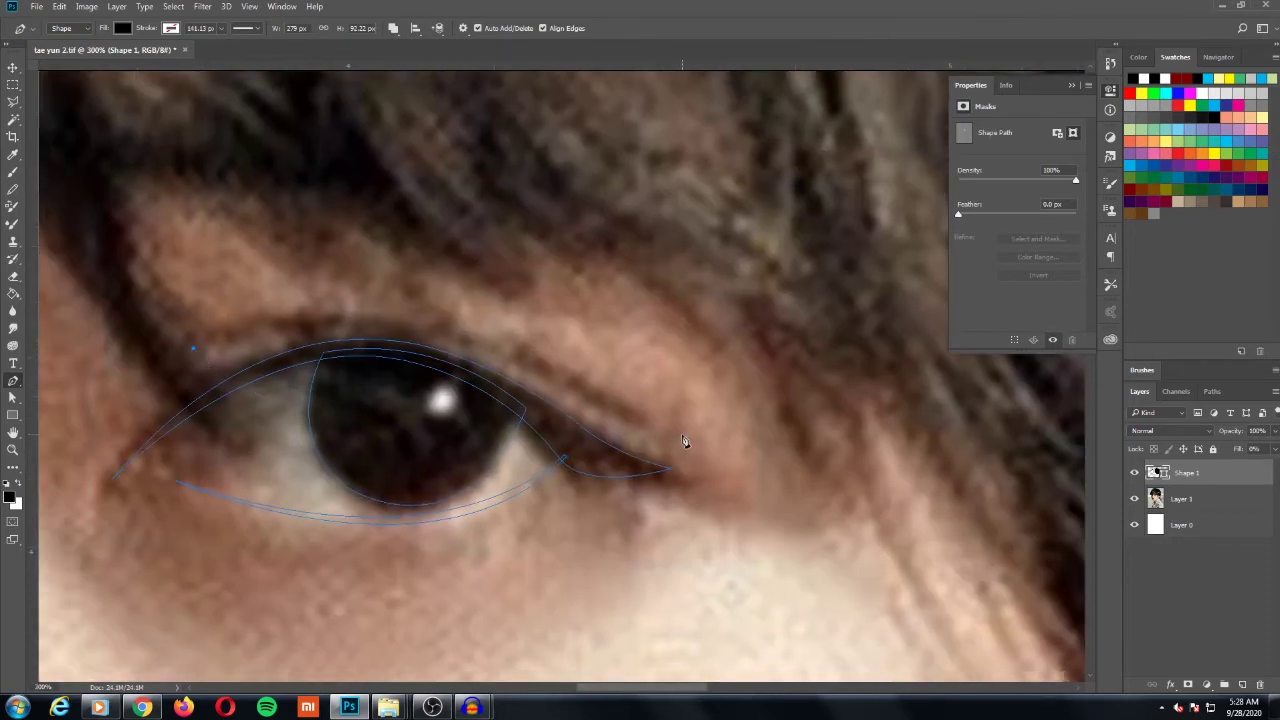
pyautogui.moveTo(647, 426); pyautogui.dragTo(908, 599)
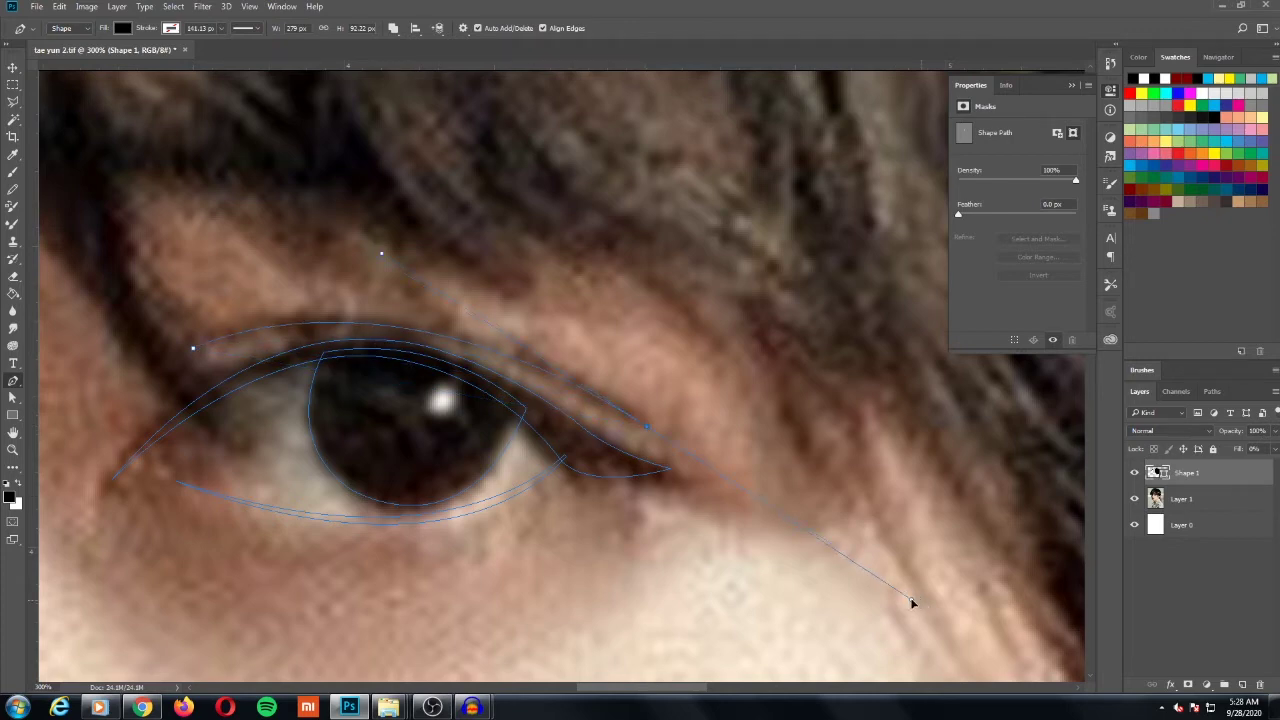
pyautogui.click(648, 427)
pyautogui.moveTo(194, 349); pyautogui.dragTo(488, 241)
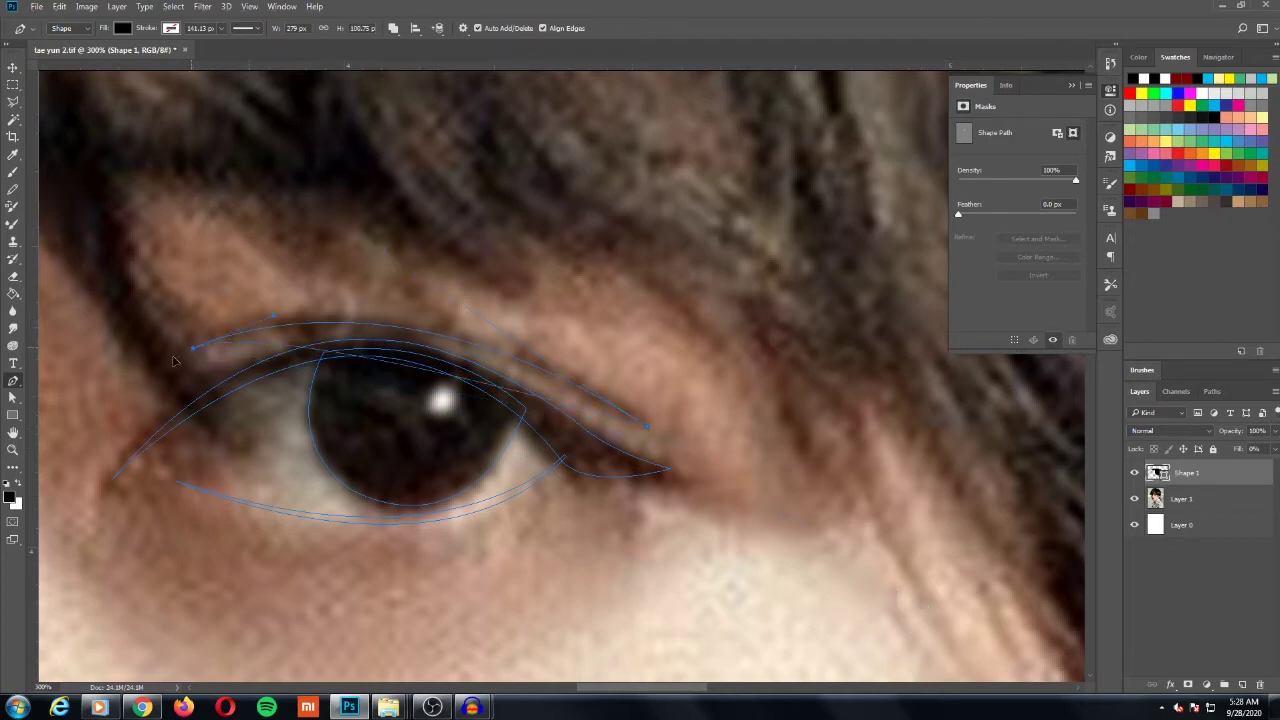
pyautogui.hscroll(-3, 68, 458)
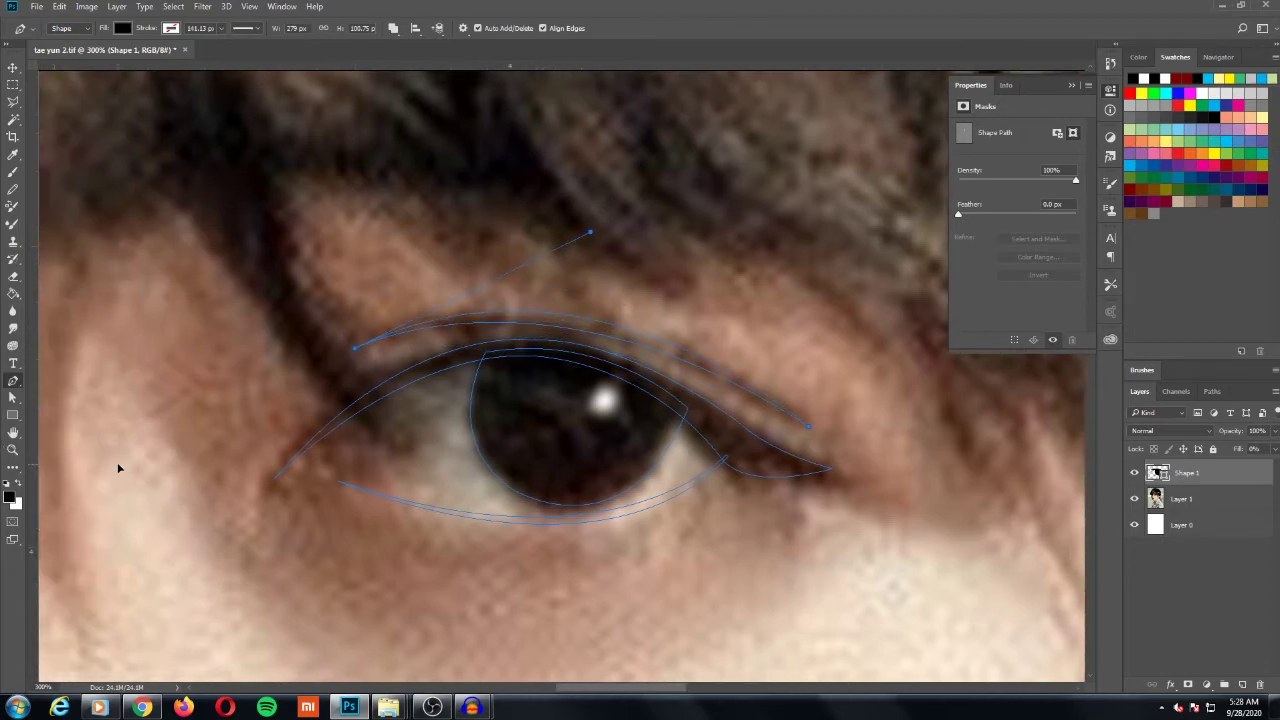
# Step: Zoom out and set Shape 1's fill back to 0%
pyautogui.hotkey('ctrl', '-')
pyautogui.hotkey('ctrl', '-')
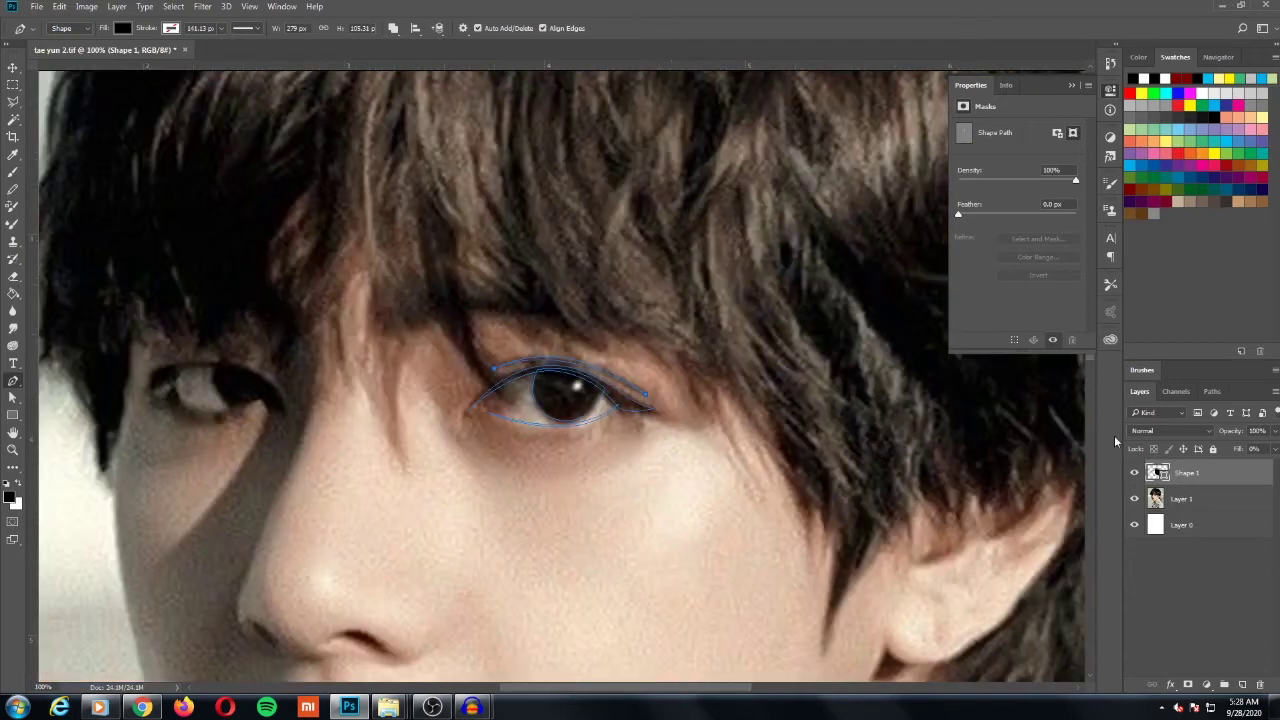
pyautogui.click(1275, 449)
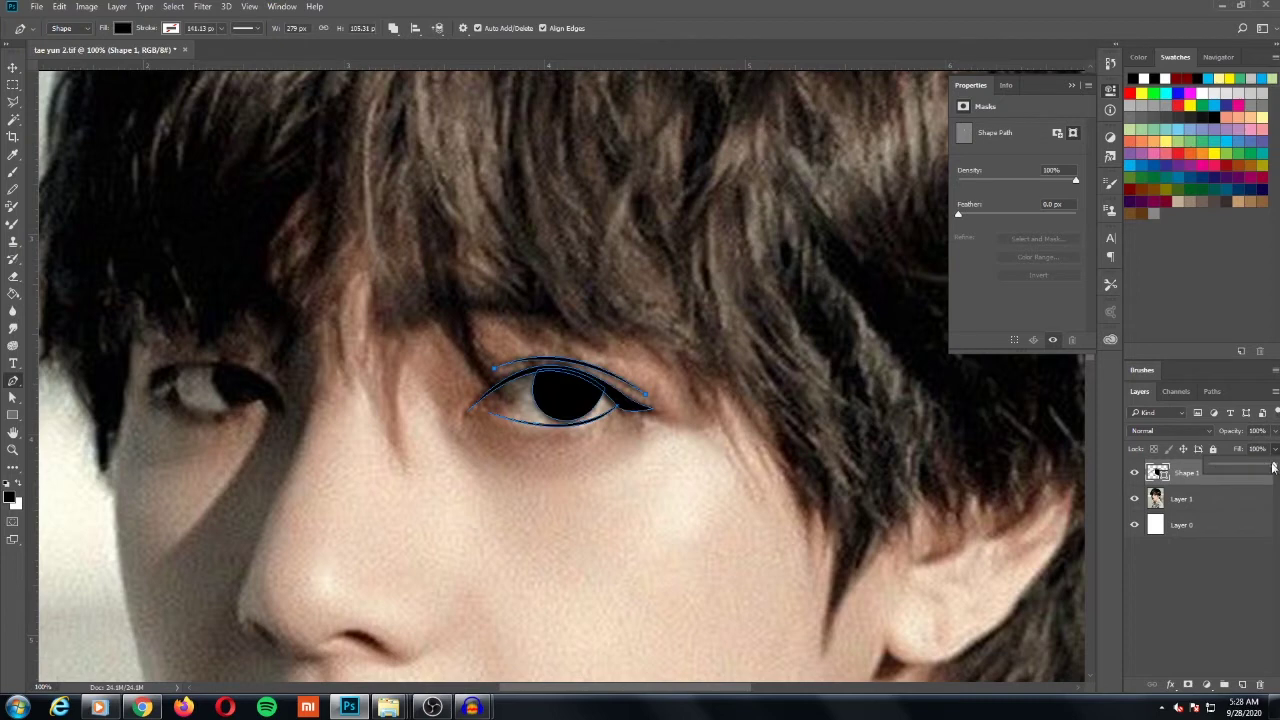
pyautogui.moveTo(1273, 466); pyautogui.dragTo(1205, 468)
# Step: Reselect the Shape 1 layer and bring the left eye into view
pyautogui.click(1188, 504)
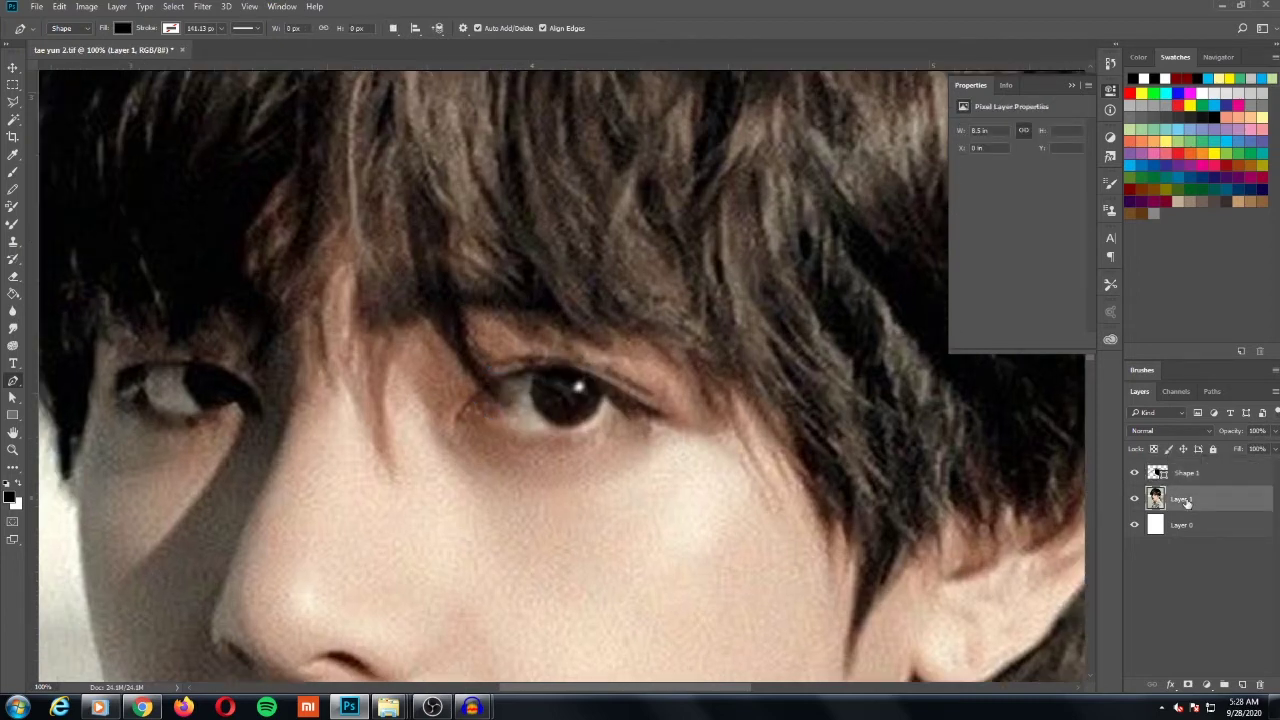
pyautogui.click(1187, 473)
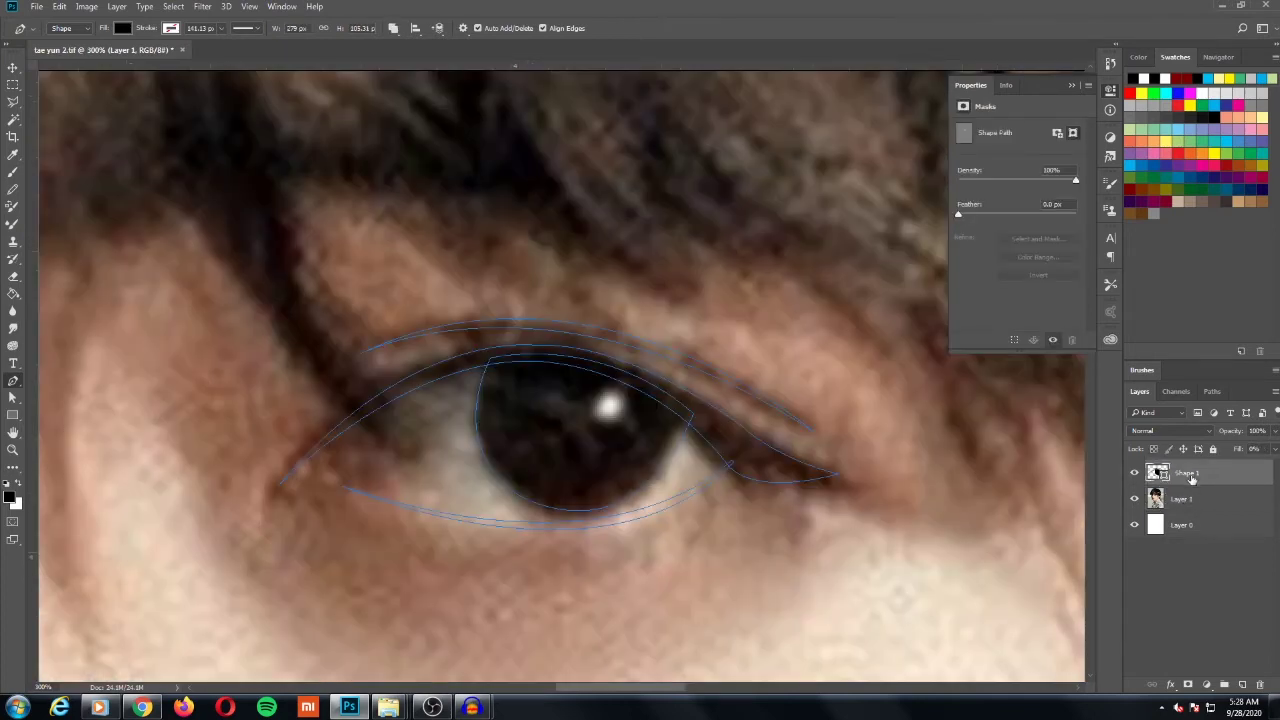
pyautogui.keyDown('alt'); pyautogui.scroll(2, 386, 394); pyautogui.keyUp('alt')
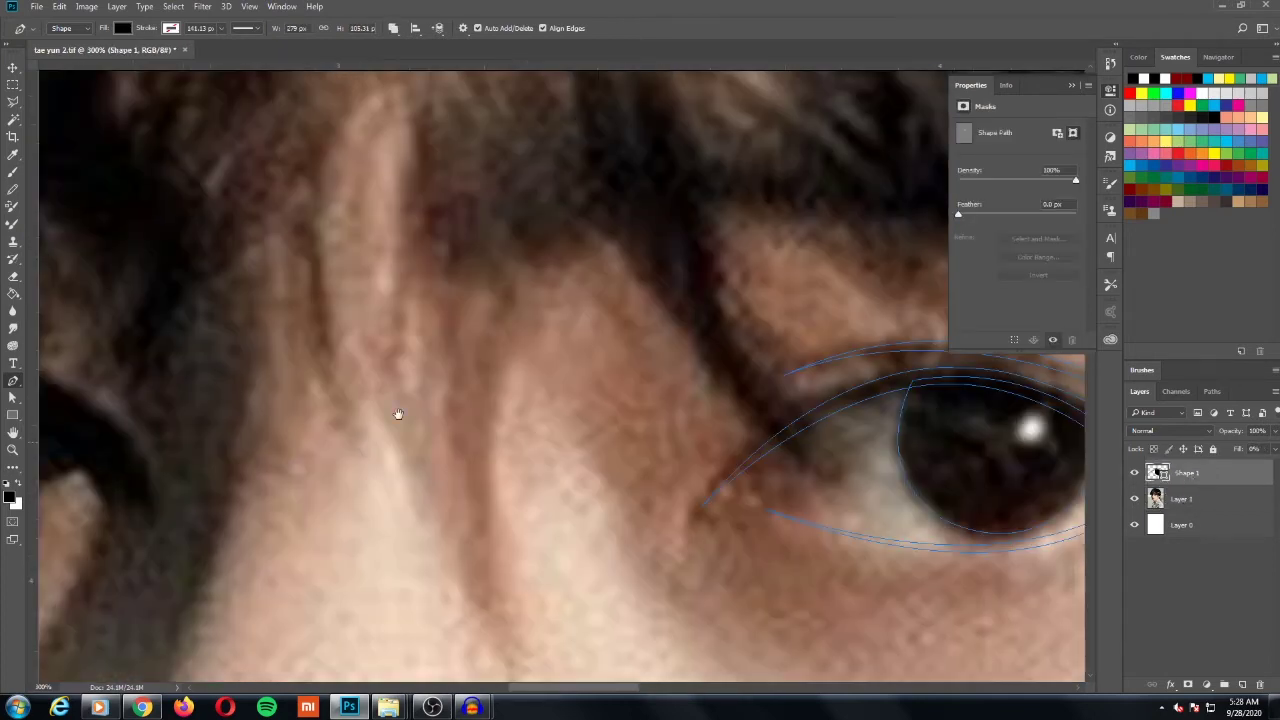
pyautogui.moveTo(398, 414); pyautogui.dragTo(691, 414)
pyautogui.click(393, 28)
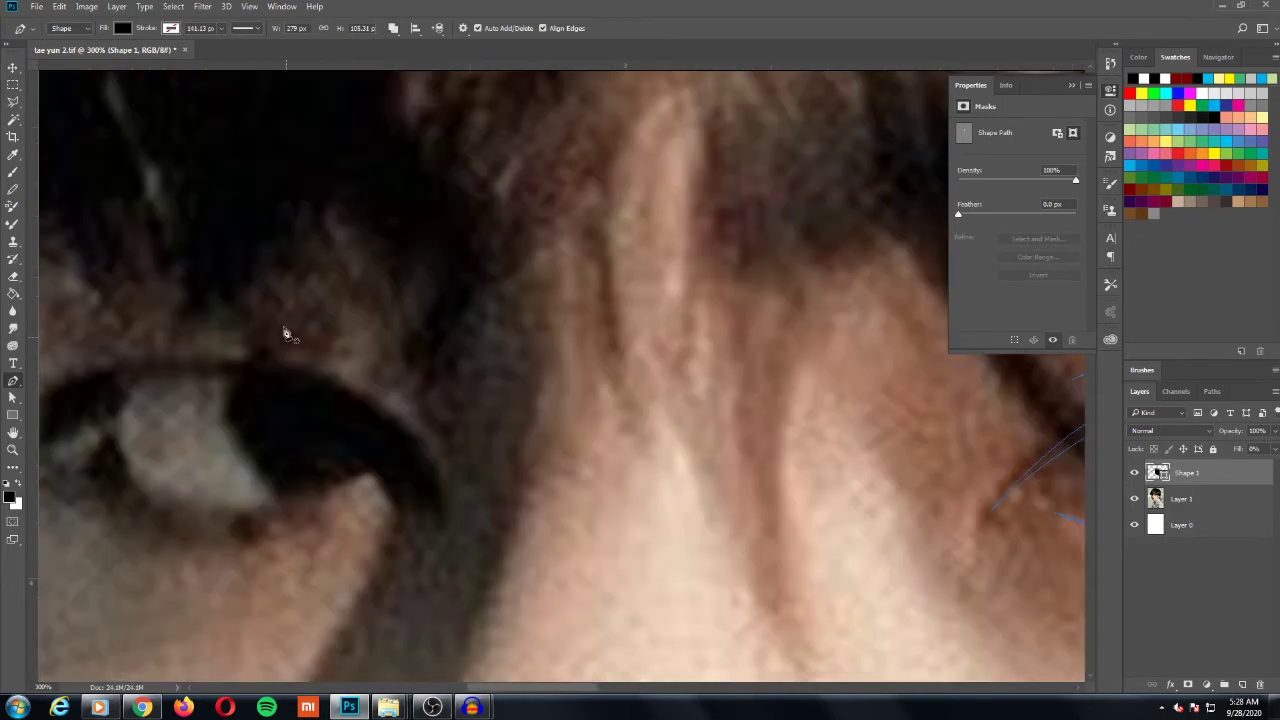
pyautogui.scroll(-2, 285, 334)
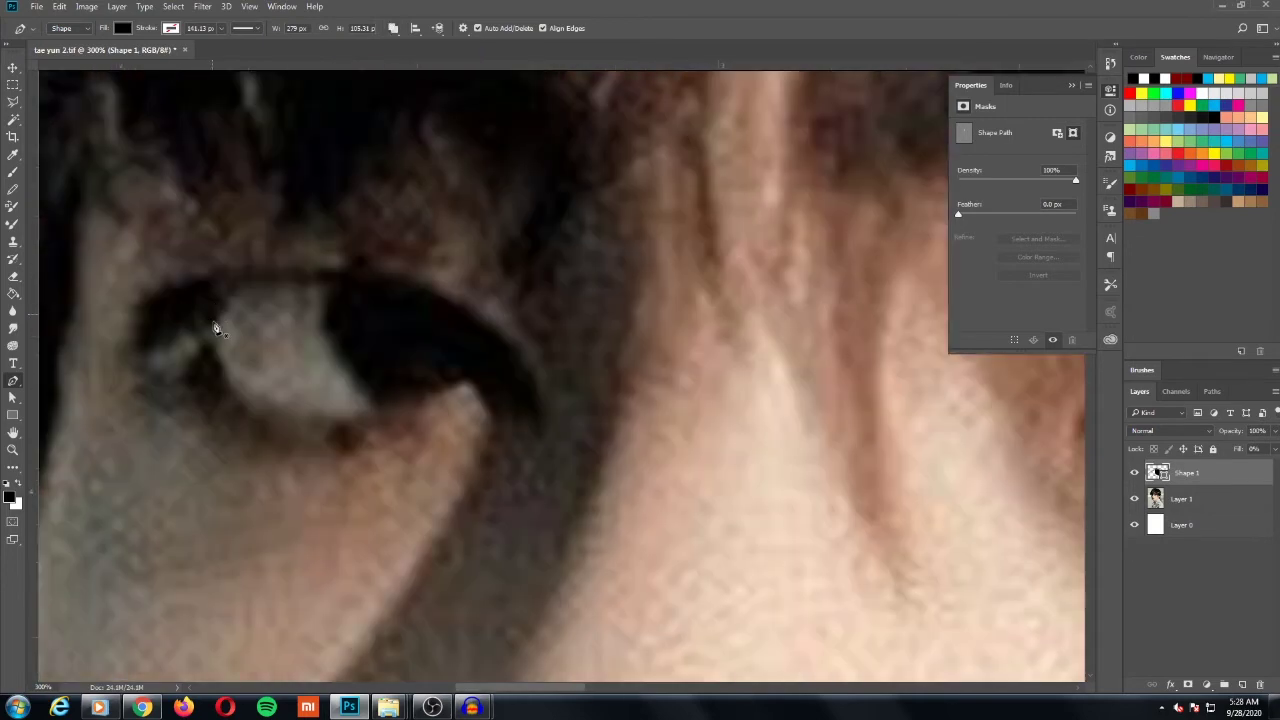
# Step: Trace the left eye's upper eyelid as a closed shape
pyautogui.click(198, 288)
pyautogui.moveTo(200, 344); pyautogui.dragTo(227, 363)
pyautogui.moveTo(205, 288); pyautogui.dragTo(297, 287)
pyautogui.keyDown('alt'); pyautogui.click(253, 287); pyautogui.keyUp('alt')
pyautogui.moveTo(487, 354)
pyautogui.mouseDown()
pyautogui.moveTo(550, 443)
pyautogui.moveTo(547, 401)
pyautogui.mouseUp()
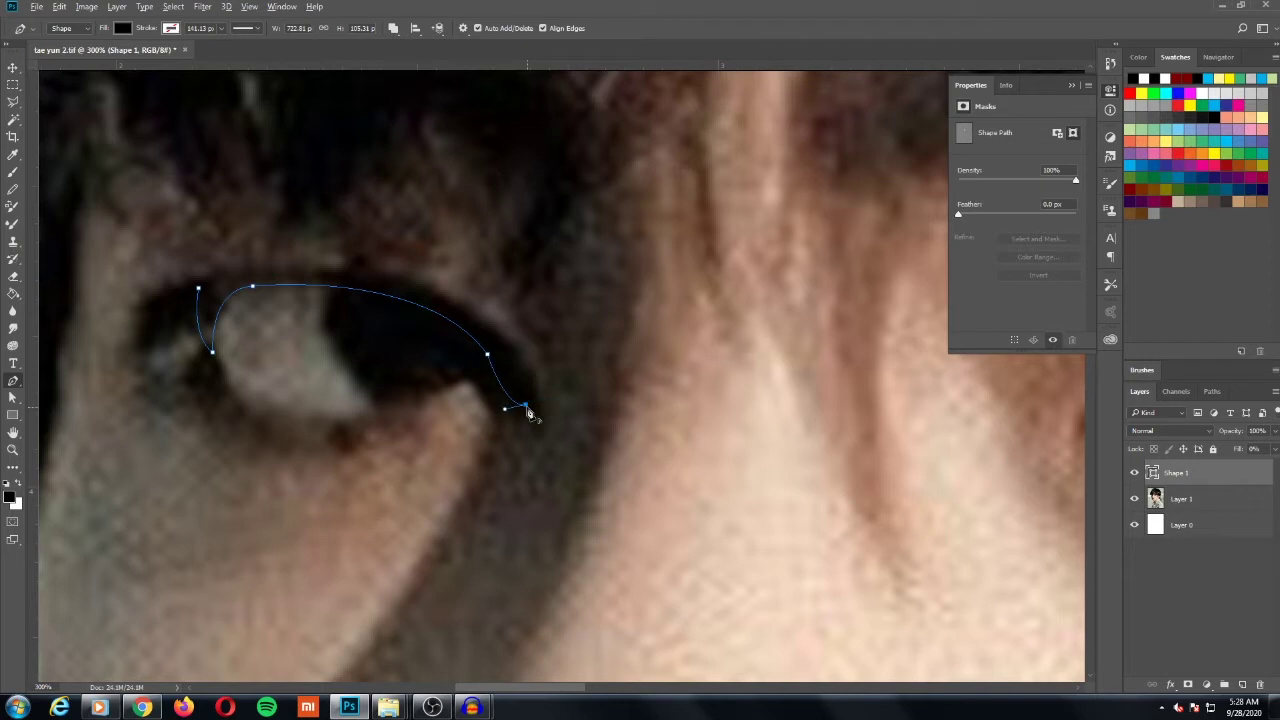
pyautogui.moveTo(454, 300); pyautogui.dragTo(368, 270)
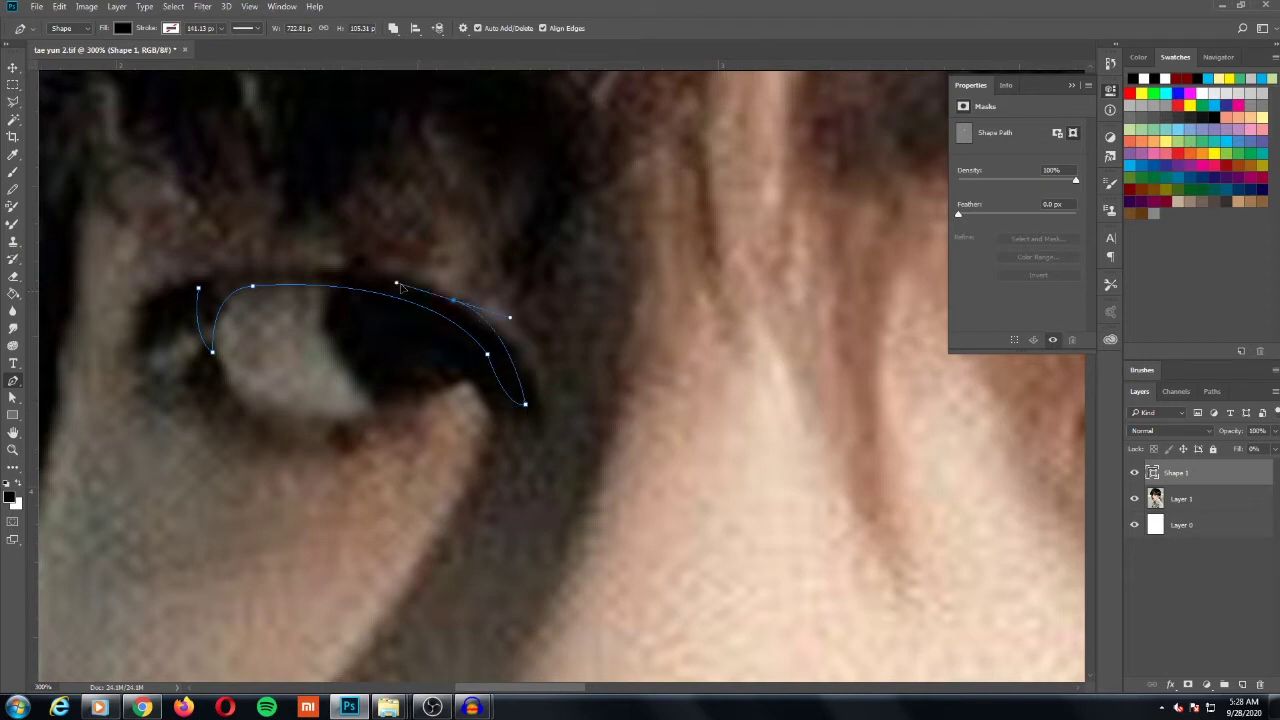
pyautogui.keyDown('alt'); pyautogui.click(453, 301); pyautogui.keyUp('alt')
pyautogui.moveTo(198, 289); pyautogui.dragTo(114, 347)
# Step: Outline the left iris as a closed curved path
pyautogui.click(324, 276)
pyautogui.moveTo(386, 405)
pyautogui.mouseDown()
pyautogui.moveTo(461, 415)
pyautogui.moveTo(474, 431)
pyautogui.mouseUp()
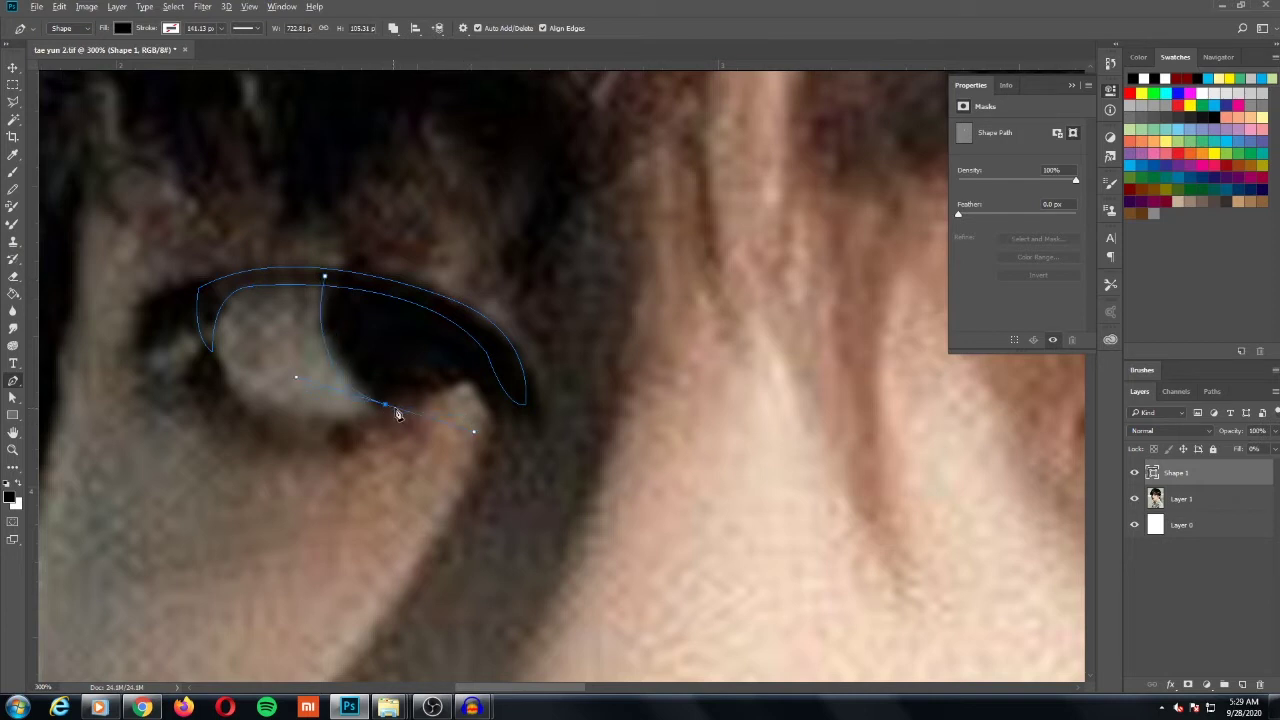
pyautogui.moveTo(487, 345); pyautogui.dragTo(512, 286)
pyautogui.click(326, 277)
pyautogui.moveTo(299, 281); pyautogui.dragTo(252, 369)
pyautogui.press('Return')
# Step: Trace the left lower lid, closing it with a sharp inner corner
pyautogui.moveTo(409, 399); pyautogui.dragTo(565, 325)
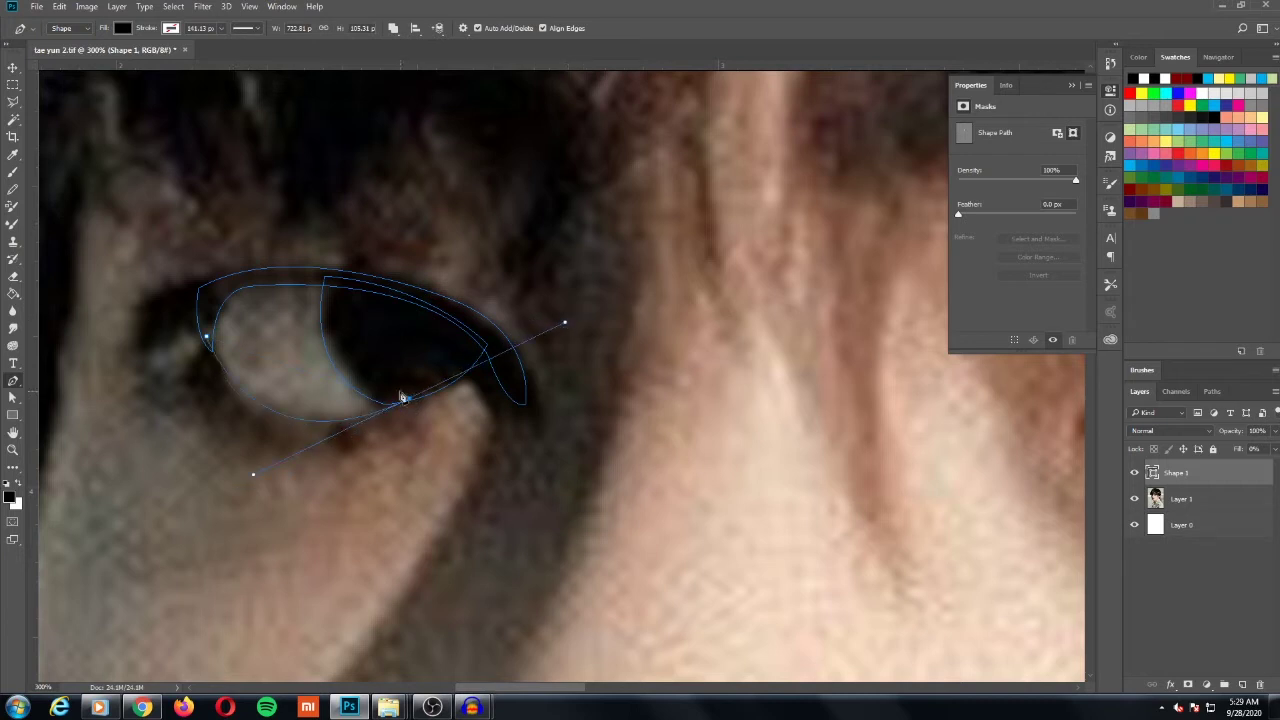
pyautogui.keyDown('alt'); pyautogui.click(408, 399); pyautogui.keyUp('alt')
pyautogui.click(207, 336)
pyautogui.moveTo(193, 265); pyautogui.dragTo(160, 188)
pyautogui.keyDown('alt'); pyautogui.click(211, 331); pyautogui.keyUp('alt')
pyautogui.keyDown('alt'); pyautogui.click(206, 338); pyautogui.keyUp('alt')
pyautogui.click(1216, 499)
pyautogui.click(1220, 473)
pyautogui.click(1274, 448)
# Step: Set Shape 1 fill to 100% and preview the eyes with the photo hidden
pyautogui.moveTo(1270, 466)
pyautogui.mouseDown()
pyautogui.moveTo(1245, 469)
pyautogui.moveTo(1273, 467)
pyautogui.mouseUp()
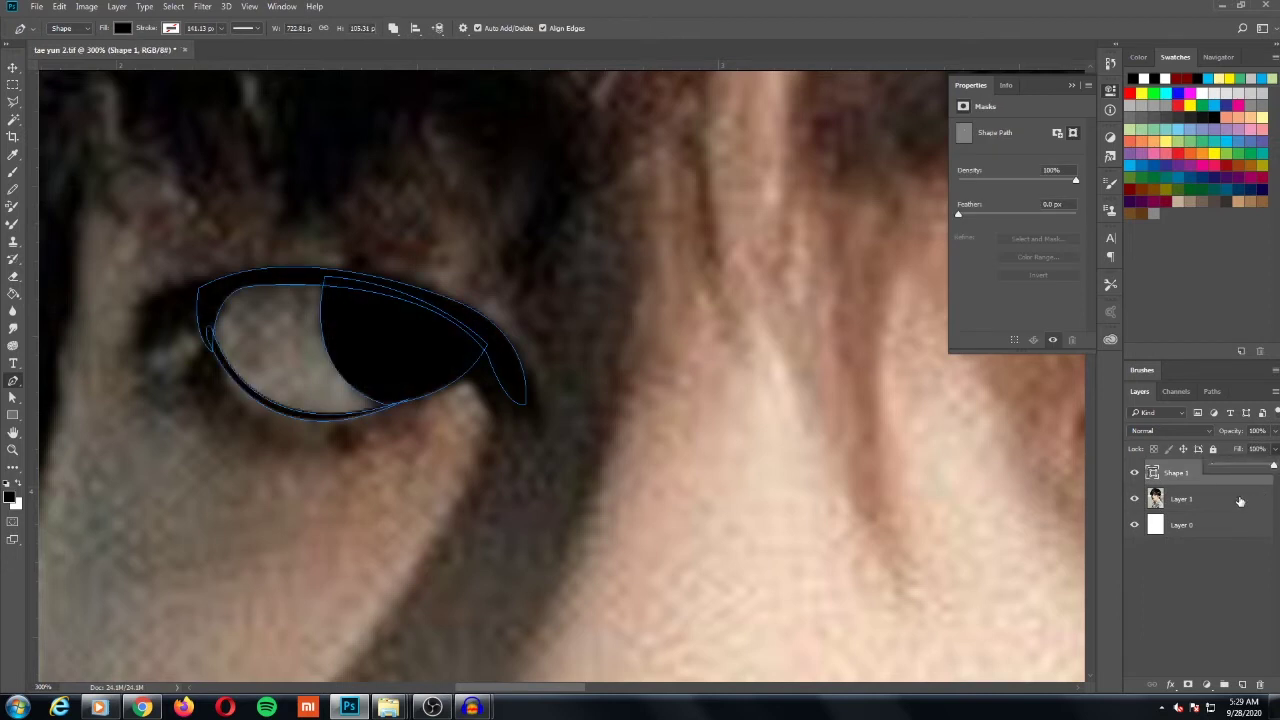
pyautogui.press('Return')
pyautogui.press('Escape')
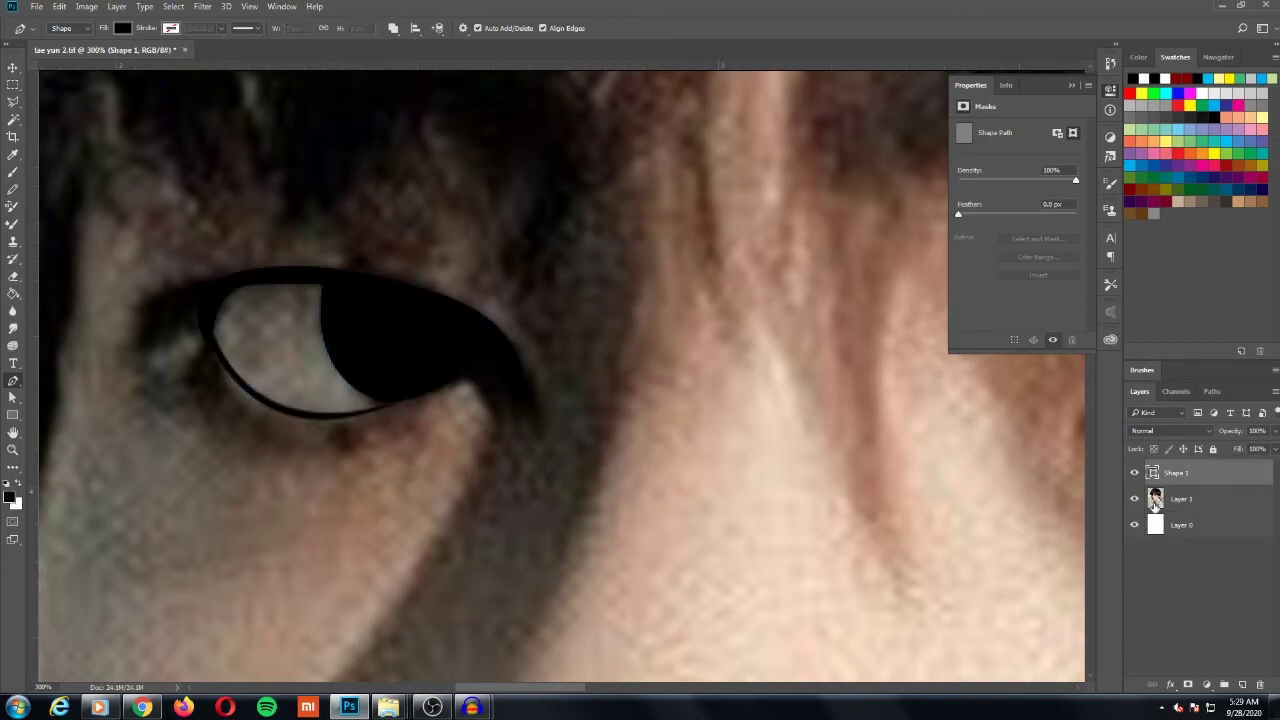
pyautogui.click(1155, 500)
pyautogui.click(1137, 500)
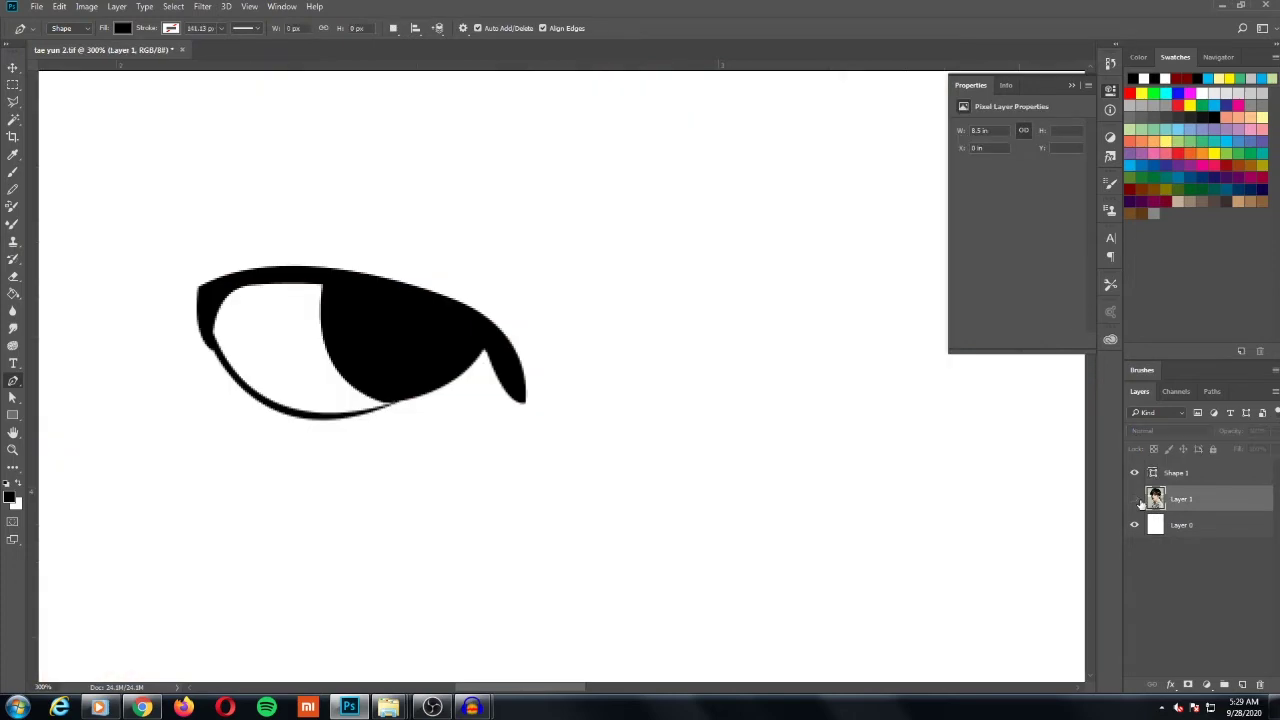
pyautogui.click(1135, 499)
# Step: Select the background layer and zoom back in, centring on the eyes
pyautogui.click(1215, 530)
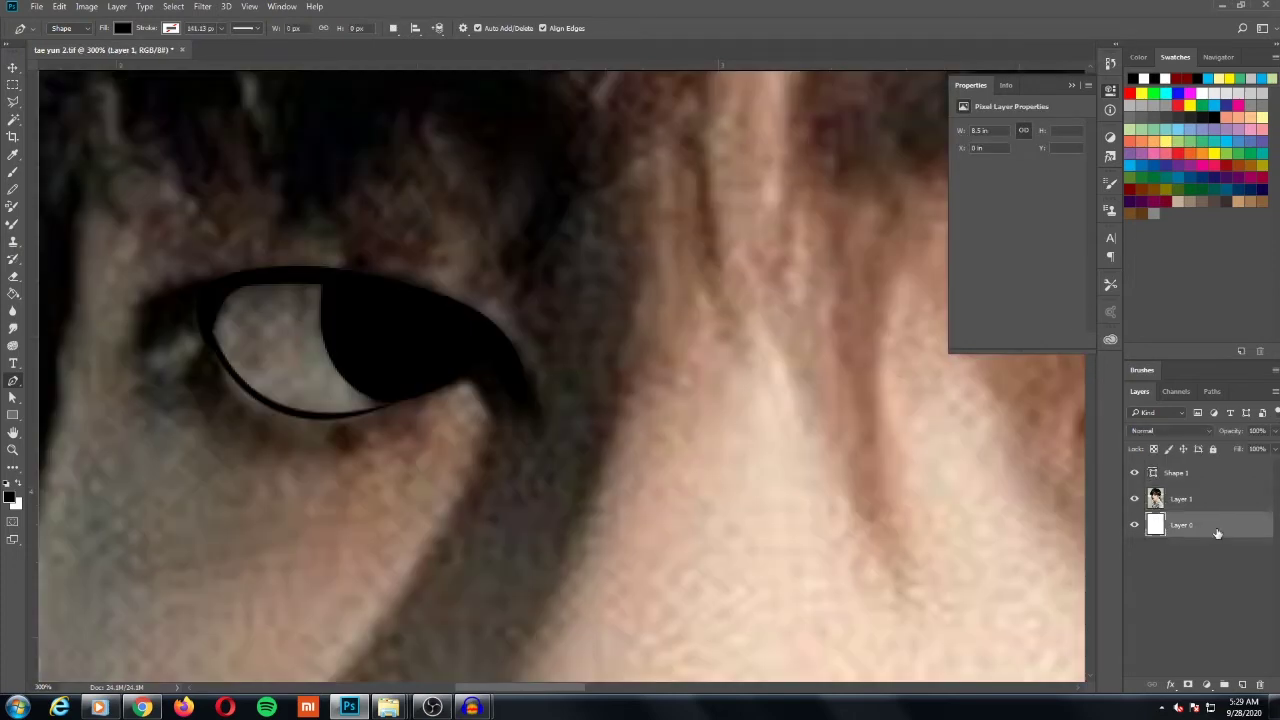
pyautogui.hotkey('ctrl', '-')
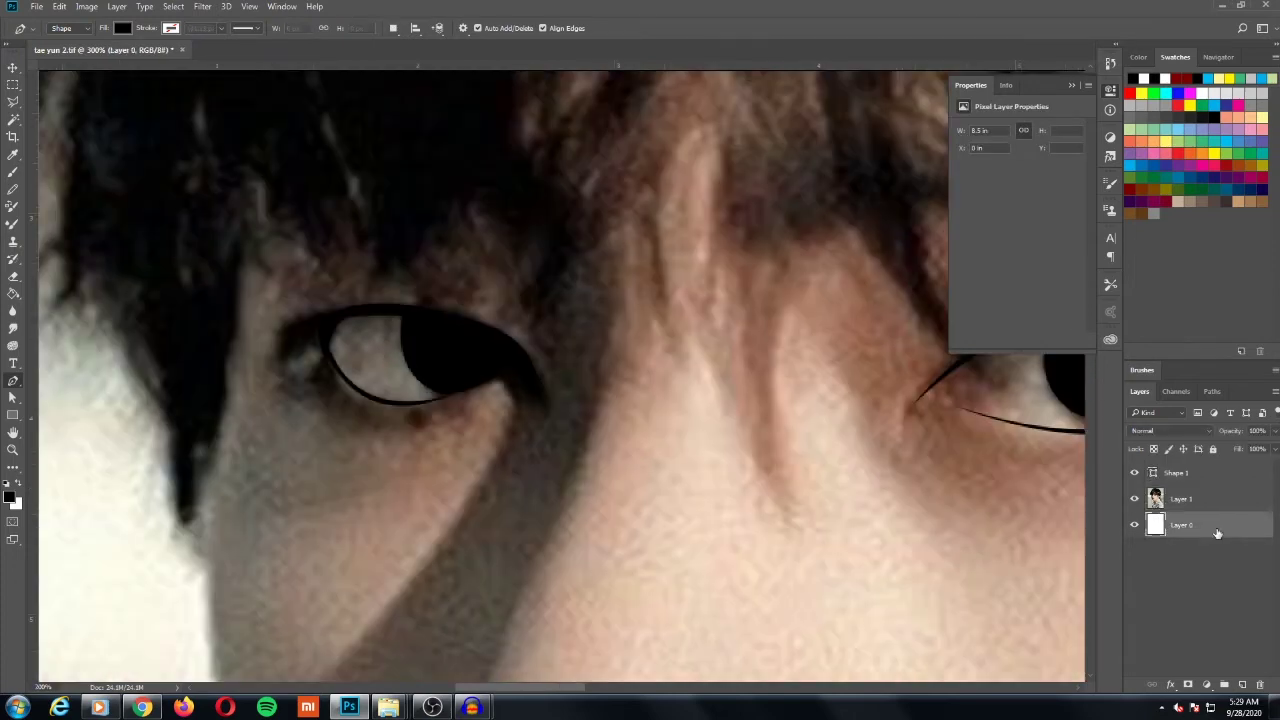
pyautogui.hotkey('ctrl', '0')
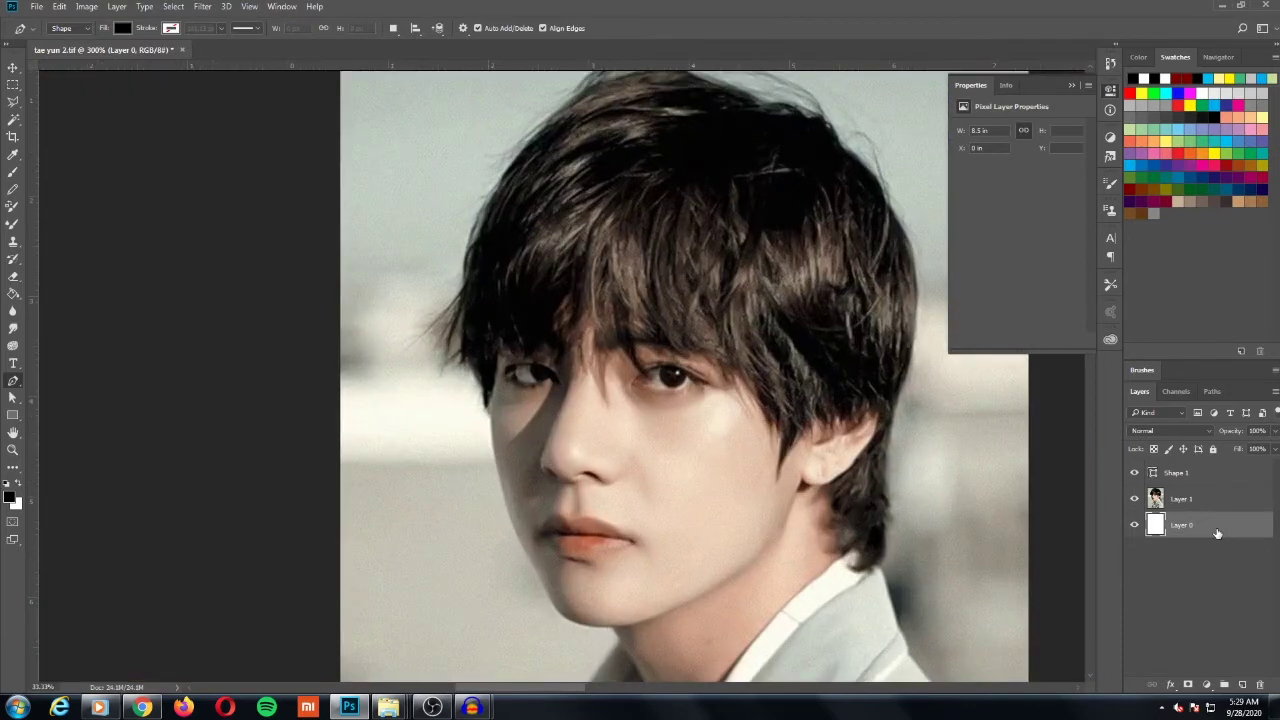
pyautogui.hotkey('ctrl', '+')
pyautogui.hotkey('ctrl', '+')
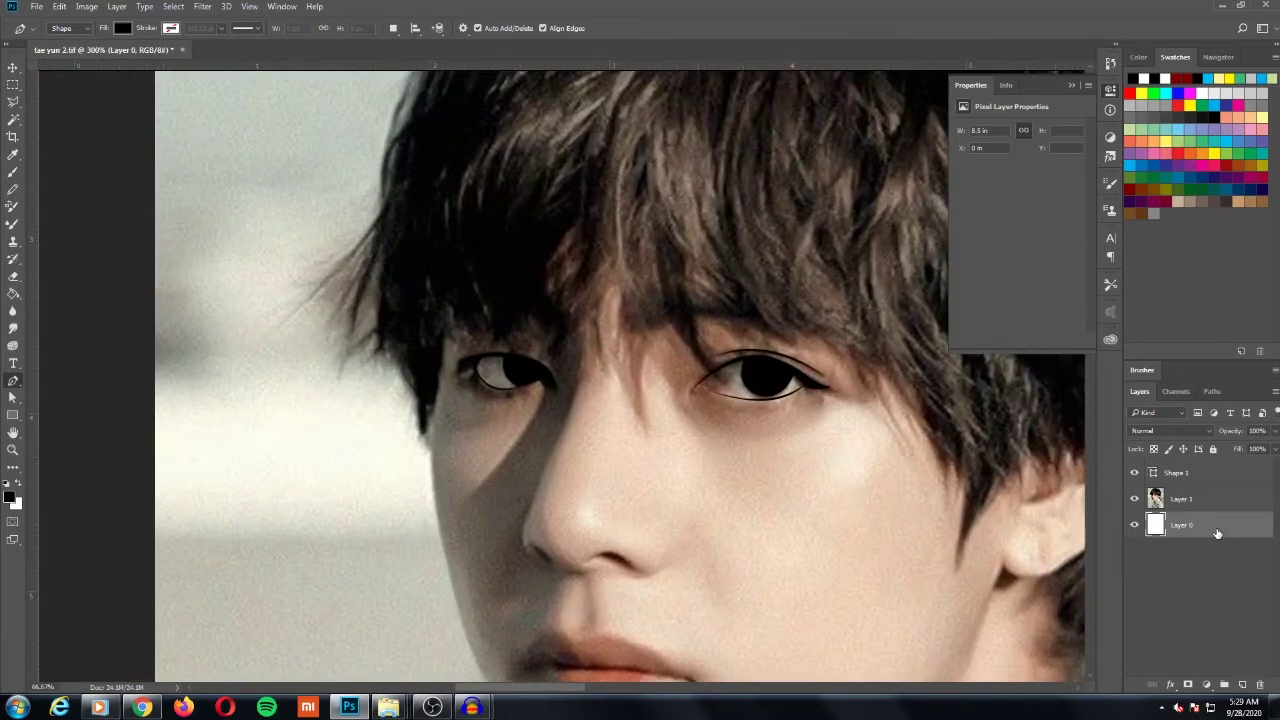
pyautogui.hotkey('ctrl', '+')
pyautogui.hotkey('ctrl', '+')
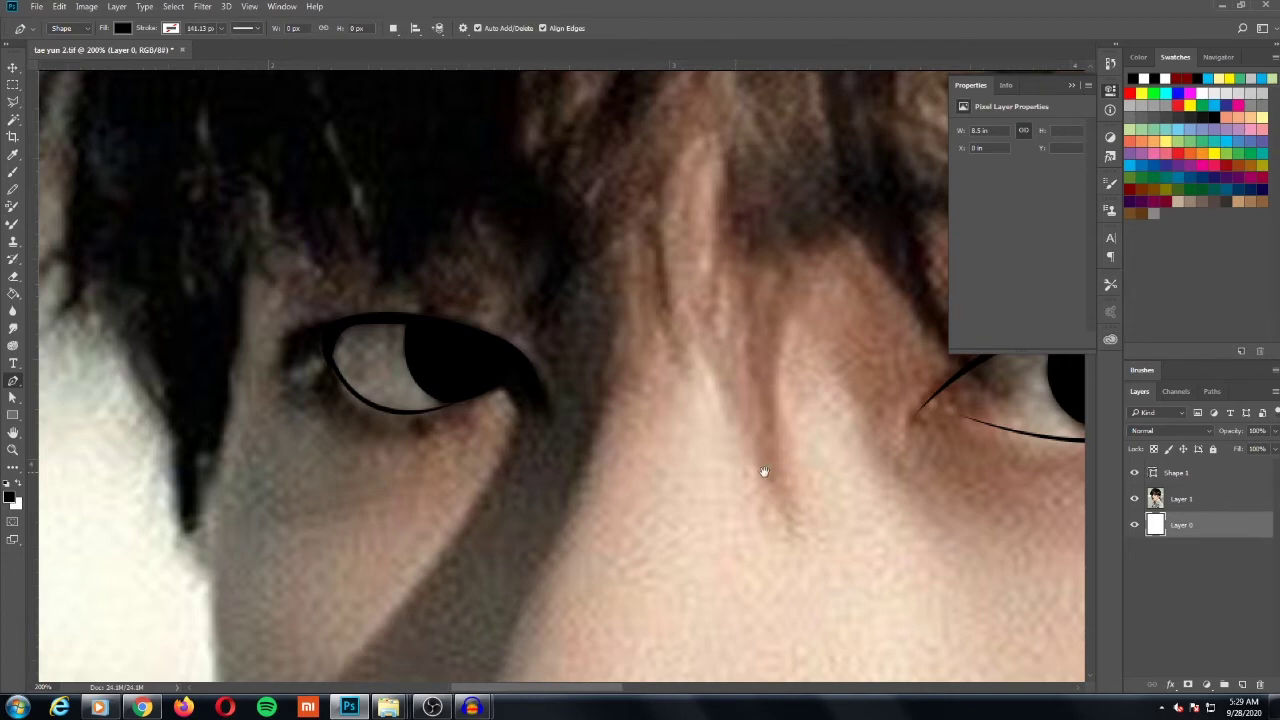
pyautogui.moveTo(763, 471); pyautogui.dragTo(457, 509)
# Step: On Shape 1, trace the right eyebrow's lower edge out to its tail
pyautogui.click(1237, 480)
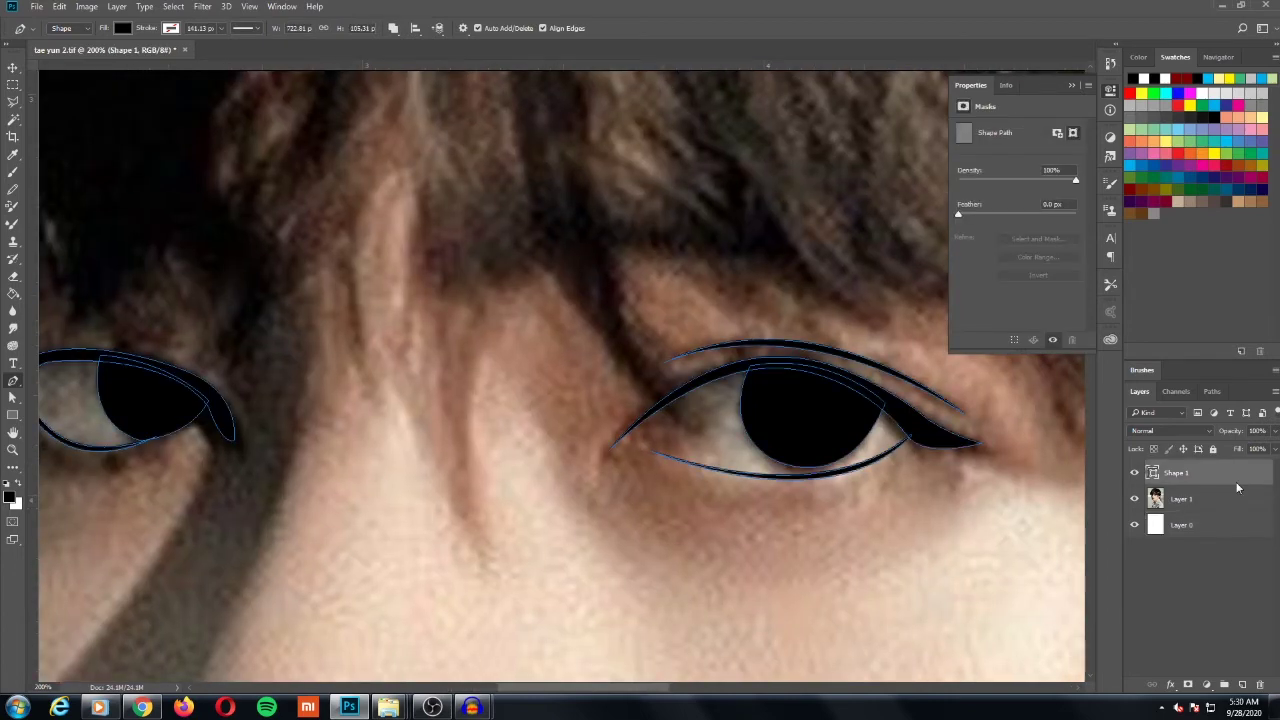
pyautogui.moveTo(634, 270); pyautogui.dragTo(504, 285)
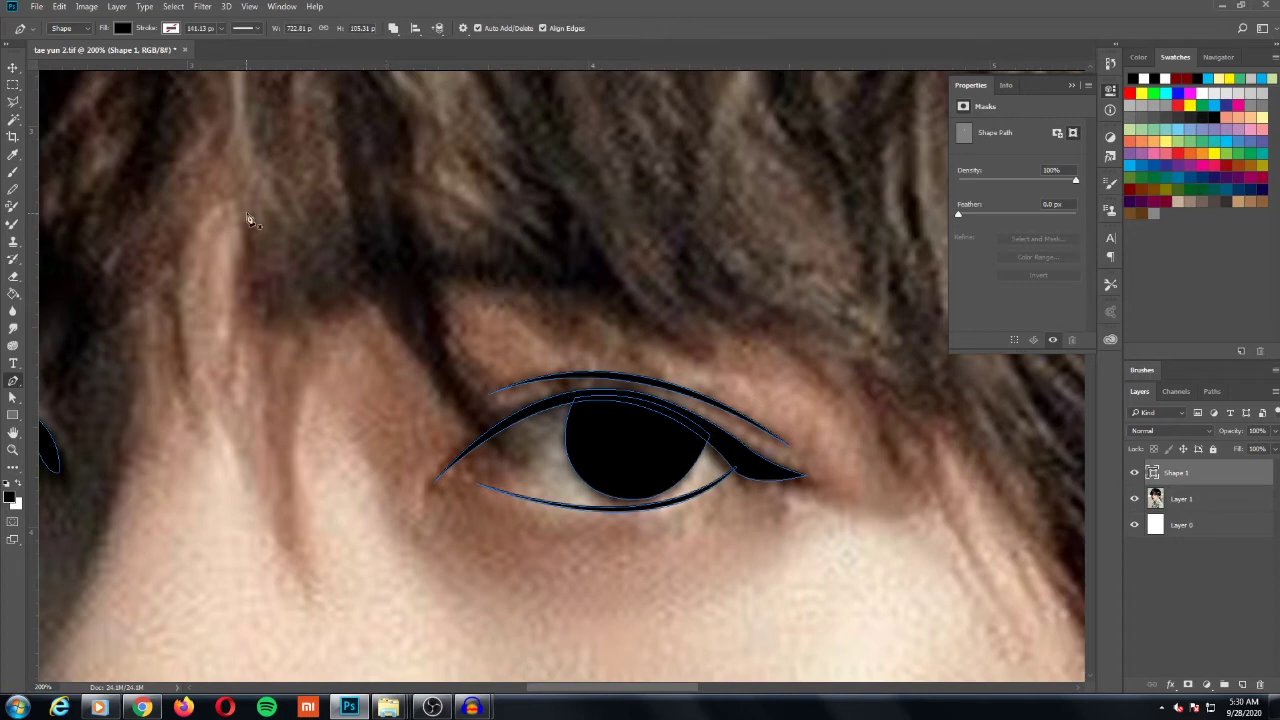
pyautogui.click(255, 228)
pyautogui.moveTo(372, 302); pyautogui.dragTo(485, 300)
pyautogui.keyDown('alt'); pyautogui.click(373, 303); pyautogui.keyUp('alt')
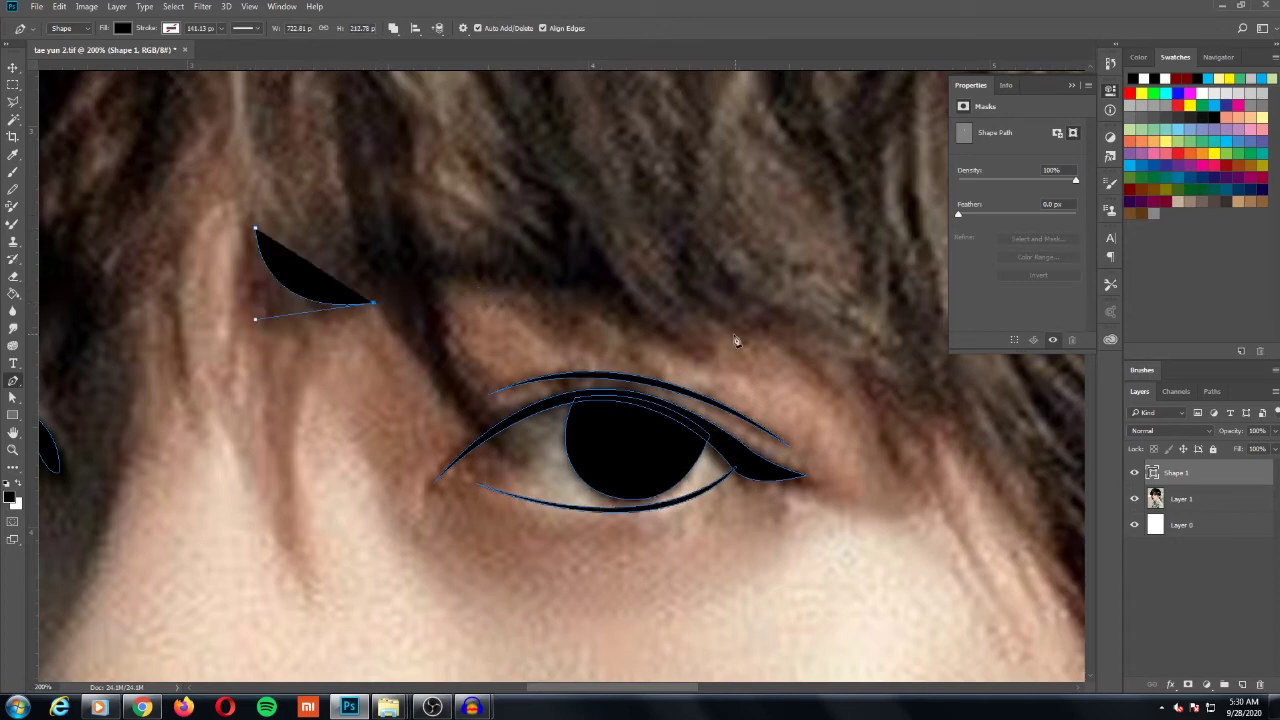
pyautogui.moveTo(748, 316); pyautogui.dragTo(908, 388)
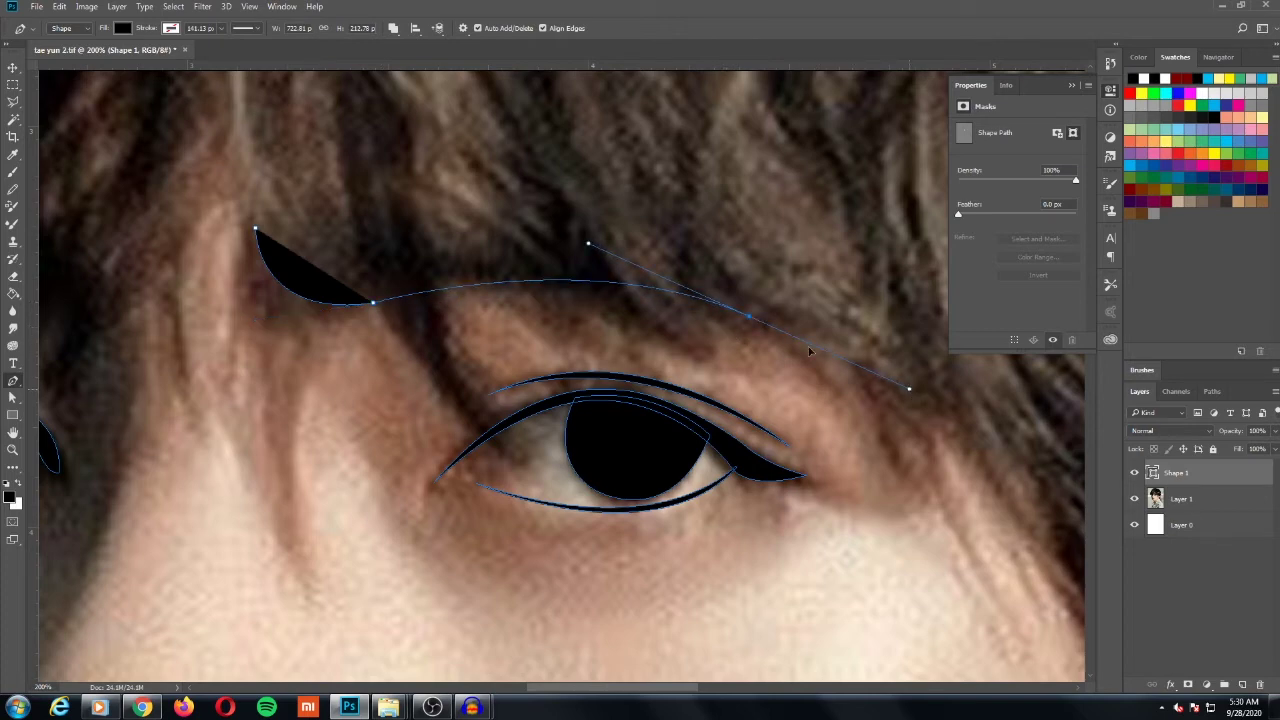
pyautogui.keyDown('alt'); pyautogui.click(748, 316); pyautogui.keyUp('alt')
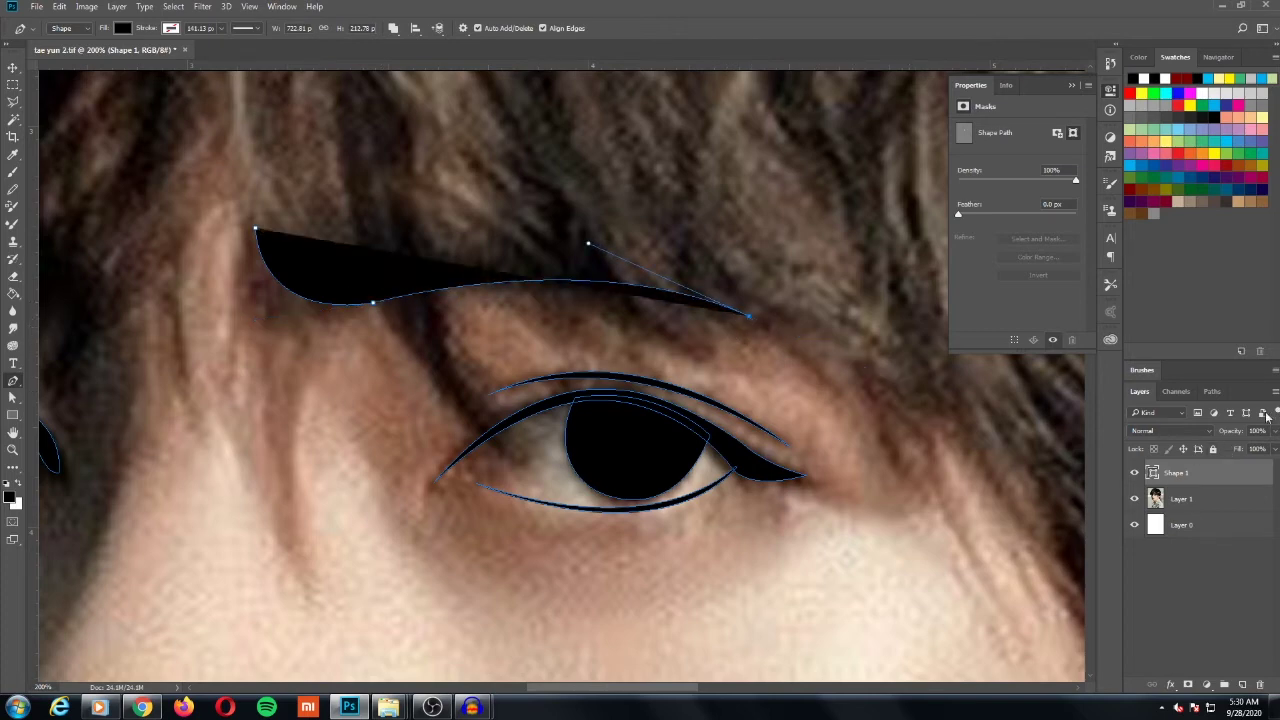
# Step: Set Shape 1 fill to 0% and close the right eyebrow outline at its start
pyautogui.click(1275, 449)
pyautogui.moveTo(1273, 468); pyautogui.dragTo(1190, 478)
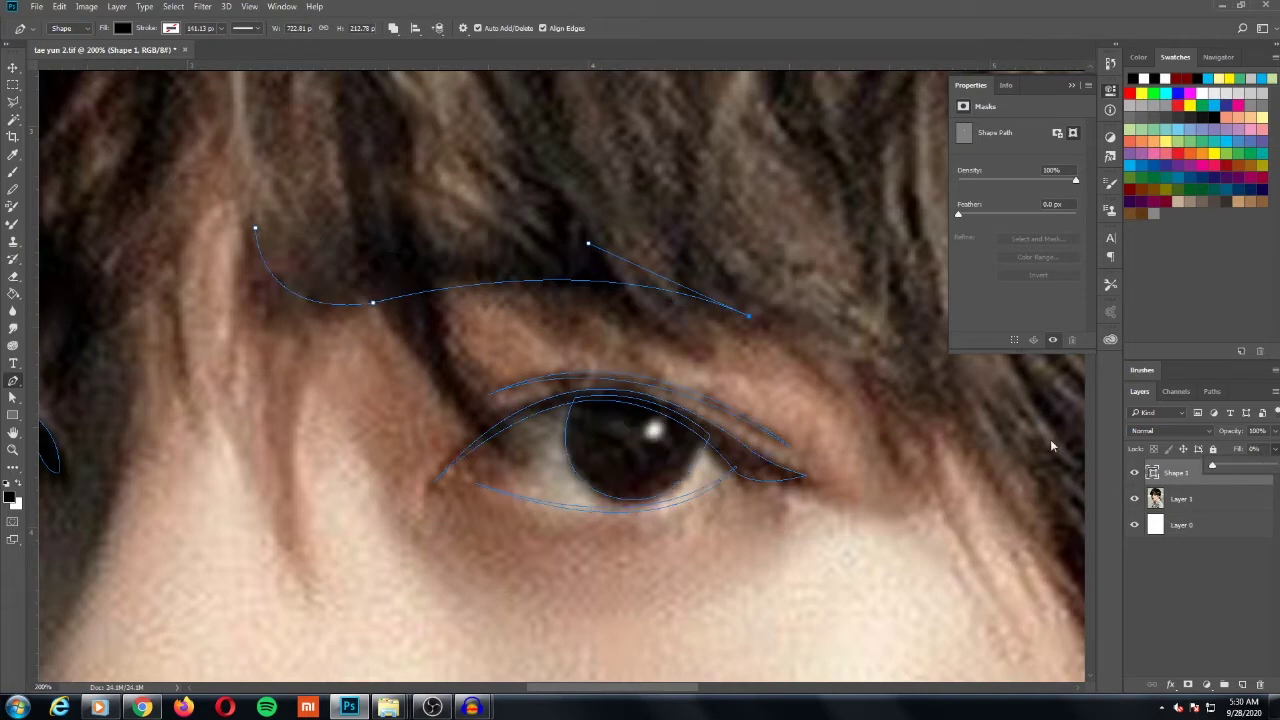
pyautogui.moveTo(329, 214); pyautogui.dragTo(42, 248)
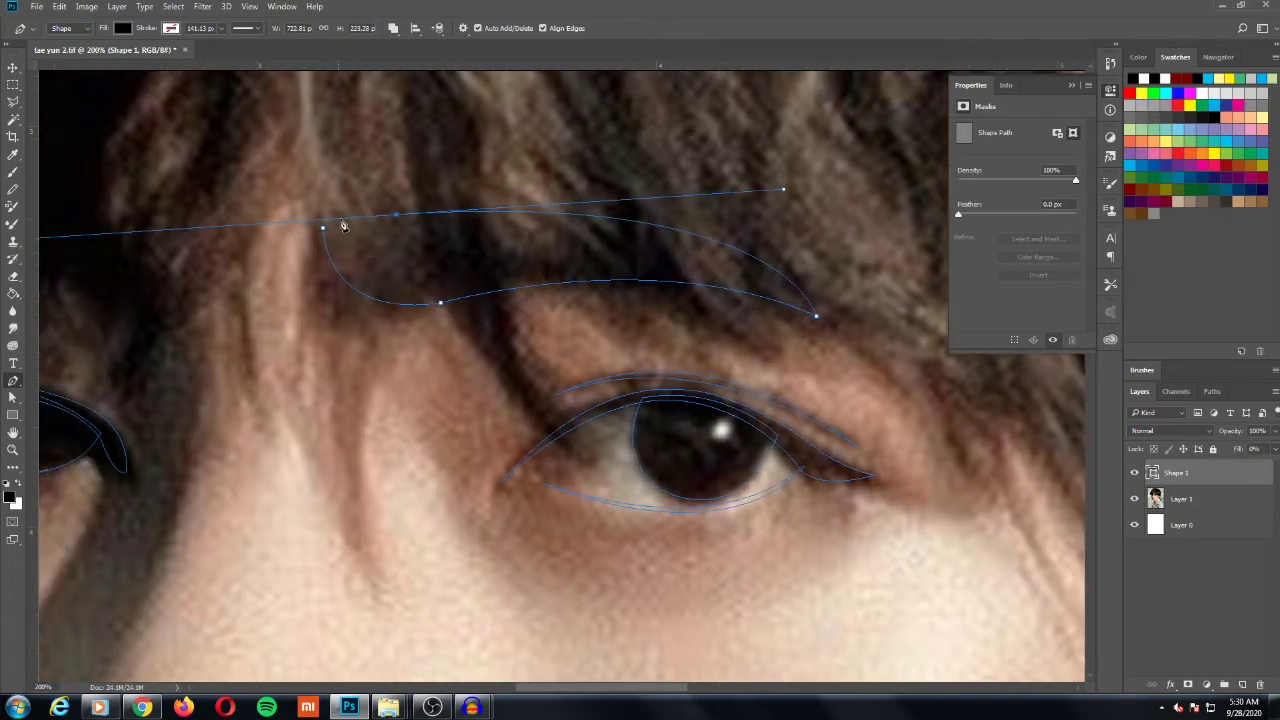
pyautogui.keyDown('alt'); pyautogui.click(397, 215); pyautogui.keyUp('alt')
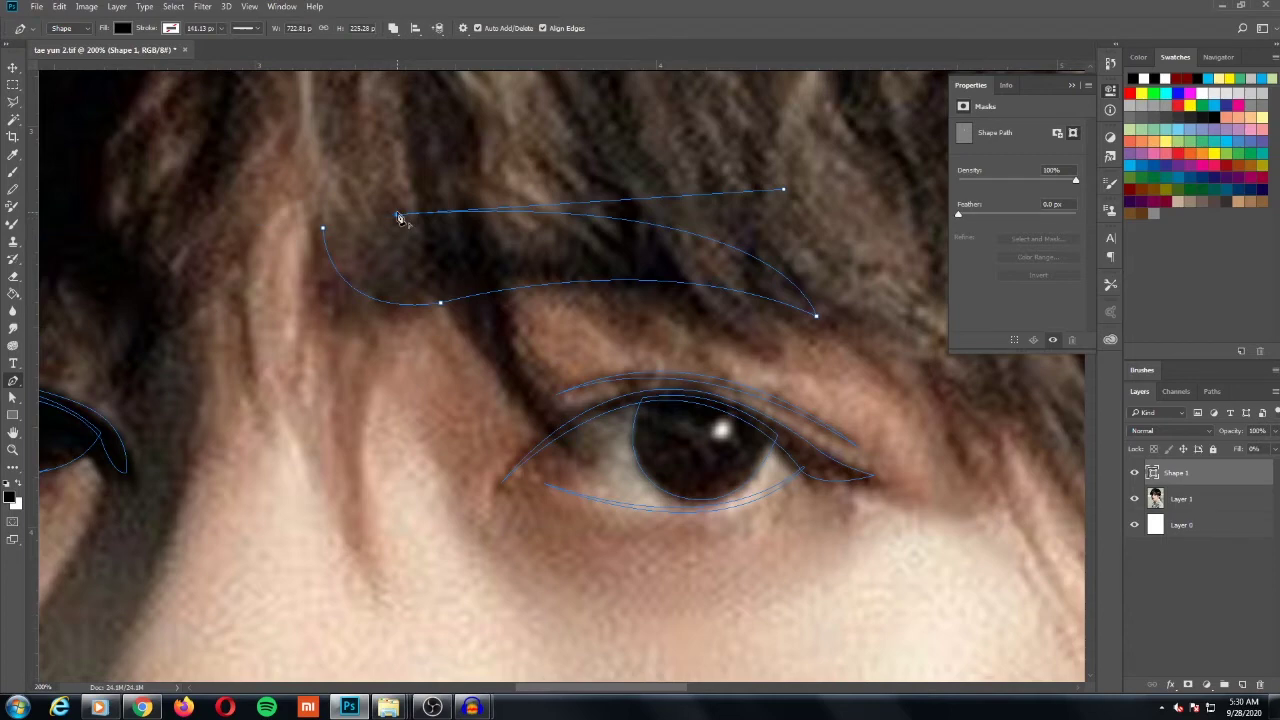
pyautogui.click(323, 229)
pyautogui.scroll(-1, 427, 230)
pyautogui.scroll(-1, 427, 230)
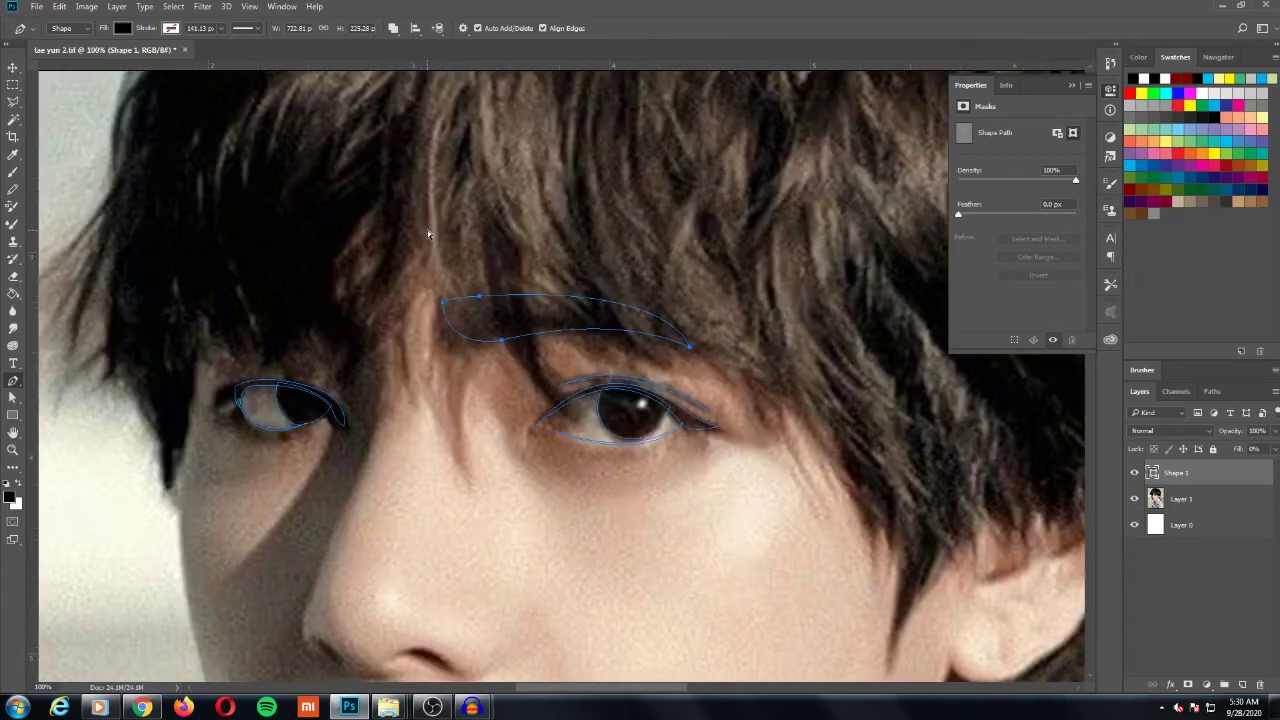
pyautogui.scroll(-1, 427, 230)
pyautogui.scroll(1, 427, 230)
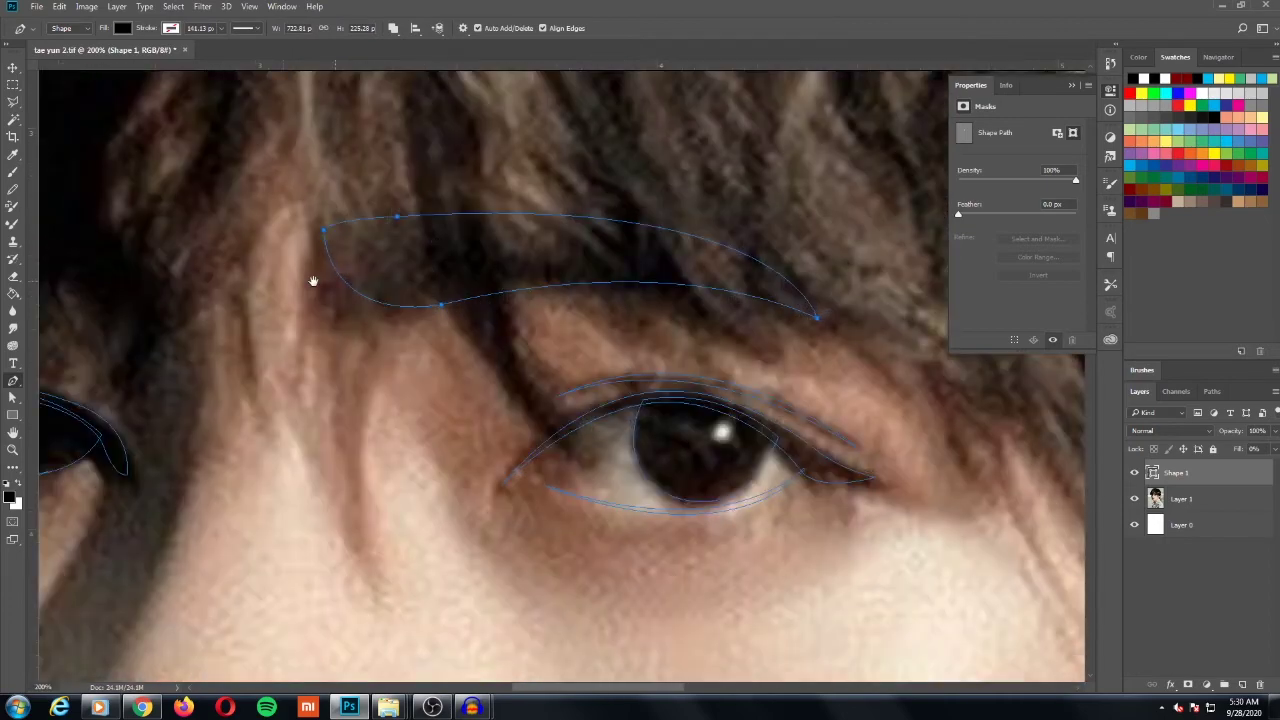
pyautogui.scroll(1, 311, 283)
pyautogui.moveTo(634, 277); pyautogui.dragTo(698, 254)
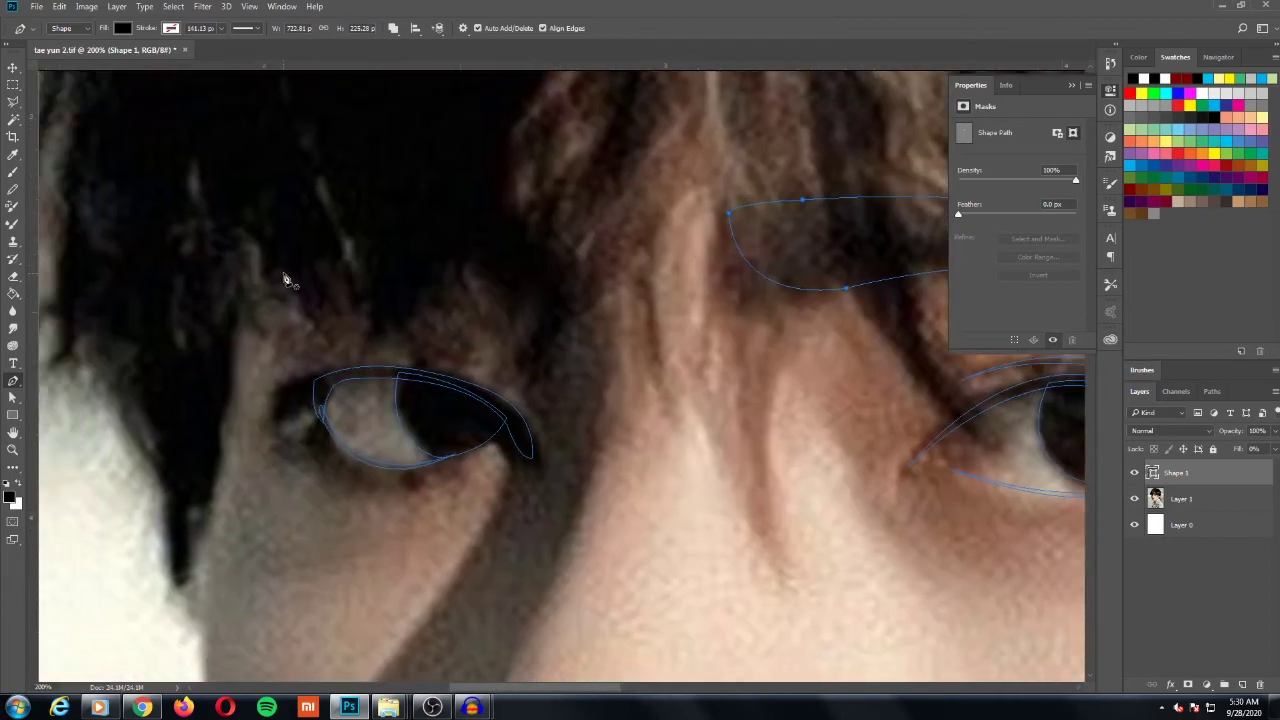
pyautogui.moveTo(470, 255); pyautogui.dragTo(564, 289)
pyautogui.keyDown('alt'); pyautogui.click(470, 255); pyautogui.keyUp('alt')
pyautogui.moveTo(510, 224); pyautogui.dragTo(508, 195)
pyautogui.click(527, 266)
pyautogui.moveTo(284, 272); pyautogui.dragTo(350, 142)
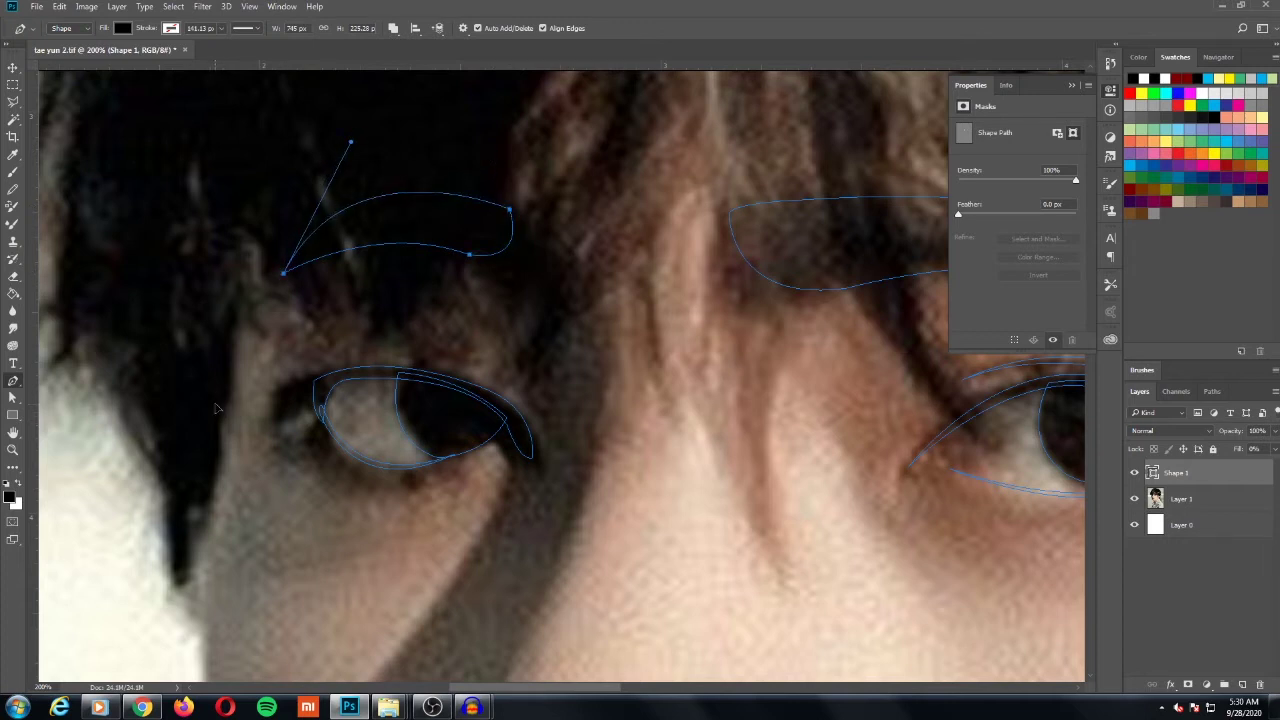
pyautogui.hotkey('ctrl', '-')
pyautogui.hotkey('ctrl', '-')
pyautogui.hotkey('ctrl', '-')
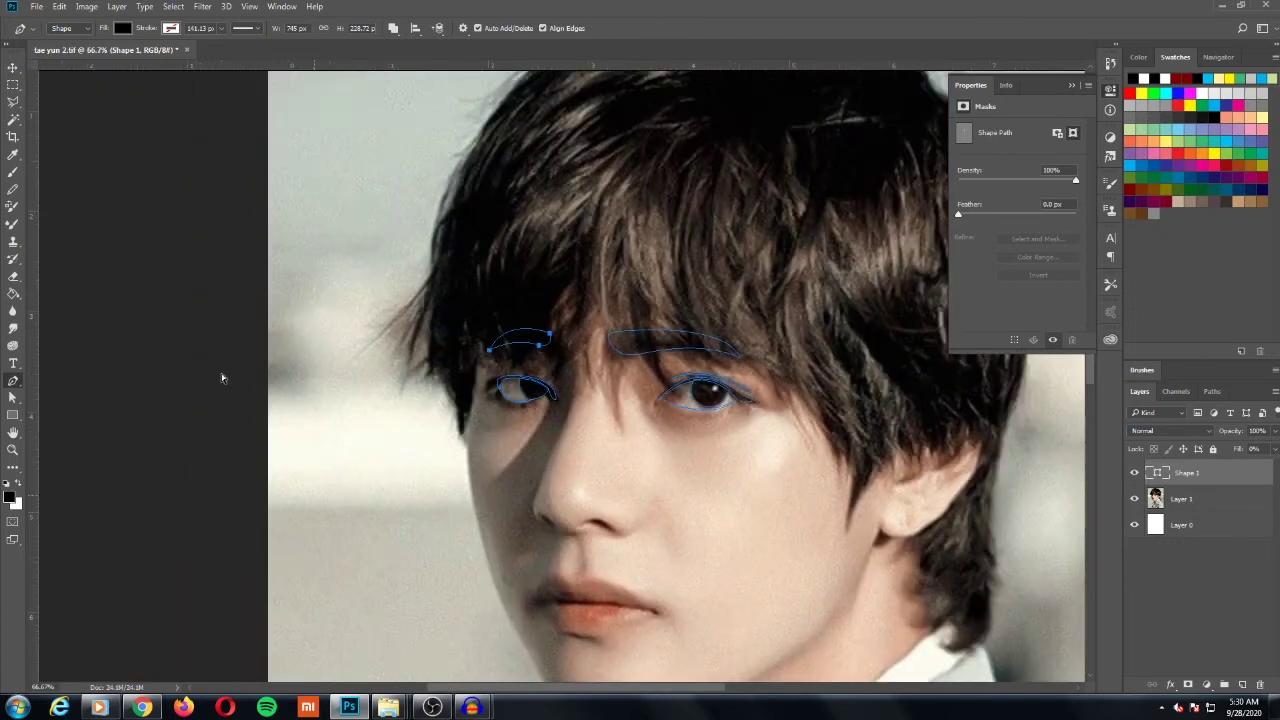
pyautogui.hotkey('ctrl', '+')
pyautogui.hotkey('ctrl', '+')
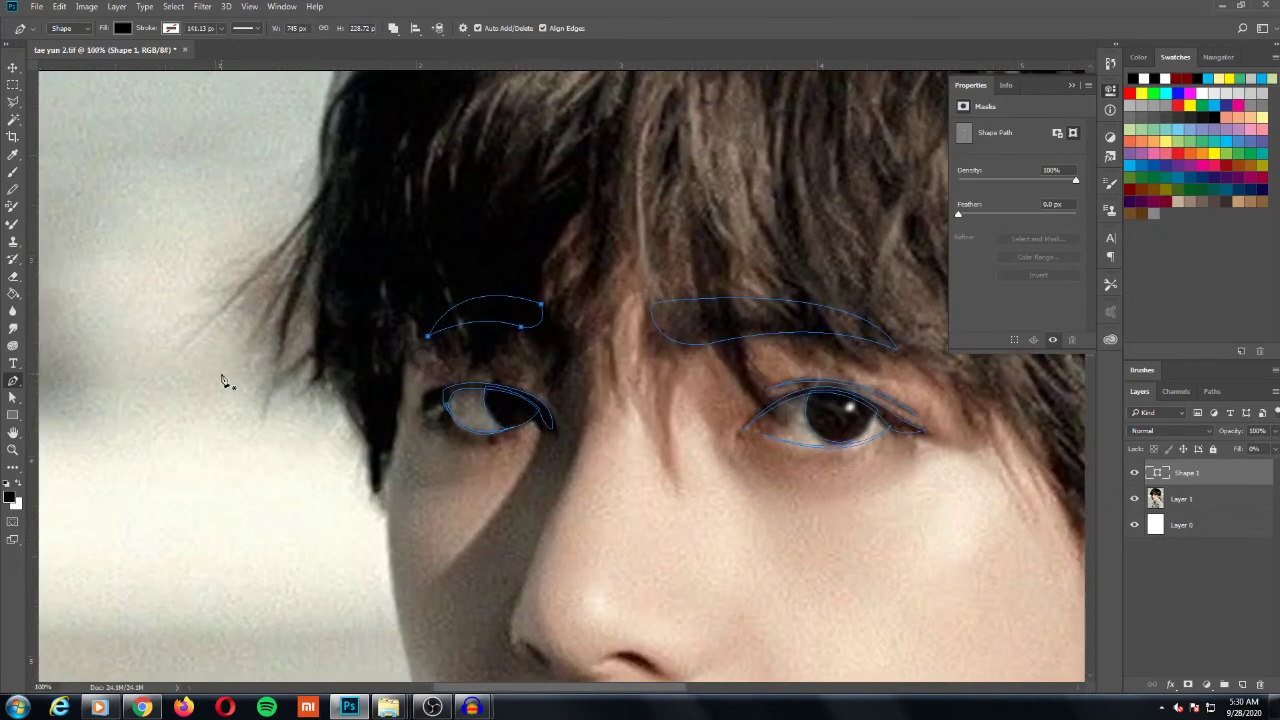
pyautogui.hotkey('ctrl', '+')
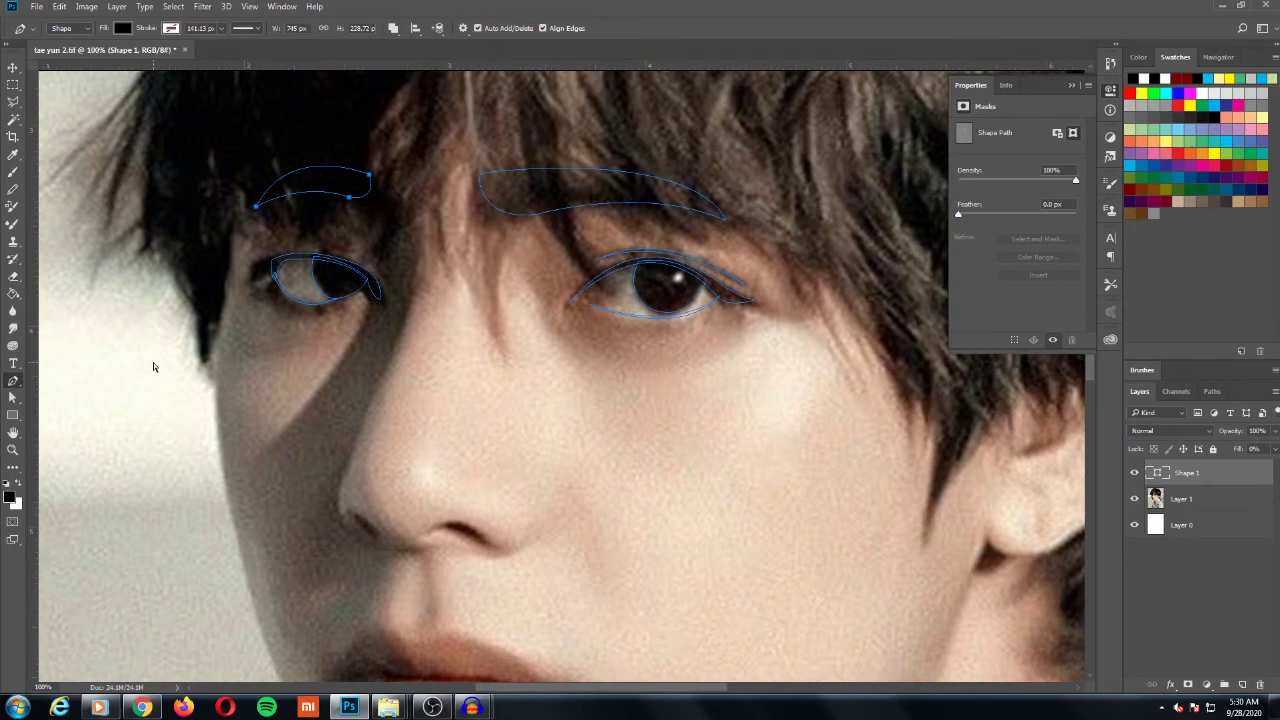
pyautogui.hotkey('ctrl', '+')
pyautogui.hotkey('ctrl', '+')
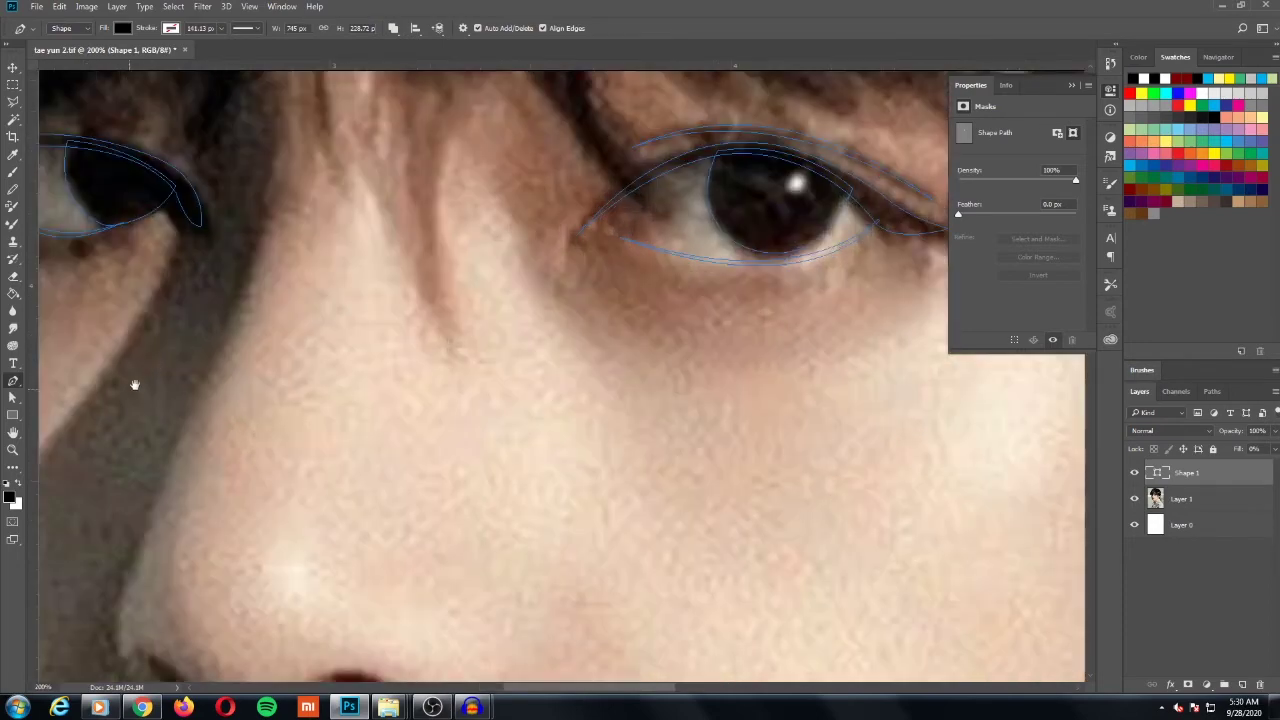
# Step: Zoom in on the nose and draw a curve along one nostril edge
pyautogui.moveTo(134, 380); pyautogui.dragTo(271, 88)
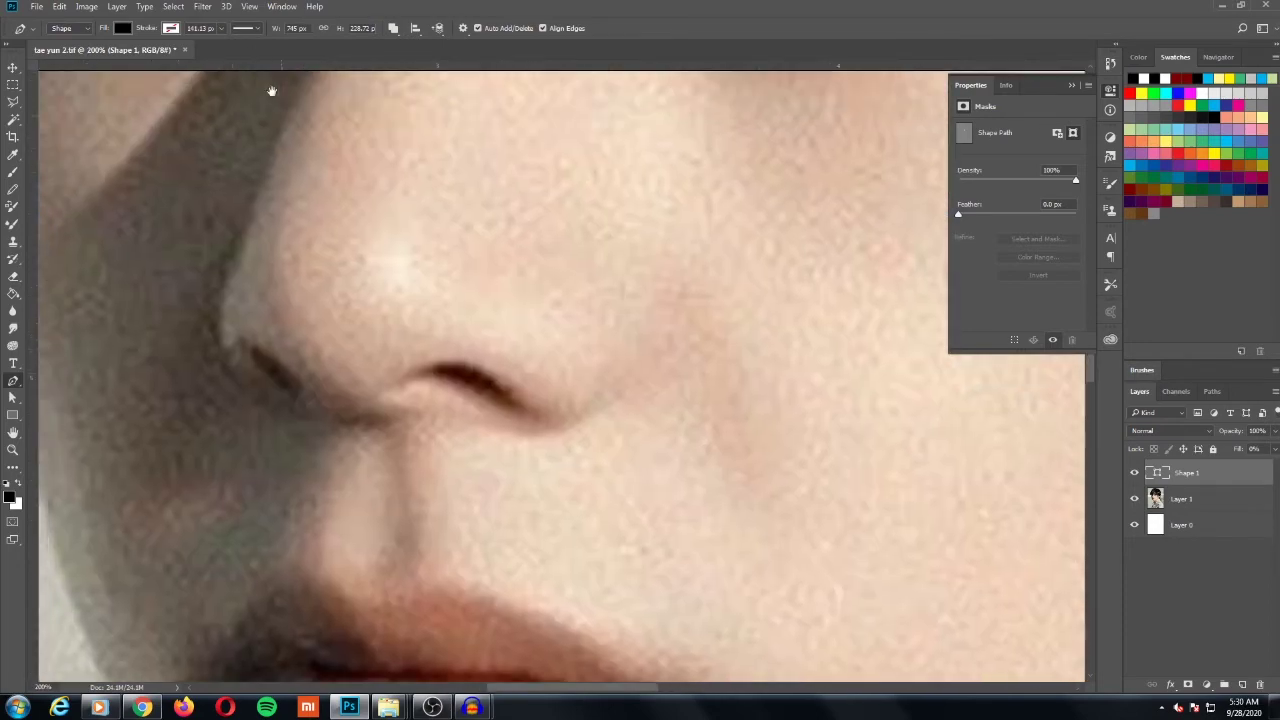
pyautogui.click(395, 383)
pyautogui.moveTo(495, 384)
pyautogui.mouseDown()
pyautogui.moveTo(513, 404)
pyautogui.moveTo(503, 408)
pyautogui.mouseUp()
pyautogui.keyDown('alt'); pyautogui.click(511, 407); pyautogui.keyUp('alt')
pyautogui.hotkey('ctrl', 'z')
# Step: Outline the left nostril wing as a small closed path
pyautogui.click(256, 347)
pyautogui.moveTo(292, 390); pyautogui.dragTo(320, 402)
pyautogui.moveTo(271, 366); pyautogui.dragTo(280, 372)
pyautogui.click(256, 347)
pyautogui.hotkey('ctrl', '-')
pyautogui.hotkey('ctrl', '-')
pyautogui.hotkey('ctrl', '-')
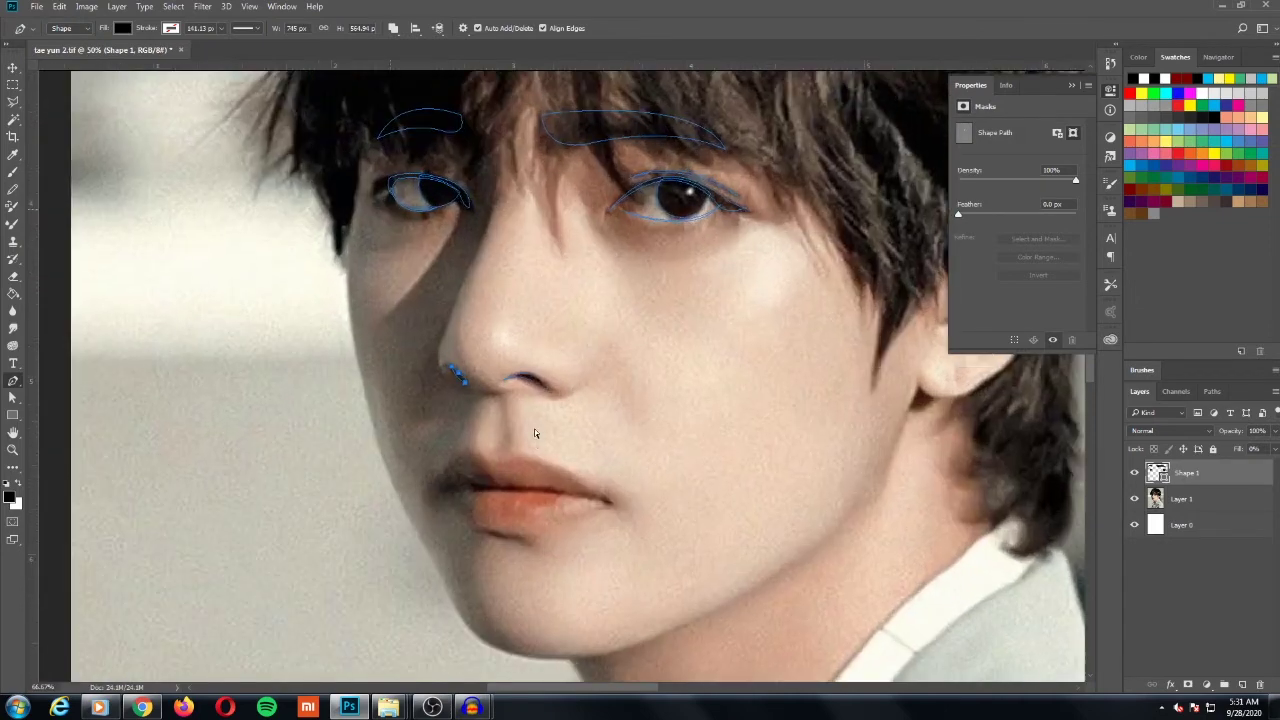
pyautogui.hotkey('ctrl', '+')
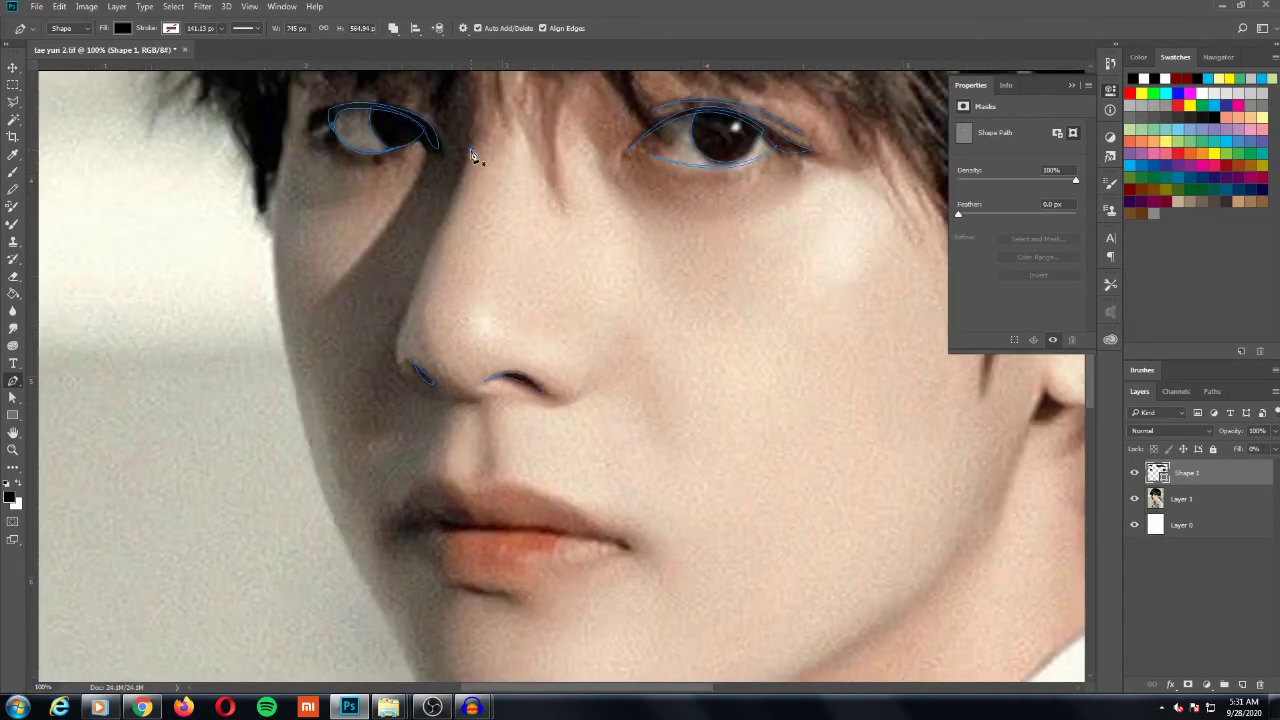
# Step: Draw a line from the inner eye down the nose bridge toward the nostril, with corner anchors
pyautogui.click(471, 150)
pyautogui.moveTo(409, 307); pyautogui.dragTo(390, 331)
pyautogui.keyDown('alt'); pyautogui.click(409, 309); pyautogui.keyUp('alt')
pyautogui.moveTo(409, 340); pyautogui.dragTo(423, 350)
pyautogui.moveTo(408, 304); pyautogui.dragTo(408, 306)
pyautogui.click(428, 242)
pyautogui.click(457, 176)
pyautogui.hotkey('ctrl', 'z')
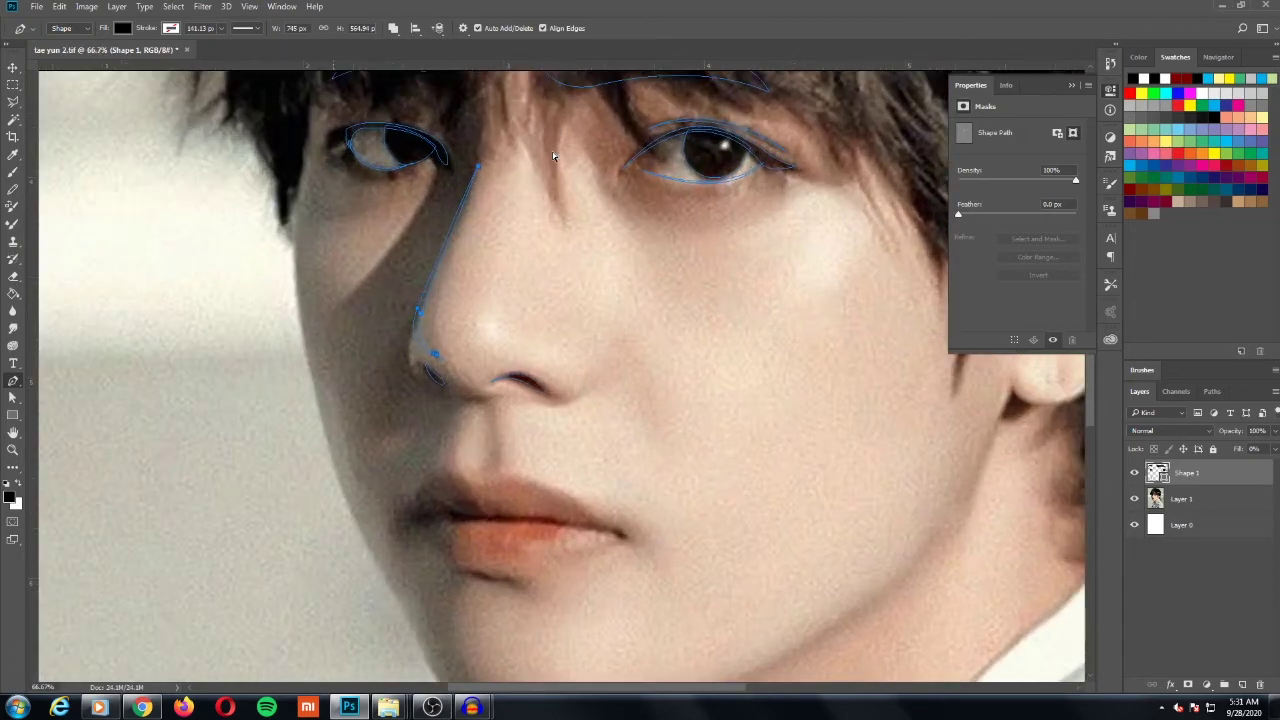
# Step: Bend the nose line around the nose tip and curve it into the nostril
pyautogui.hotkey('ctrl', '+')
pyautogui.hotkey('ctrl', '+')
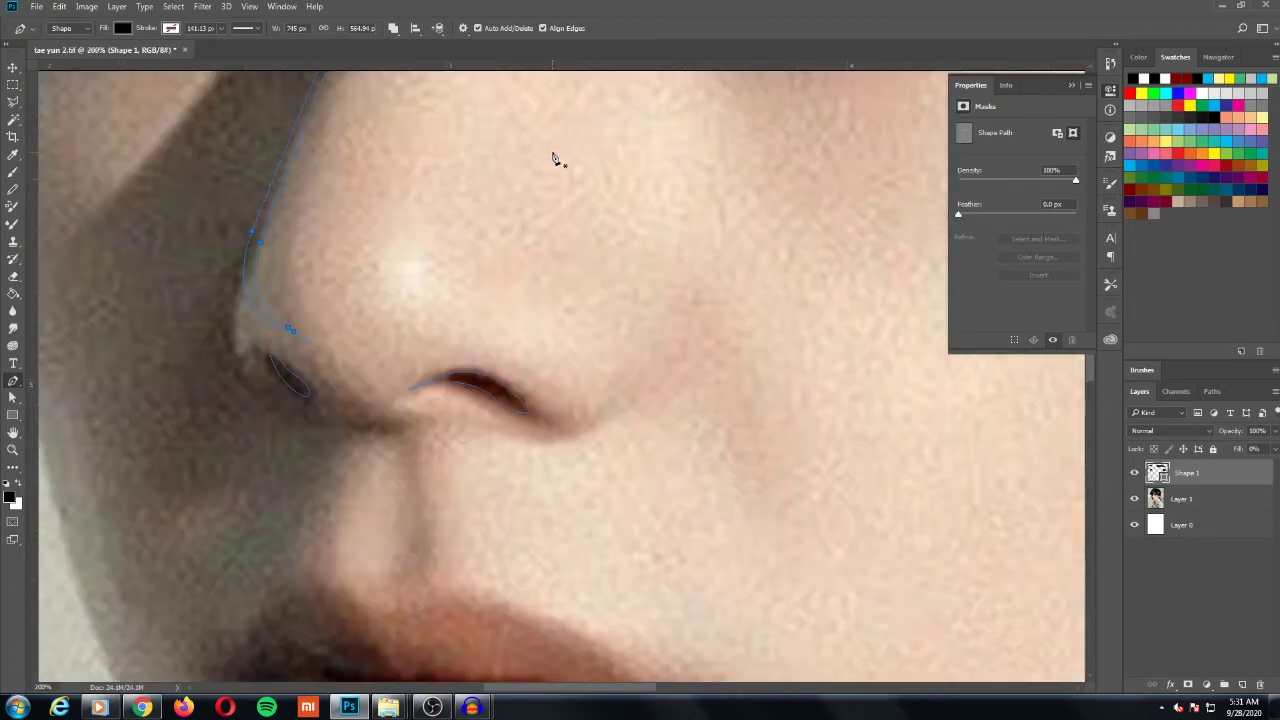
pyautogui.moveTo(240, 295); pyautogui.dragTo(252, 284)
pyautogui.moveTo(269, 405); pyautogui.dragTo(332, 471)
pyautogui.moveTo(249, 265); pyautogui.dragTo(316, 162)
pyautogui.click(249, 272)
# Step: Draw a closed curved path around the right nostril wing with sharp corner anchors
pyautogui.click(529, 441)
pyautogui.moveTo(682, 321); pyautogui.dragTo(716, 166)
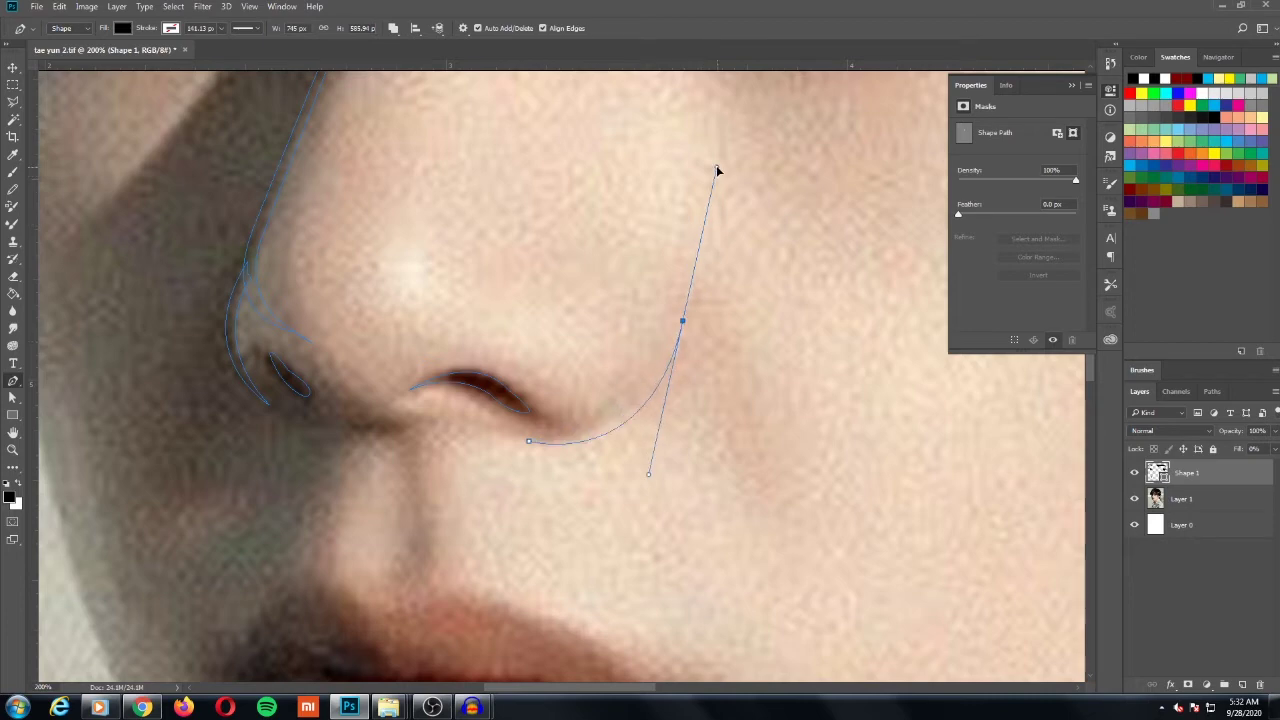
pyautogui.keyDown('alt'); pyautogui.click(682, 321); pyautogui.keyUp('alt')
pyautogui.scroll(-3, 725, 321)
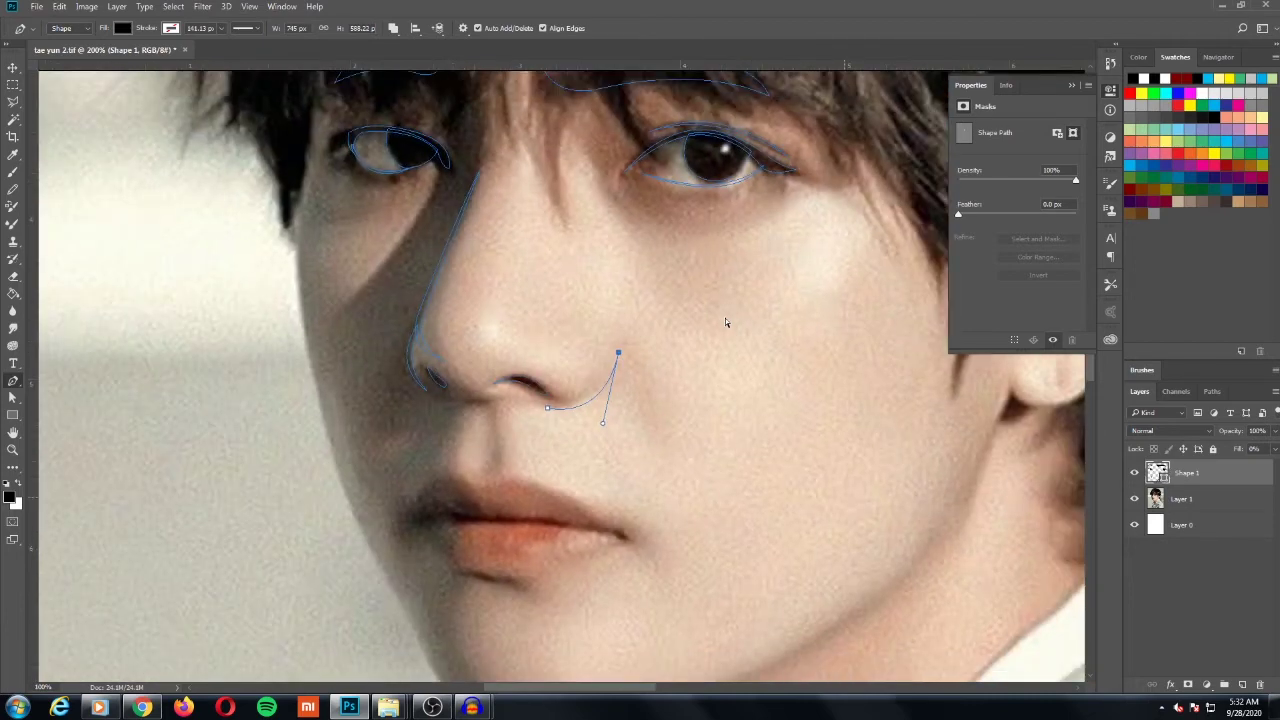
pyautogui.scroll(-2, 725, 321)
pyautogui.scroll(5, 725, 321)
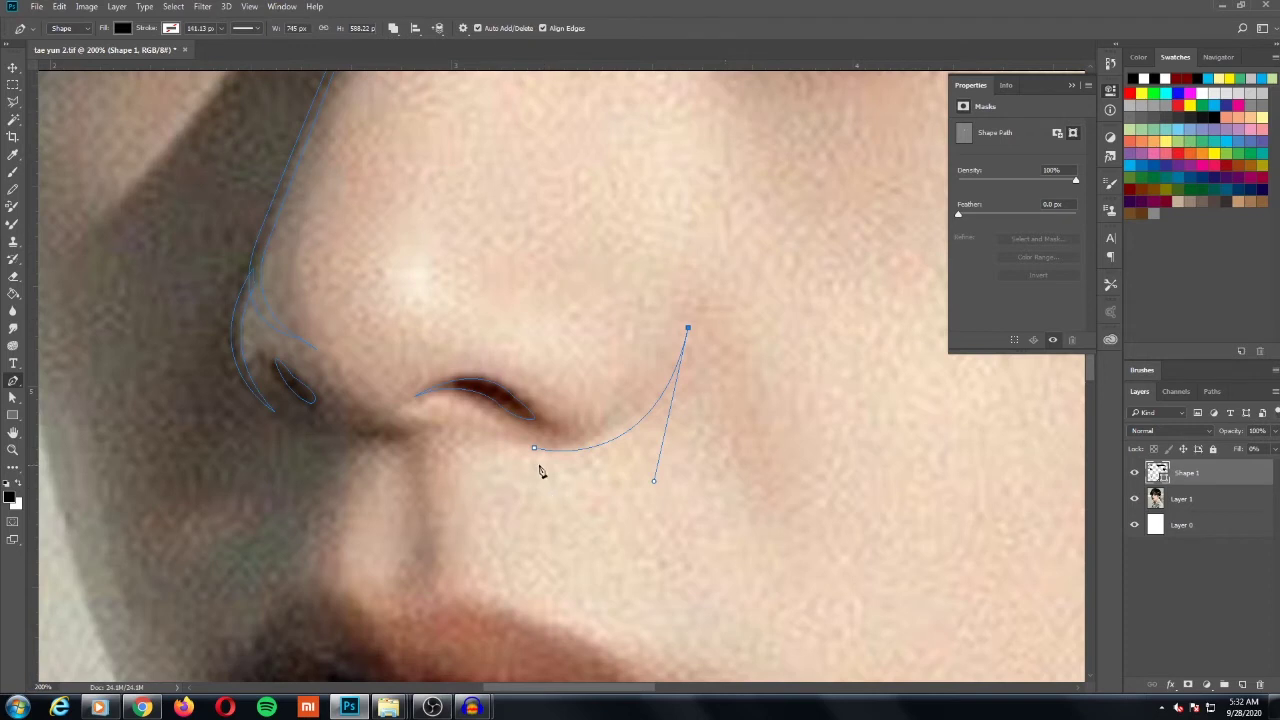
pyautogui.moveTo(536, 446); pyautogui.dragTo(426, 414)
pyautogui.click(535, 448)
pyautogui.click(535, 450)
pyautogui.hotkey('ctrl', 'z')
pyautogui.hotkey('ctrl', '-')
pyautogui.hotkey('ctrl', '-')
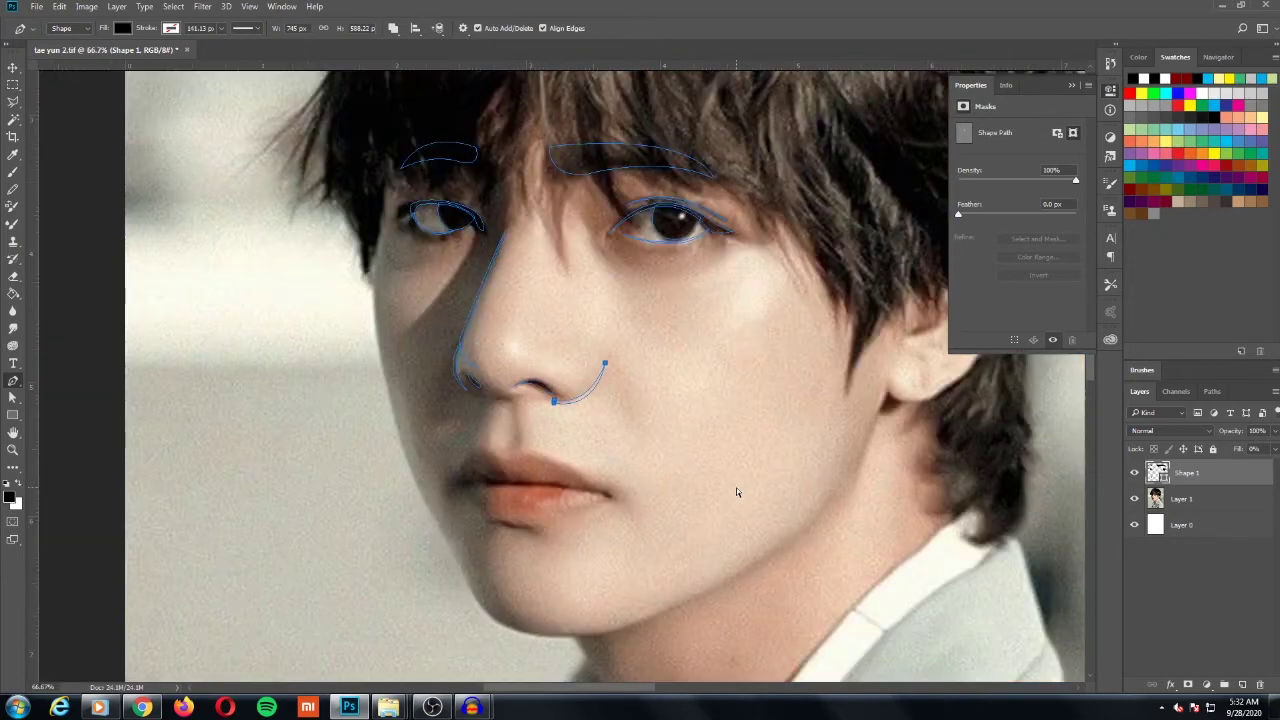
pyautogui.click(1276, 450)
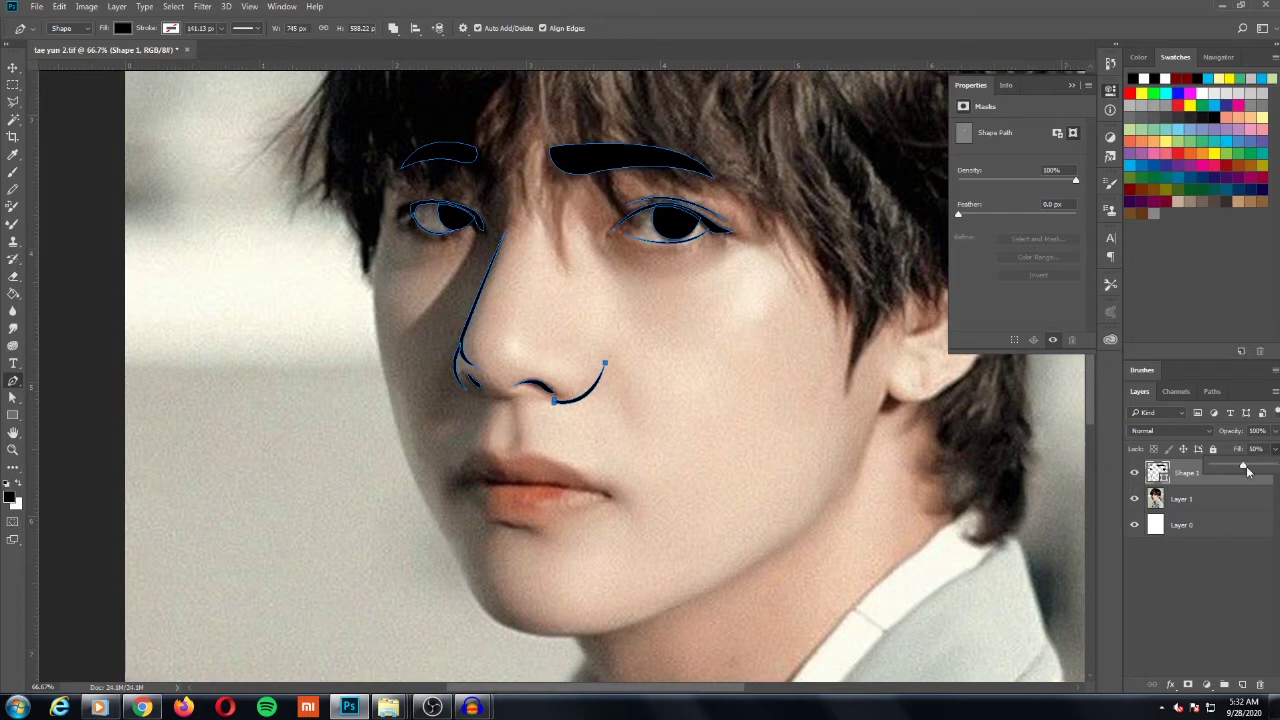
pyautogui.moveTo(1273, 466); pyautogui.dragTo(1210, 468)
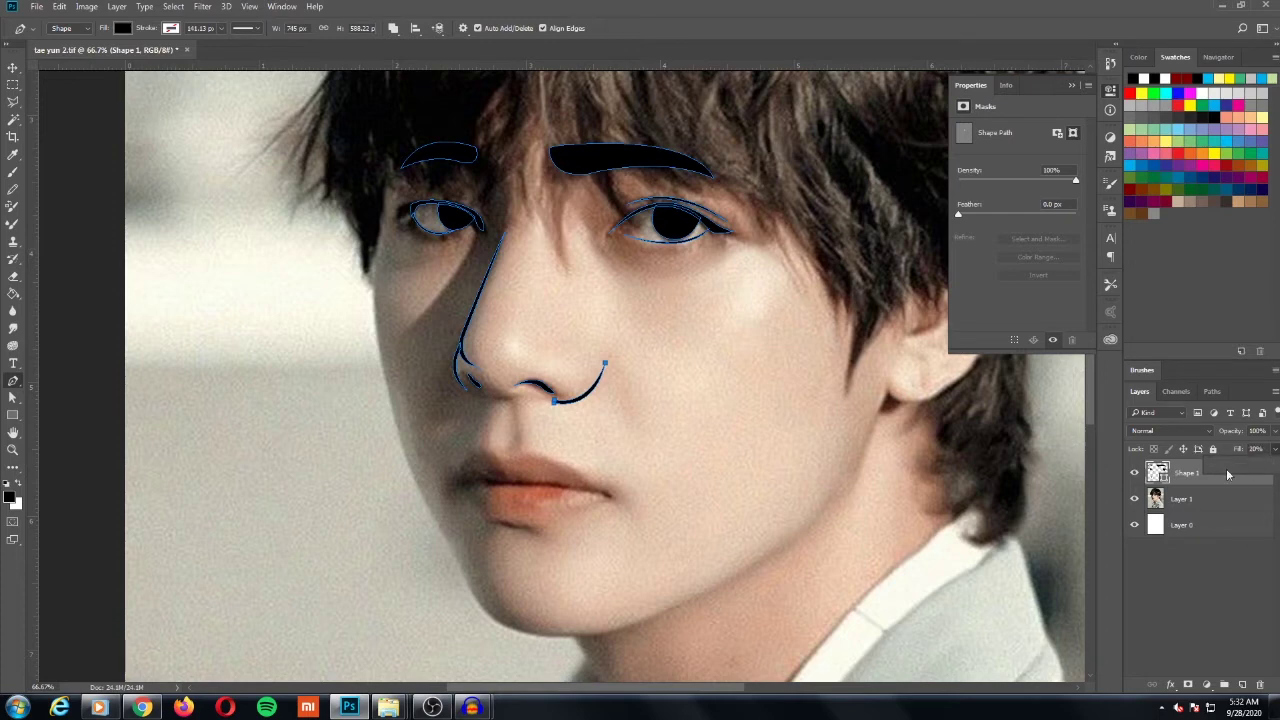
pyautogui.click(1180, 502)
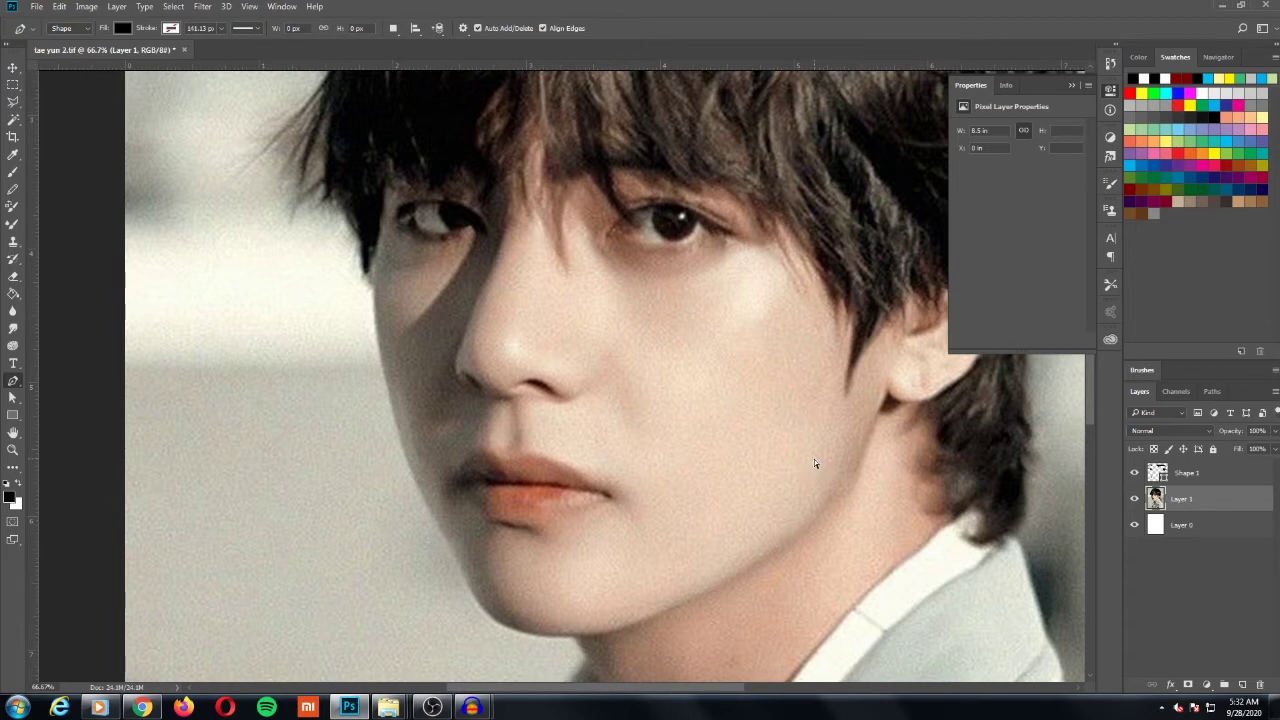
pyautogui.hotkey('ctrl', '+')
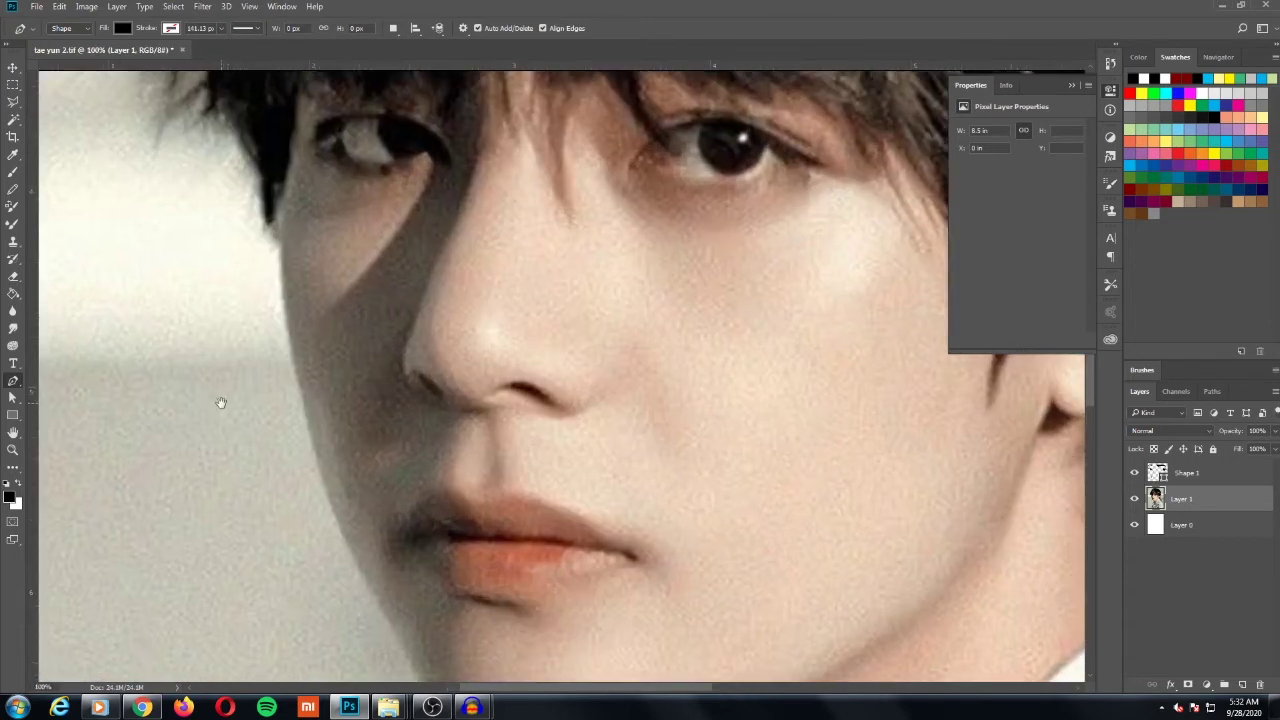
pyautogui.moveTo(221, 403); pyautogui.dragTo(313, 243)
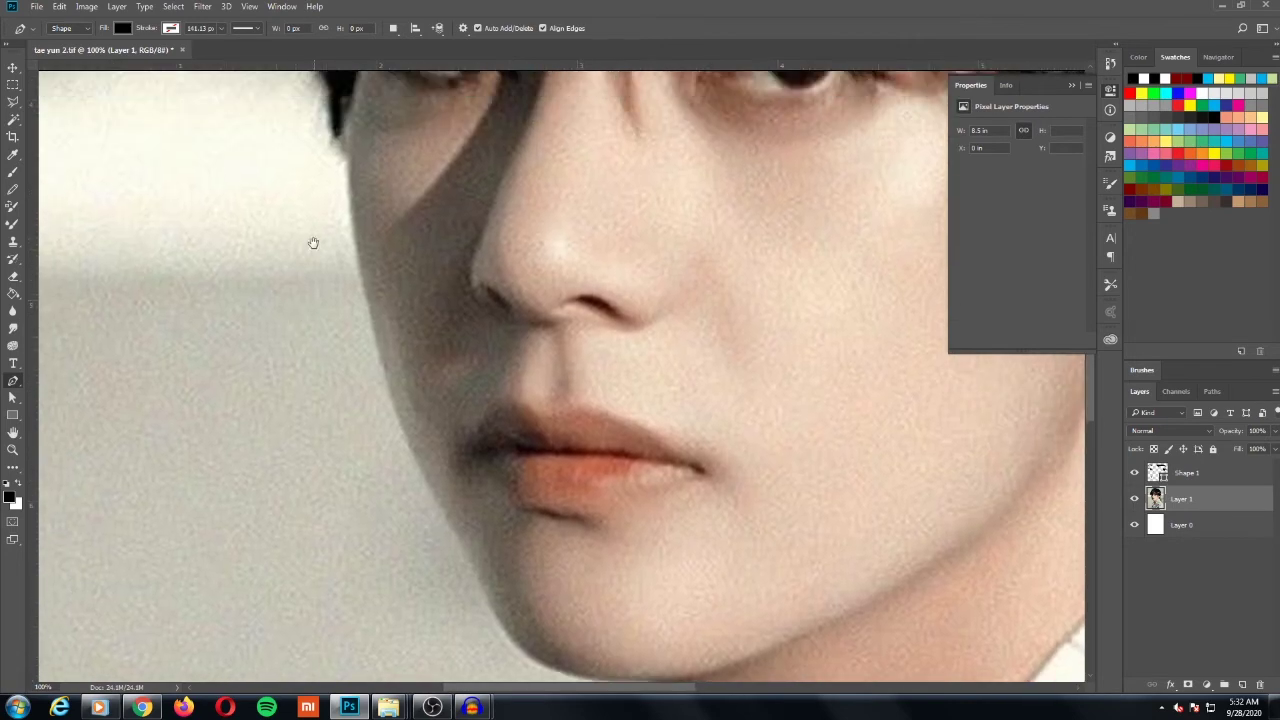
pyautogui.click(353, 88)
pyautogui.moveTo(357, 254); pyautogui.dragTo(381, 337)
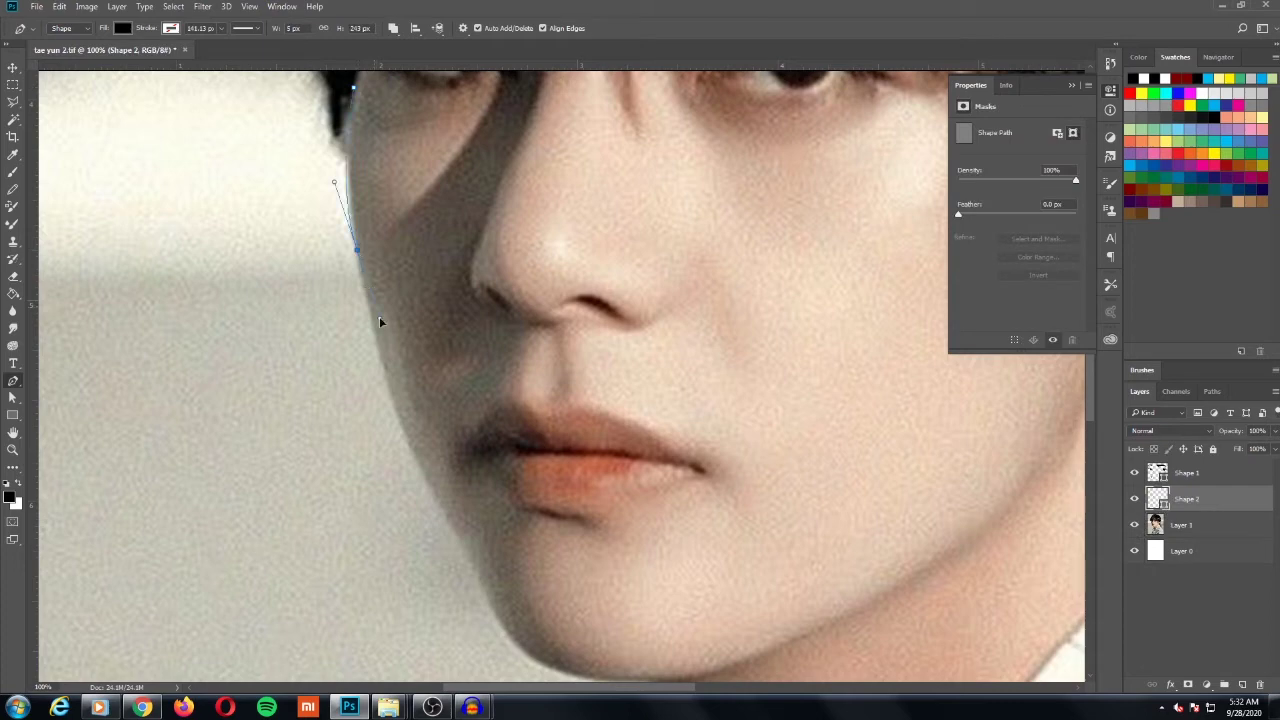
pyautogui.keyDown('alt'); pyautogui.click(357, 254); pyautogui.keyUp('alt')
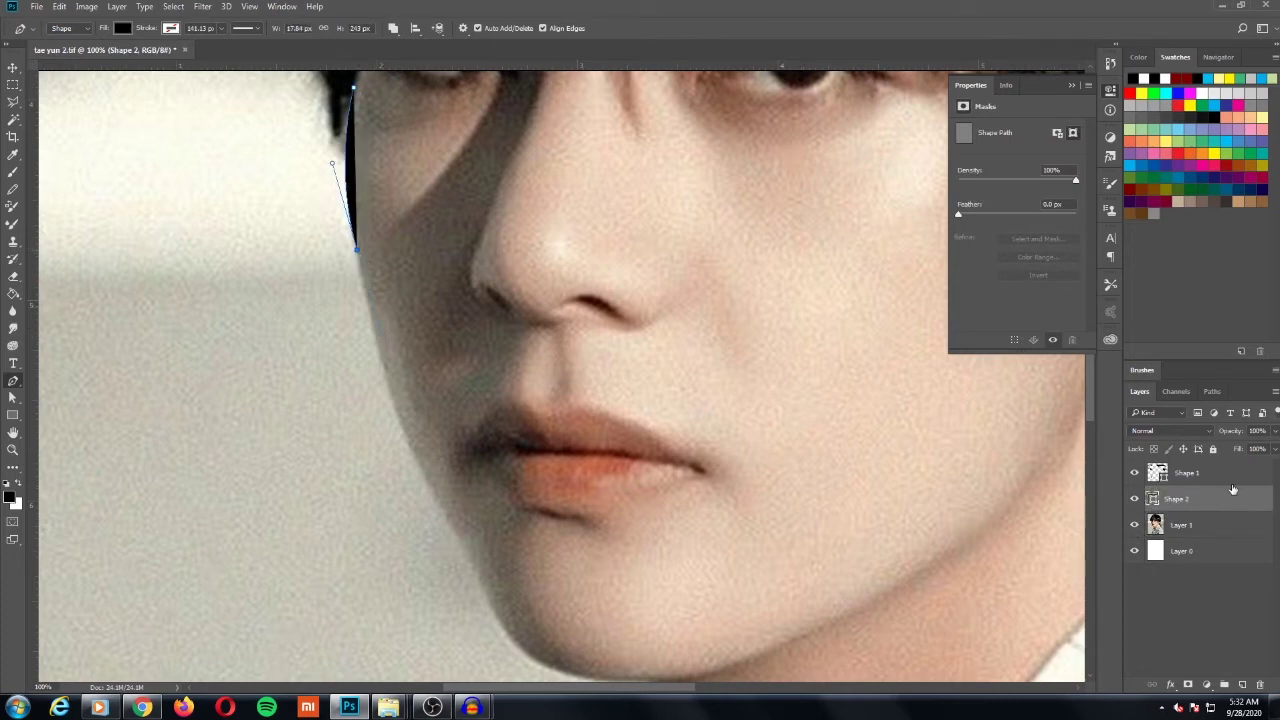
pyautogui.press('Delete')
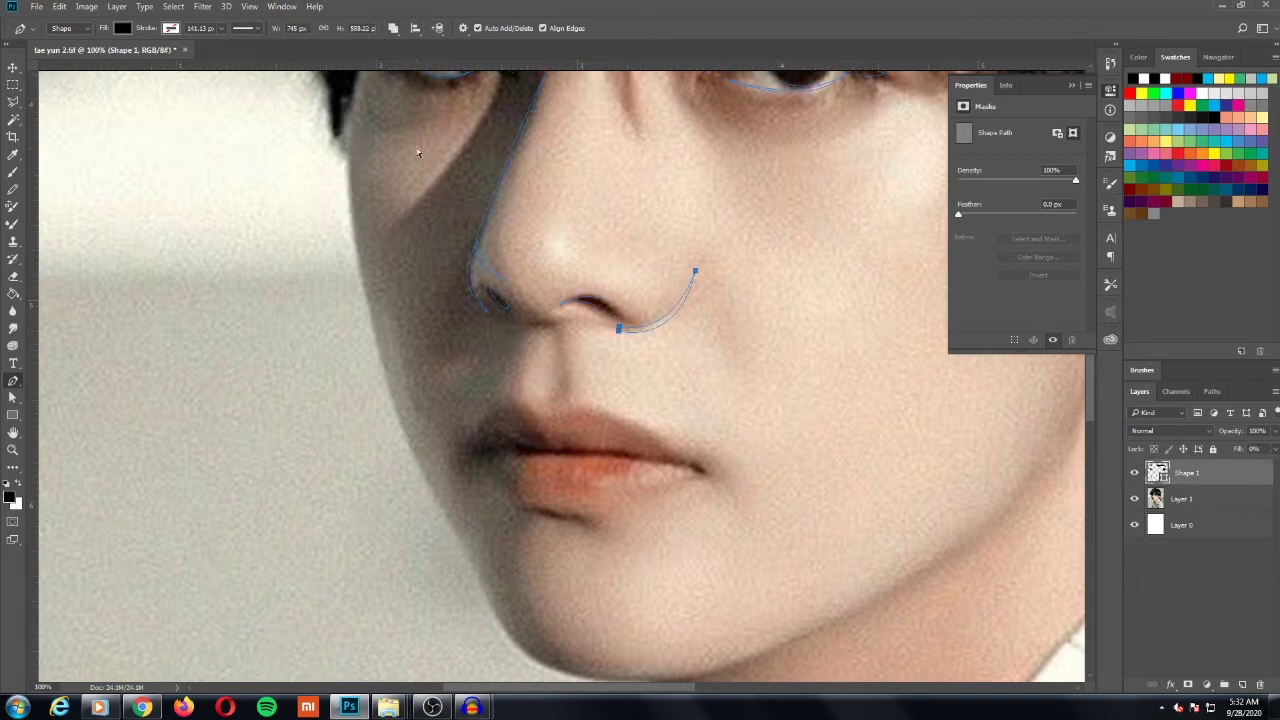
# Step: Trace the left cheek edge downward to the lower jaw with curved and corner anchors
pyautogui.hotkey('ctrl', '-')
pyautogui.hotkey('ctrl', '-')
pyautogui.hotkey('ctrl', '+')
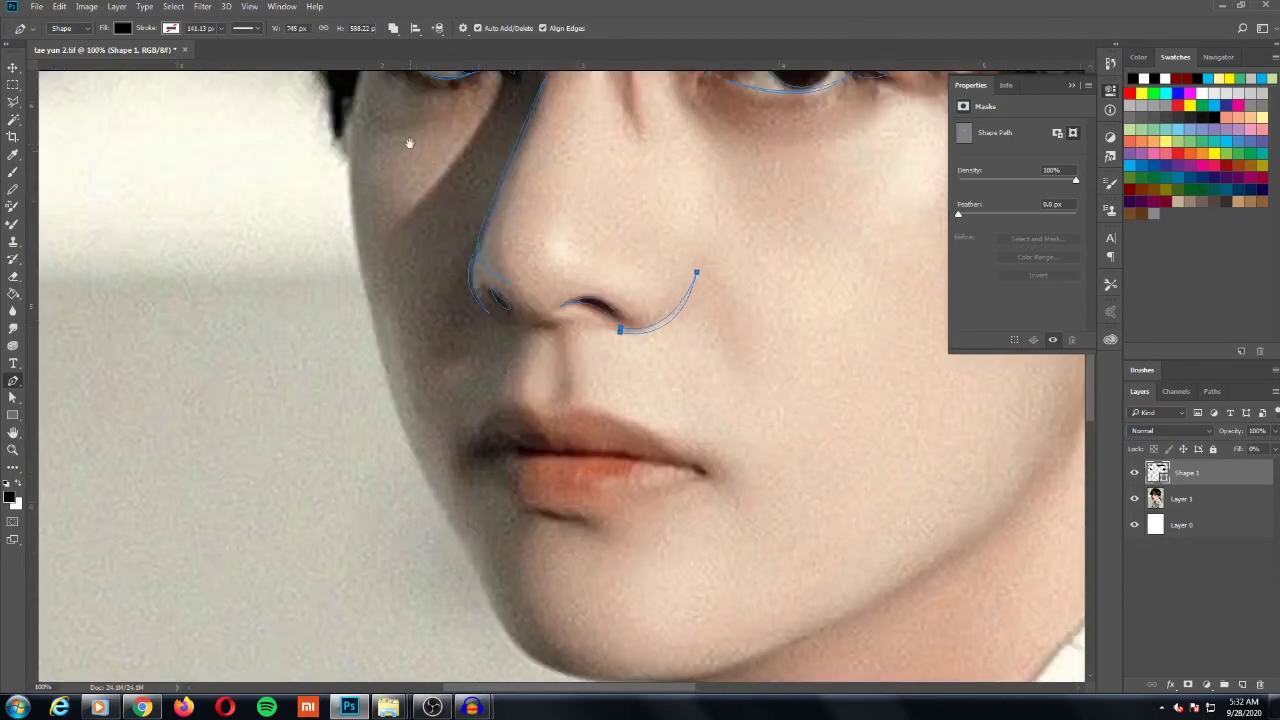
pyautogui.moveTo(397, 133); pyautogui.dragTo(393, 127)
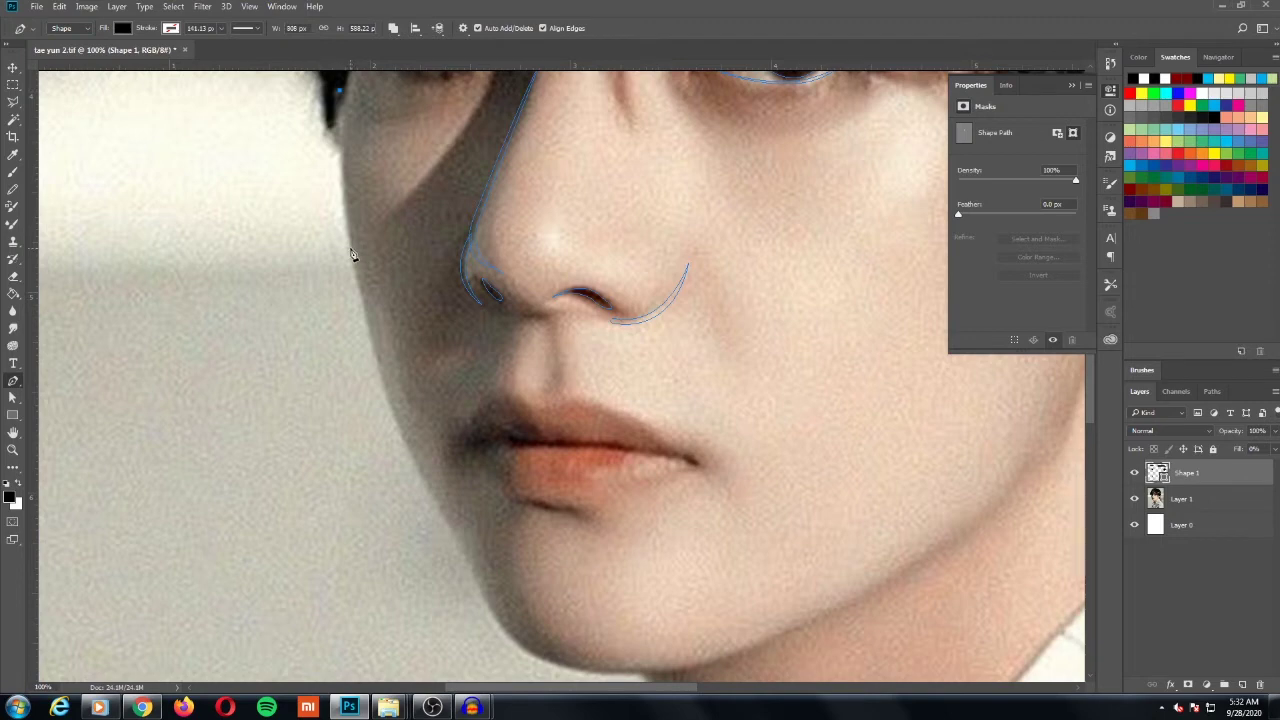
pyautogui.moveTo(357, 271); pyautogui.dragTo(361, 288)
pyautogui.click(351, 250)
pyautogui.moveTo(370, 335)
pyautogui.mouseDown()
pyautogui.moveTo(372, 353)
pyautogui.moveTo(294, 278)
pyautogui.mouseUp()
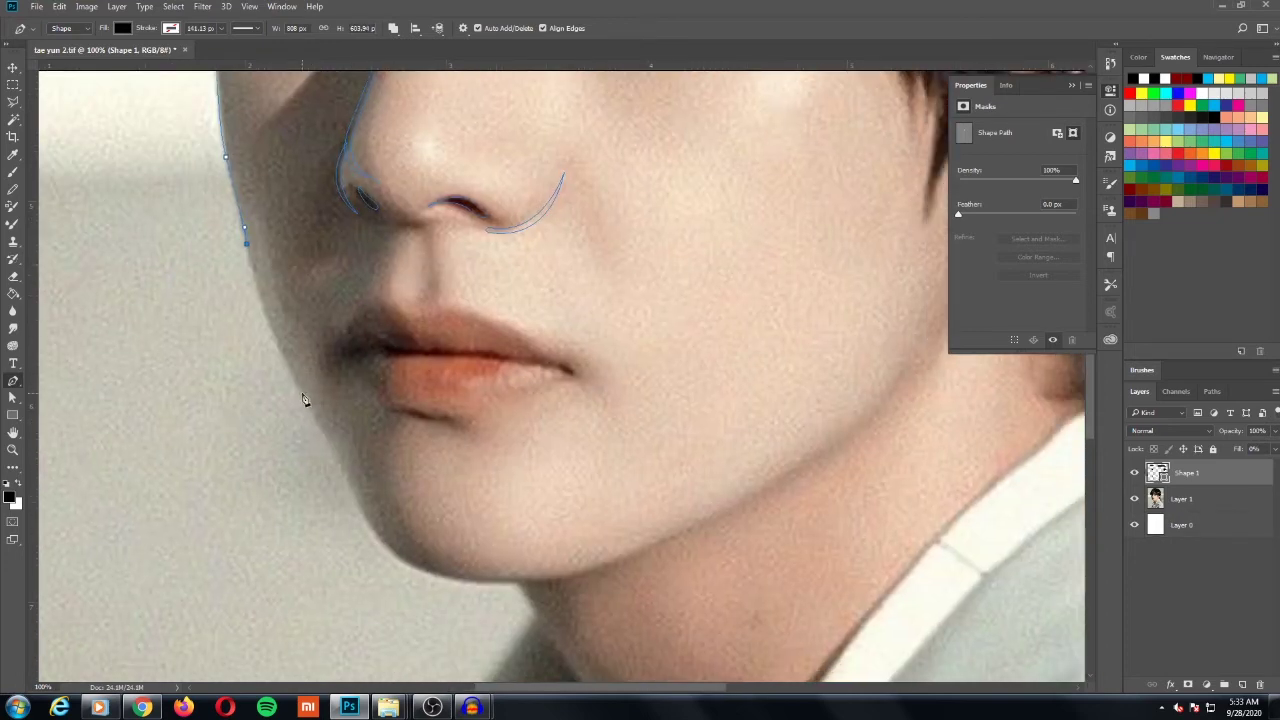
pyautogui.click(328, 437)
pyautogui.hotkey('ctrl', 'z')
pyautogui.click(340, 467)
pyautogui.moveTo(346, 480); pyautogui.dragTo(350, 492)
# Step: Continue the jawline around the chin and up the right jaw, smoothing the chin curve
pyautogui.moveTo(490, 583)
pyautogui.mouseDown()
pyautogui.moveTo(592, 583)
pyautogui.moveTo(474, 540)
pyautogui.moveTo(403, 539)
pyautogui.mouseUp()
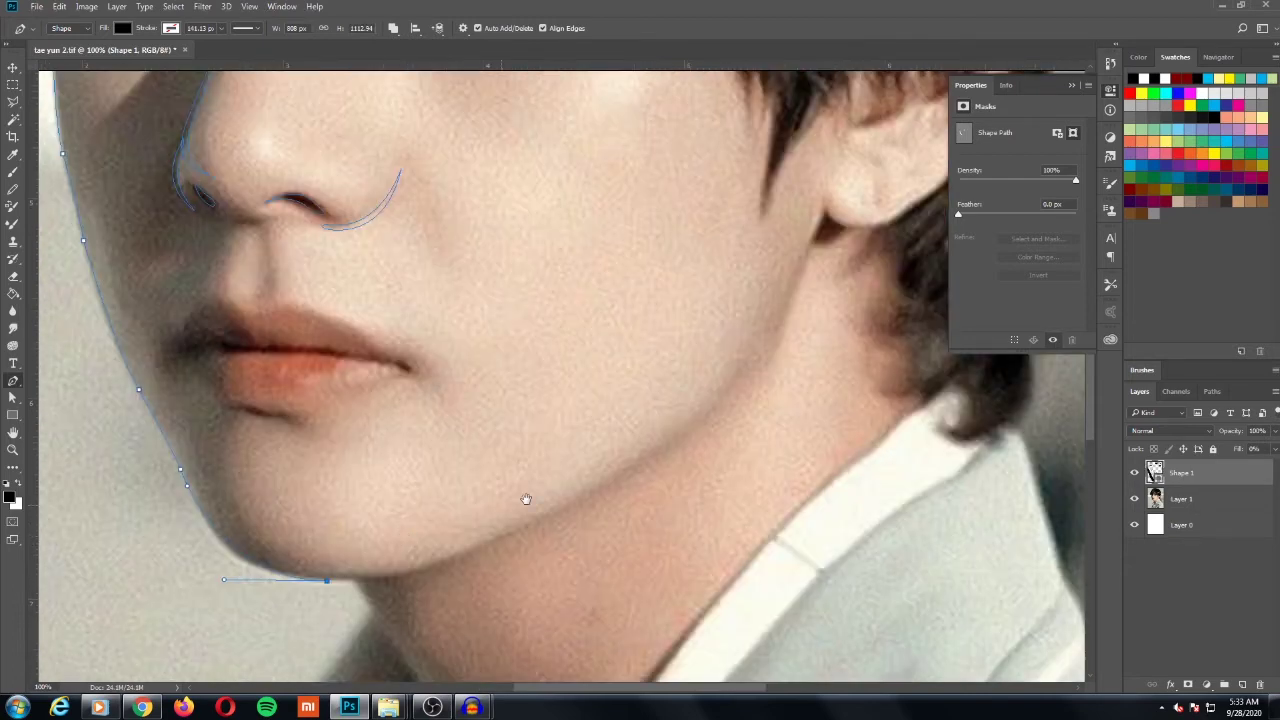
pyautogui.moveTo(649, 452)
pyautogui.mouseDown()
pyautogui.moveTo(760, 363)
pyautogui.moveTo(795, 316)
pyautogui.mouseUp()
pyautogui.keyDown('alt'); pyautogui.click(649, 454); pyautogui.keyUp('alt')
pyautogui.moveTo(327, 580); pyautogui.dragTo(176, 569)
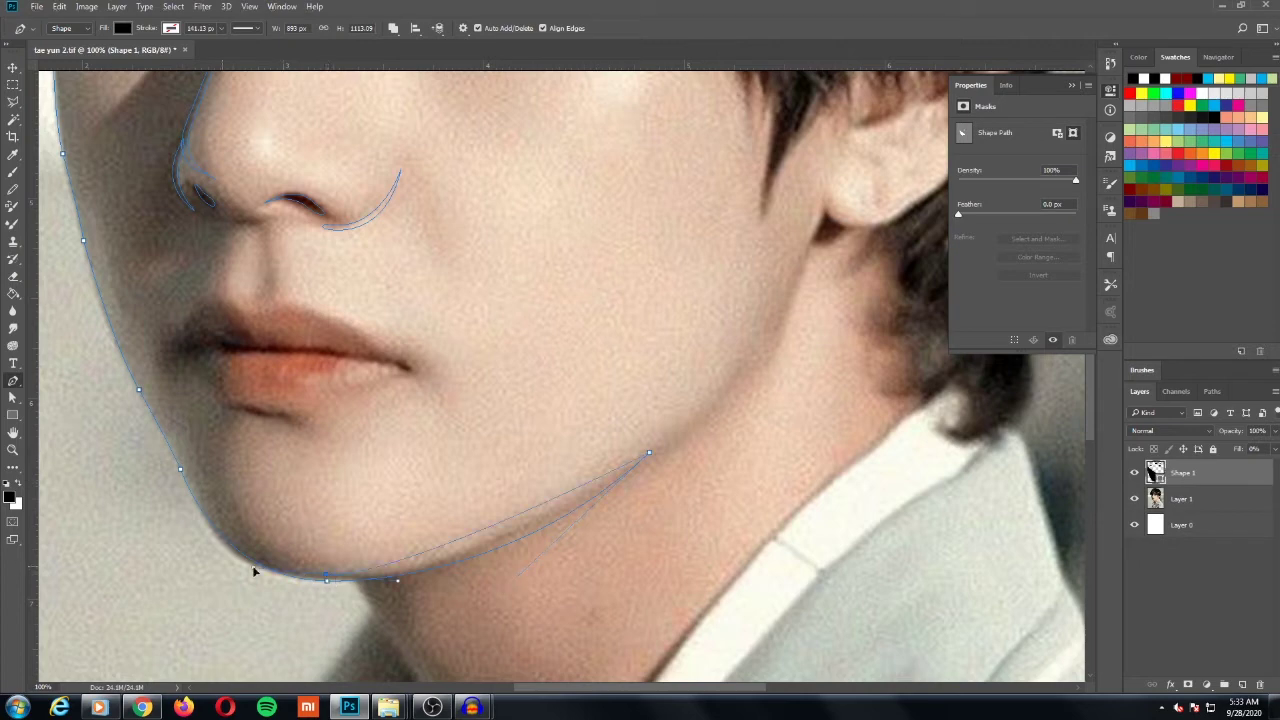
pyautogui.keyDown('alt'); pyautogui.click(327, 580); pyautogui.keyUp('alt')
pyautogui.moveTo(184, 469); pyautogui.dragTo(149, 356)
# Step: Check the jaw and cheek anchors, then resume the face outline from its top end
pyautogui.moveTo(188, 474); pyautogui.dragTo(345, 528)
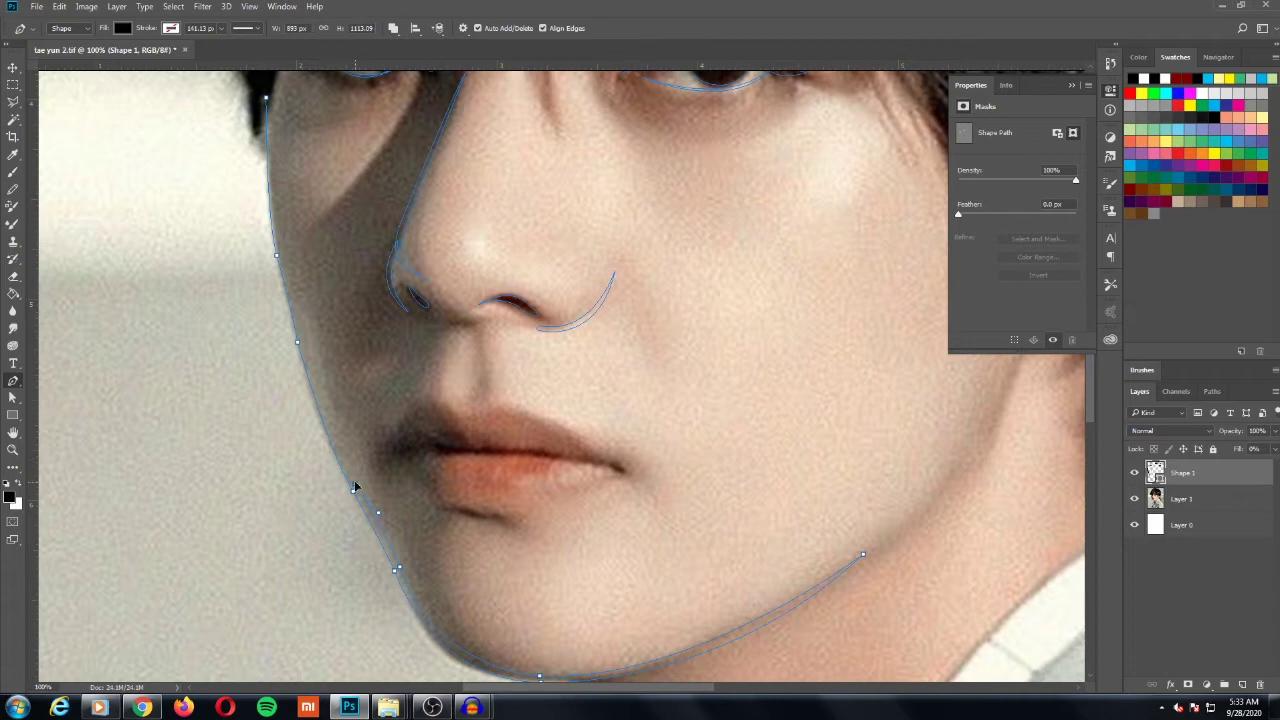
pyautogui.keyDown('ctrl'); pyautogui.click(354, 484); pyautogui.keyUp('ctrl')
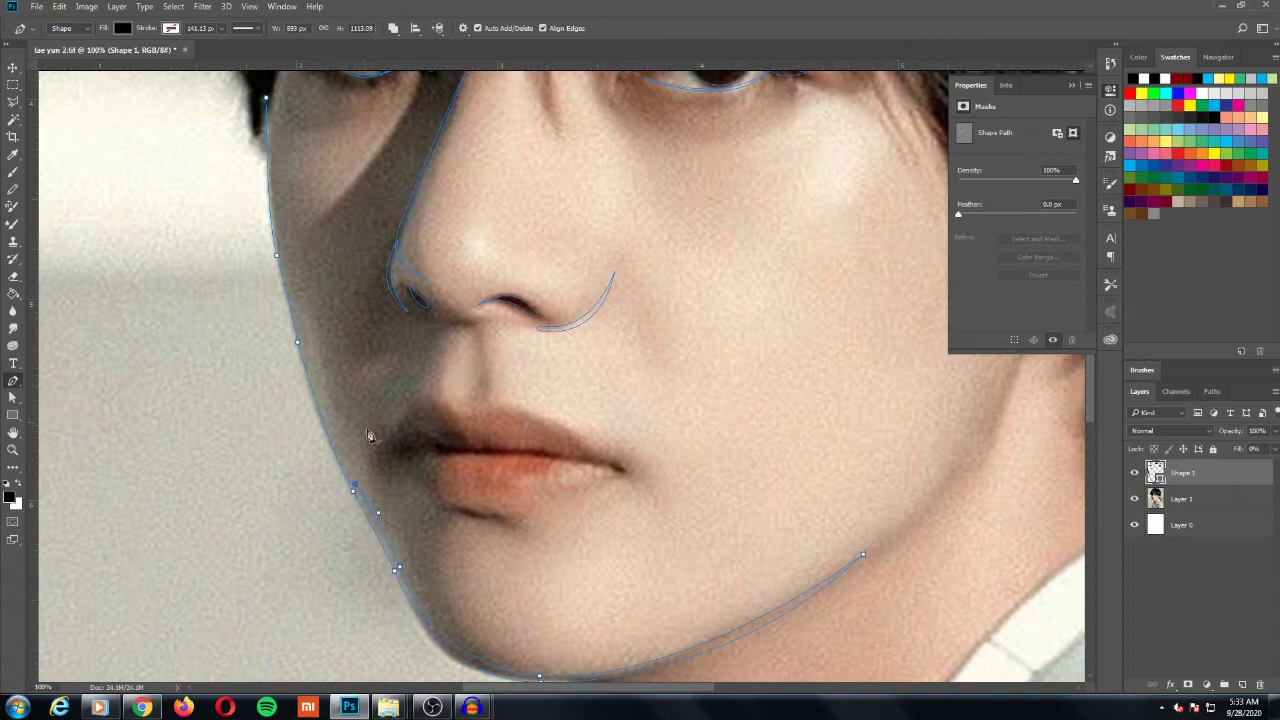
pyautogui.keyDown('ctrl'); pyautogui.click(299, 342); pyautogui.keyUp('ctrl')
pyautogui.moveTo(306, 295); pyautogui.dragTo(320, 349)
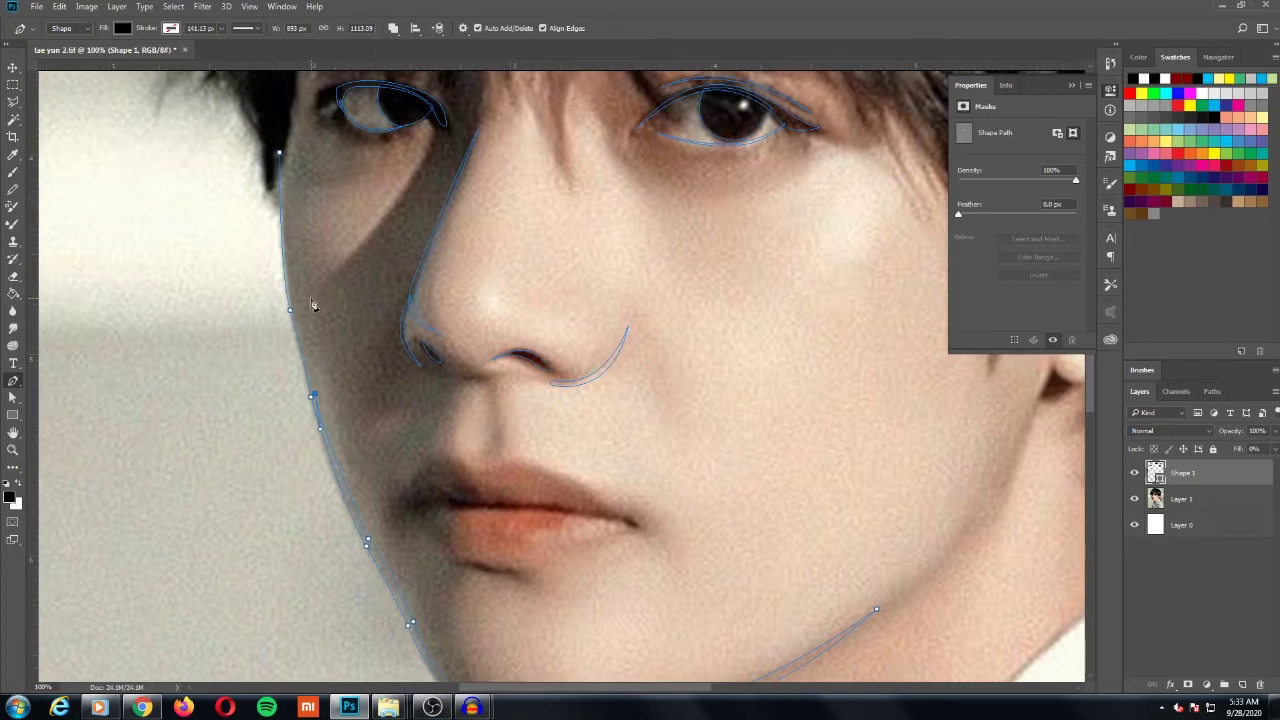
pyautogui.click(280, 153)
# Step: Close the face outline path and set Shape 1's fill to 100% so the lines show black
pyautogui.scroll(1, 299, 301)
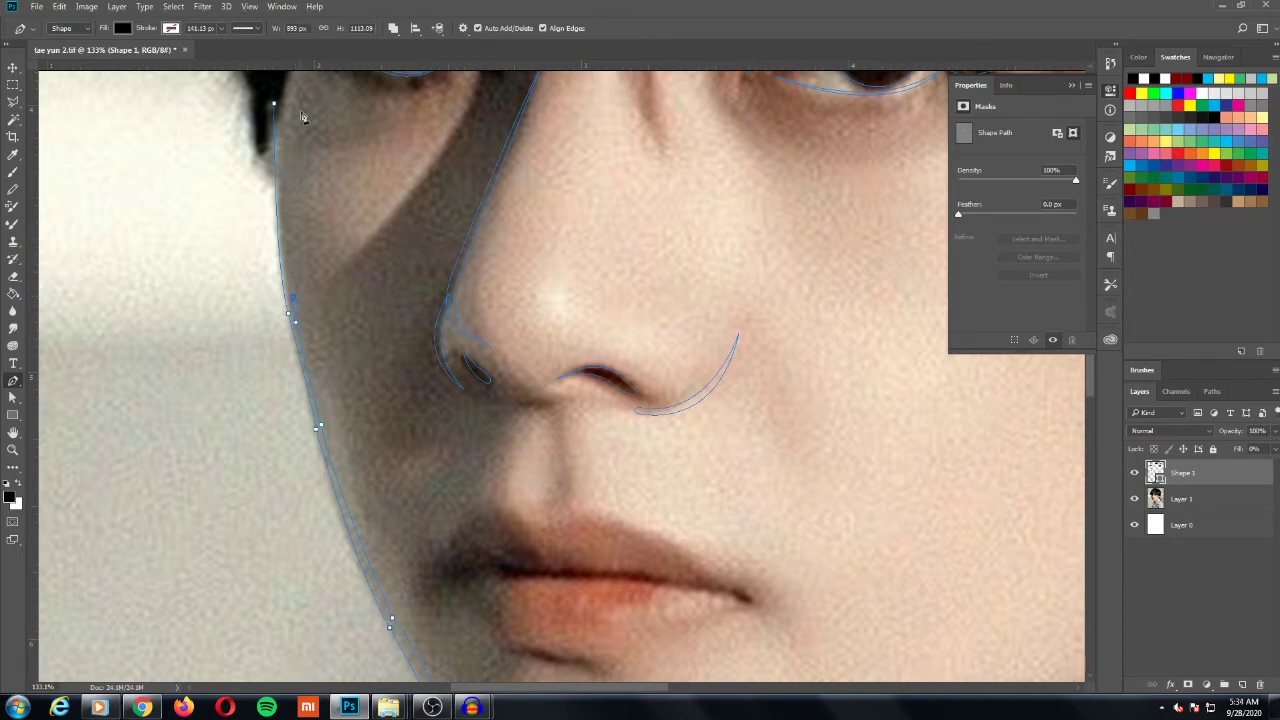
pyautogui.scroll(2, 287, 90)
pyautogui.scroll(4, 283, 78)
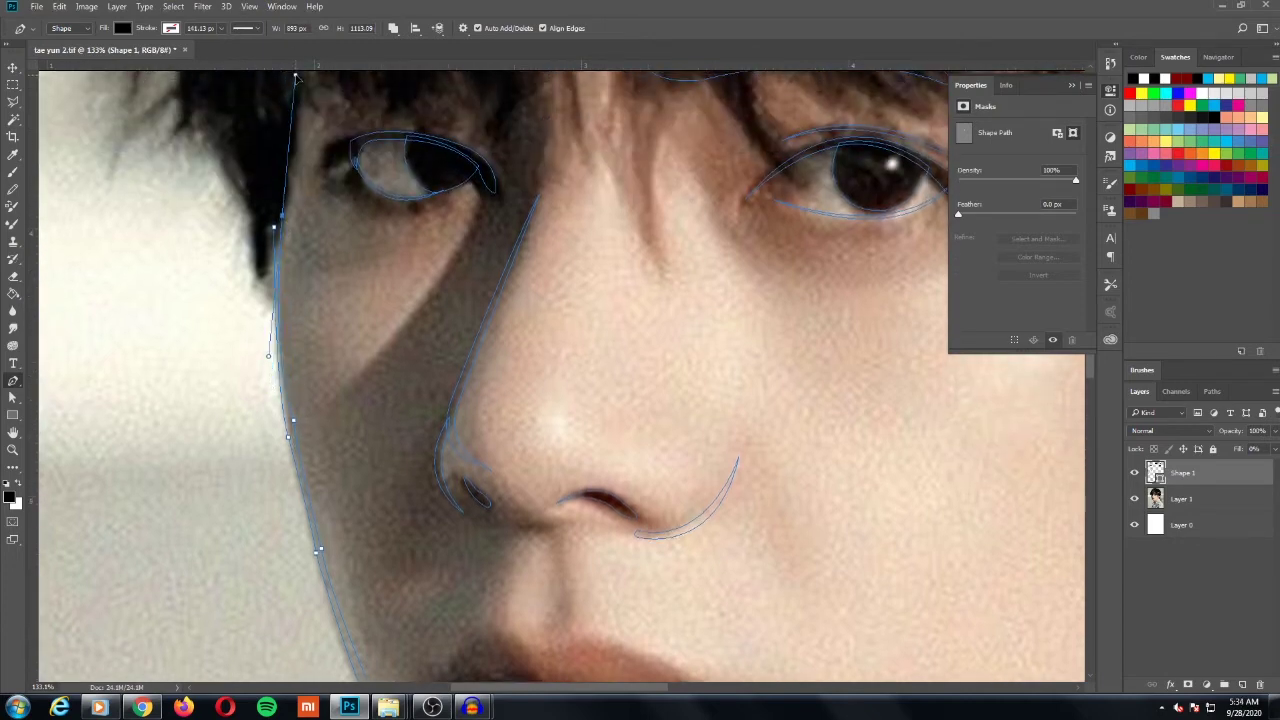
pyautogui.click(274, 229)
pyautogui.click(1272, 448)
# Step: Raise Shape 1's fill to full and zoom in on the traced eye and ear area
pyautogui.moveTo(1210, 467); pyautogui.dragTo(1273, 467)
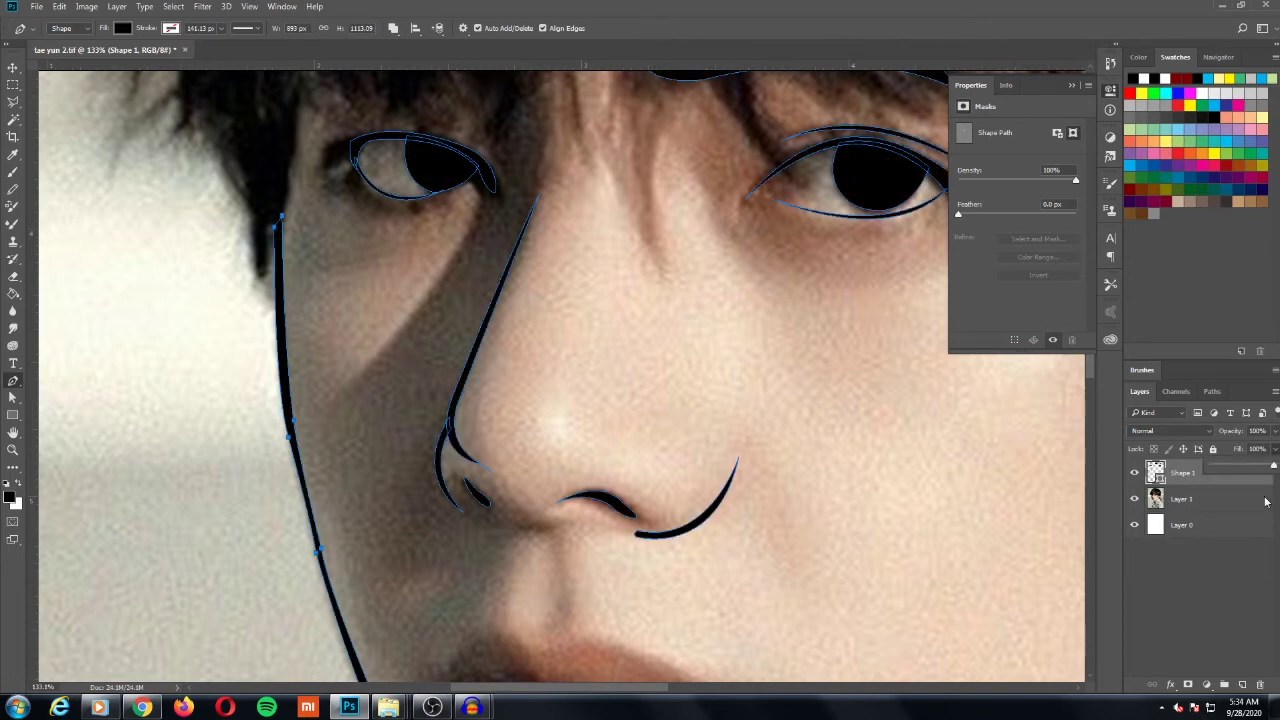
pyautogui.click(1254, 505)
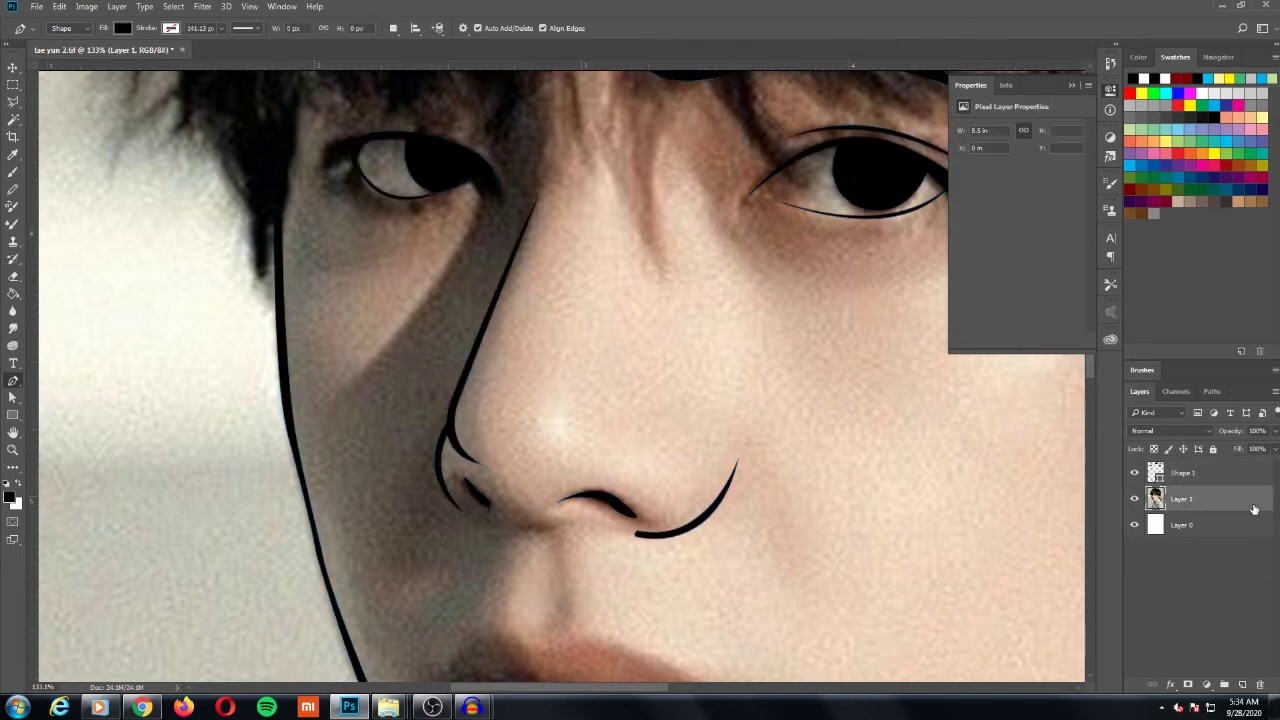
pyautogui.hotkey('ctrl', '-')
pyautogui.hotkey('ctrl', '-')
pyautogui.hotkey('ctrl', '-')
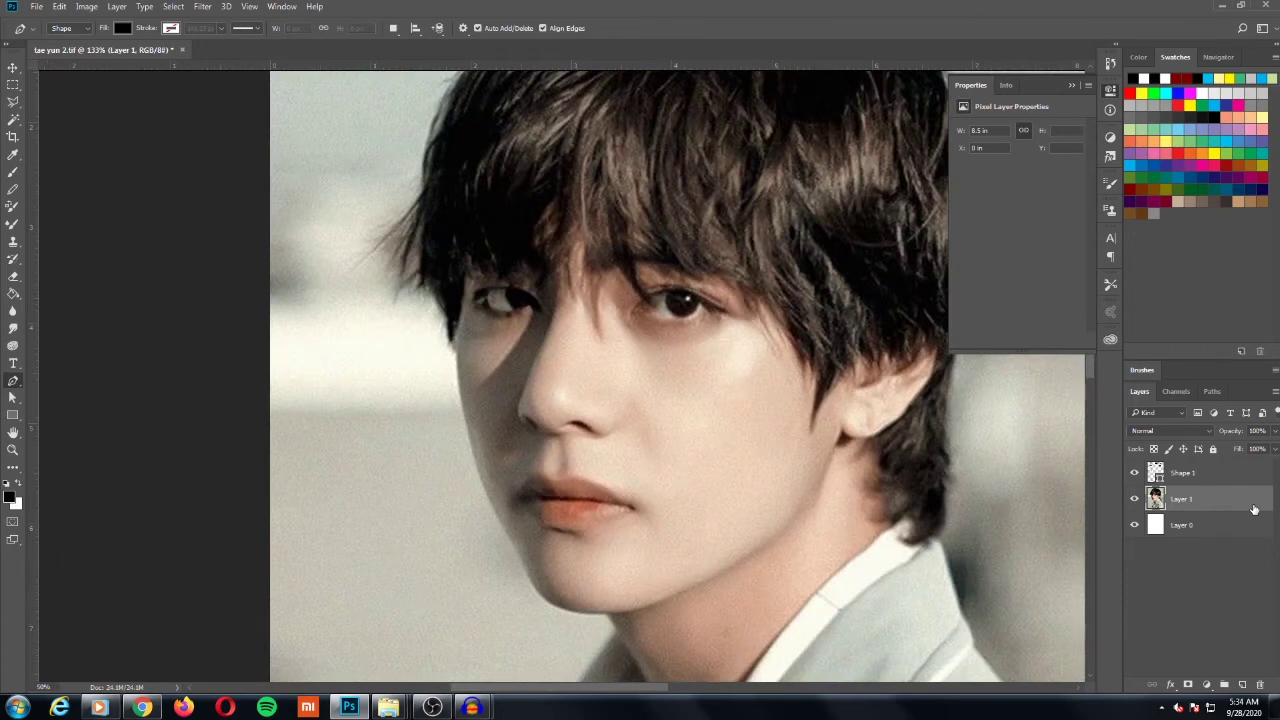
pyautogui.hotkey('ctrl', '+')
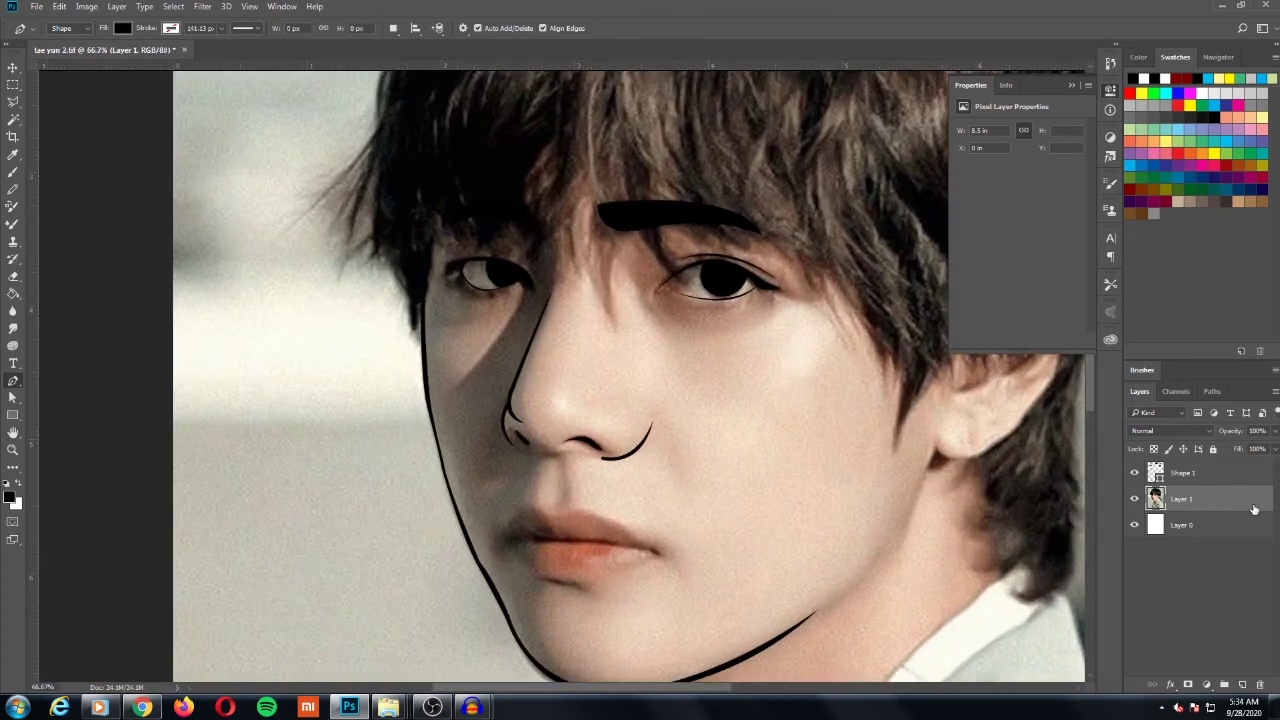
pyautogui.hotkey('ctrl', '+')
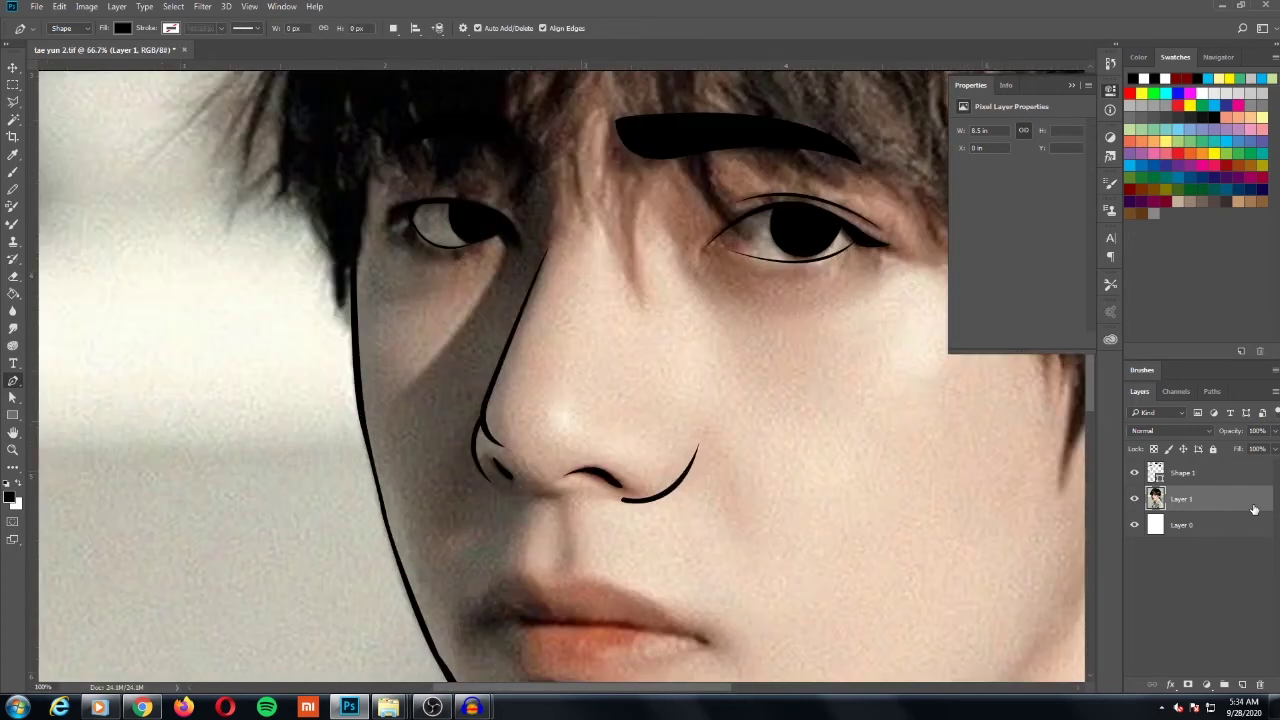
pyautogui.moveTo(808, 466); pyautogui.dragTo(368, 415)
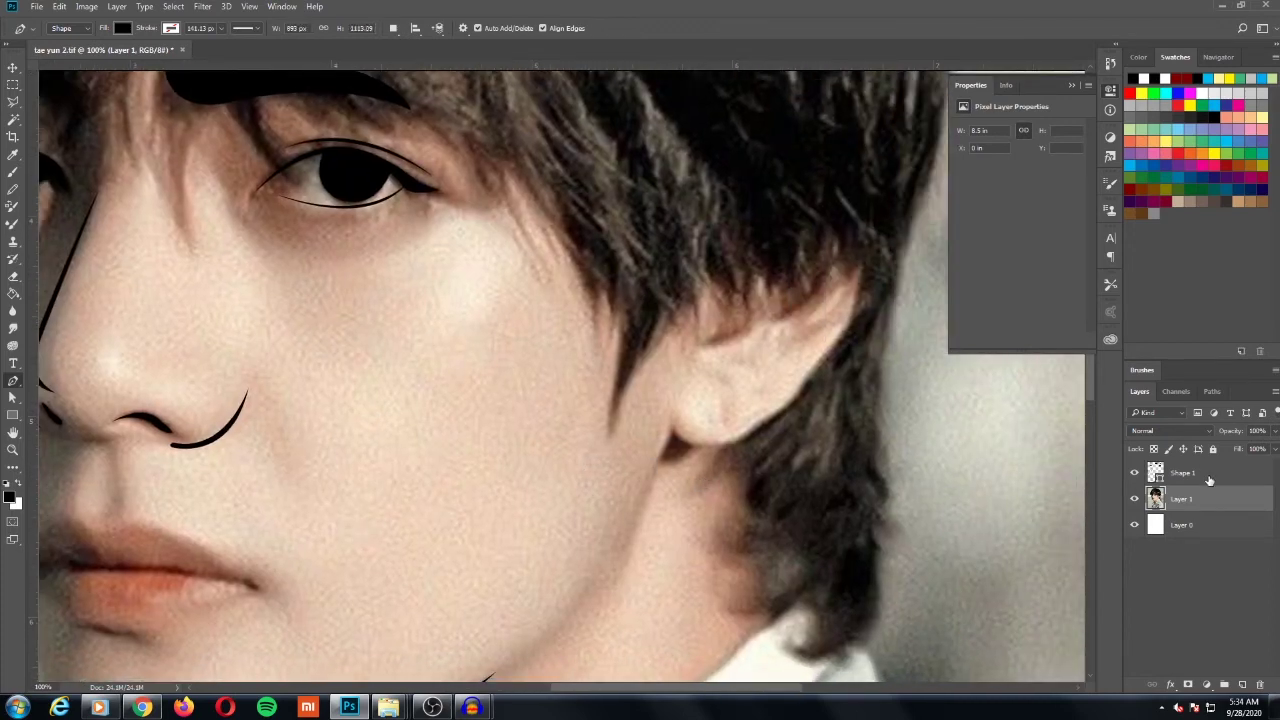
# Step: Make Shape 1 active and toggle Layer 1's visibility off and on to preview the lines
pyautogui.click(1205, 474)
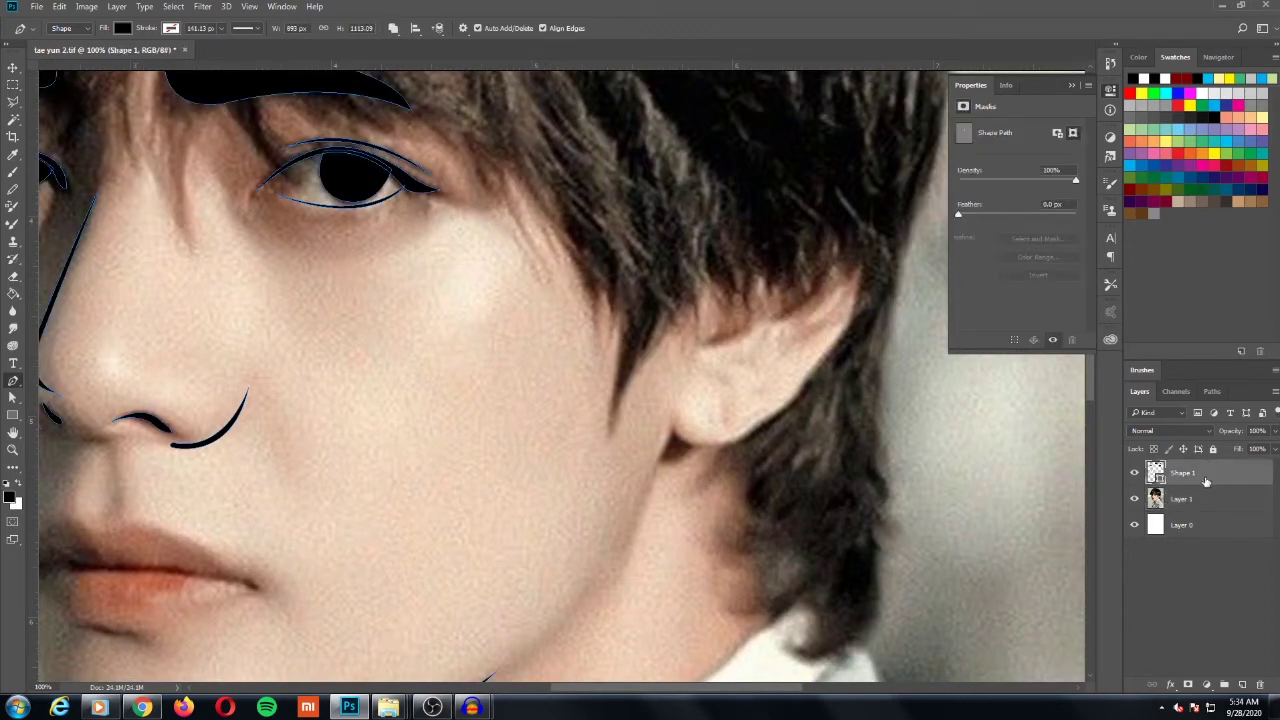
pyautogui.click(1135, 499)
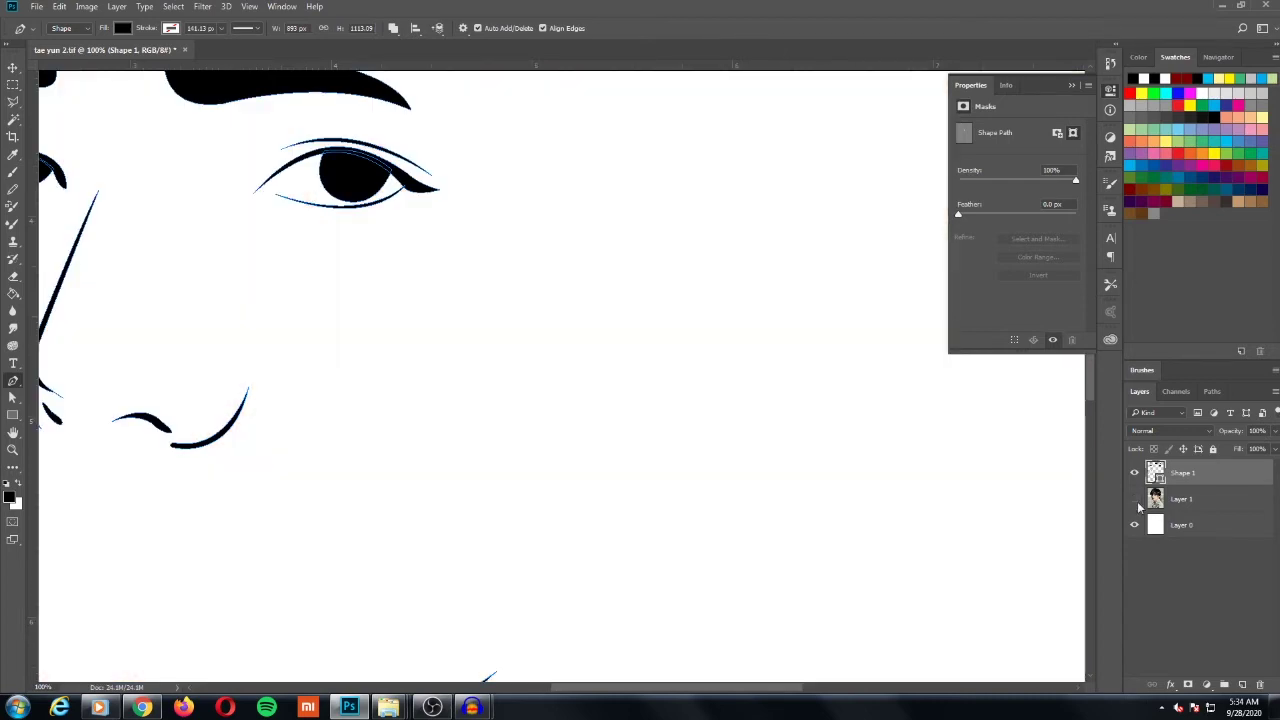
pyautogui.click(1135, 499)
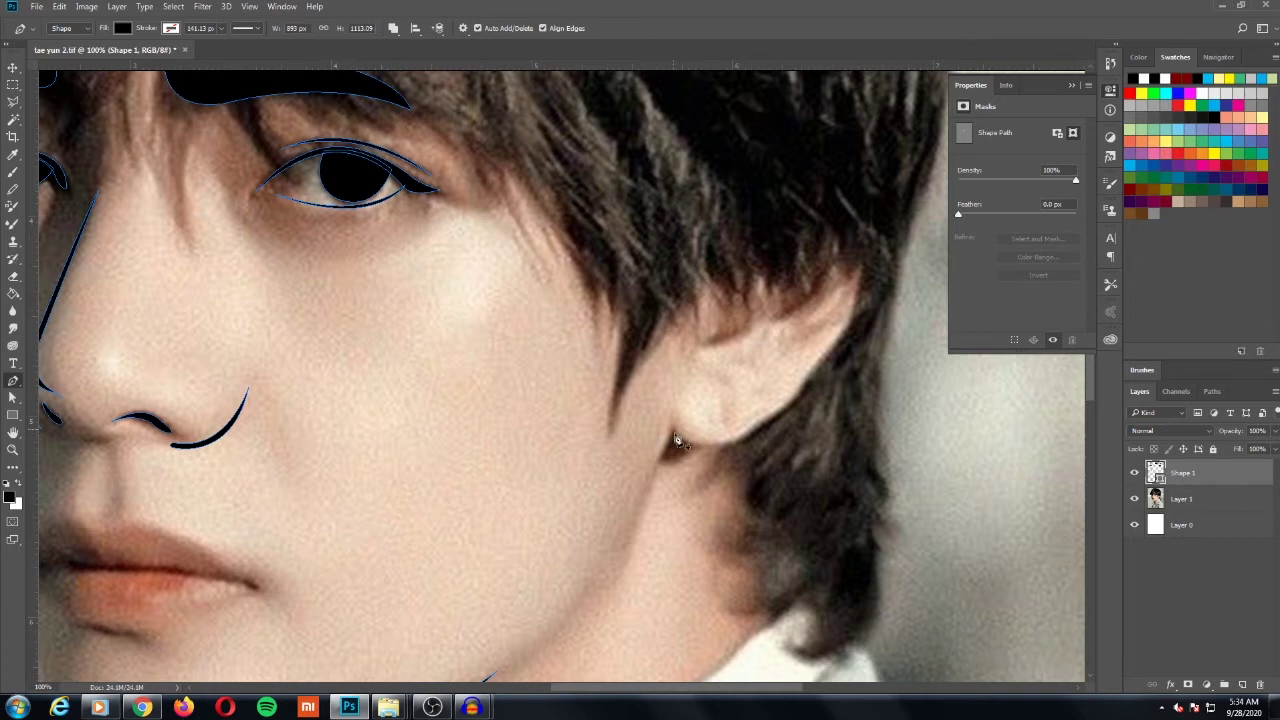
# Step: Start a line on the neck curving up to the earlobe, and set Shape 1's fill to 0%
pyautogui.scroll(2, 700, 413)
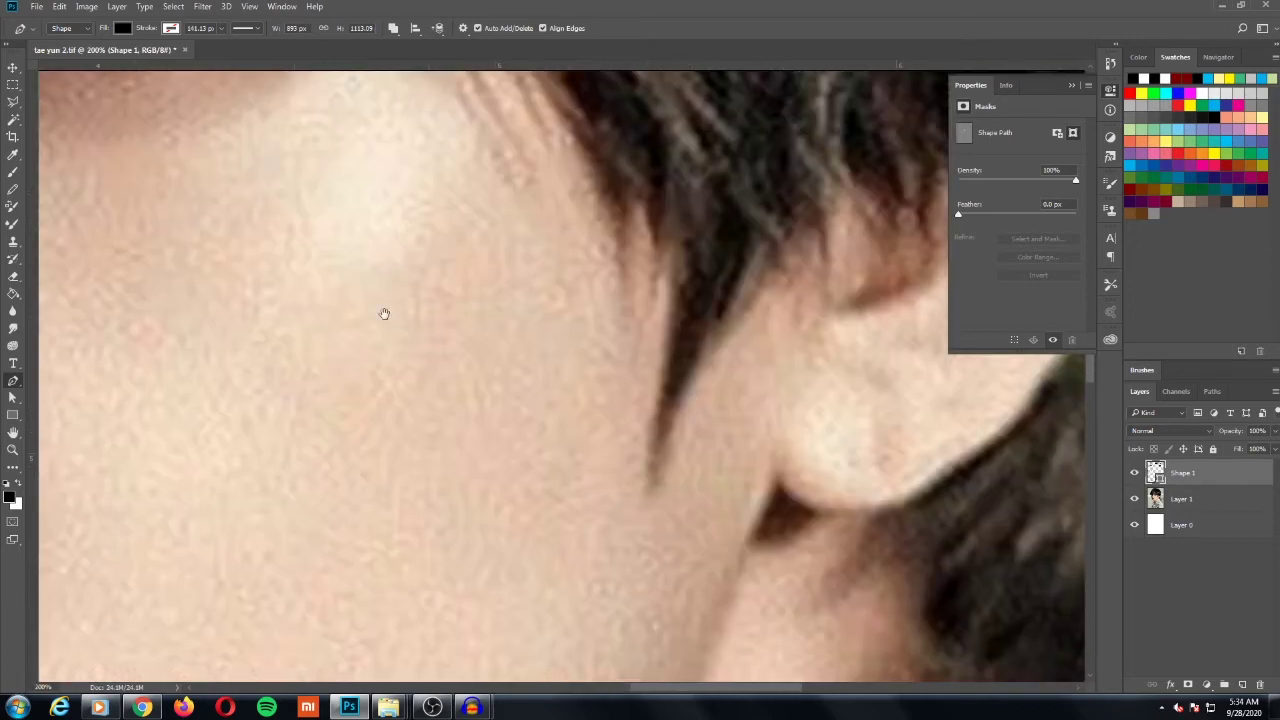
pyautogui.scroll(-3, 383, 311)
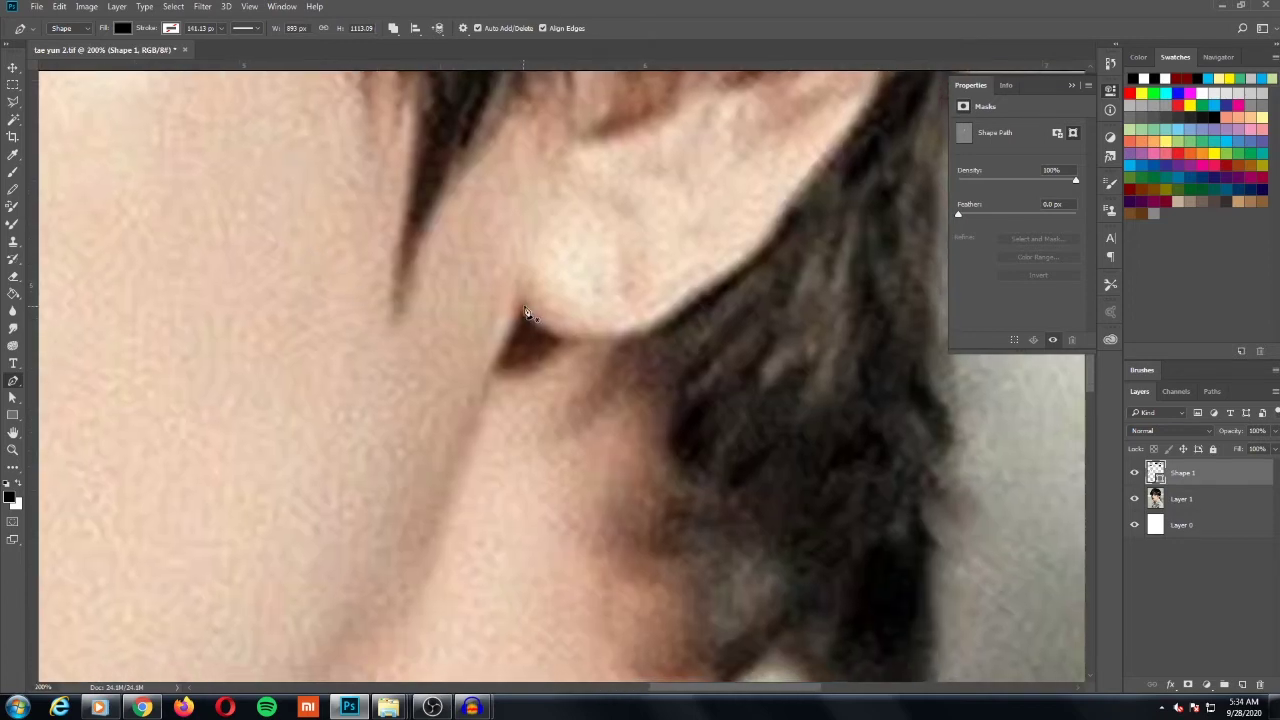
pyautogui.moveTo(502, 398); pyautogui.dragTo(480, 349)
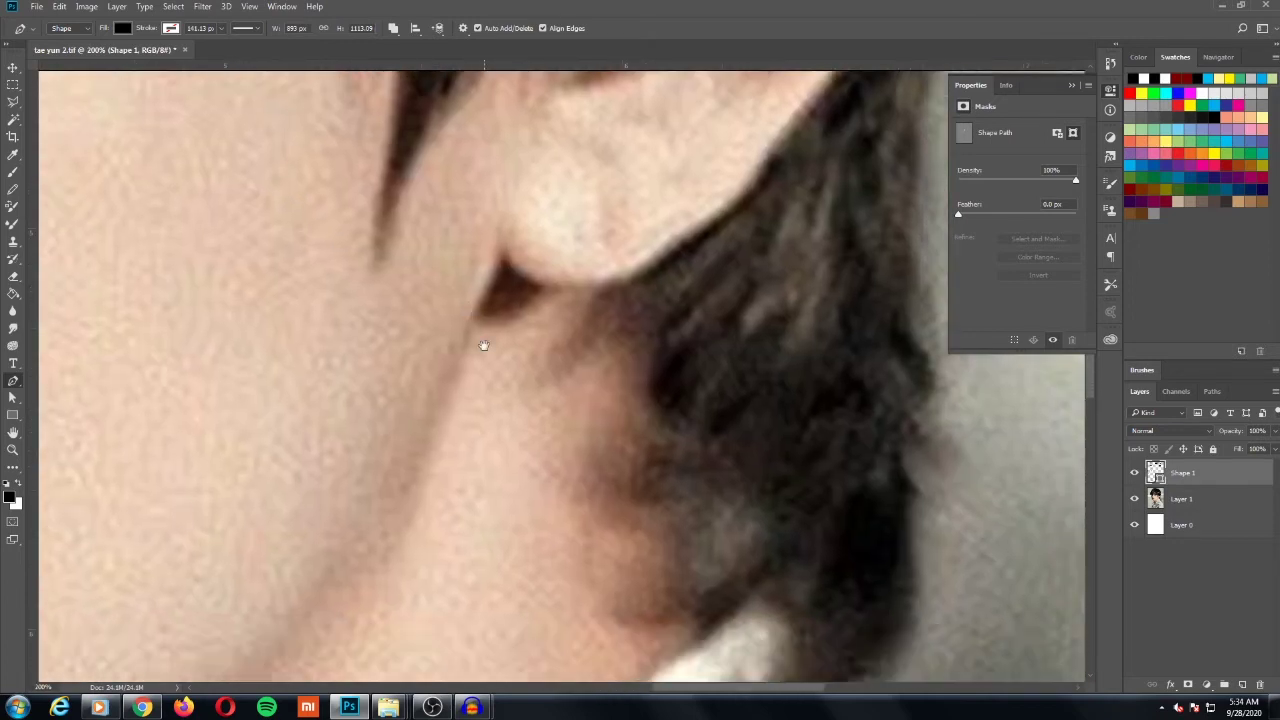
pyautogui.click(328, 590)
pyautogui.moveTo(501, 258); pyautogui.dragTo(542, 126)
pyautogui.keyDown('alt'); pyautogui.click(502, 260); pyautogui.keyUp('alt')
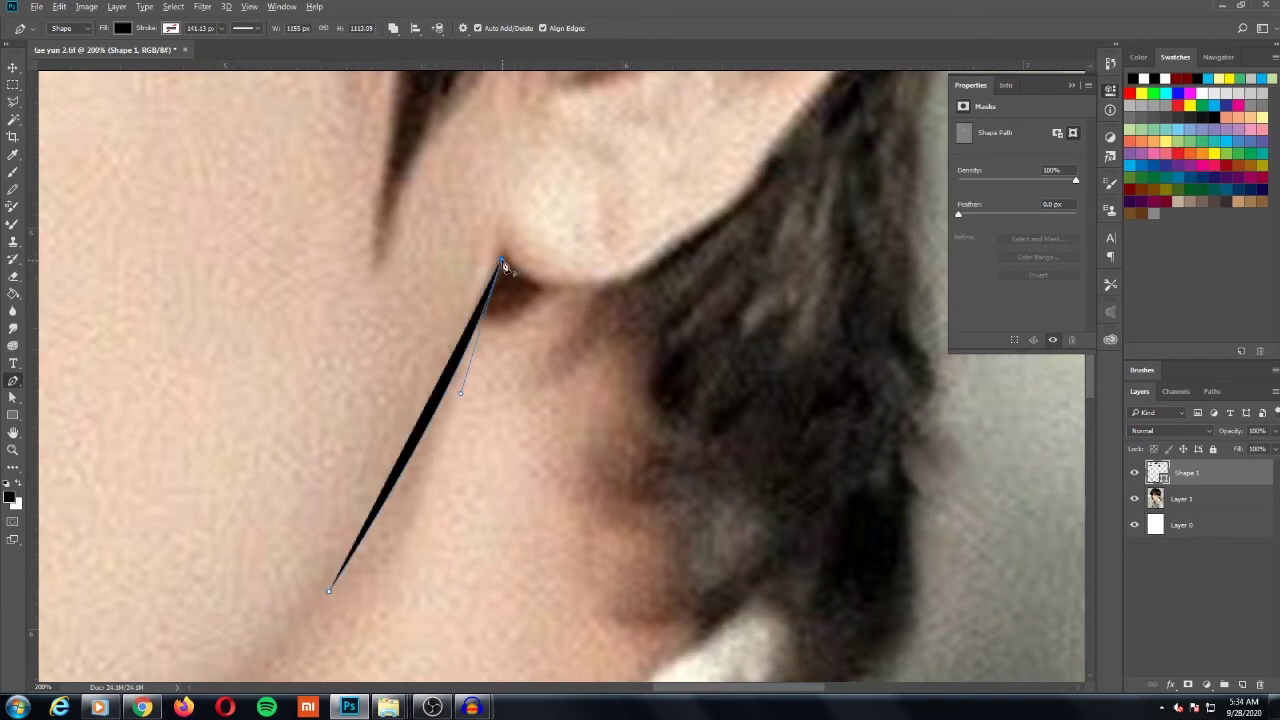
pyautogui.click(1276, 449)
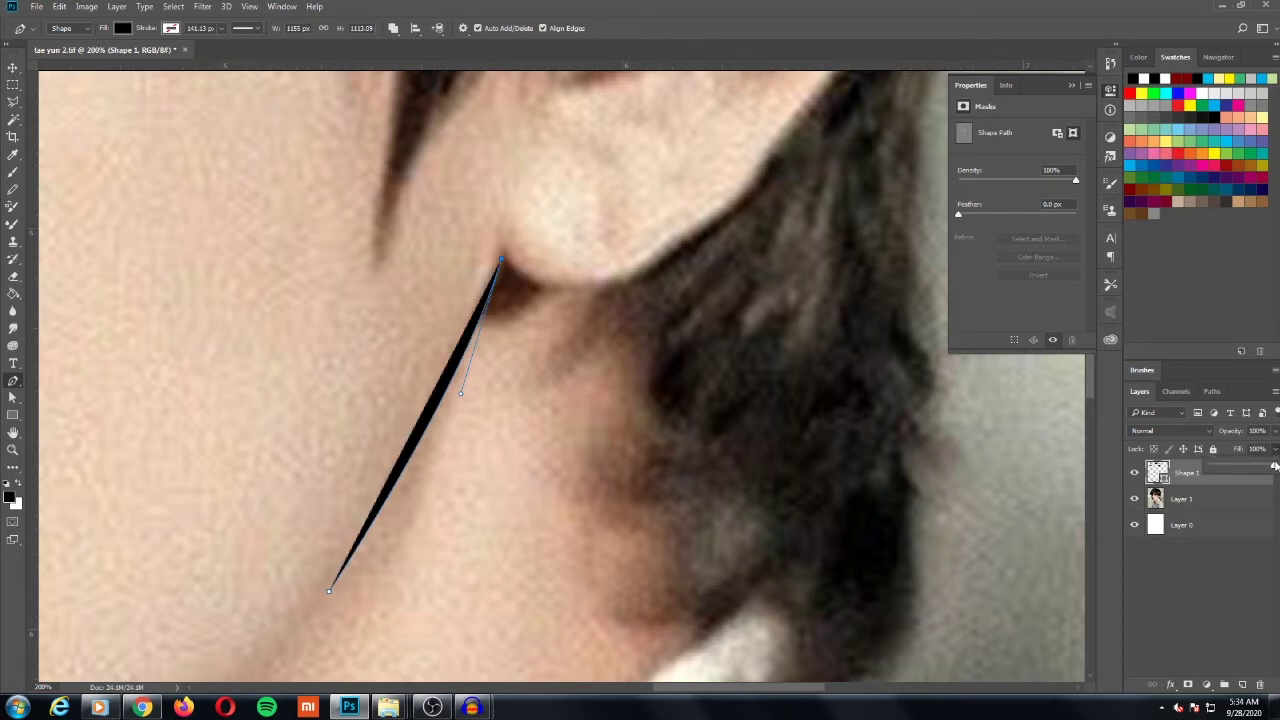
pyautogui.moveTo(1276, 467); pyautogui.dragTo(1210, 467)
# Step: Continue the outline along the earlobe bottom and up the back of the ear to its top
pyautogui.moveTo(738, 344); pyautogui.dragTo(606, 472)
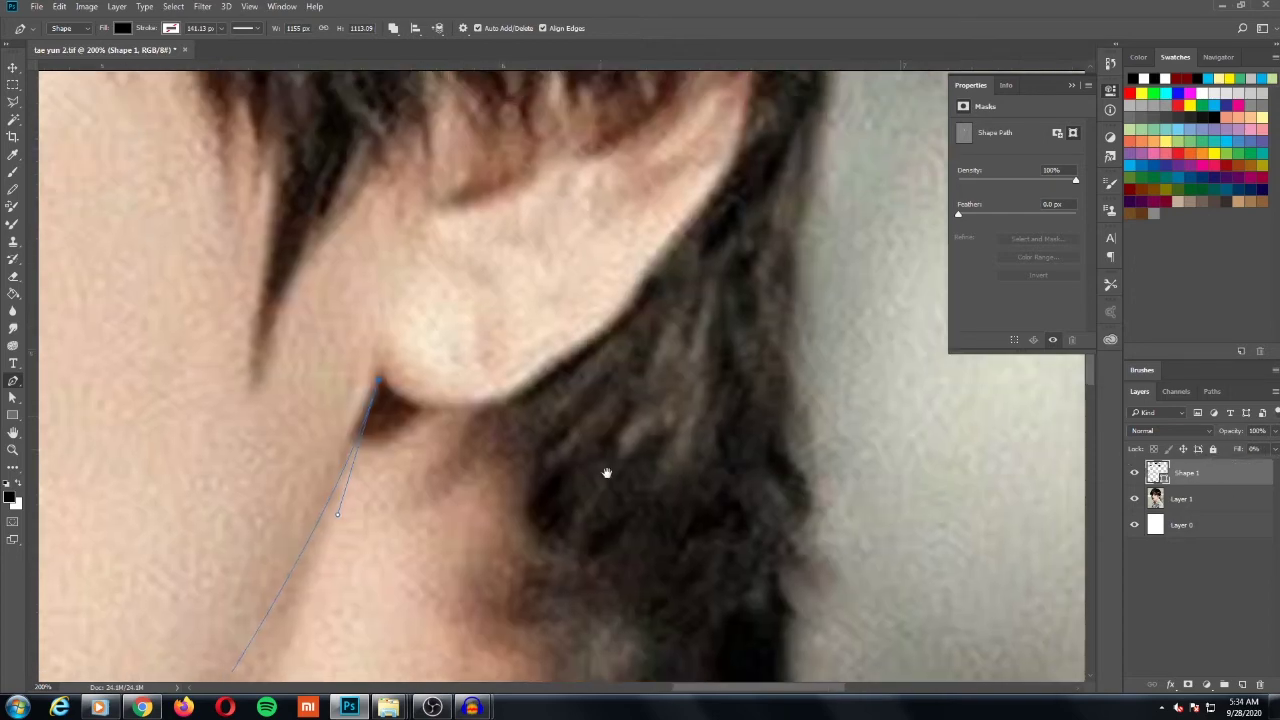
pyautogui.moveTo(558, 359); pyautogui.dragTo(662, 276)
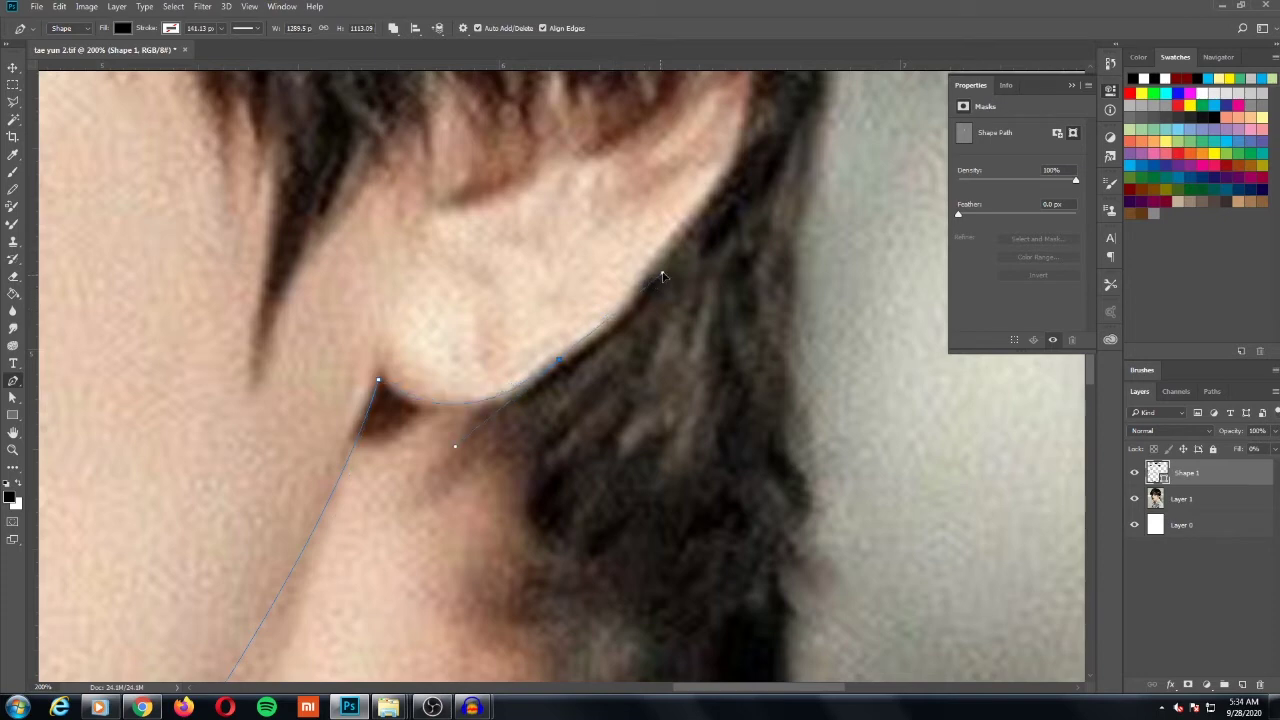
pyautogui.keyDown('alt'); pyautogui.click(560, 360); pyautogui.keyUp('alt')
pyautogui.moveTo(681, 226); pyautogui.dragTo(732, 121)
pyautogui.moveTo(681, 227)
pyautogui.mouseDown()
pyautogui.moveTo(695, 224)
pyautogui.moveTo(684, 270)
pyautogui.mouseUp()
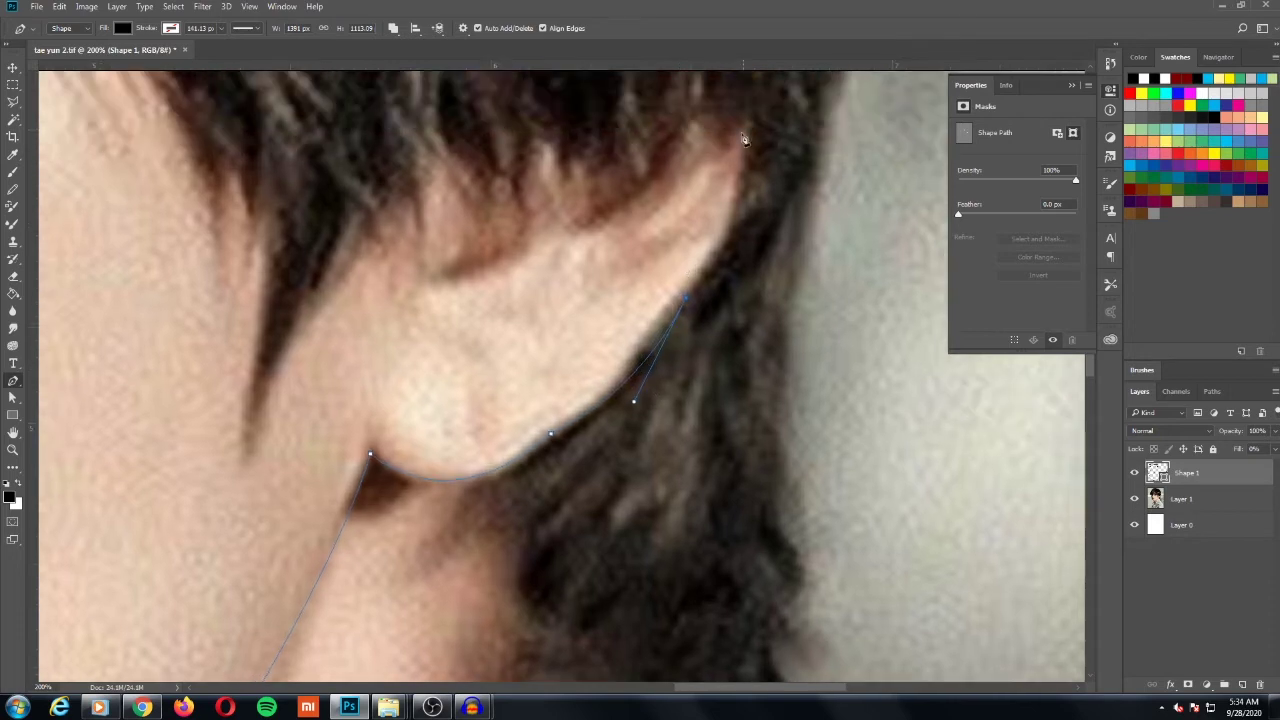
pyautogui.moveTo(746, 227)
pyautogui.mouseDown()
pyautogui.moveTo(748, 55)
pyautogui.moveTo(750, 95)
pyautogui.mouseUp()
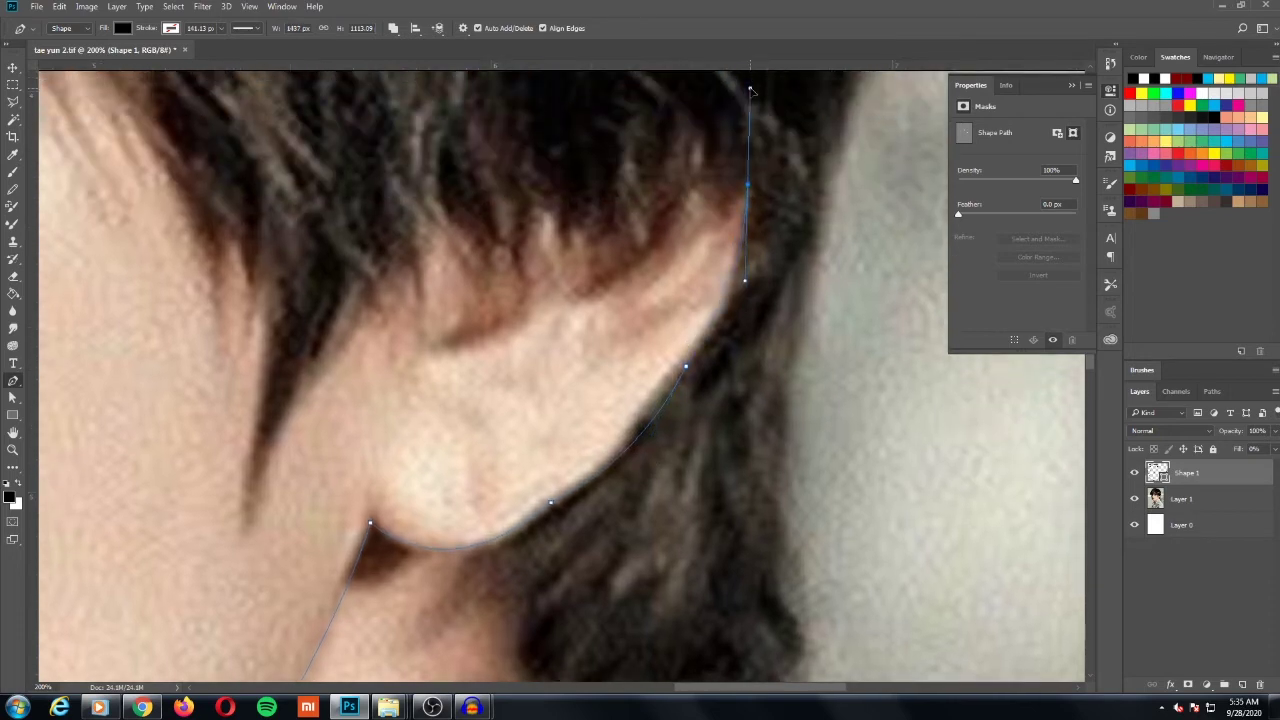
pyautogui.keyDown('alt'); pyautogui.click(746, 187); pyautogui.keyUp('alt')
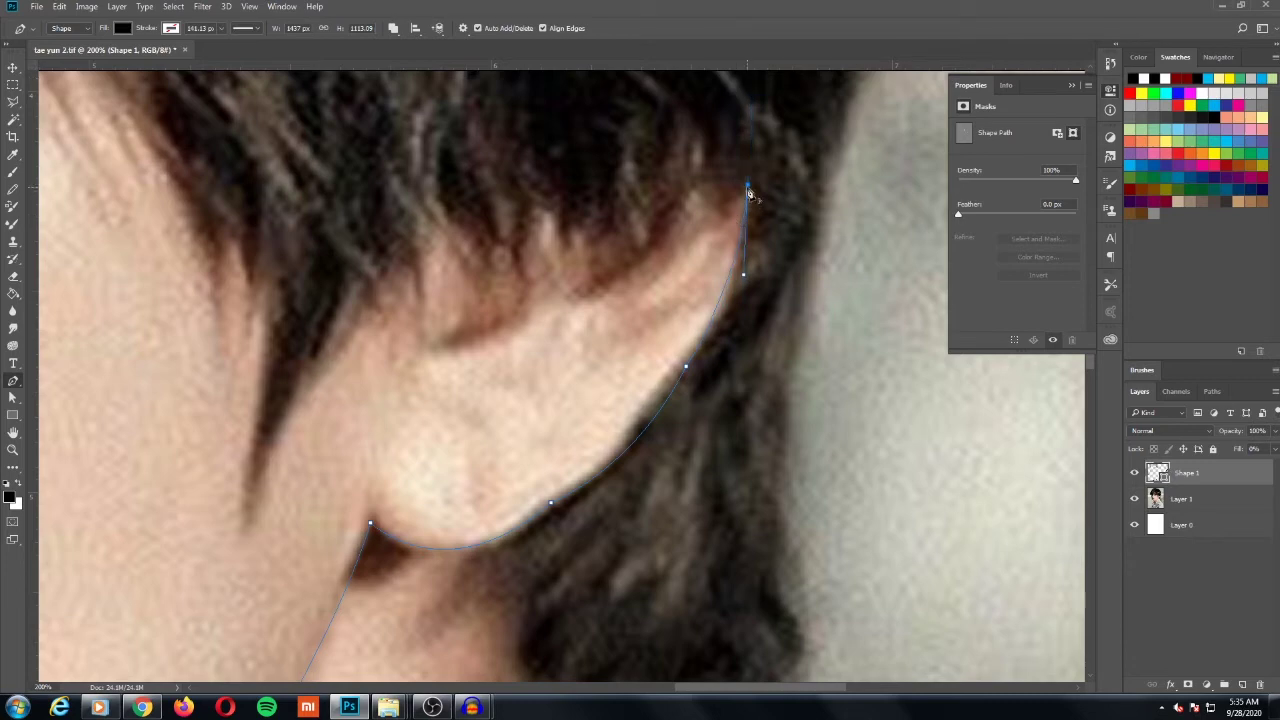
# Step: Refine the earlobe anchors and extend a straight segment down the neck below the ear
pyautogui.keyDown('ctrl'); pyautogui.click(684, 366); pyautogui.keyUp('ctrl')
pyautogui.keyDown('ctrl'); pyautogui.click(550, 501); pyautogui.keyUp('ctrl')
pyautogui.keyDown('alt'); pyautogui.click(548, 497); pyautogui.keyUp('alt')
pyautogui.moveTo(372, 519)
pyautogui.mouseDown()
pyautogui.moveTo(282, 440)
pyautogui.moveTo(318, 343)
pyautogui.mouseUp()
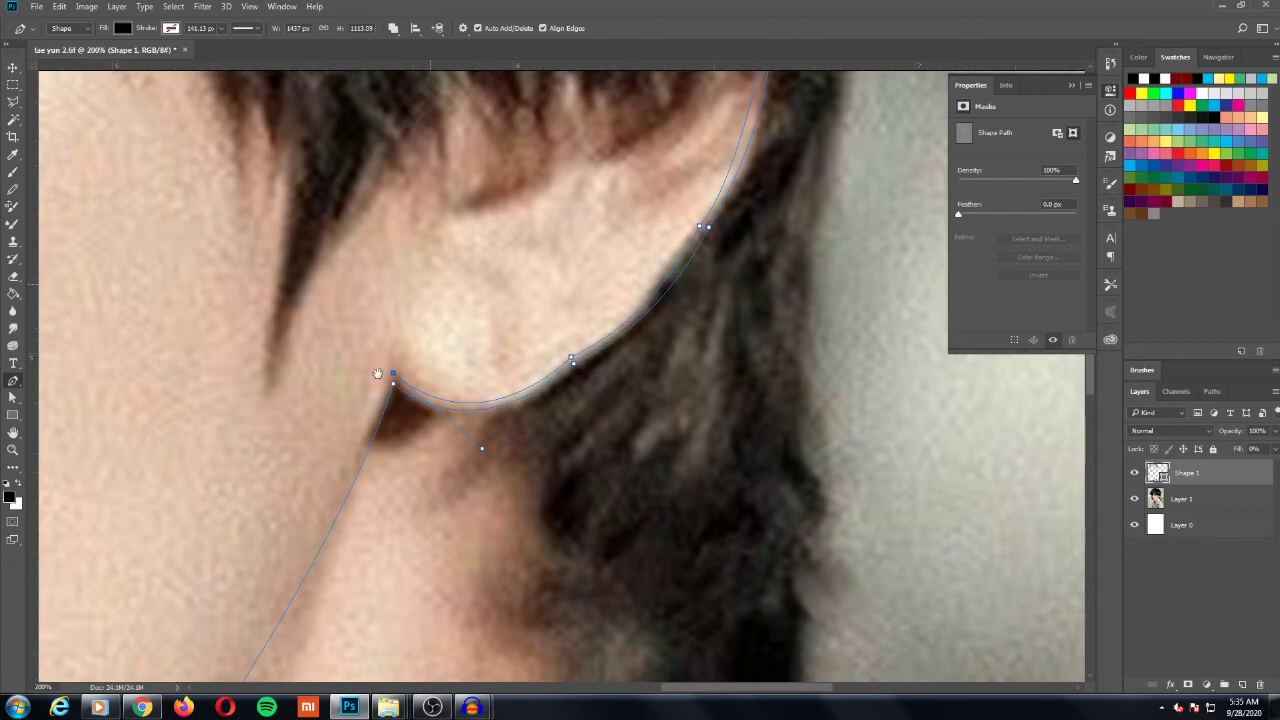
pyautogui.moveTo(314, 475); pyautogui.dragTo(403, 319)
pyautogui.moveTo(310, 560); pyautogui.dragTo(236, 656)
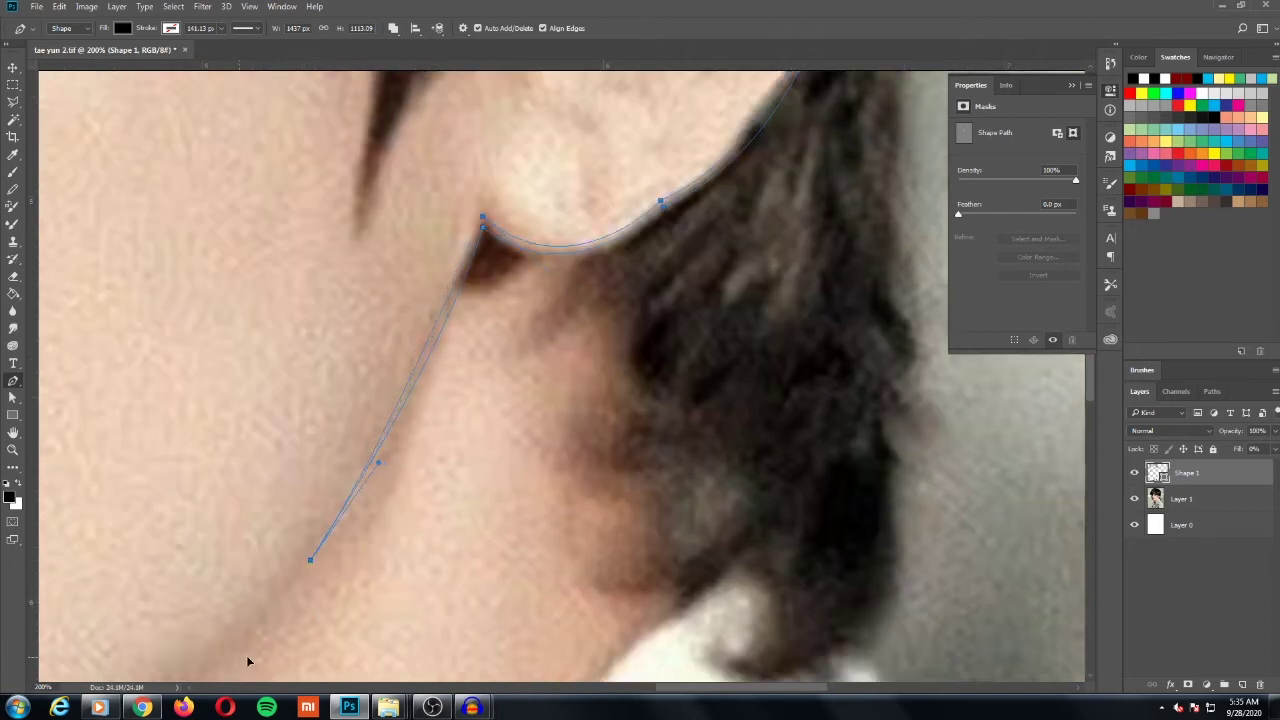
pyautogui.moveTo(238, 661); pyautogui.dragTo(300, 572)
# Step: Draw the lower part of the inner ear fold curve, converting its anchors to corners
pyautogui.hotkey('ctrl', '-')
pyautogui.hotkey('ctrl', '-')
pyautogui.hotkey('ctrl', '-')
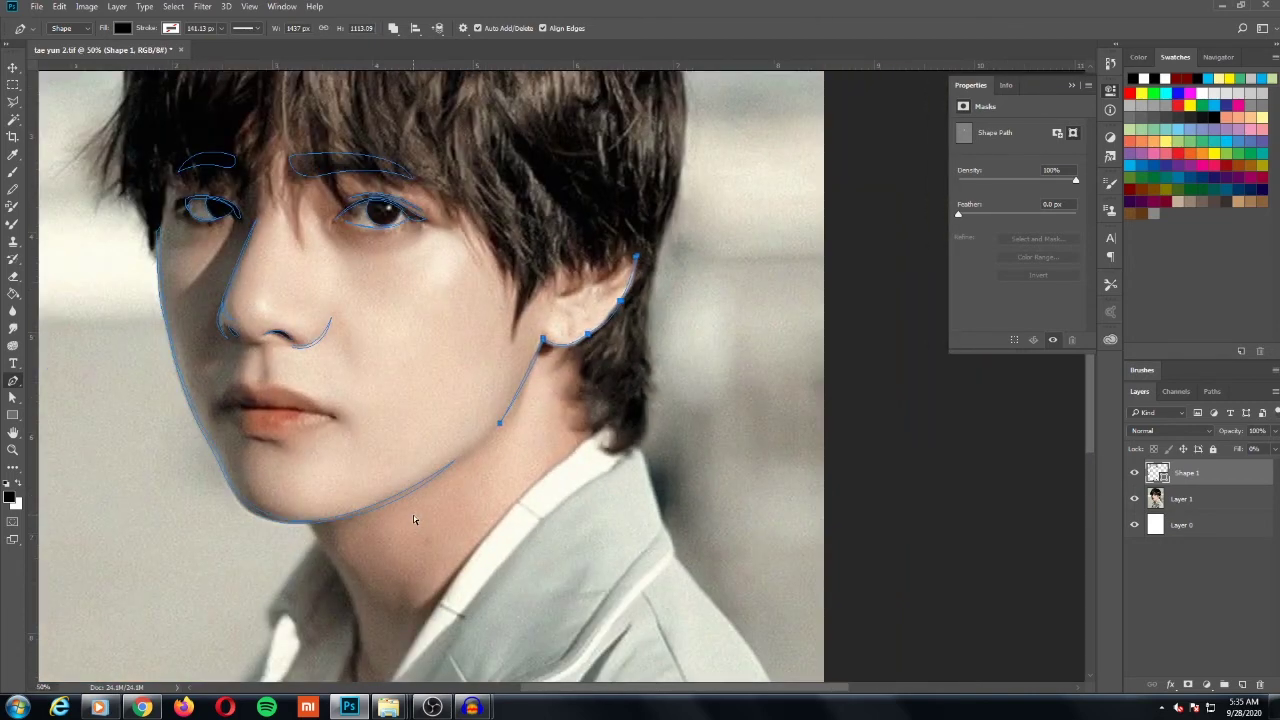
pyautogui.hotkey('ctrl', '+')
pyautogui.hotkey('ctrl', '+')
pyautogui.hotkey('ctrl', '+')
pyautogui.hotkey('ctrl', '+')
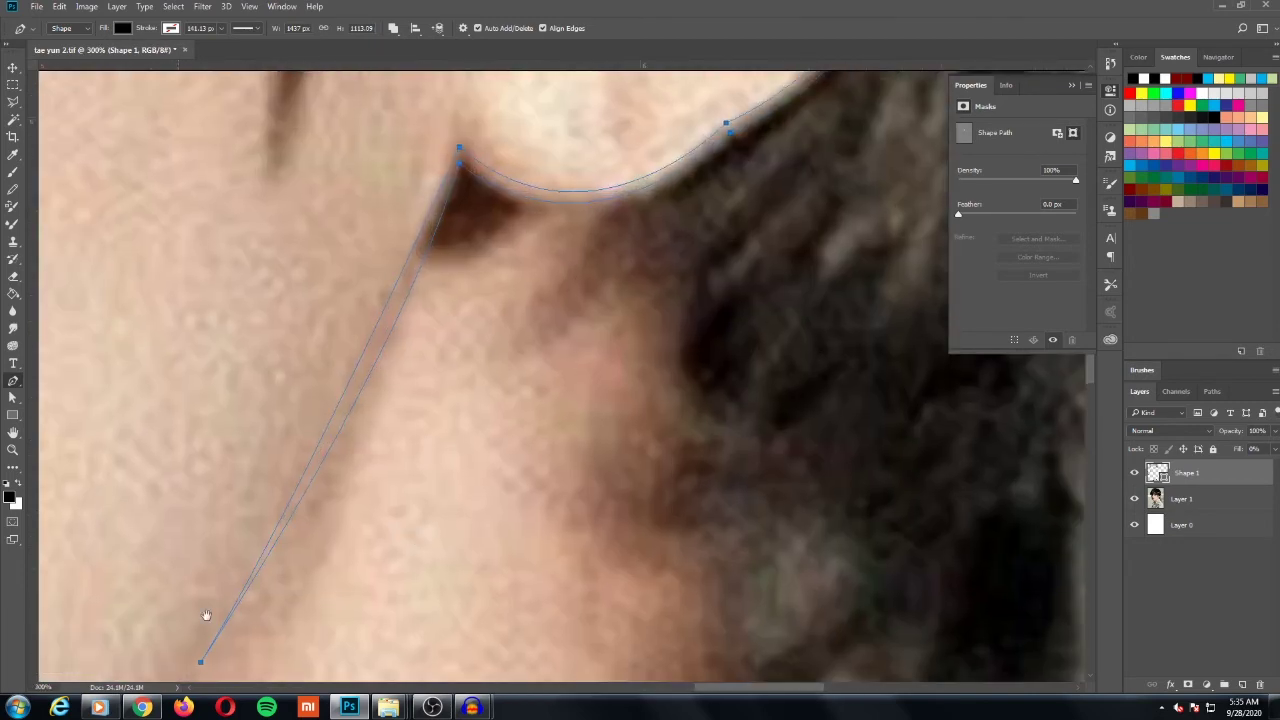
pyautogui.moveTo(478, 223); pyautogui.dragTo(366, 486)
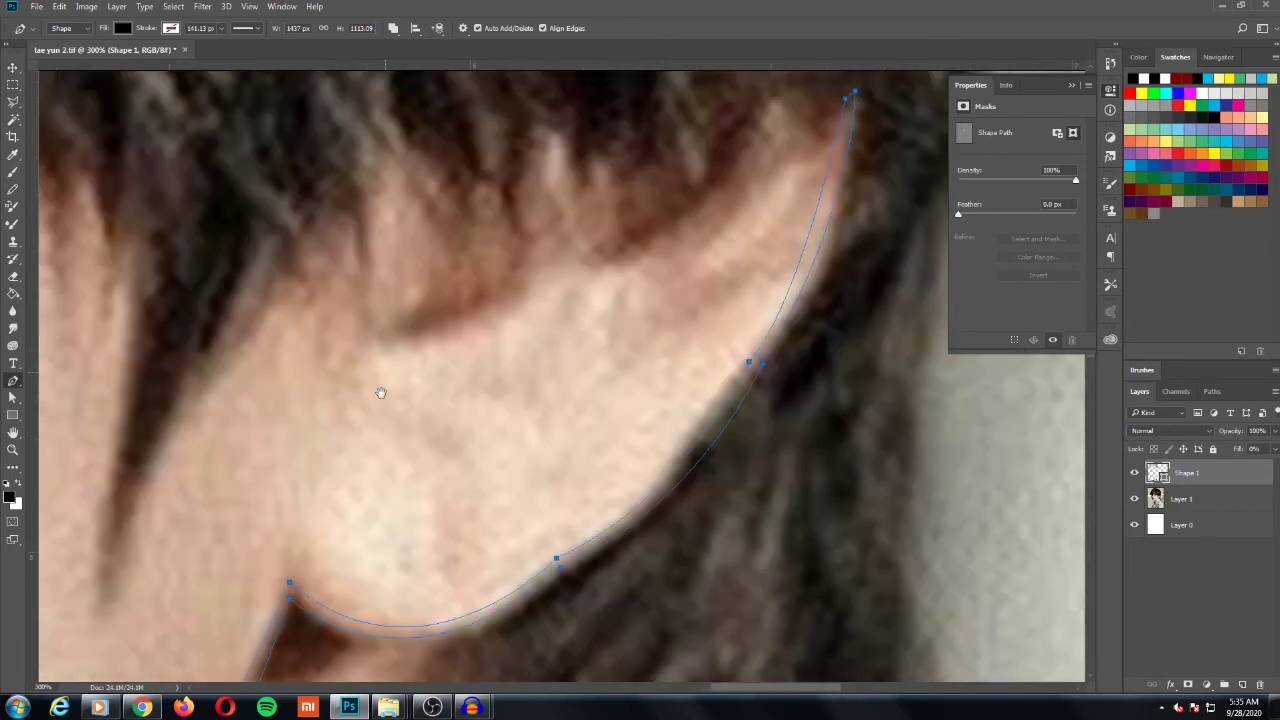
pyautogui.click(386, 277)
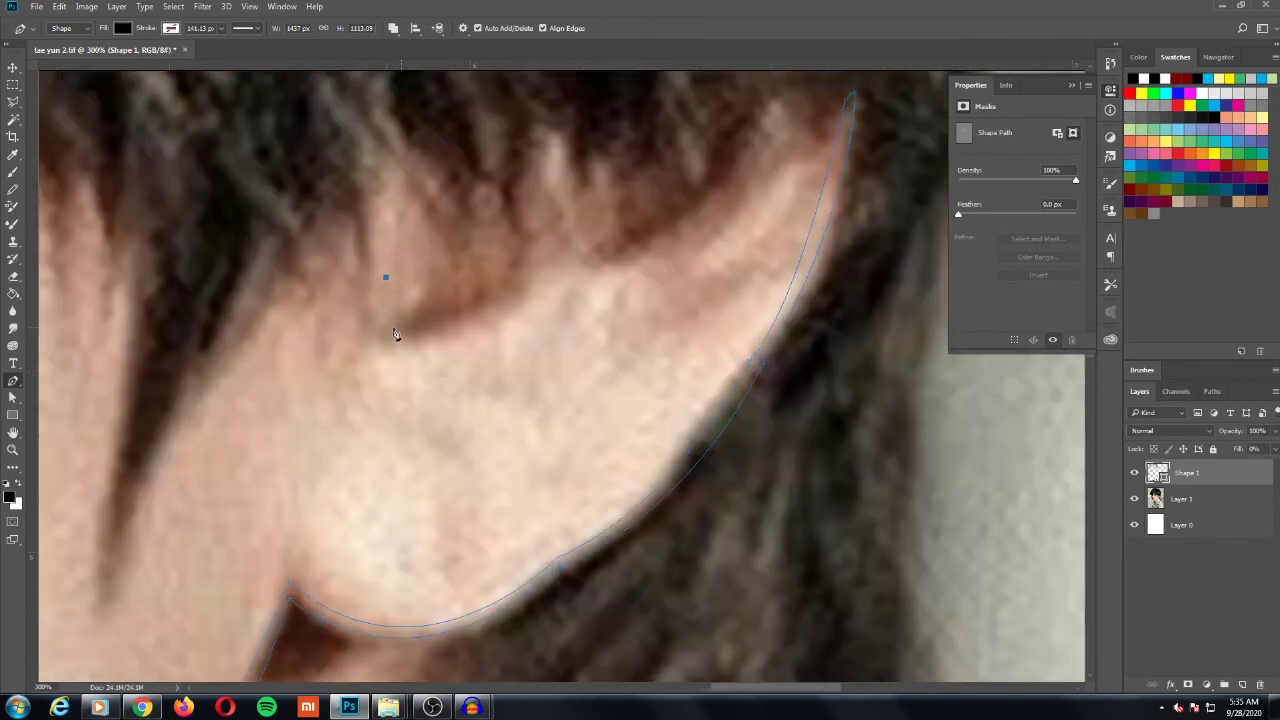
pyautogui.keyDown('alt'); pyautogui.click(461, 301); pyautogui.keyUp('alt')
pyautogui.keyDown('alt'); pyautogui.click(524, 249); pyautogui.keyUp('alt')
pyautogui.moveTo(396, 336); pyautogui.dragTo(465, 315)
pyautogui.moveTo(381, 320); pyautogui.dragTo(368, 295)
pyautogui.keyDown('alt'); pyautogui.click(382, 321); pyautogui.keyUp('alt')
# Step: Extend the inner ear fold curve toward the ear top and smooth its bend
pyautogui.moveTo(598, 287); pyautogui.dragTo(502, 352)
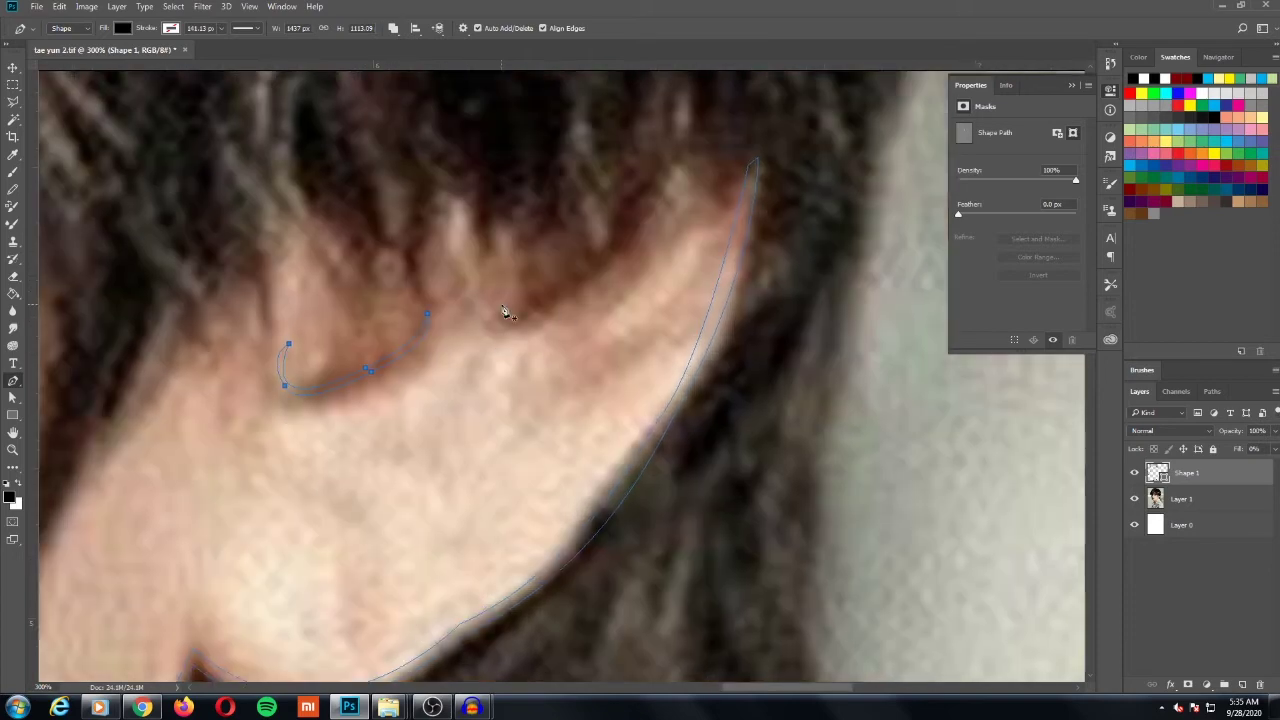
pyautogui.moveTo(664, 162); pyautogui.dragTo(712, 96)
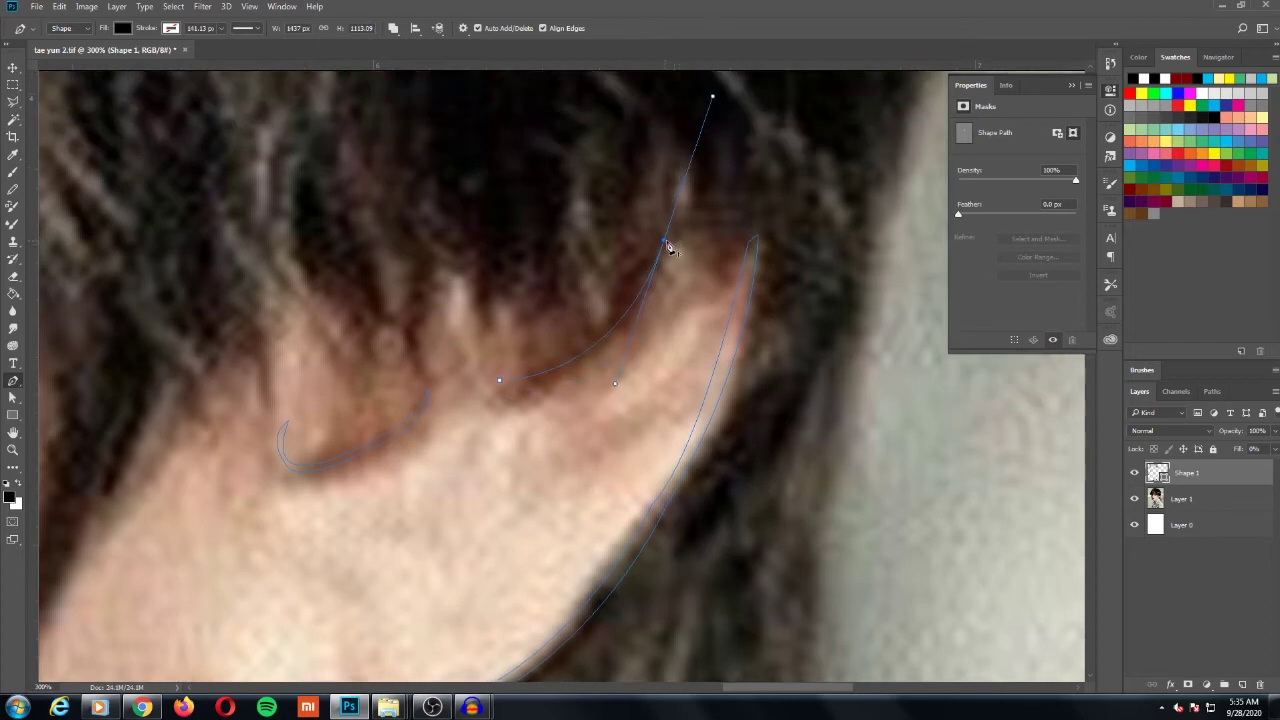
pyautogui.keyDown('alt'); pyautogui.click(665, 243); pyautogui.keyUp('alt')
pyautogui.moveTo(500, 381); pyautogui.dragTo(362, 411)
pyautogui.hotkey('ctrl', '-')
pyautogui.hotkey('ctrl', '-')
pyautogui.hotkey('ctrl', '-')
pyautogui.hotkey('ctrl', '-')
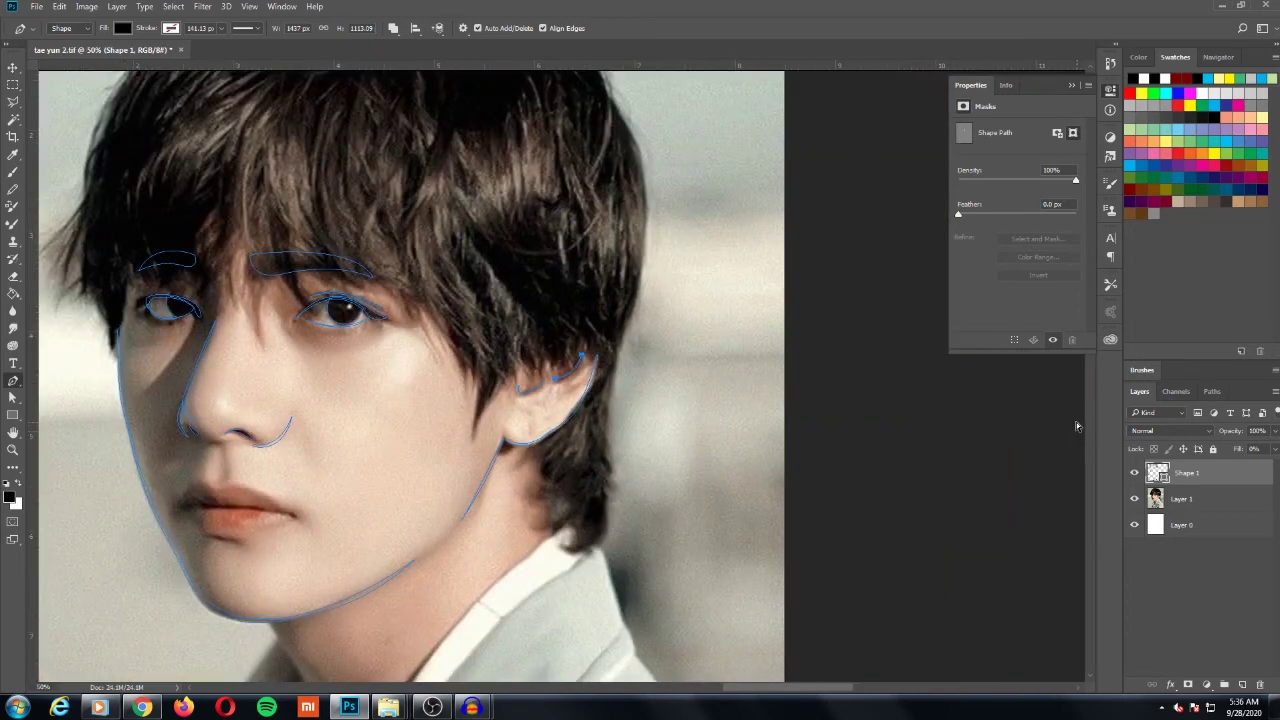
pyautogui.hotkey('ctrl', '-')
pyautogui.hotkey('ctrl', '+')
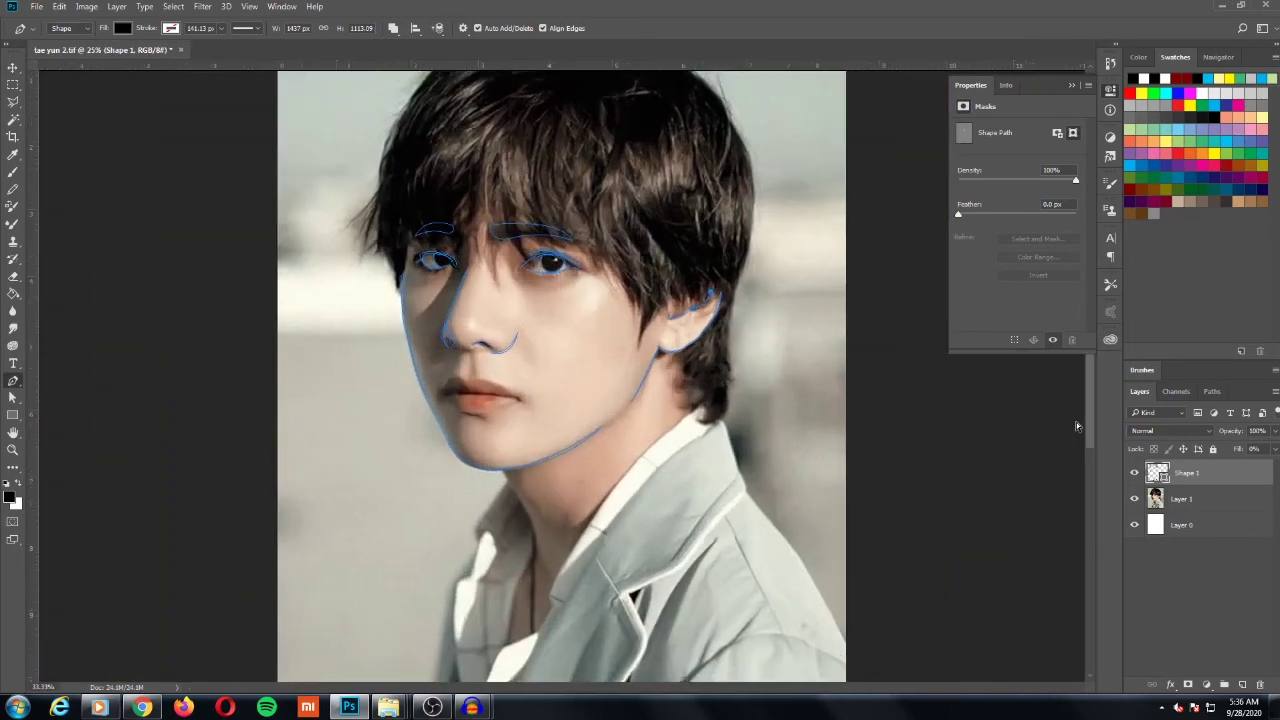
pyautogui.hotkey('ctrl', '+')
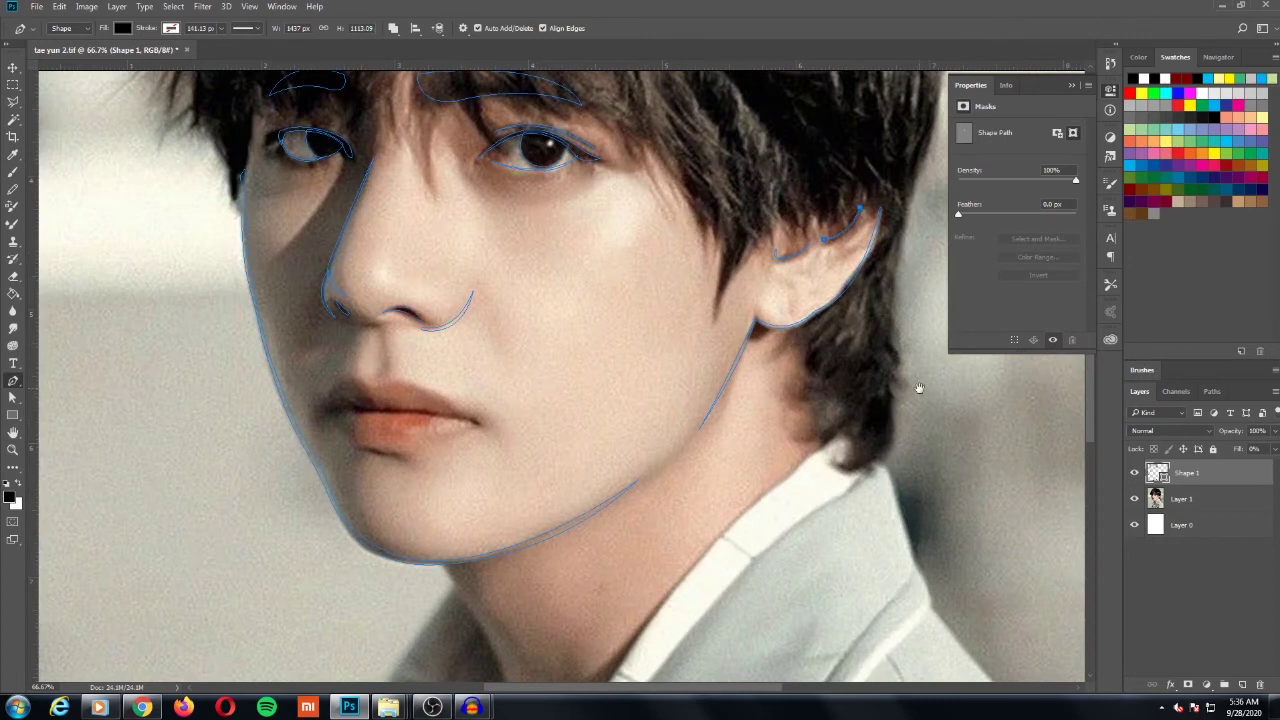
# Step: Draw a curved line from under the chin down the left side of the neck
pyautogui.moveTo(614, 434); pyautogui.dragTo(607, 270)
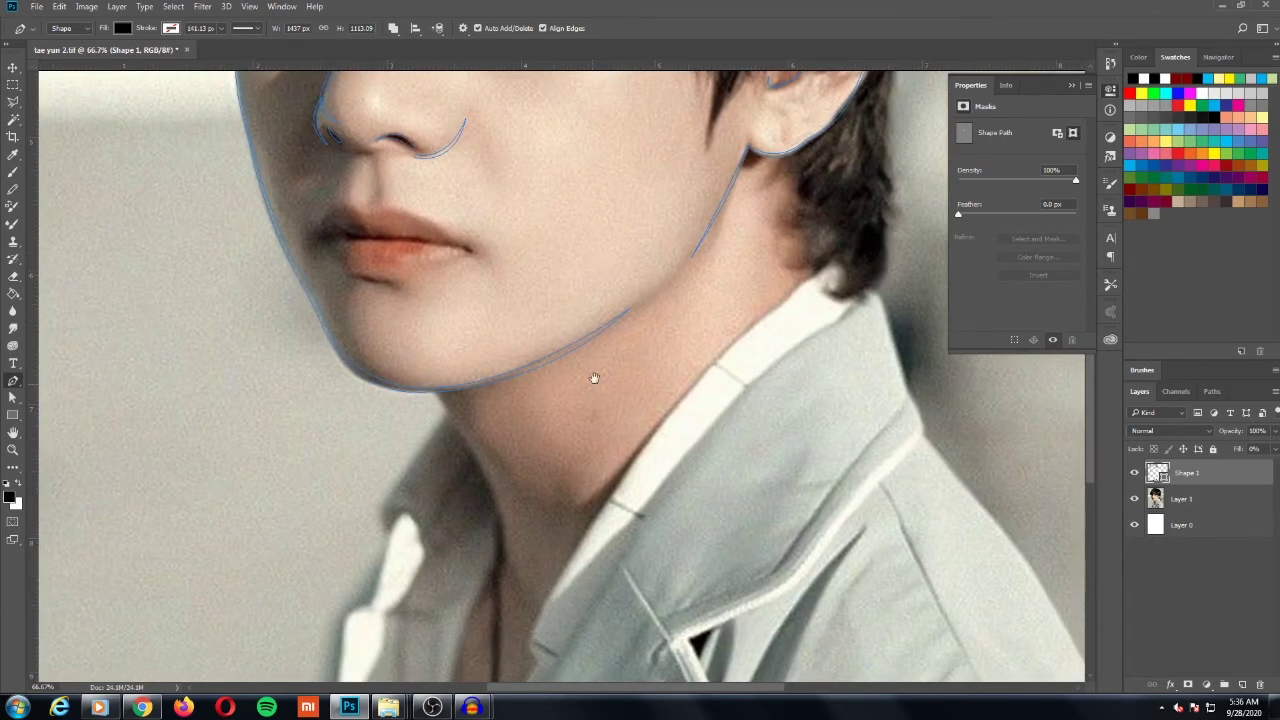
pyautogui.click(436, 391)
pyautogui.moveTo(469, 451); pyautogui.dragTo(480, 472)
pyautogui.moveTo(491, 600); pyautogui.dragTo(467, 640)
pyautogui.keyDown('alt'); pyautogui.click(437, 390); pyautogui.keyUp('alt')
# Step: Reshape the neck curve below the chin, removing the neck anchor's handles
pyautogui.scroll(2, 517, 451)
pyautogui.moveTo(471, 507); pyautogui.dragTo(477, 428)
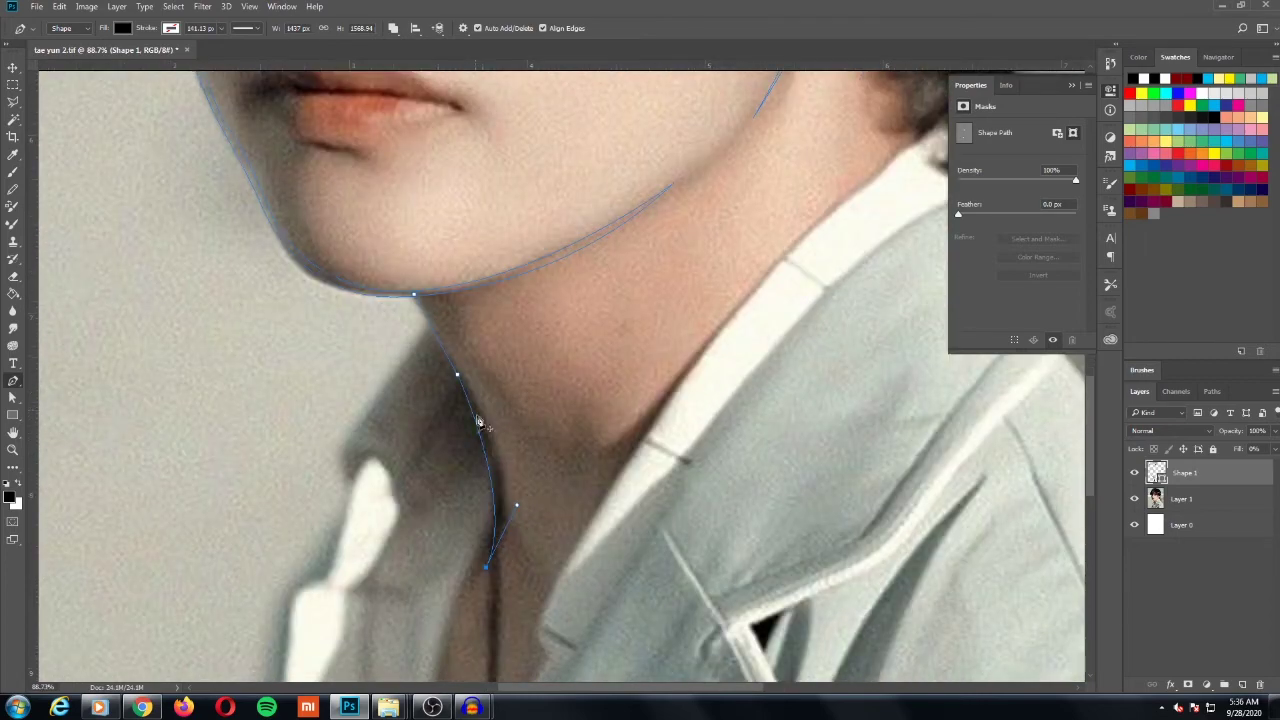
pyautogui.keyDown('alt'); pyautogui.moveTo(458, 376); pyautogui.dragTo(390, 218); pyautogui.keyUp('alt')
pyautogui.keyDown('alt'); pyautogui.click(466, 380); pyautogui.keyUp('alt')
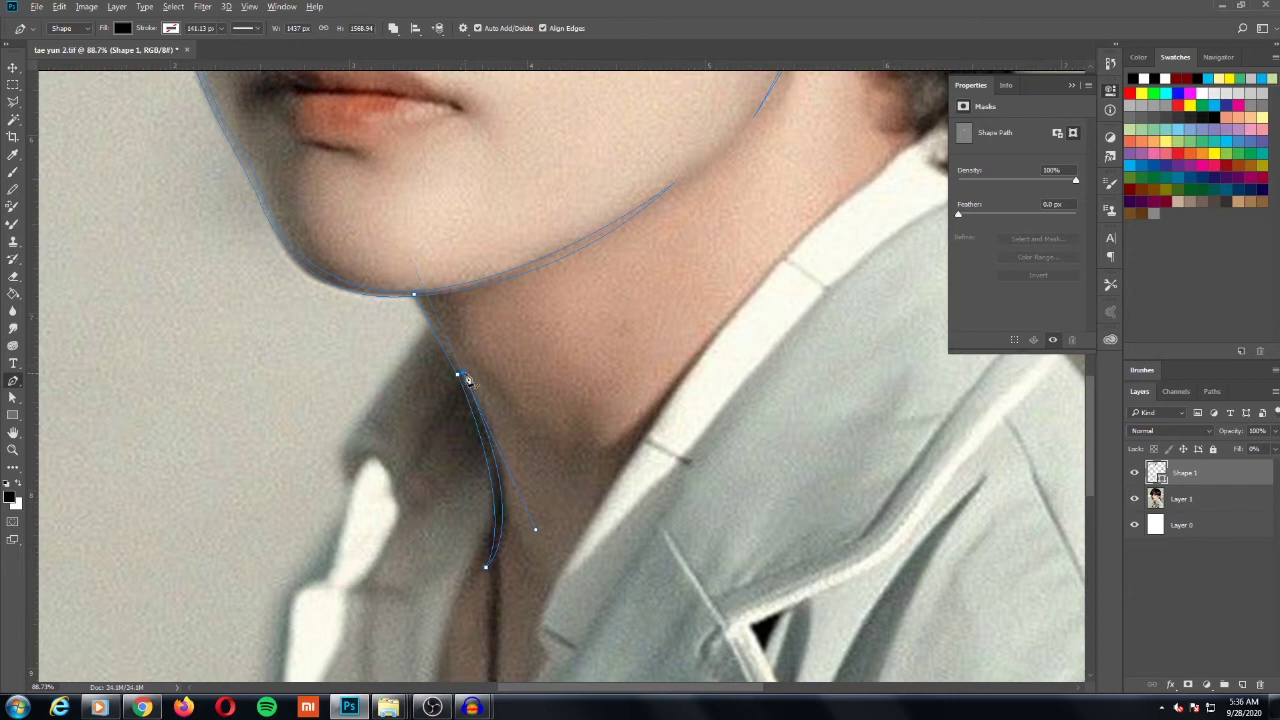
pyautogui.click(422, 297)
pyautogui.hotkey('ctrl', '-')
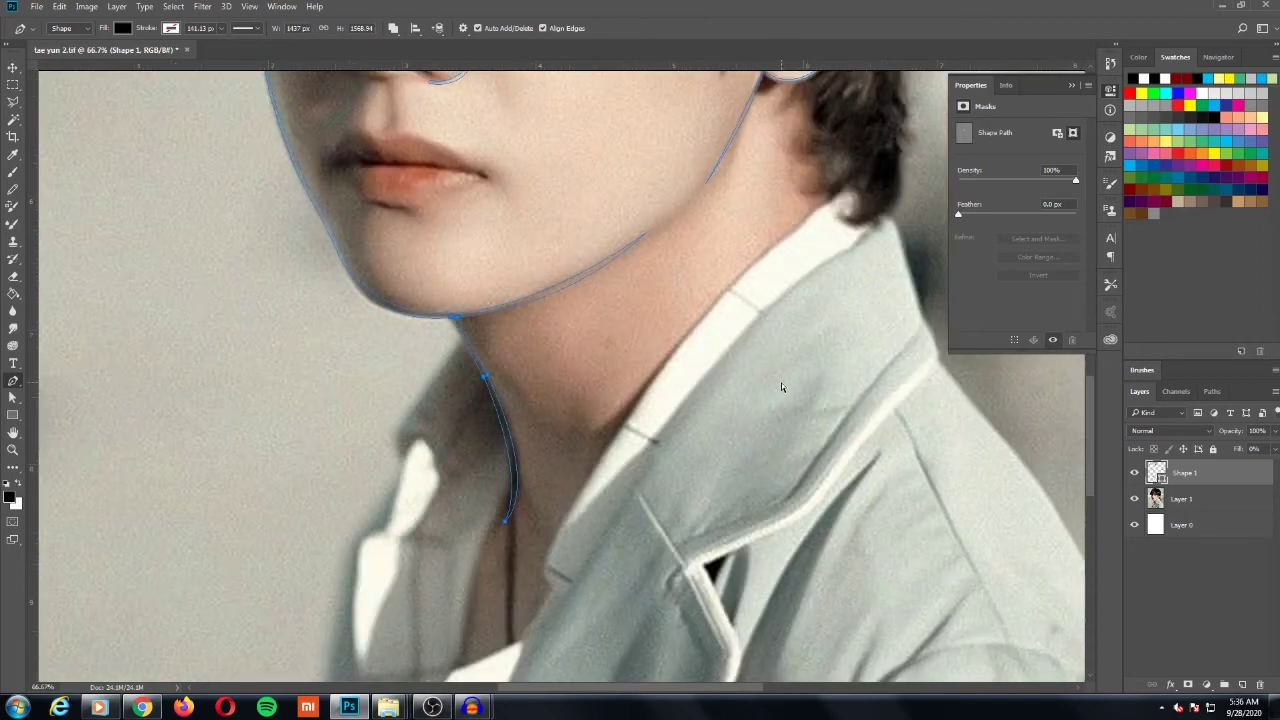
pyautogui.hotkey('ctrl', '-')
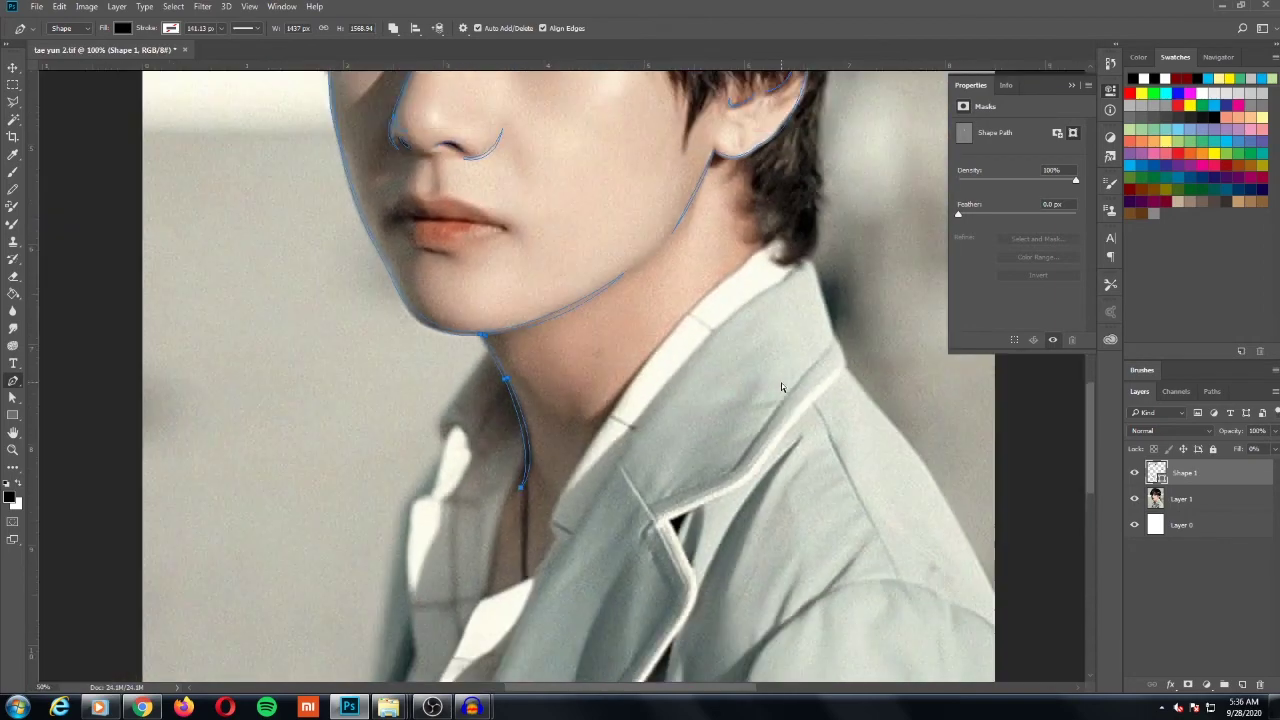
pyautogui.hotkey('ctrl', '+')
pyautogui.hotkey('ctrl', '+')
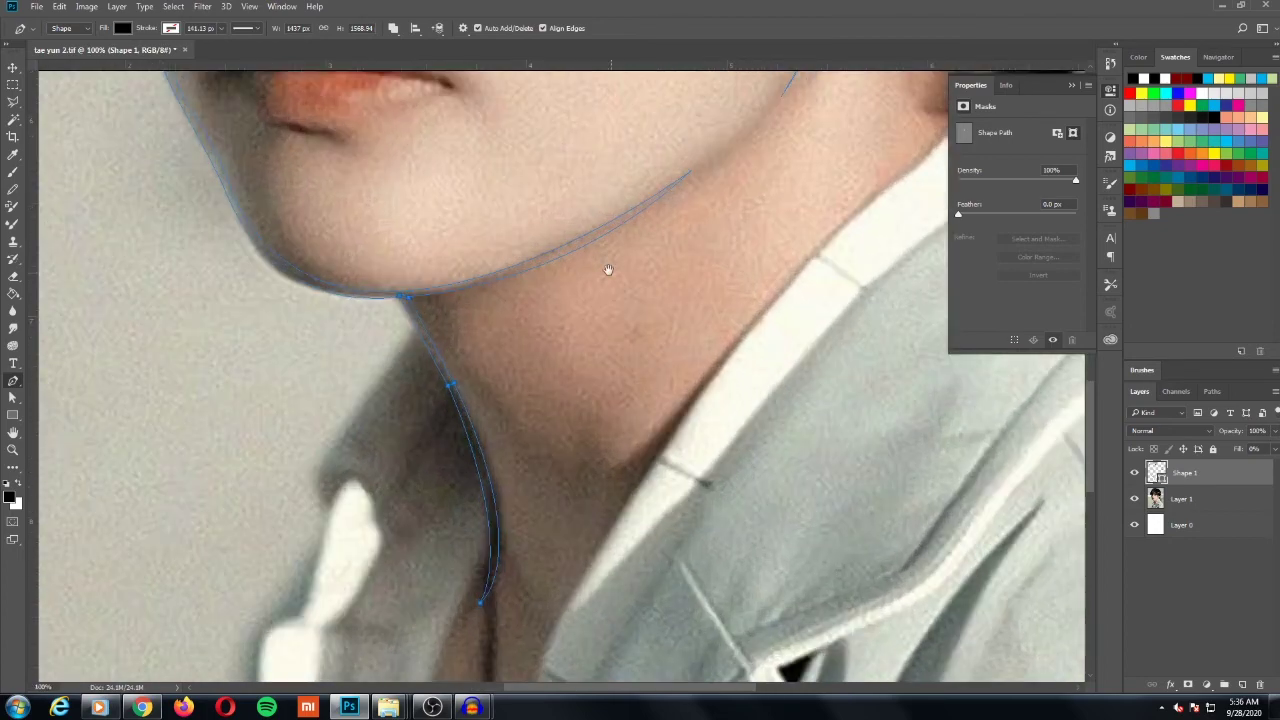
pyautogui.moveTo(629, 448); pyautogui.dragTo(631, 456)
pyautogui.hotkey('ctrl', '-')
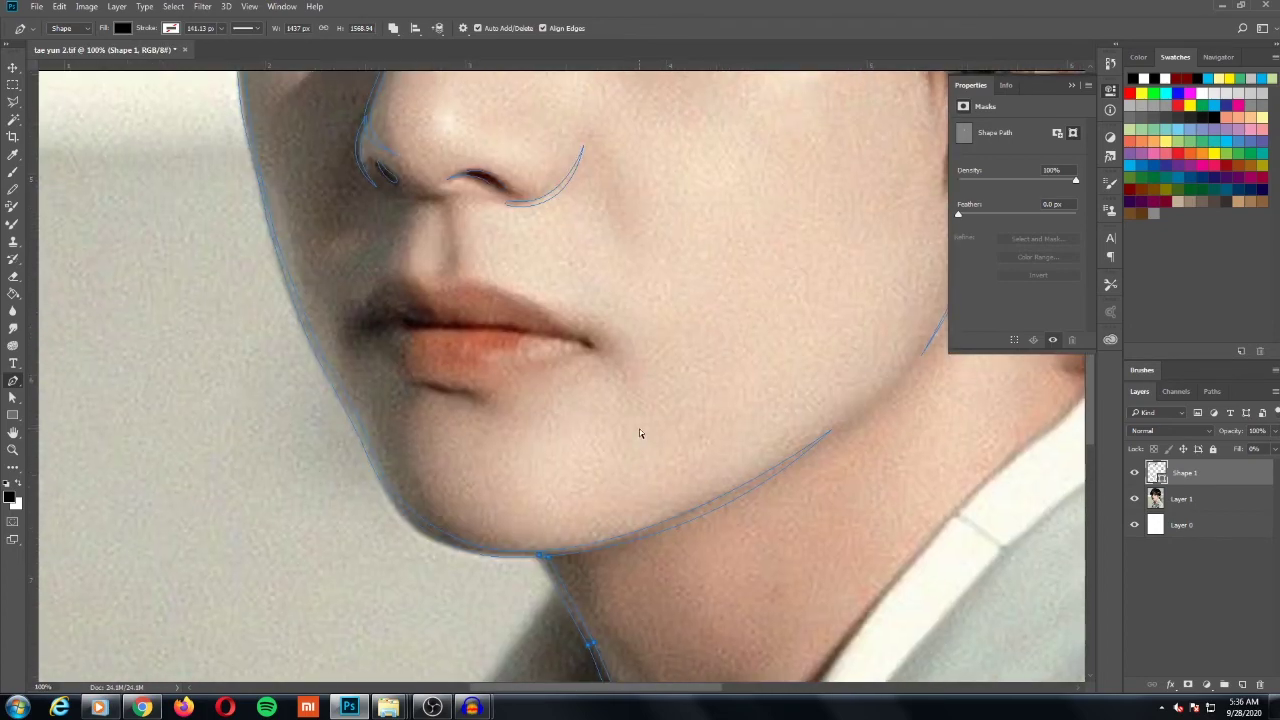
pyautogui.hotkey('ctrl', '+')
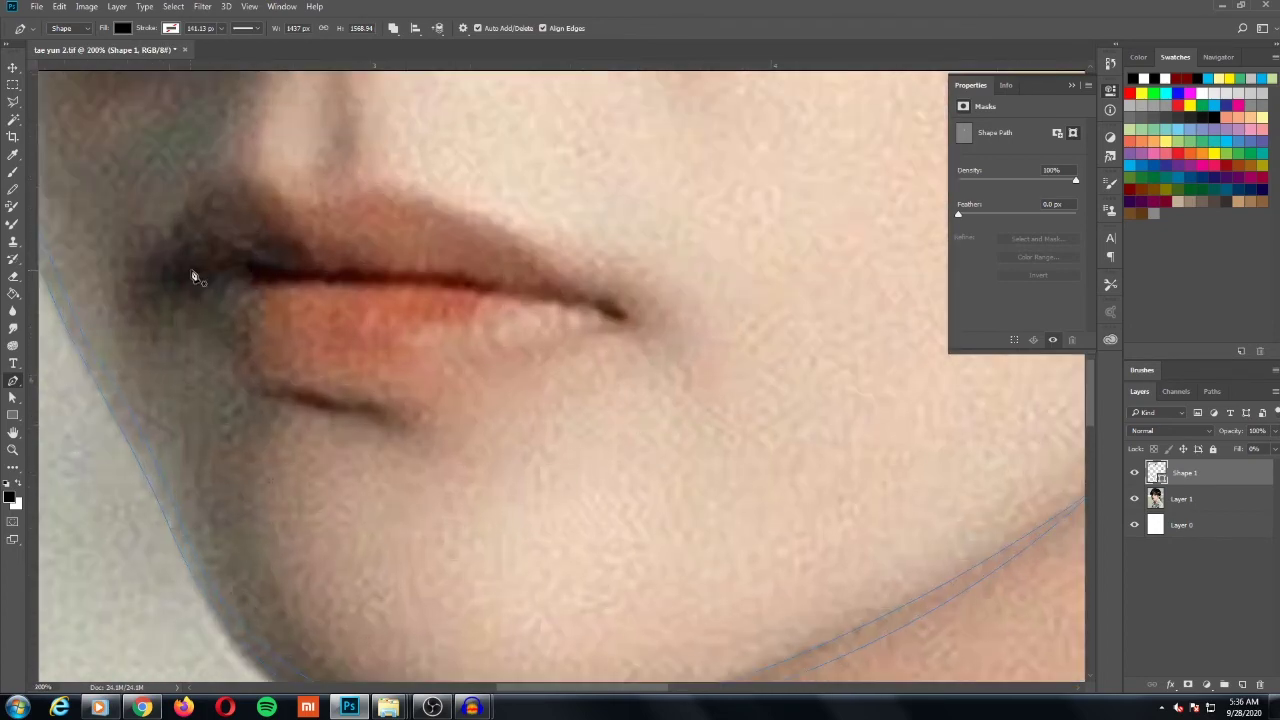
# Step: Draw a curved line along the lip seam from one lip corner to the other
pyautogui.click(184, 271)
pyautogui.moveTo(267, 264); pyautogui.dragTo(270, 278)
pyautogui.moveTo(370, 279); pyautogui.dragTo(427, 272)
pyautogui.click(368, 281)
pyautogui.moveTo(617, 318); pyautogui.dragTo(660, 340)
pyautogui.click(602, 308)
# Step: Reshape the lip seam curve at its middle point and near the left lip corner
pyautogui.moveTo(372, 279)
pyautogui.mouseDown()
pyautogui.moveTo(187, 270)
pyautogui.moveTo(195, 284)
pyautogui.mouseUp()
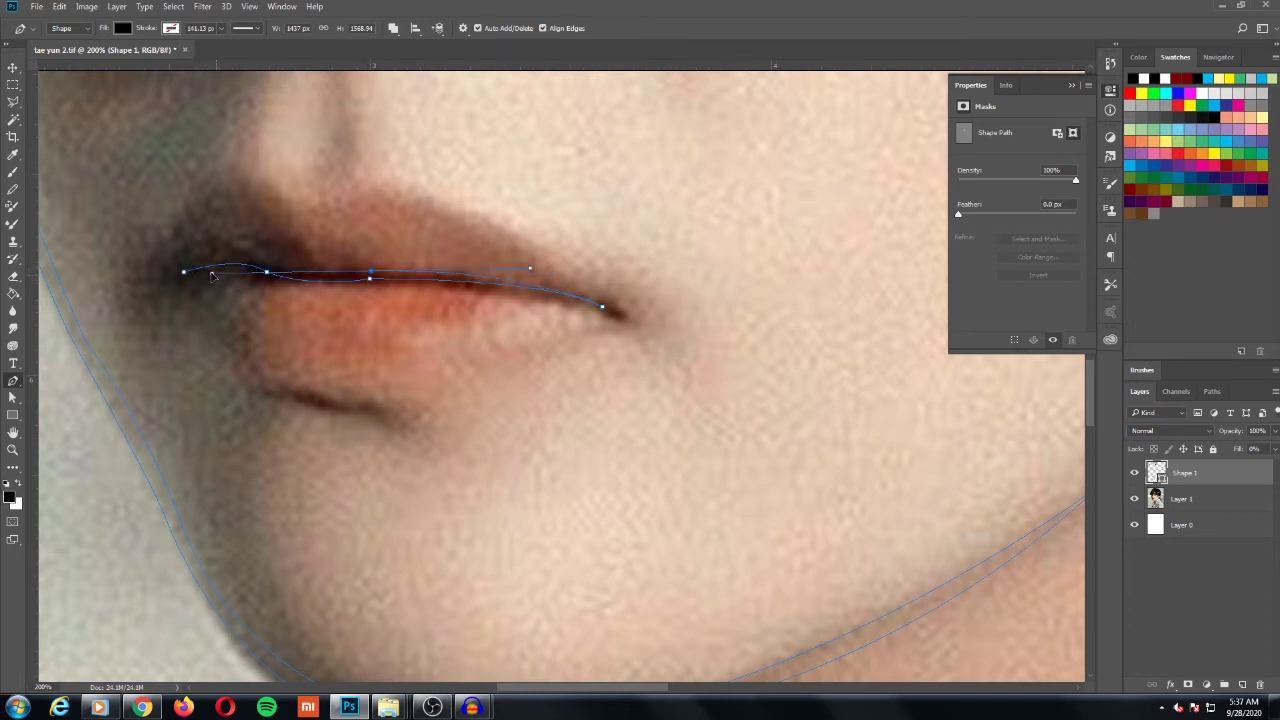
pyautogui.click(372, 279)
pyautogui.moveTo(266, 272); pyautogui.dragTo(238, 253)
pyautogui.click(283, 274)
pyautogui.moveTo(178, 288); pyautogui.dragTo(142, 305)
pyautogui.scroll(-3, 587, 348)
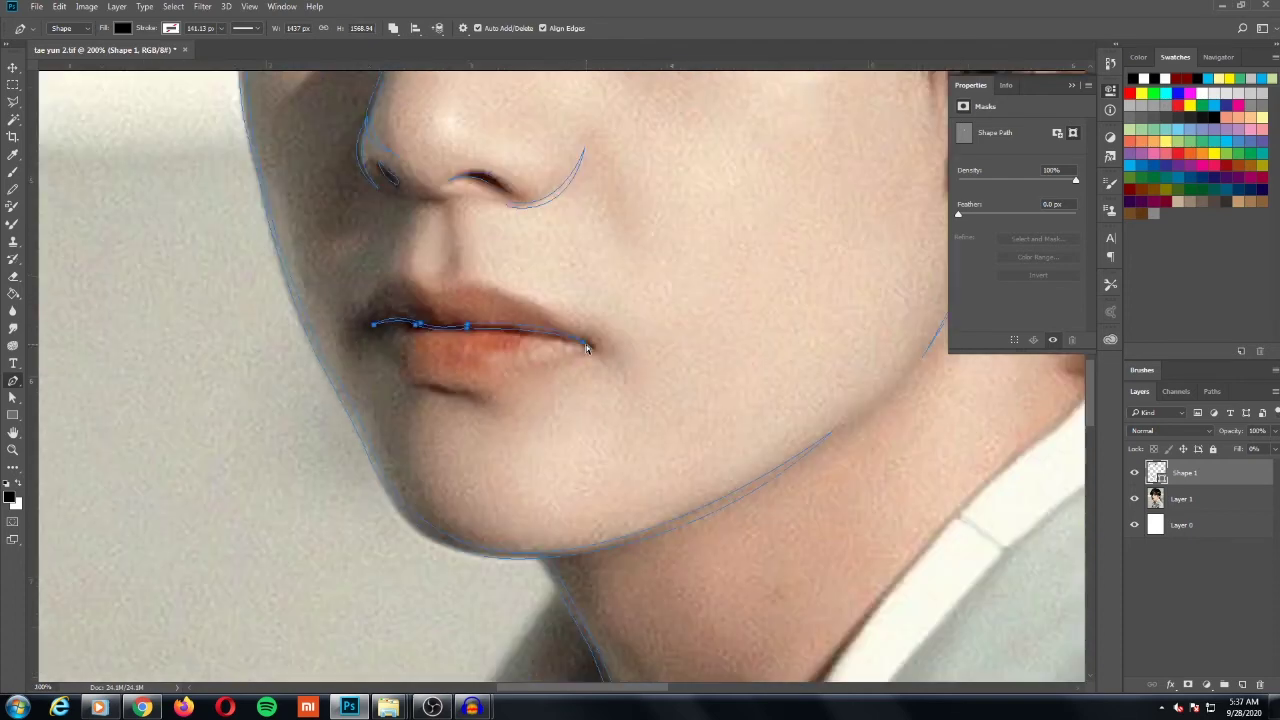
pyautogui.scroll(-2, 587, 348)
pyautogui.scroll(-1, 587, 348)
pyautogui.scroll(1, 587, 348)
# Step: Extend the neck path downward with a new curved point, making the neck point a sharp corner
pyautogui.scroll(1, 586, 344)
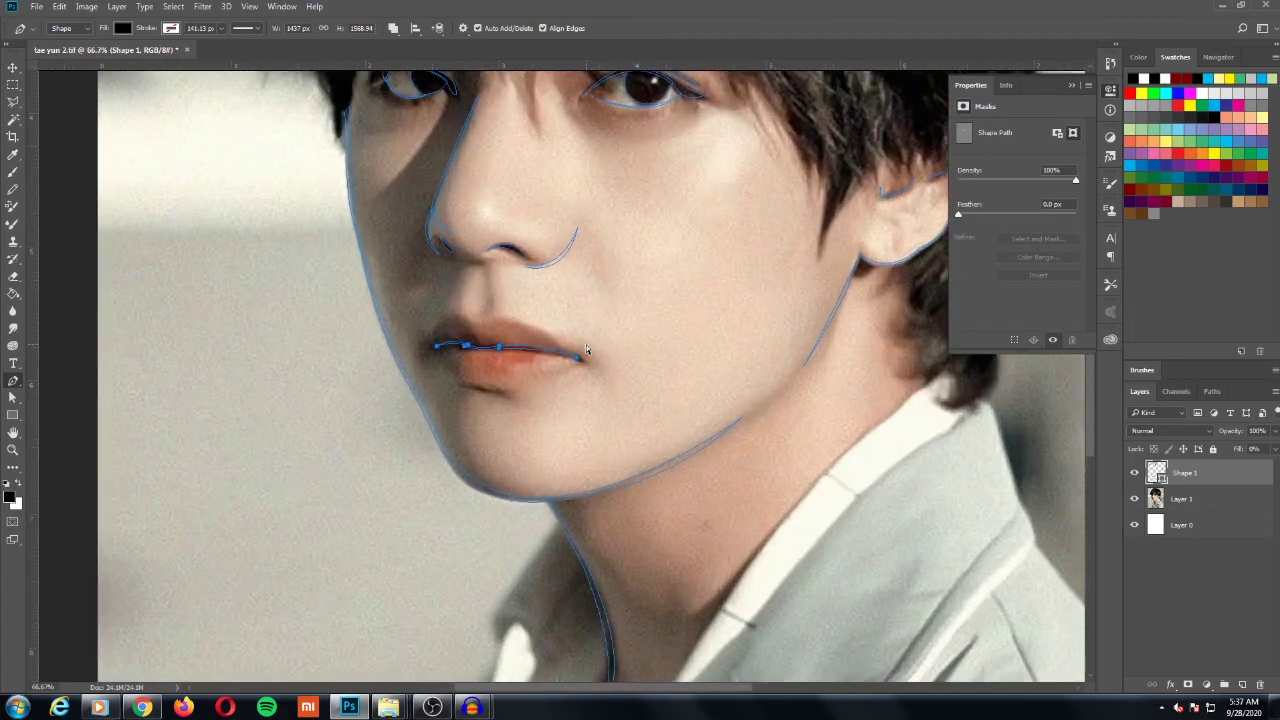
pyautogui.moveTo(551, 390); pyautogui.dragTo(417, 214)
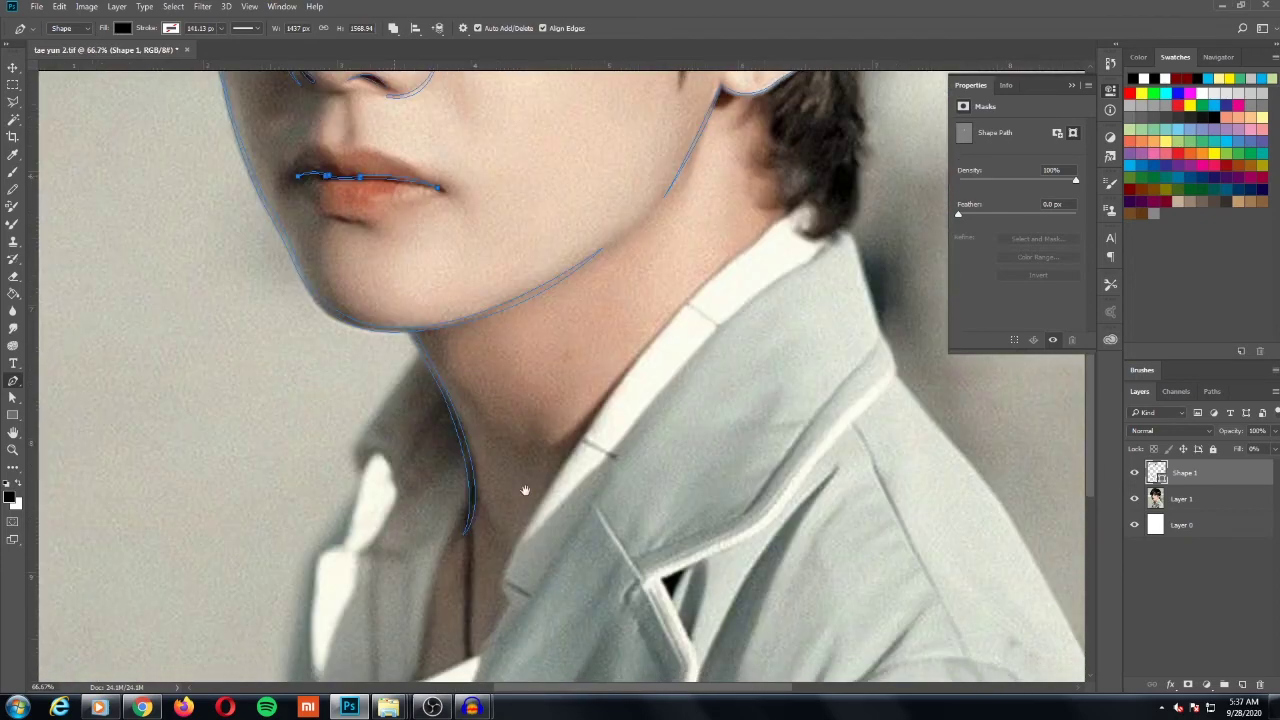
pyautogui.moveTo(528, 491); pyautogui.dragTo(508, 428)
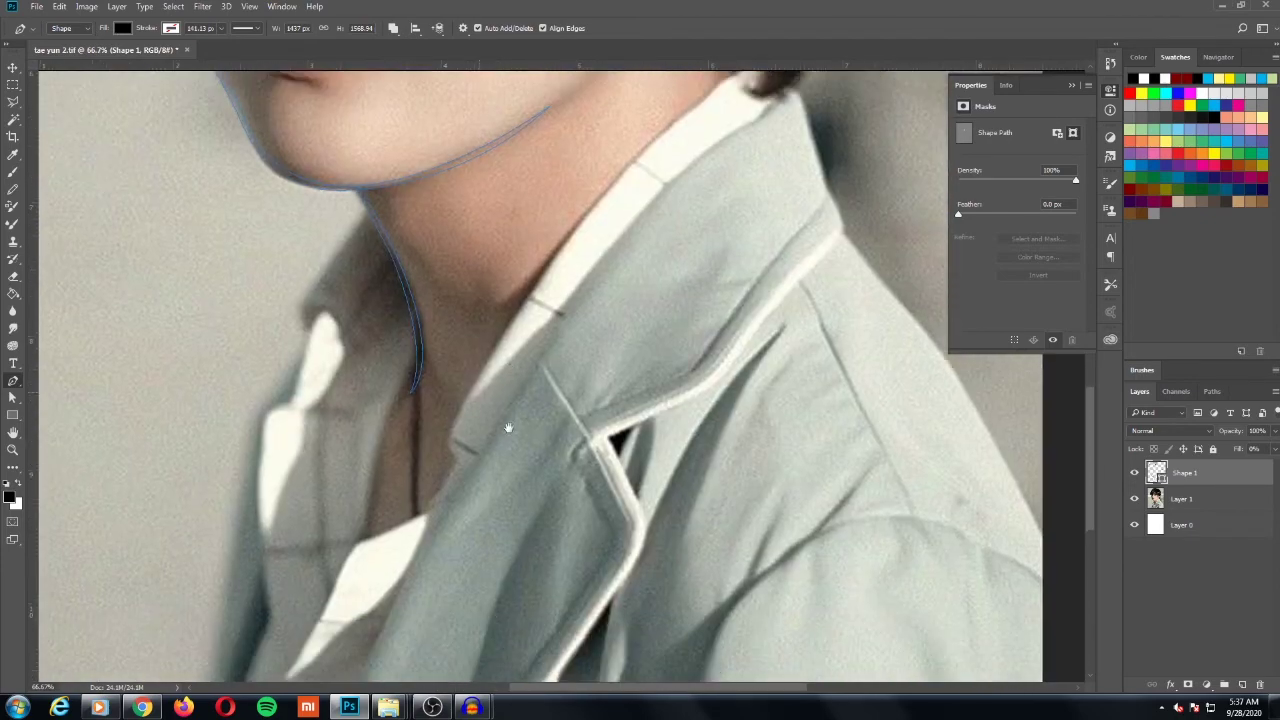
pyautogui.click(420, 348)
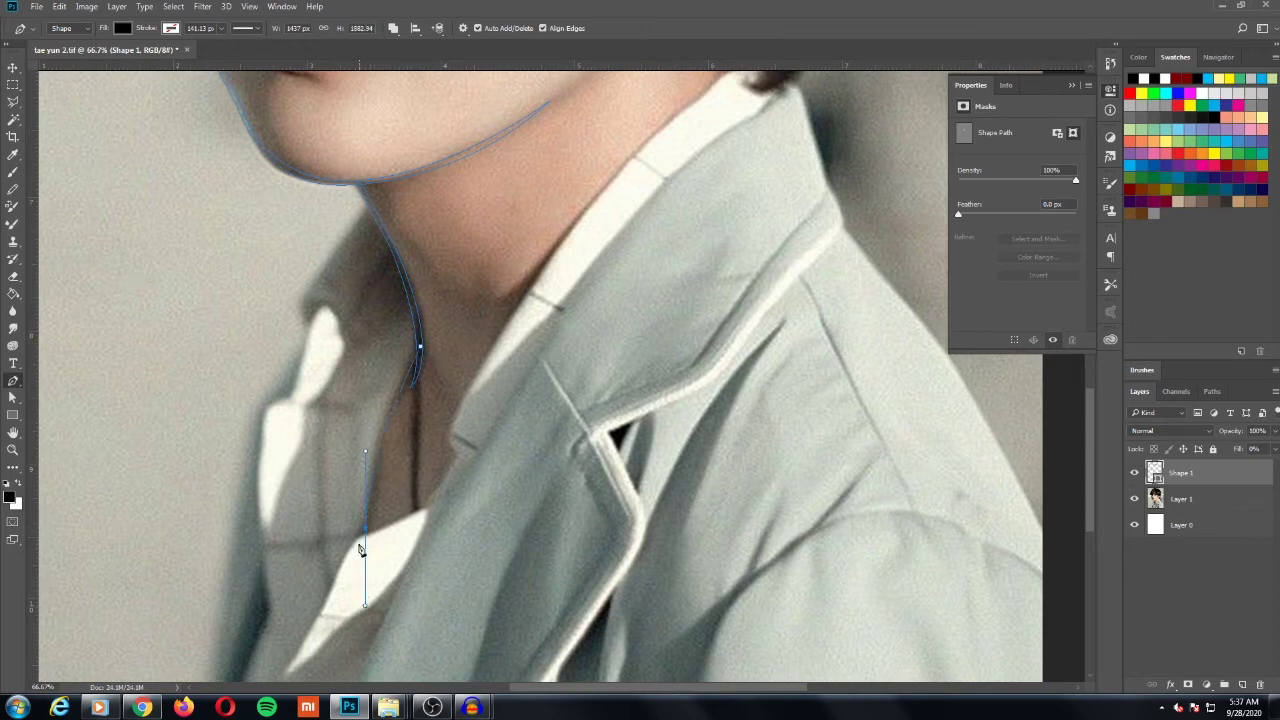
pyautogui.moveTo(365, 608); pyautogui.dragTo(366, 531)
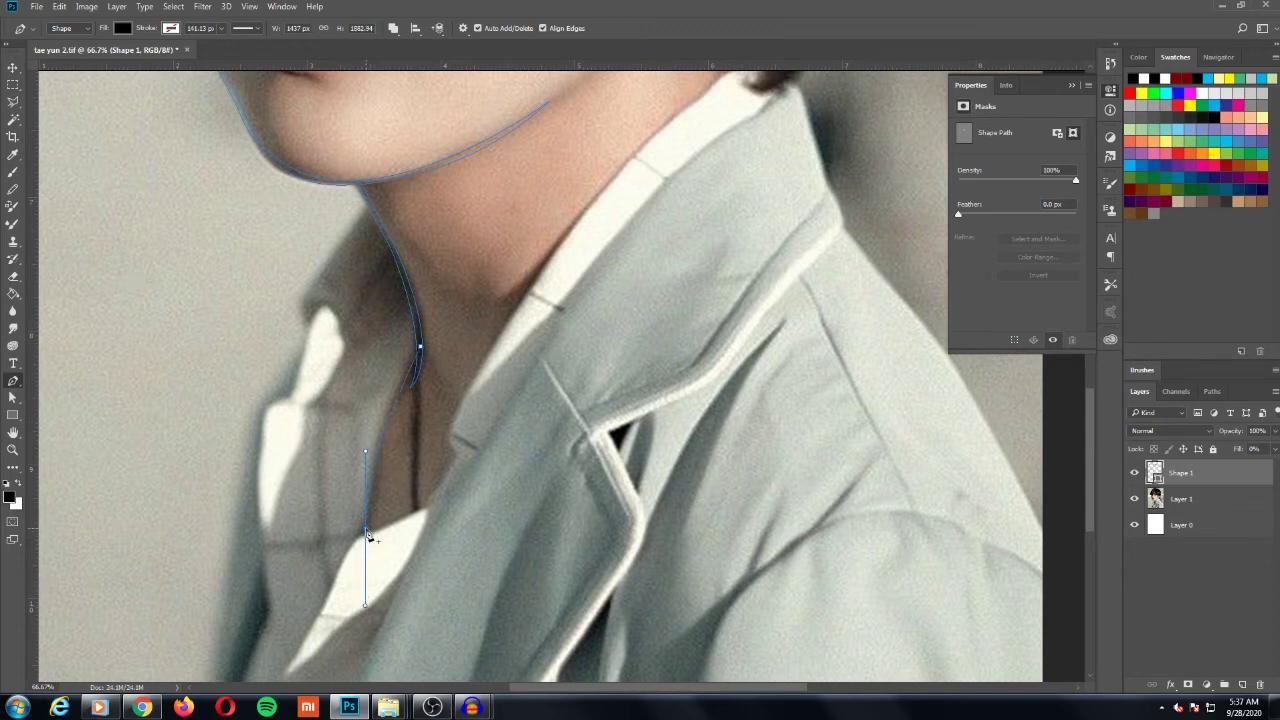
pyautogui.click(432, 503)
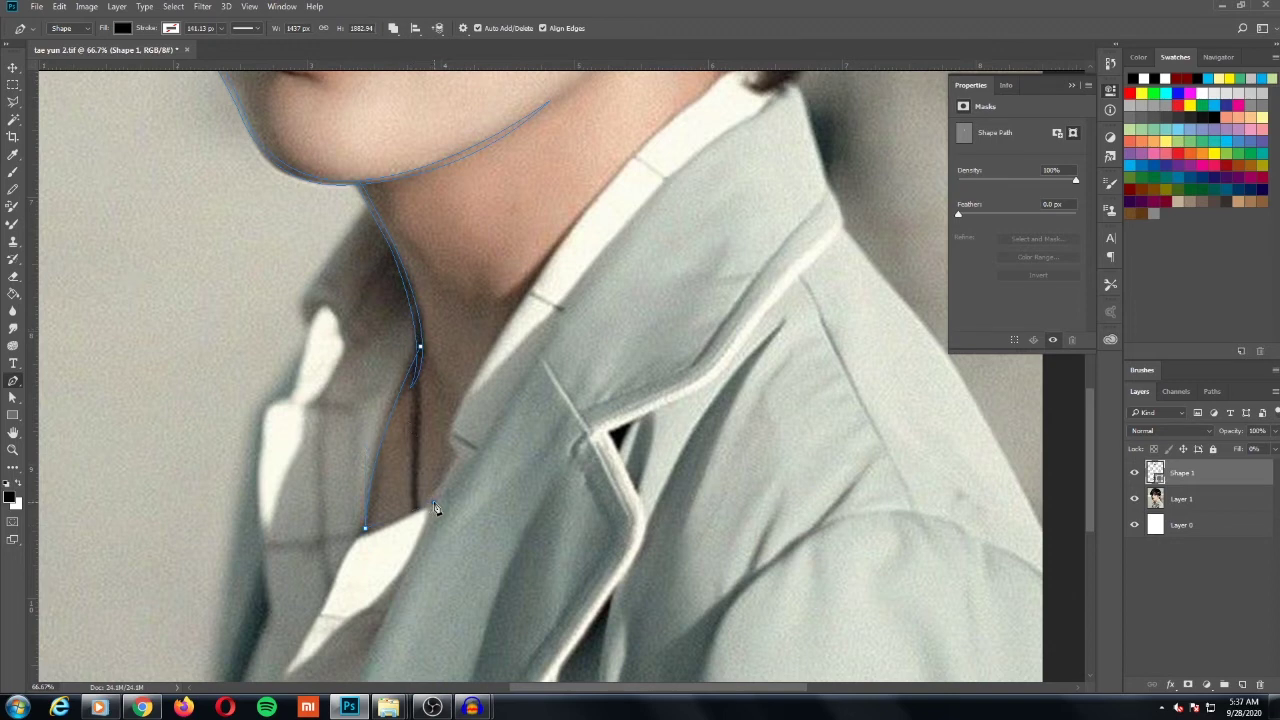
pyautogui.click(364, 529)
pyautogui.moveTo(476, 235); pyautogui.dragTo(420, 348)
pyautogui.click(419, 348)
# Step: Trace the inner collar edge with a curve rising to a corner and curving back down
pyautogui.scroll(3, 500, 380)
pyautogui.hotkey('ctrl', '-')
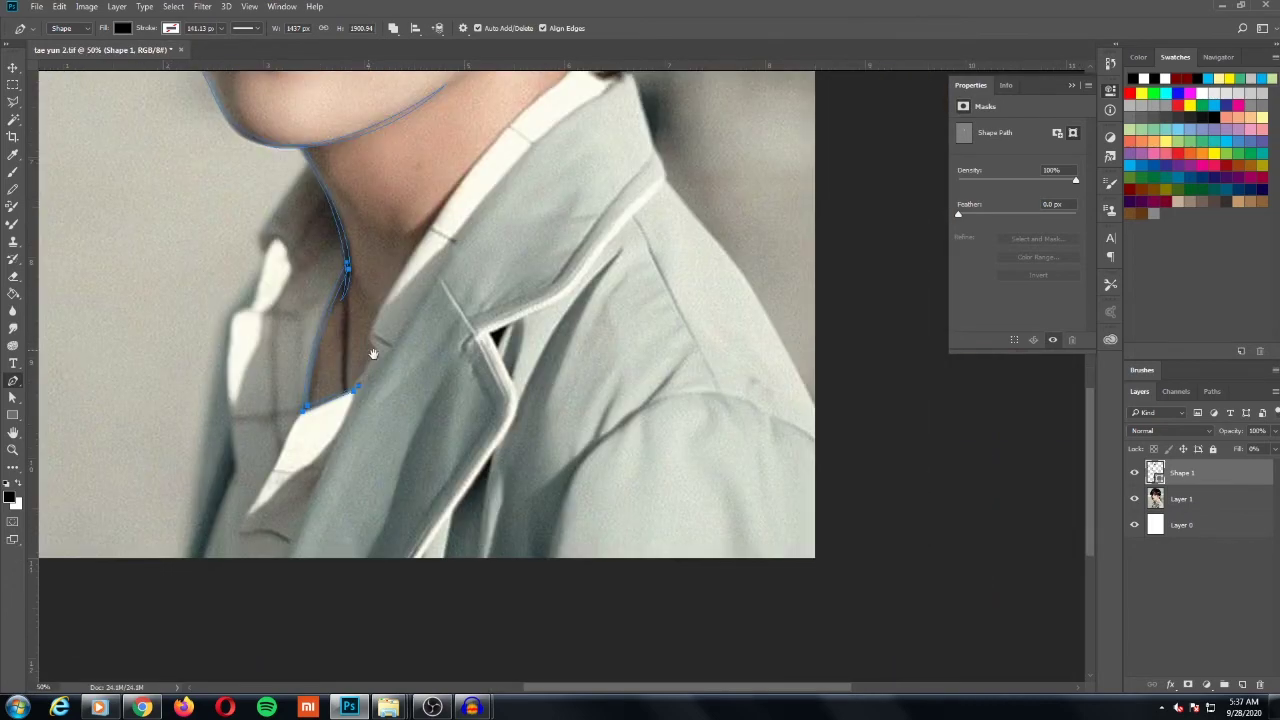
pyautogui.moveTo(317, 423); pyautogui.dragTo(280, 455)
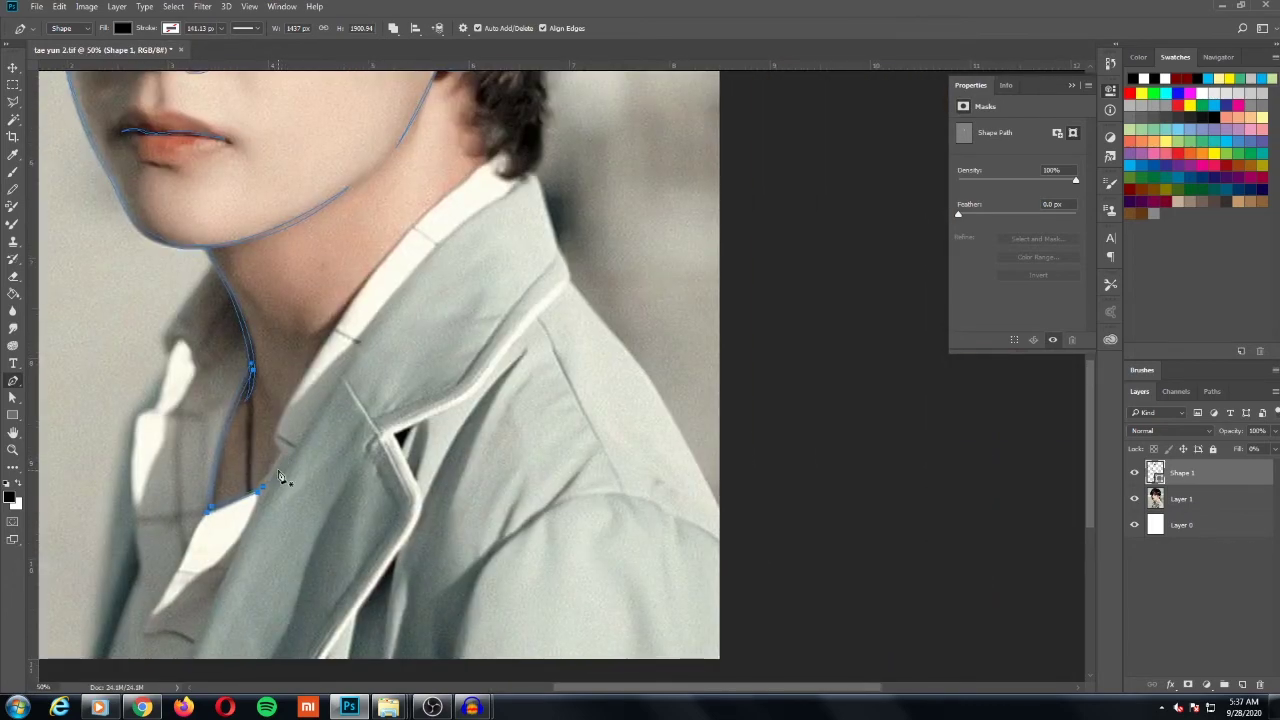
pyautogui.click(283, 458)
pyautogui.moveTo(508, 152)
pyautogui.mouseDown()
pyautogui.moveTo(672, 77)
pyautogui.moveTo(643, 79)
pyautogui.mouseUp()
pyautogui.keyDown('alt'); pyautogui.click(510, 152); pyautogui.keyUp('alt')
pyautogui.moveTo(271, 437); pyautogui.dragTo(156, 664)
# Step: Start a new path at the jaw, running to the collar tip and curving down the shoulder
pyautogui.hotkey('ctrl', '-')
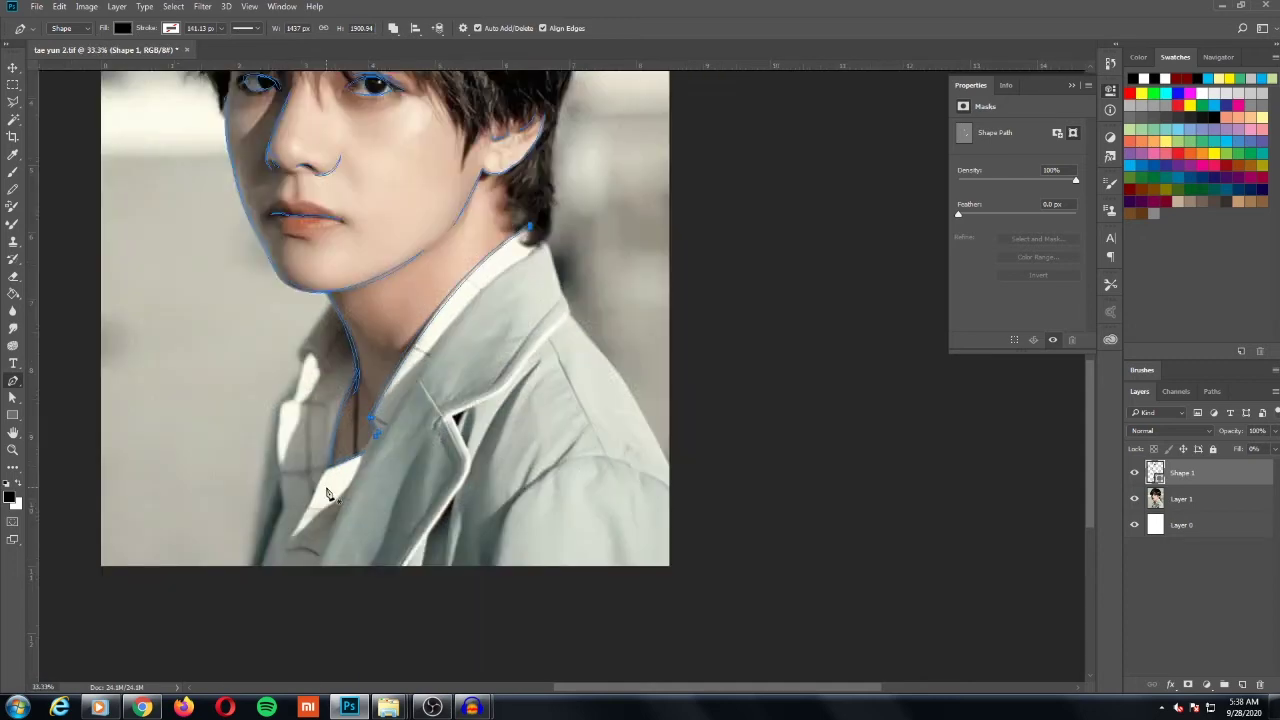
pyautogui.click(311, 576)
pyautogui.moveTo(543, 245); pyautogui.dragTo(677, 180)
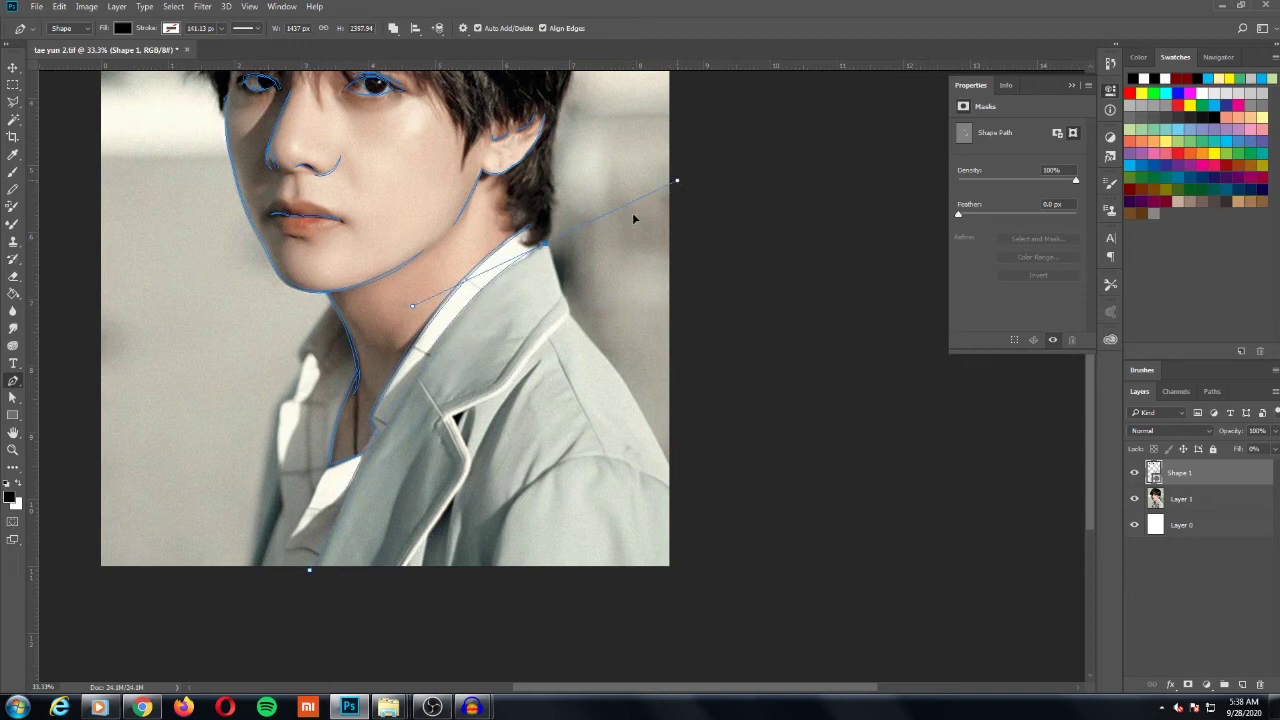
pyautogui.keyDown('alt'); pyautogui.click(547, 248); pyautogui.keyUp('alt')
pyautogui.click(570, 315)
pyautogui.moveTo(688, 485)
pyautogui.mouseDown()
pyautogui.moveTo(733, 600)
pyautogui.moveTo(677, 491)
pyautogui.moveTo(705, 578)
pyautogui.mouseUp()
pyautogui.keyDown('alt'); pyautogui.click(676, 488); pyautogui.keyUp('alt')
pyautogui.moveTo(566, 322); pyautogui.dragTo(511, 276)
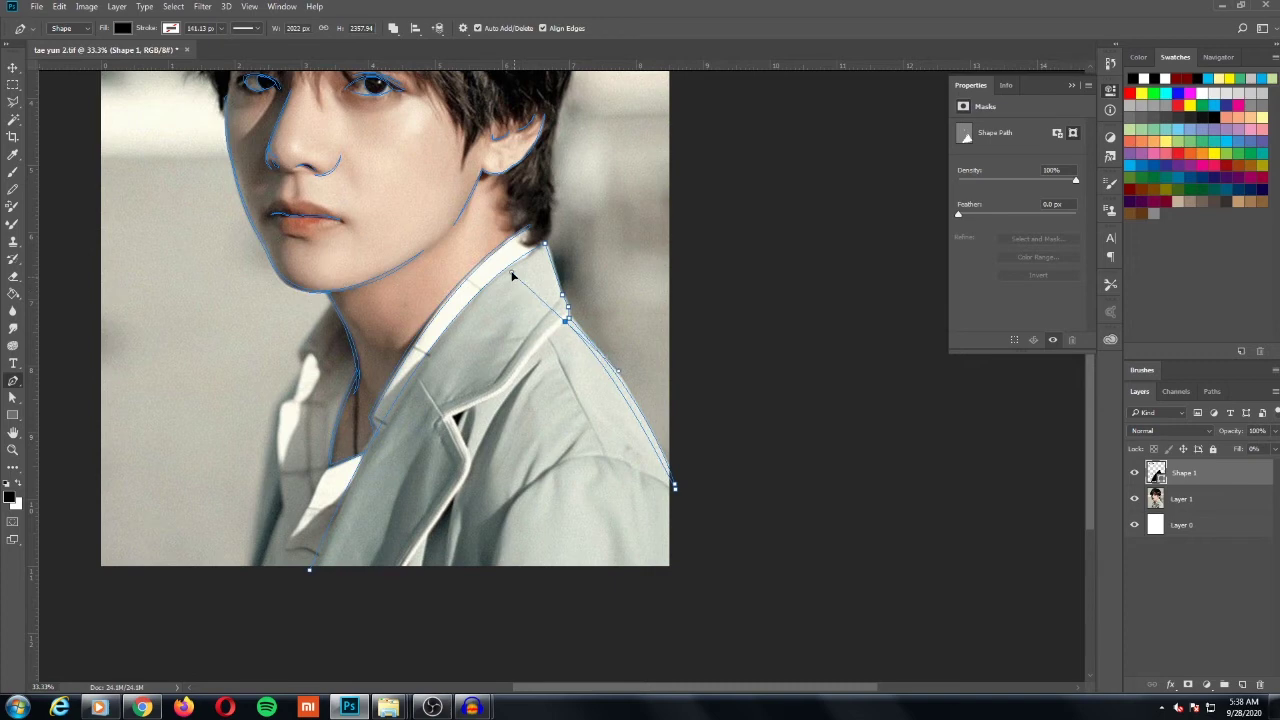
pyautogui.click(566, 322)
pyautogui.click(563, 300)
# Step: Select the collar tip point and begin a curved line along the lapel edge
pyautogui.hotkey('ctrl', '+')
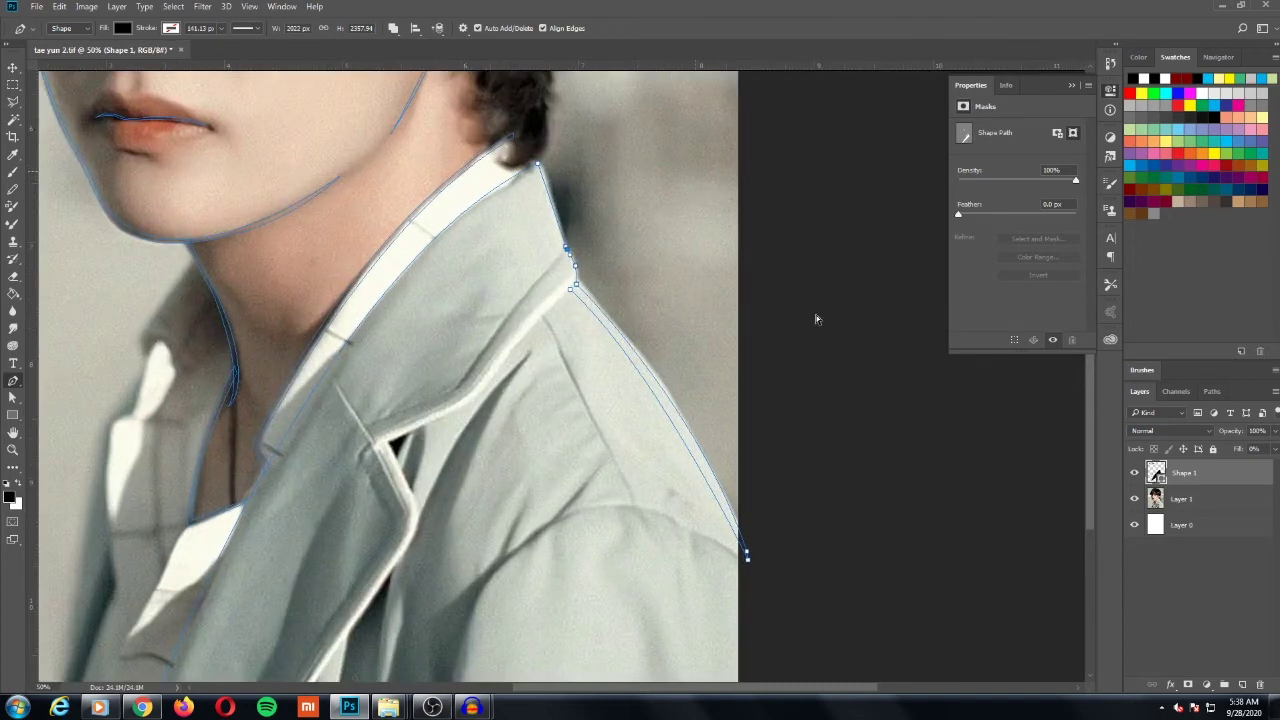
pyautogui.hotkey('ctrl', '+')
pyautogui.moveTo(595, 278); pyautogui.dragTo(620, 365)
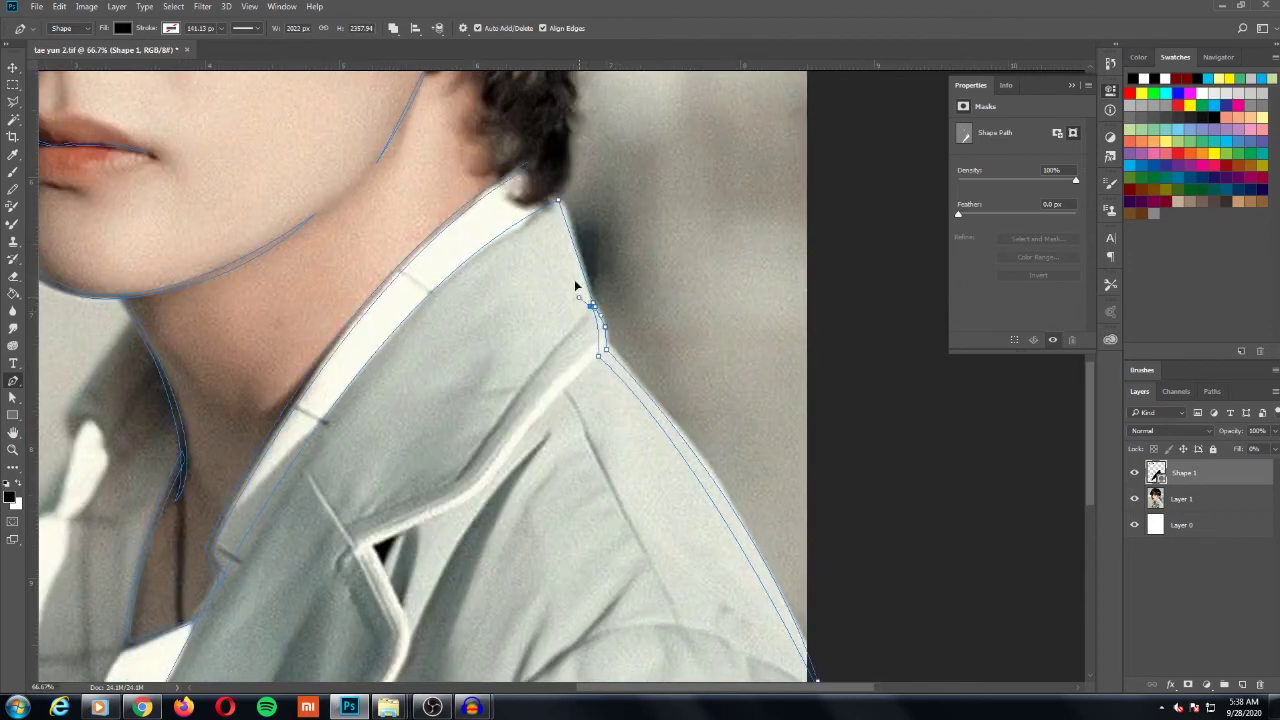
pyautogui.click(592, 306)
pyautogui.scroll(-2, 549, 240)
pyautogui.scroll(-2, 549, 240)
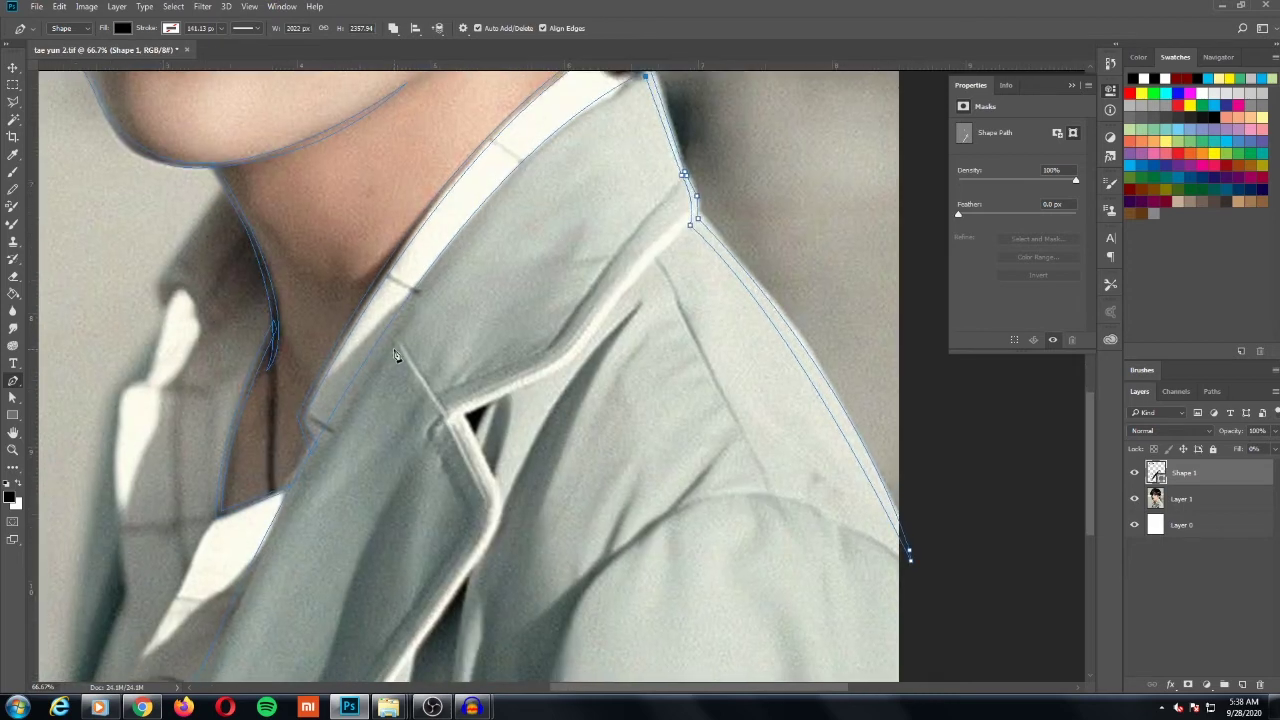
pyautogui.scroll(1, 494, 356)
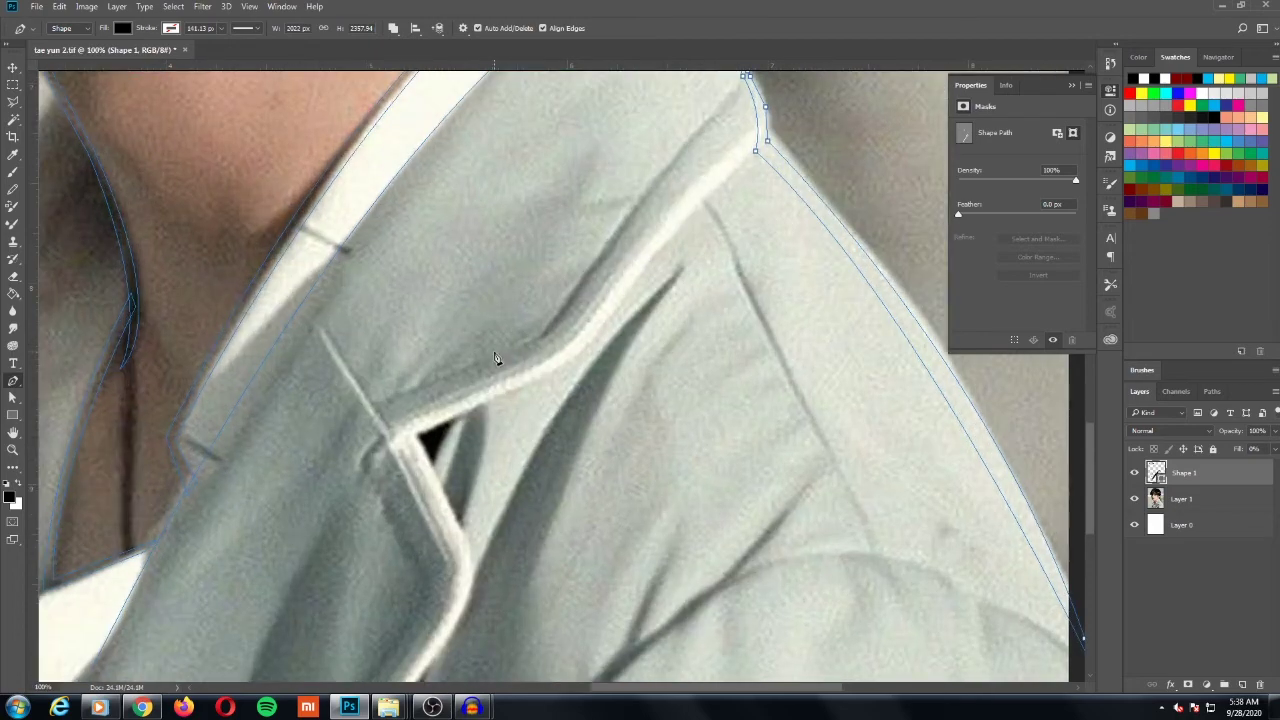
pyautogui.scroll(-1, 494, 356)
pyautogui.scroll(-1, 494, 356)
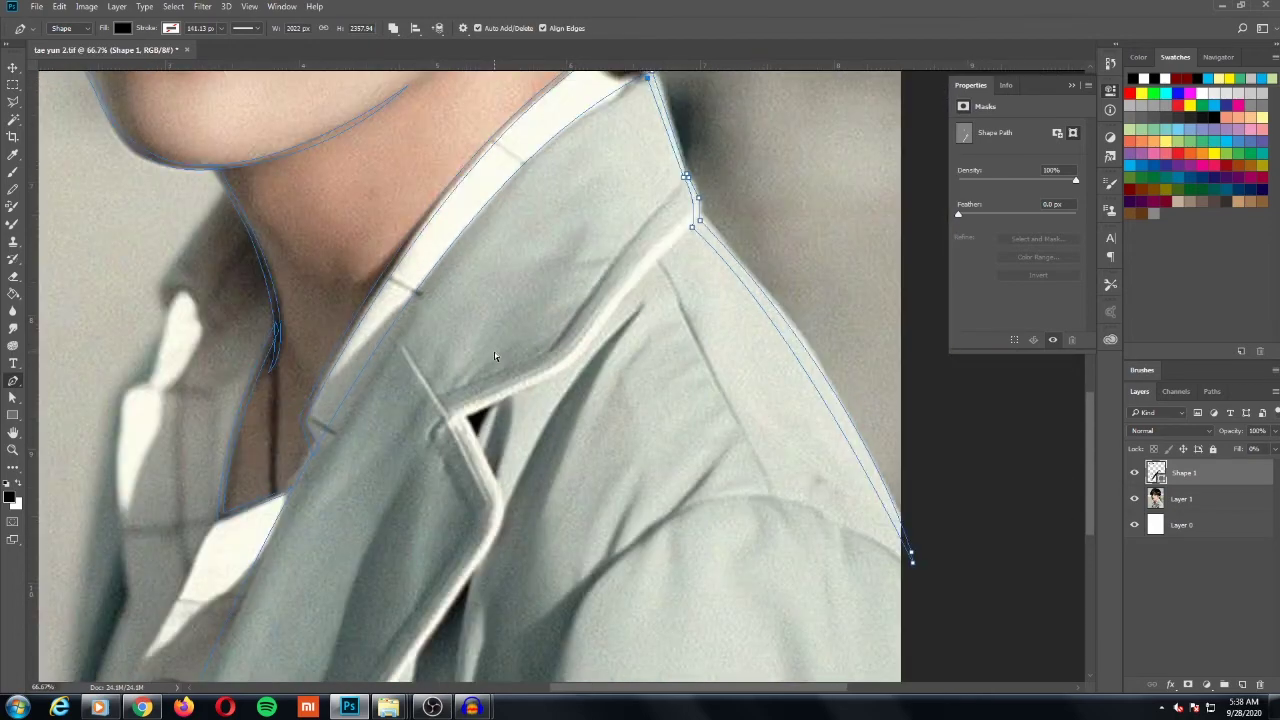
pyautogui.scroll(-1, 494, 356)
pyautogui.moveTo(420, 539); pyautogui.dragTo(426, 465)
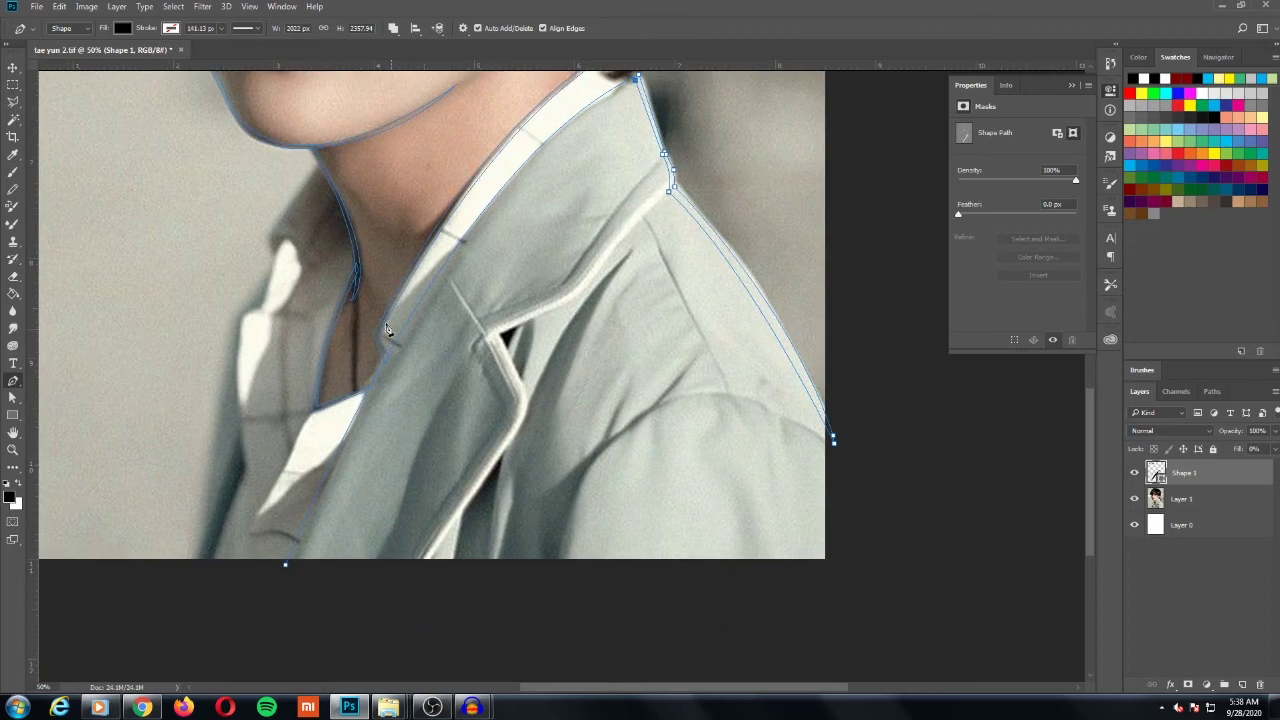
pyautogui.moveTo(392, 355)
pyautogui.mouseDown()
pyautogui.moveTo(298, 549)
pyautogui.moveTo(298, 538)
pyautogui.mouseUp()
# Step: Outline the lapel from below the image up to the collar corner and back down the notch
pyautogui.click(420, 570)
pyautogui.click(527, 403)
pyautogui.click(506, 334)
pyautogui.click(570, 293)
pyautogui.click(670, 190)
pyautogui.click(573, 292)
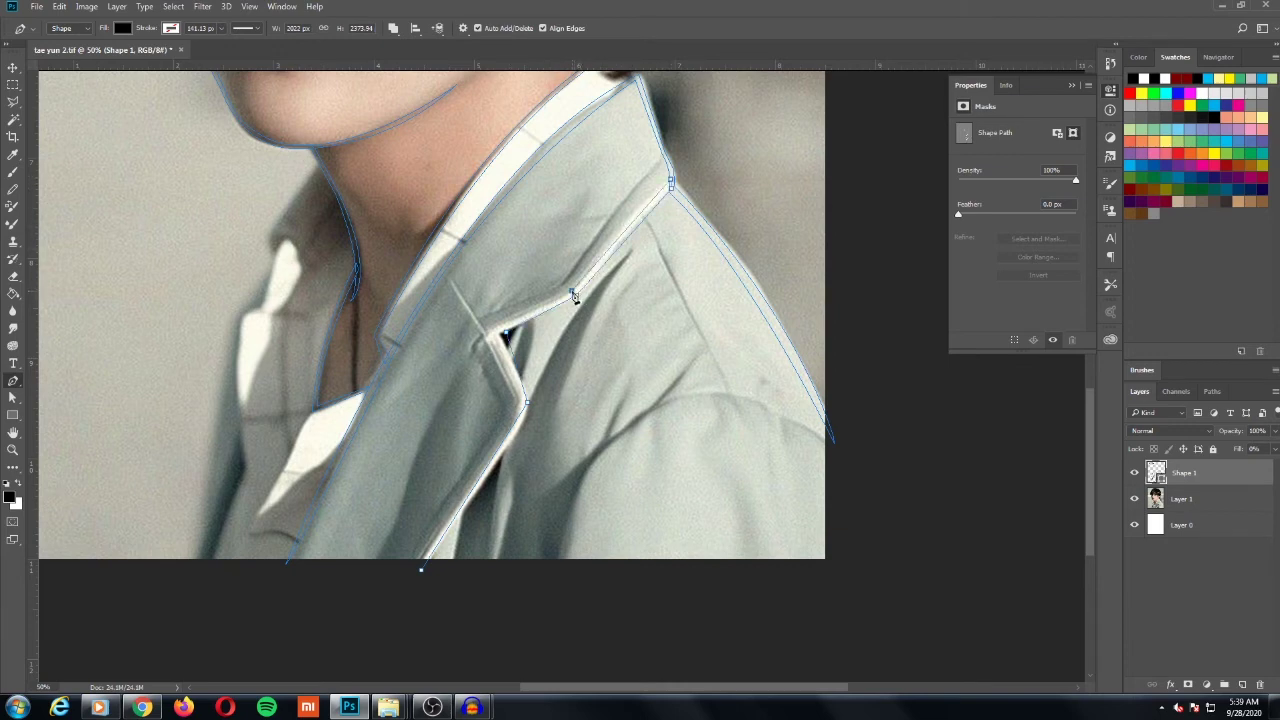
pyautogui.click(498, 328)
pyautogui.click(518, 400)
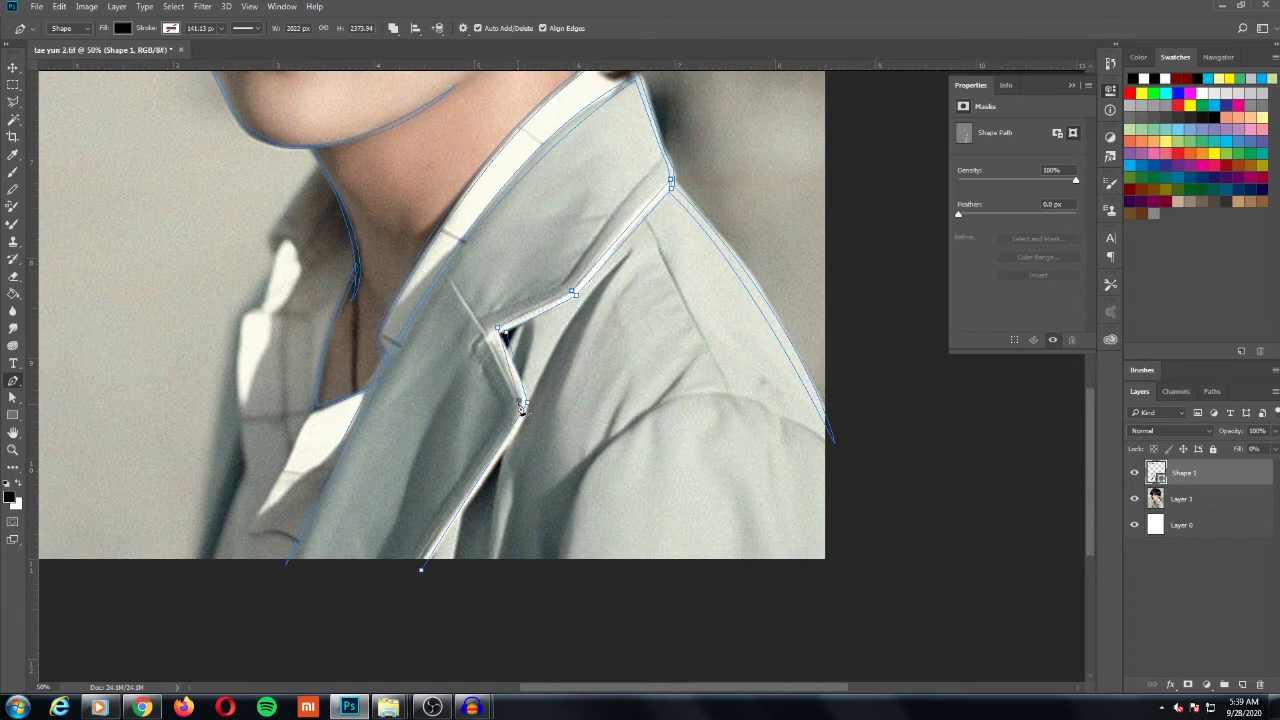
pyautogui.click(421, 575)
# Step: Draw a curved seam line across the shoulder from below the image, adjusting its handles
pyautogui.click(565, 568)
pyautogui.moveTo(724, 397); pyautogui.dragTo(873, 405)
pyautogui.keyDown('alt'); pyautogui.click(725, 398); pyautogui.keyUp('alt')
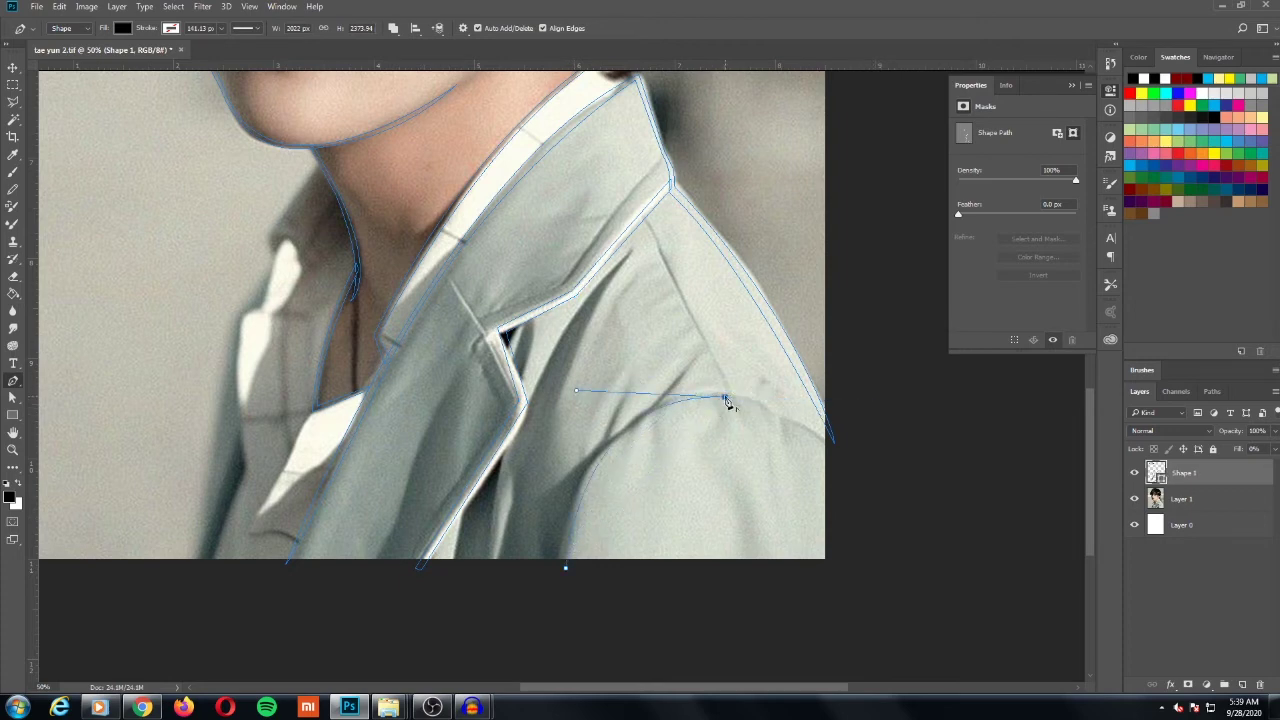
pyautogui.click(772, 421)
pyautogui.moveTo(773, 422); pyautogui.dragTo(685, 385)
pyautogui.click(727, 392)
pyautogui.moveTo(554, 568)
pyautogui.mouseDown()
pyautogui.moveTo(533, 713)
pyautogui.moveTo(521, 671)
pyautogui.mouseUp()
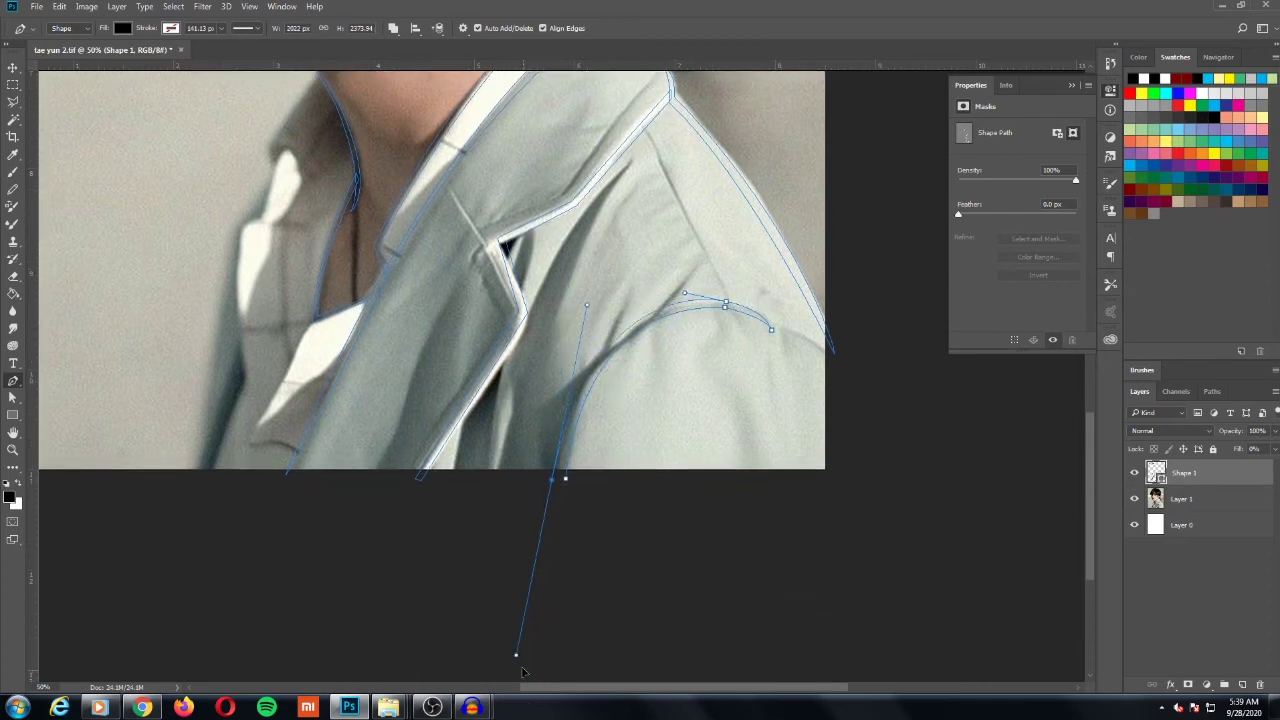
pyautogui.keyDown('alt'); pyautogui.click(551, 482); pyautogui.keyUp('alt')
pyautogui.moveTo(418, 341); pyautogui.dragTo(463, 353)
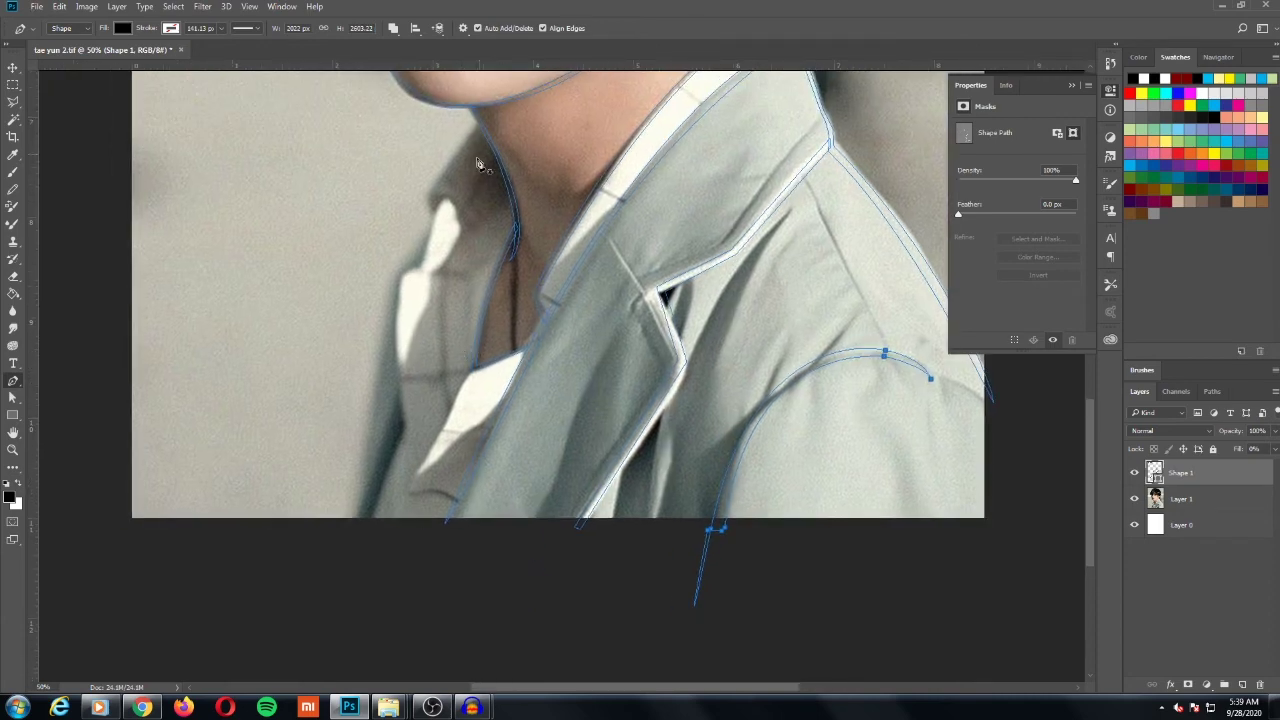
# Step: Trace a line from the neck down the left collar edge to the image's bottom, smoothing its points
pyautogui.press('Escape')
pyautogui.click(429, 200)
pyautogui.click(404, 276)
pyautogui.moveTo(402, 421); pyautogui.dragTo(413, 480)
pyautogui.click(371, 517)
pyautogui.moveTo(405, 277)
pyautogui.mouseDown()
pyautogui.moveTo(428, 243)
pyautogui.moveTo(410, 285)
pyautogui.mouseUp()
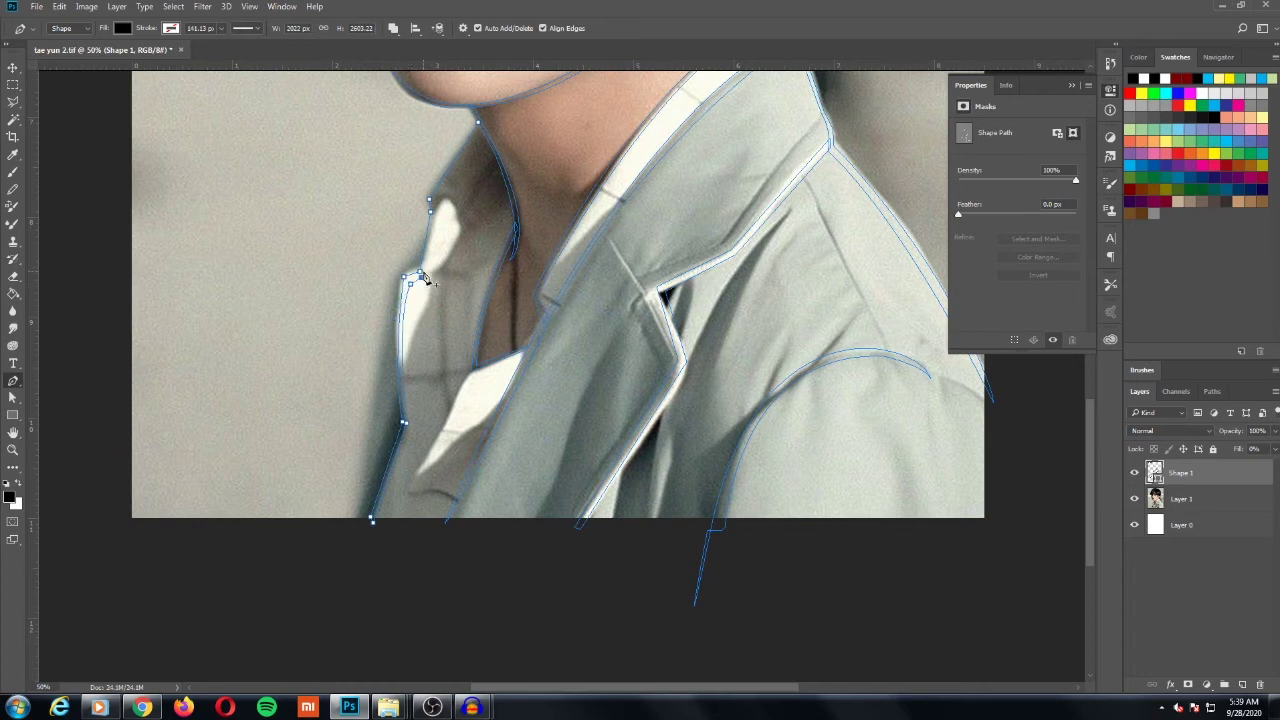
pyautogui.moveTo(431, 212); pyautogui.dragTo(437, 213)
pyautogui.keyDown('alt'); pyautogui.click(479, 123); pyautogui.keyUp('alt')
# Step: Add curved corner points along the outer left collar edge up toward the neck
pyautogui.scroll(1, 410, 300)
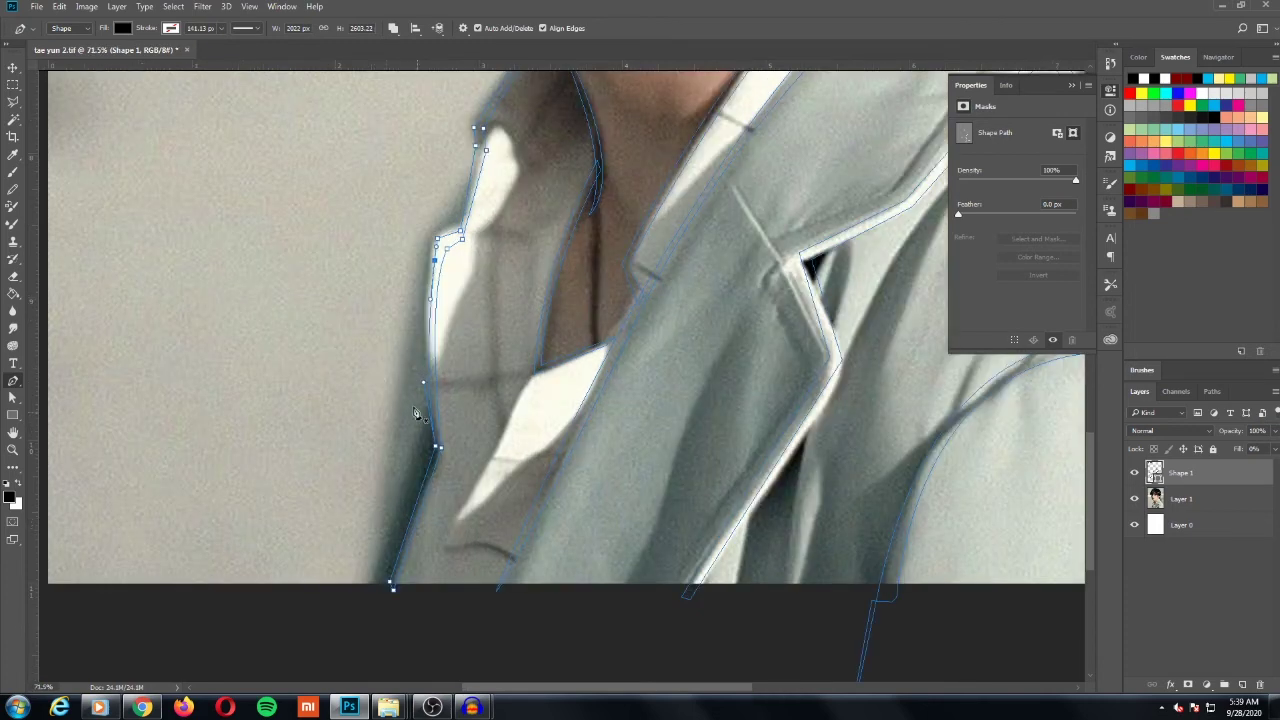
pyautogui.scroll(1, 435, 290)
pyautogui.moveTo(435, 290); pyautogui.dragTo(445, 252)
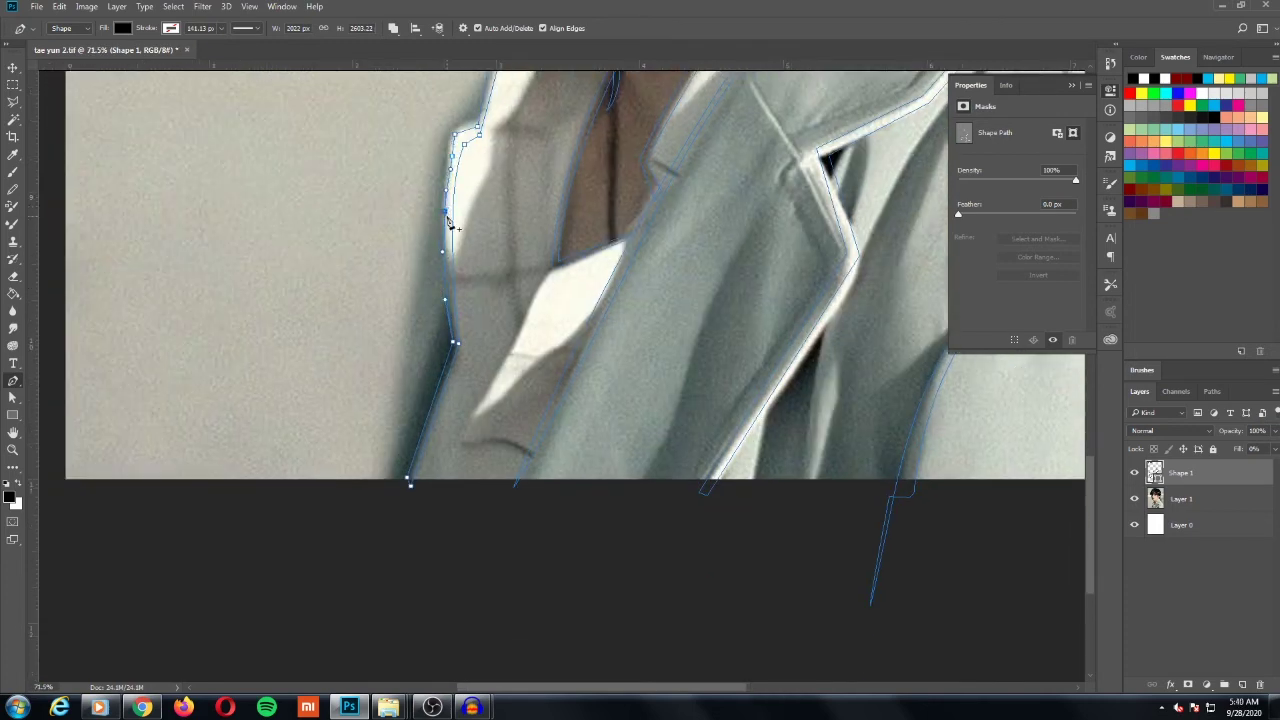
pyautogui.moveTo(383, 473); pyautogui.dragTo(357, 663)
pyautogui.keyDown('alt'); pyautogui.click(383, 474); pyautogui.keyUp('alt')
pyautogui.moveTo(448, 227)
pyautogui.mouseDown()
pyautogui.moveTo(496, 150)
pyautogui.moveTo(486, 155)
pyautogui.mouseUp()
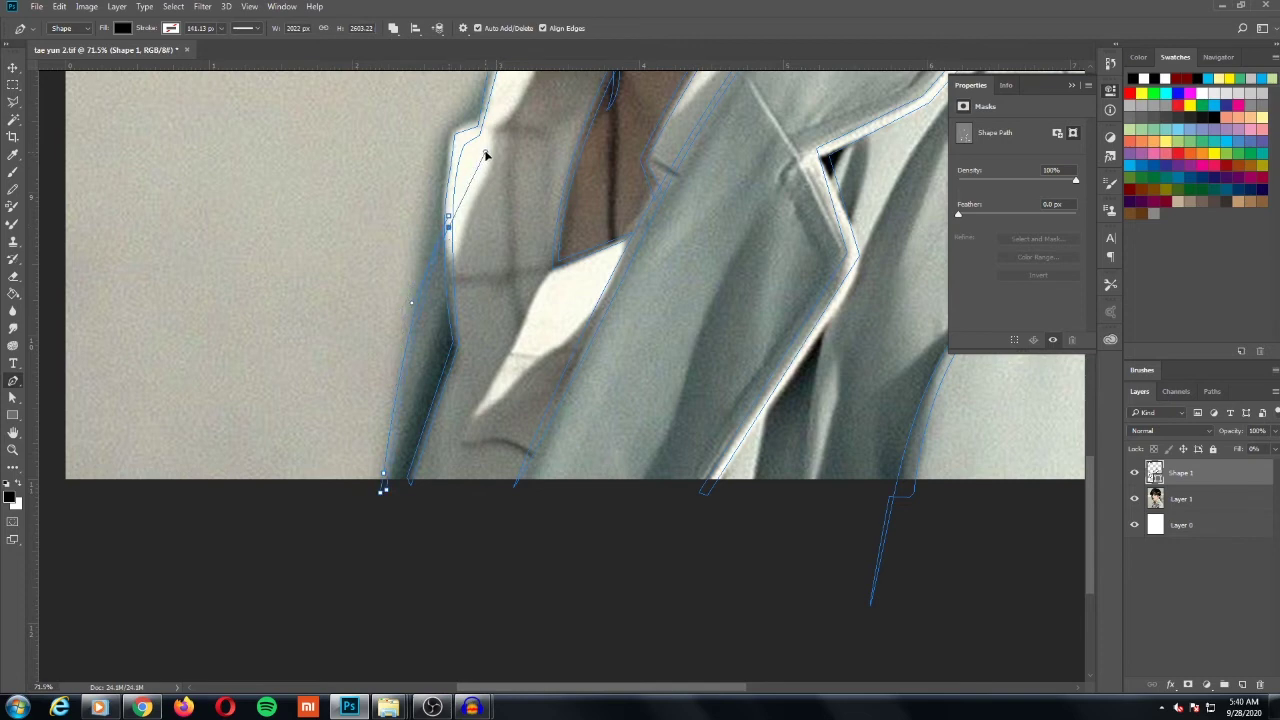
pyautogui.keyDown('alt'); pyautogui.click(448, 227); pyautogui.keyUp('alt')
# Step: Raise Shape 1's fill to 100% and hide Layer 1 so only black line art remains
pyautogui.hotkey('ctrl', '-')
pyautogui.hotkey('ctrl', '-')
pyautogui.hotkey('ctrl', '-')
pyautogui.hotkey('ctrl', '-')
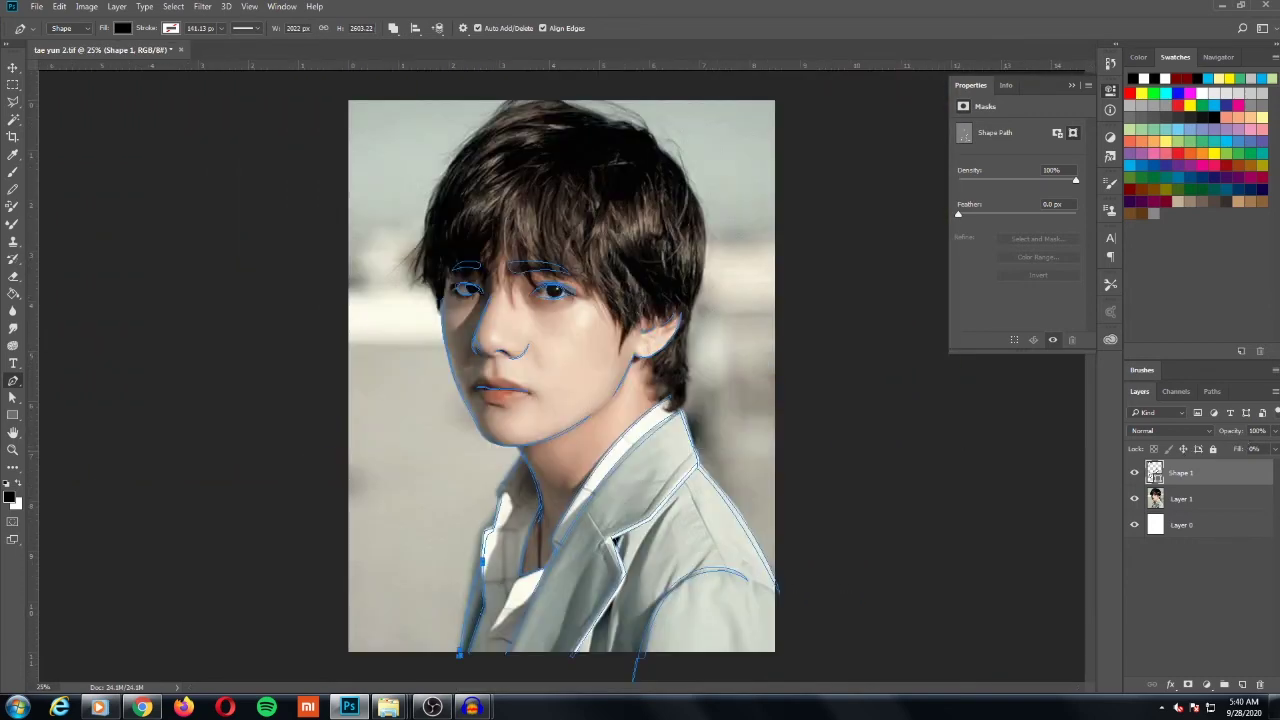
pyautogui.click(1275, 449)
pyautogui.moveTo(1214, 463); pyautogui.dragTo(1275, 462)
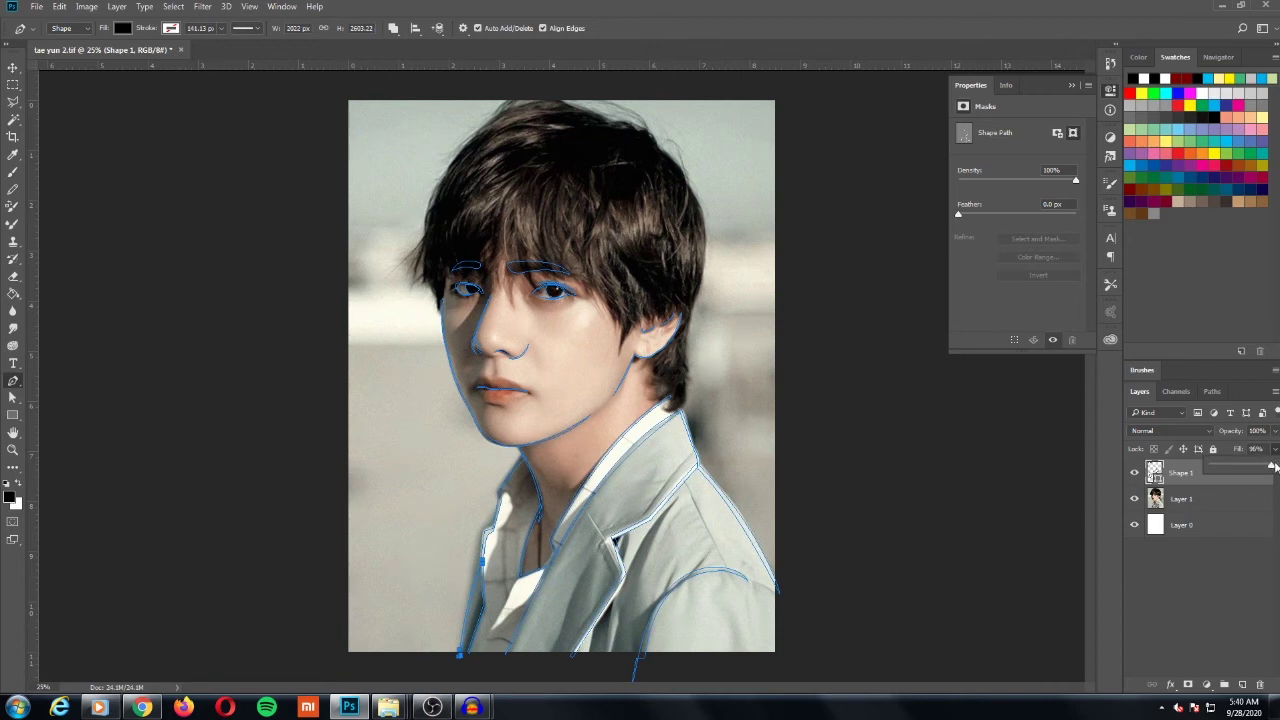
pyautogui.click(1166, 510)
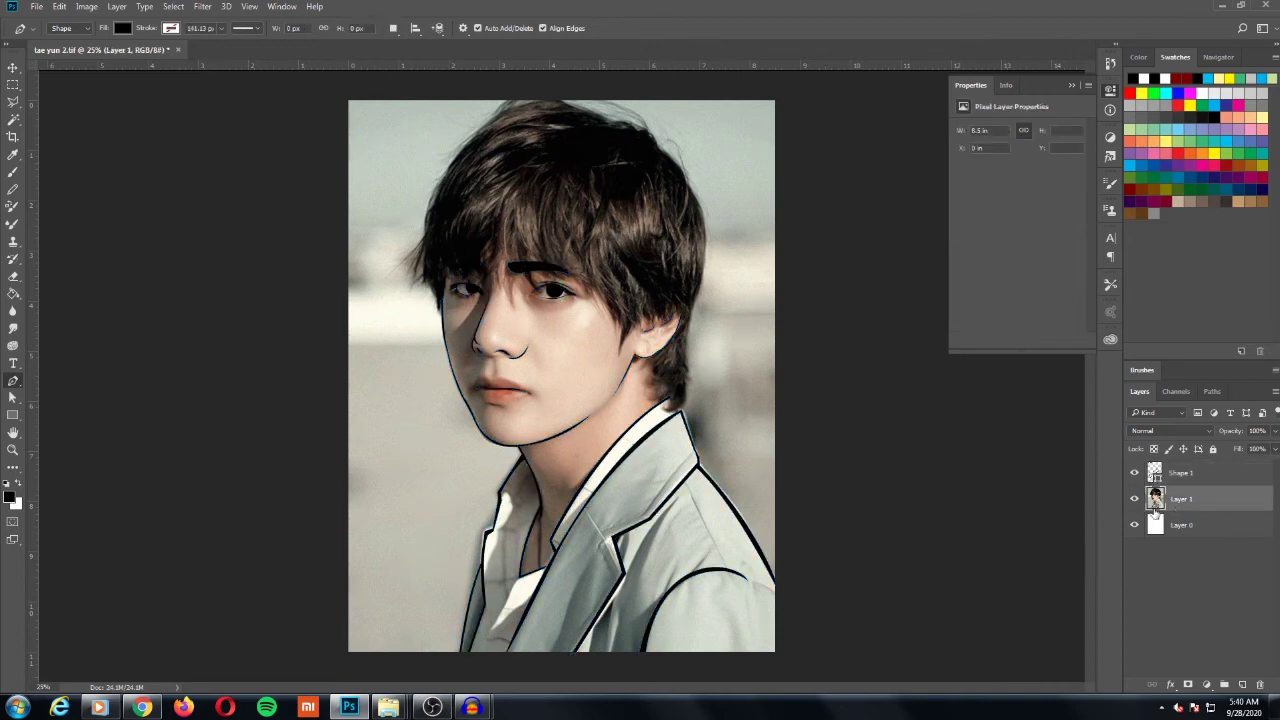
pyautogui.click(1135, 499)
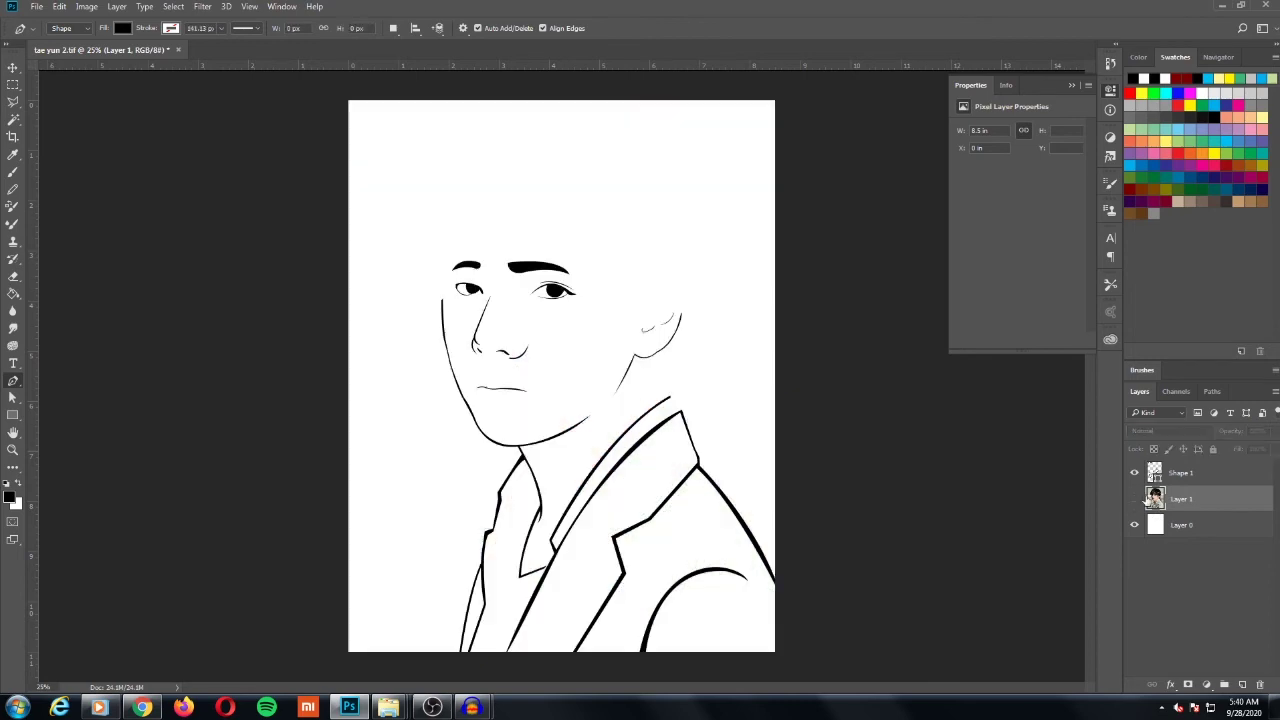
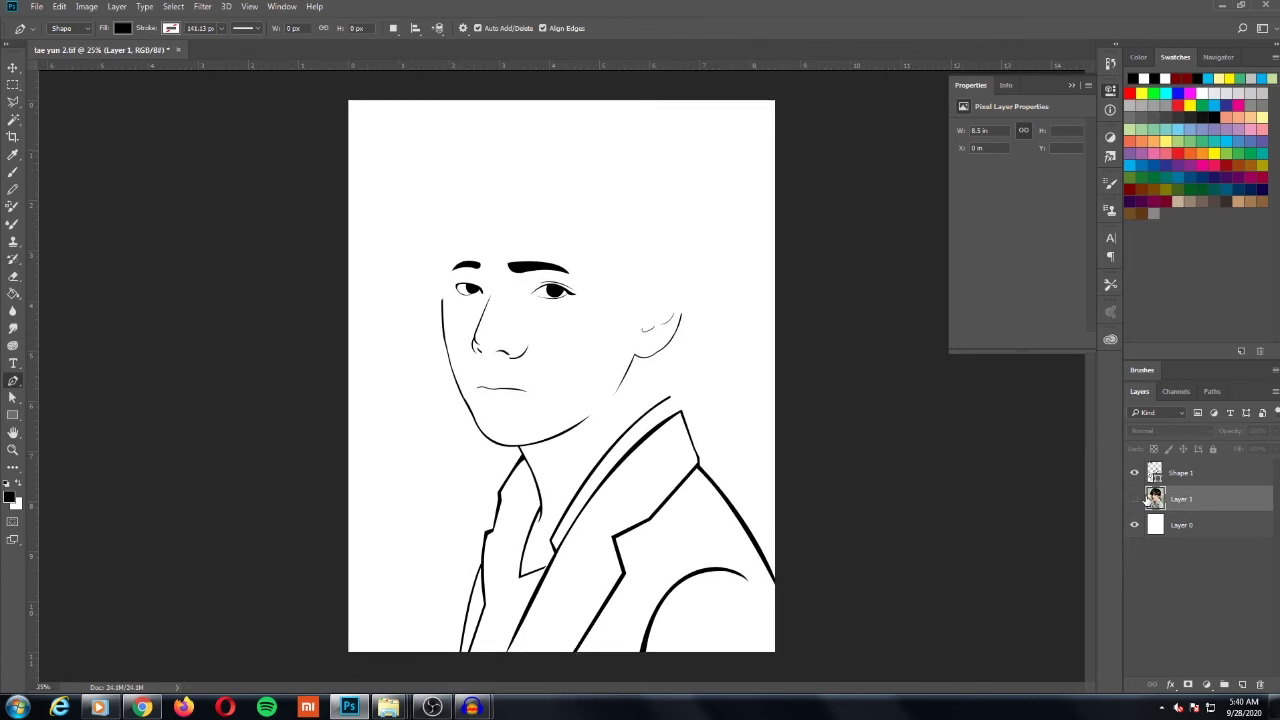
# Step: Show Layer 1's photo under the line art and start Shape 2 at the face edge by the hair
pyautogui.click(1134, 499)
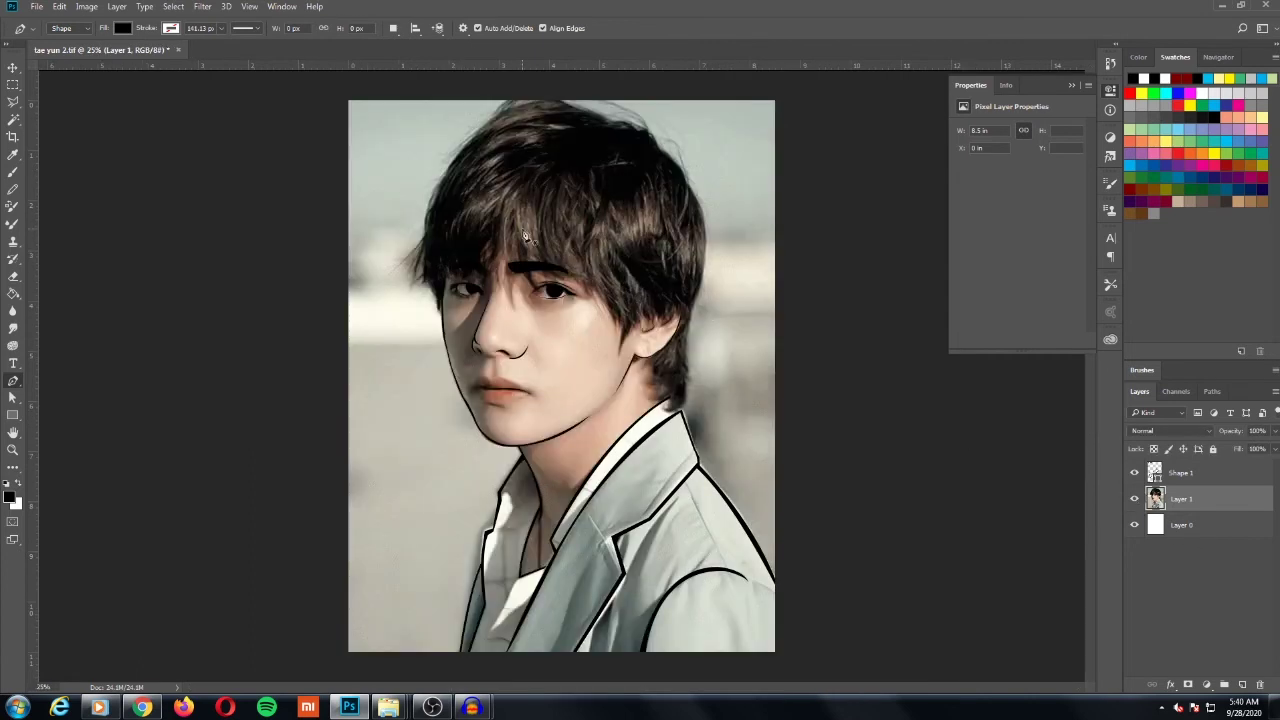
pyautogui.hotkey('ctrl', '+')
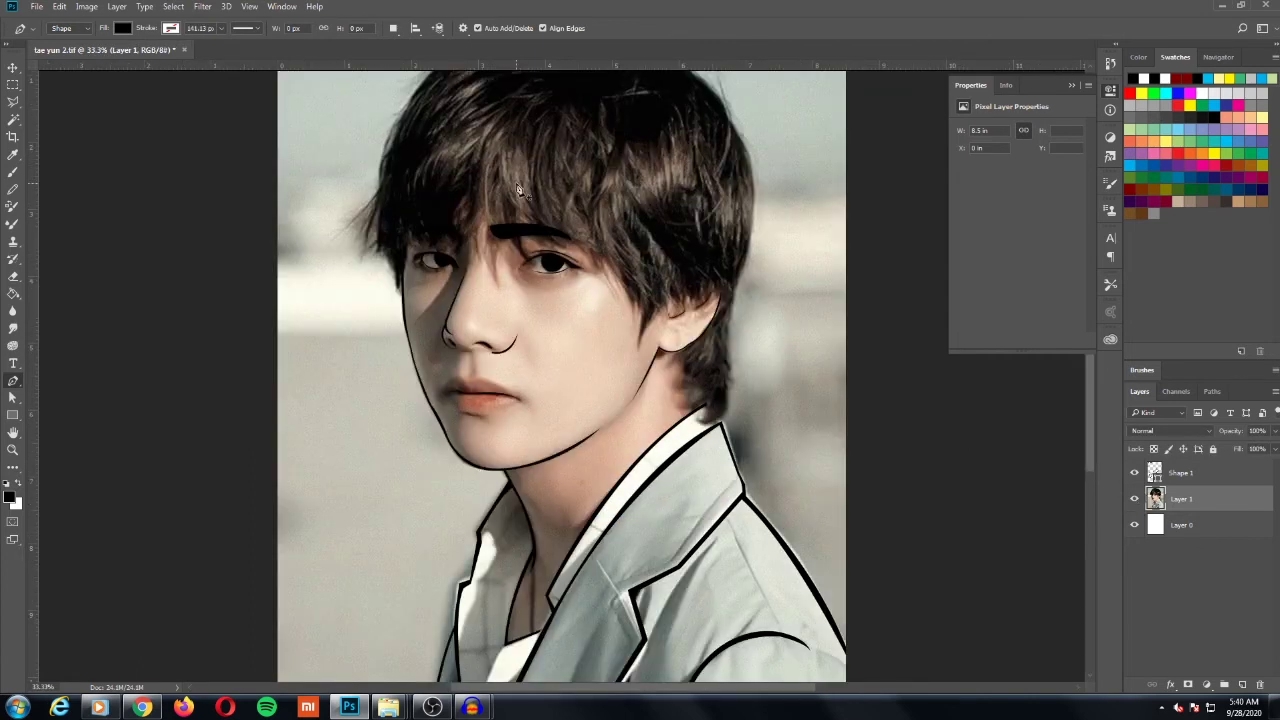
pyautogui.hotkey('ctrl', '+')
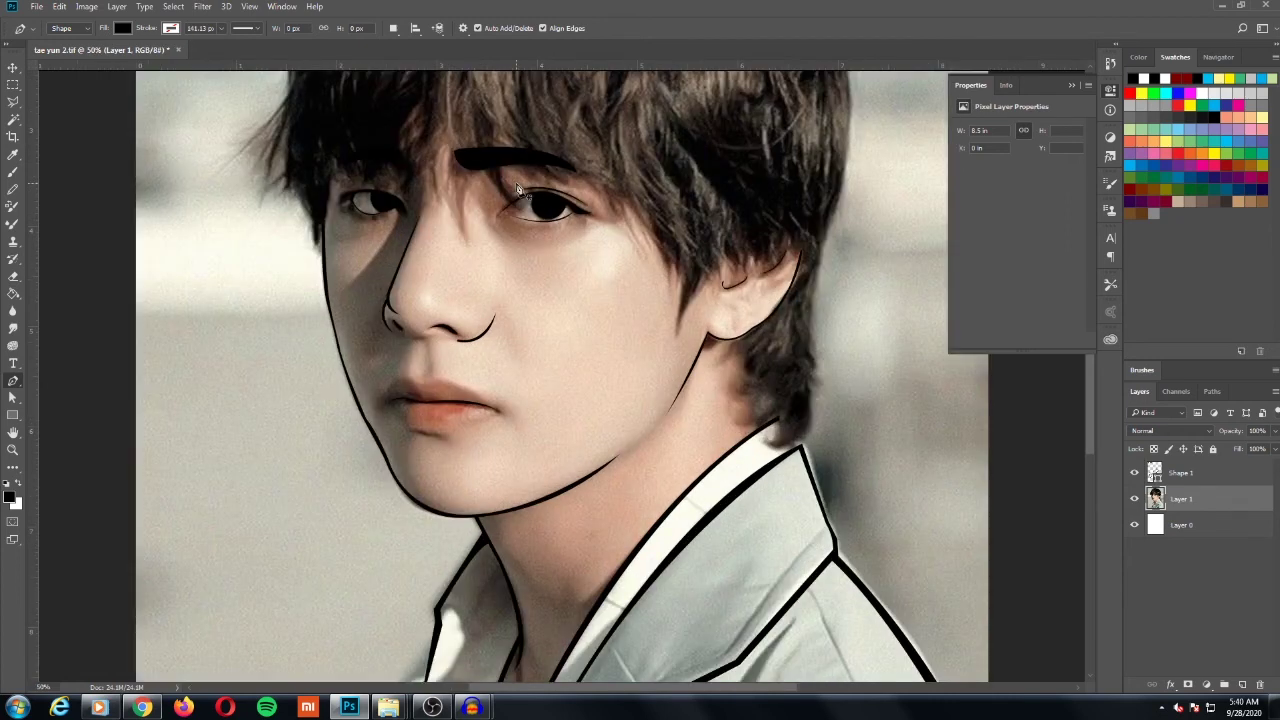
pyautogui.moveTo(223, 222); pyautogui.dragTo(143, 316)
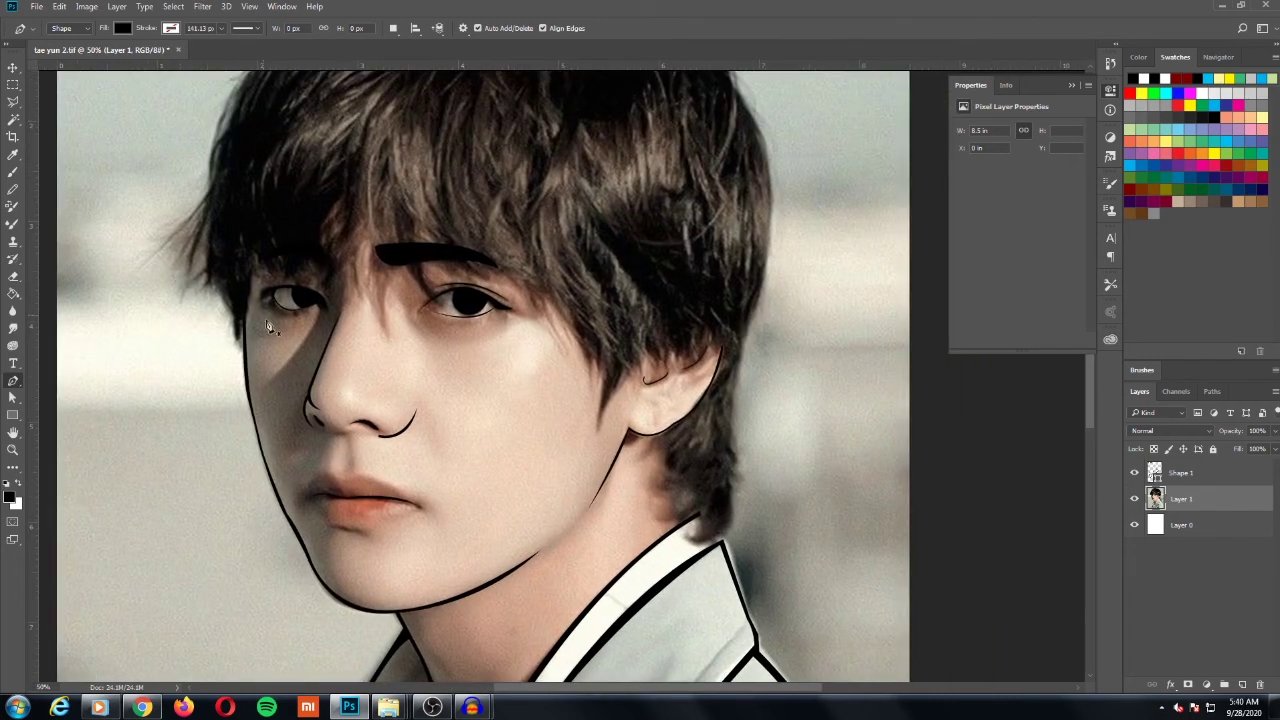
pyautogui.click(238, 348)
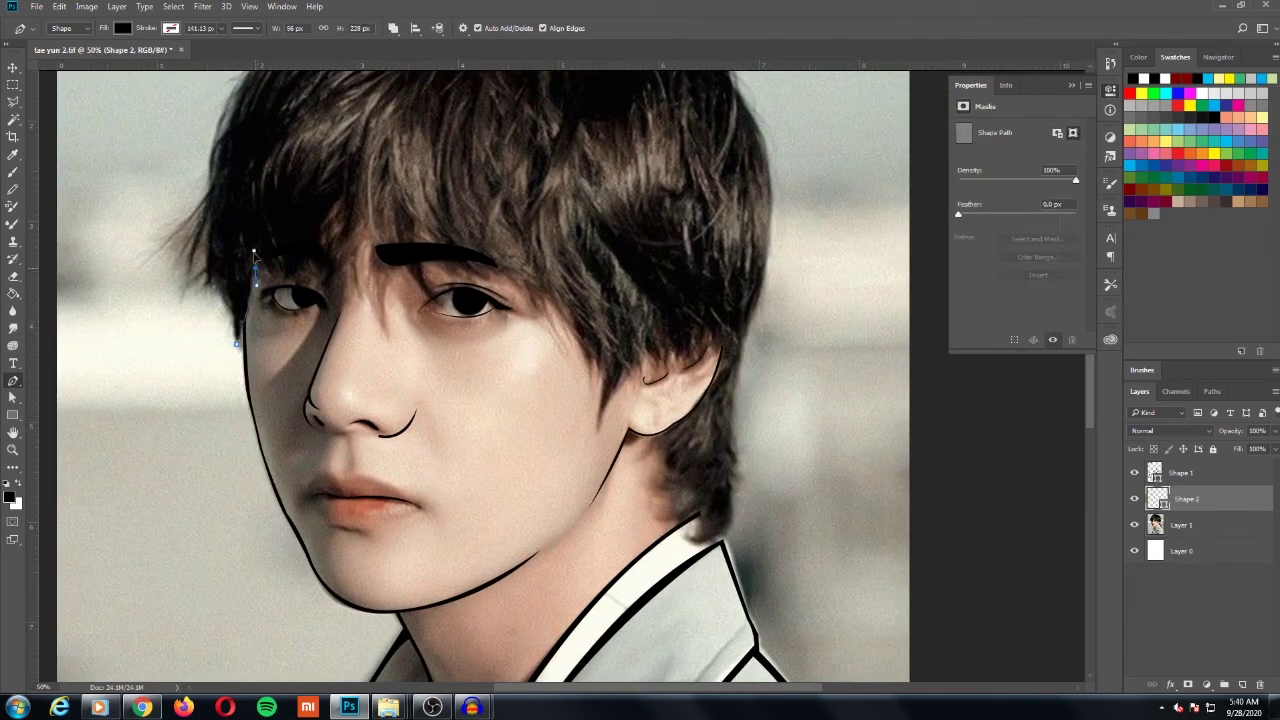
# Step: Curve the first outline up into the hair and set Shape 2's Fill to 0% at 100% zoom
pyautogui.moveTo(257, 236); pyautogui.dragTo(259, 271)
pyautogui.click(257, 269)
pyautogui.hotkey('ctrl', '+')
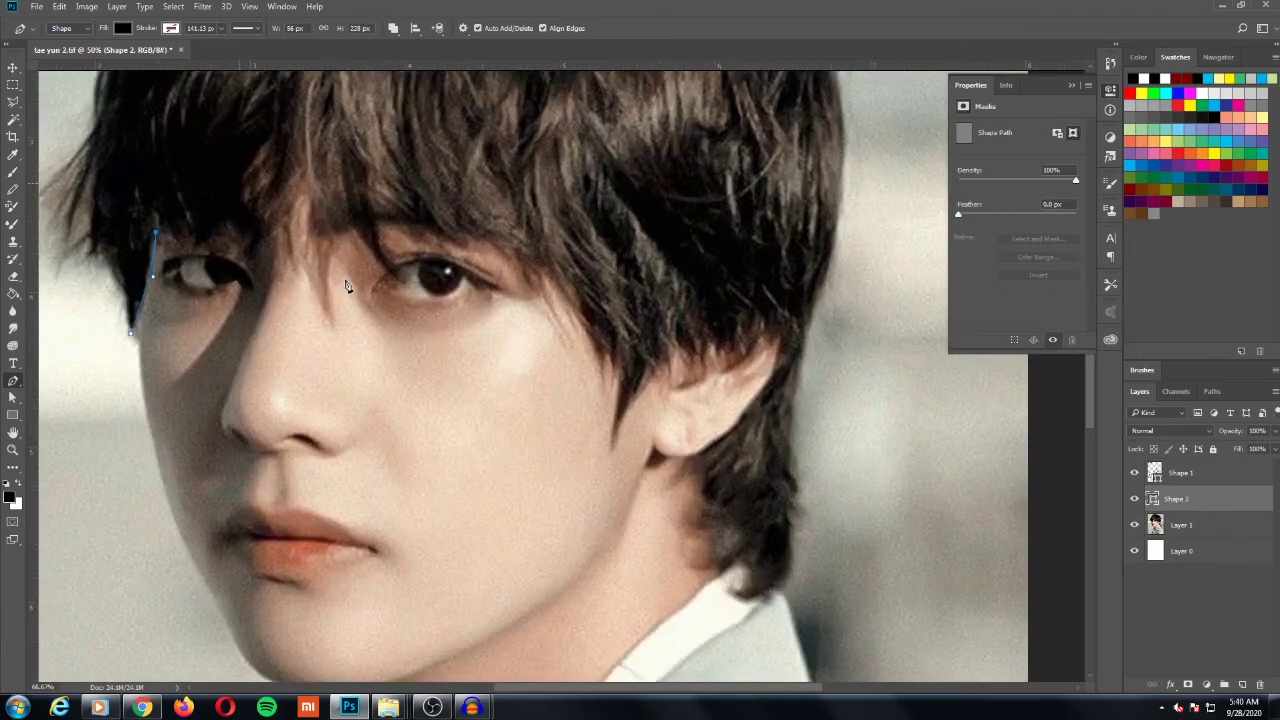
pyautogui.moveTo(277, 257); pyautogui.dragTo(551, 417)
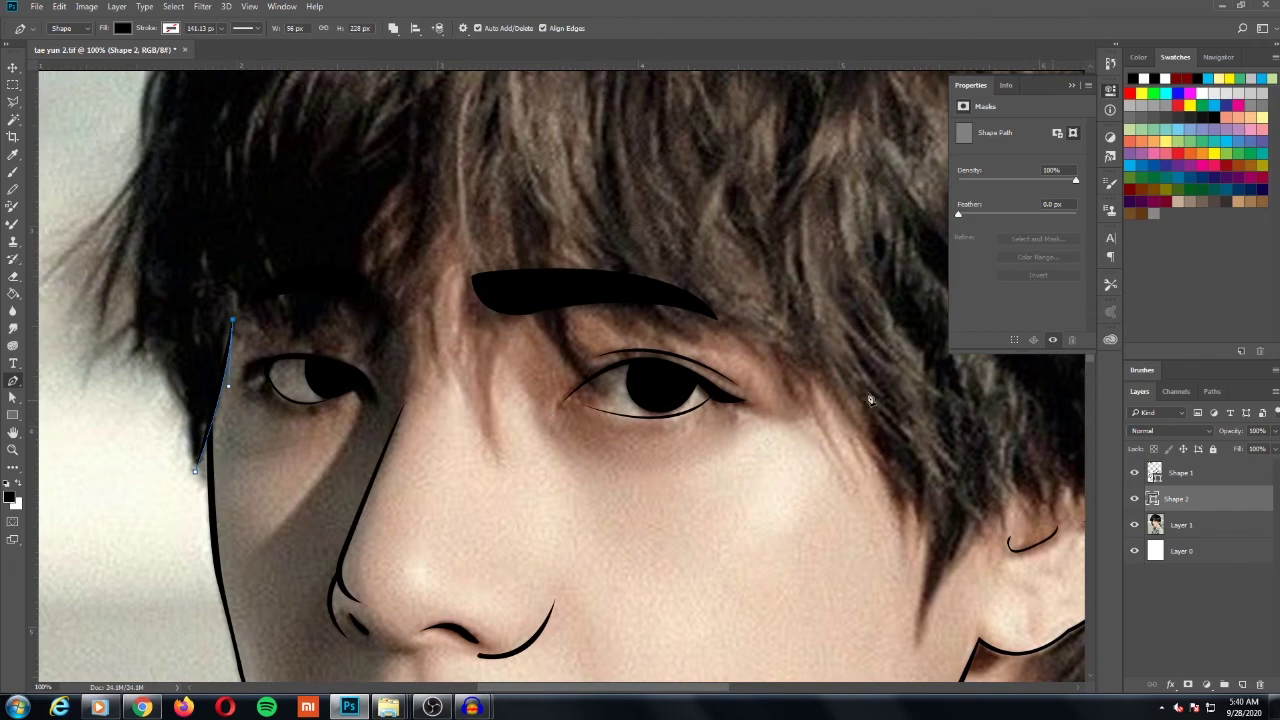
pyautogui.click(1275, 449)
pyautogui.moveTo(1272, 465); pyautogui.dragTo(1212, 465)
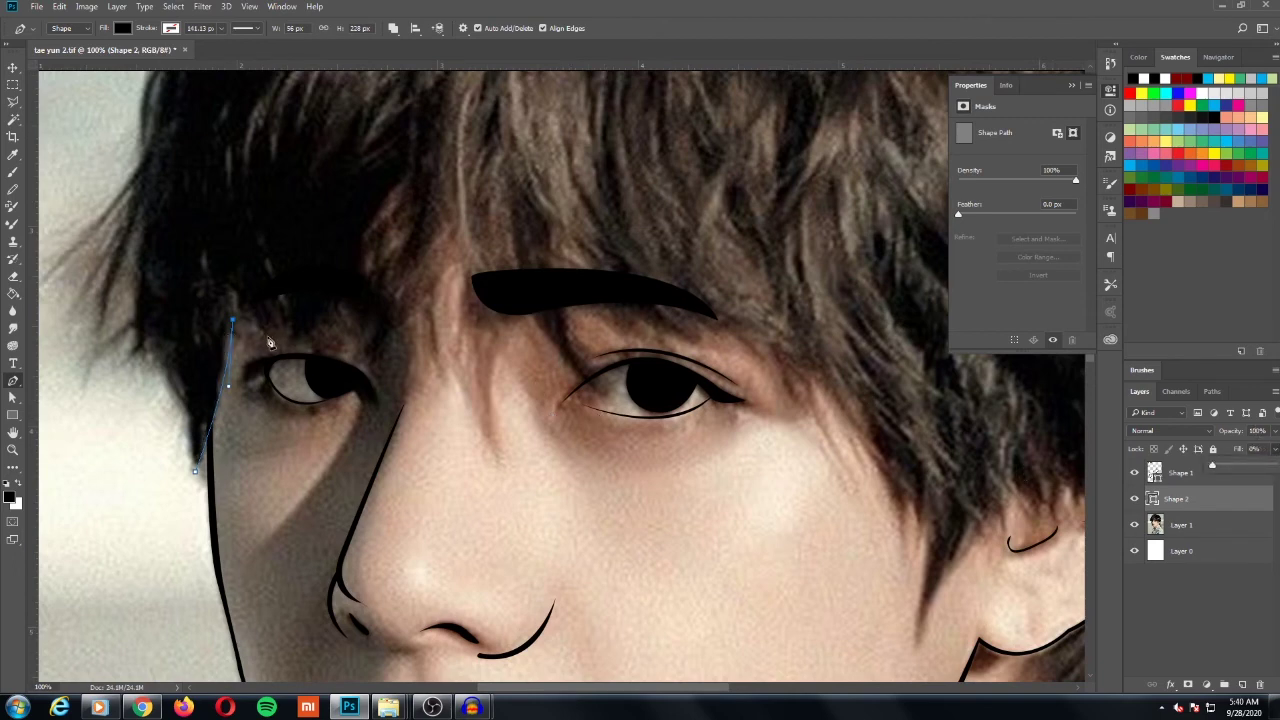
# Step: Trace the first two pointed strand tips at the start of the left fringe
pyautogui.moveTo(270, 338)
pyautogui.mouseDown()
pyautogui.moveTo(243, 304)
pyautogui.moveTo(243, 272)
pyautogui.mouseUp()
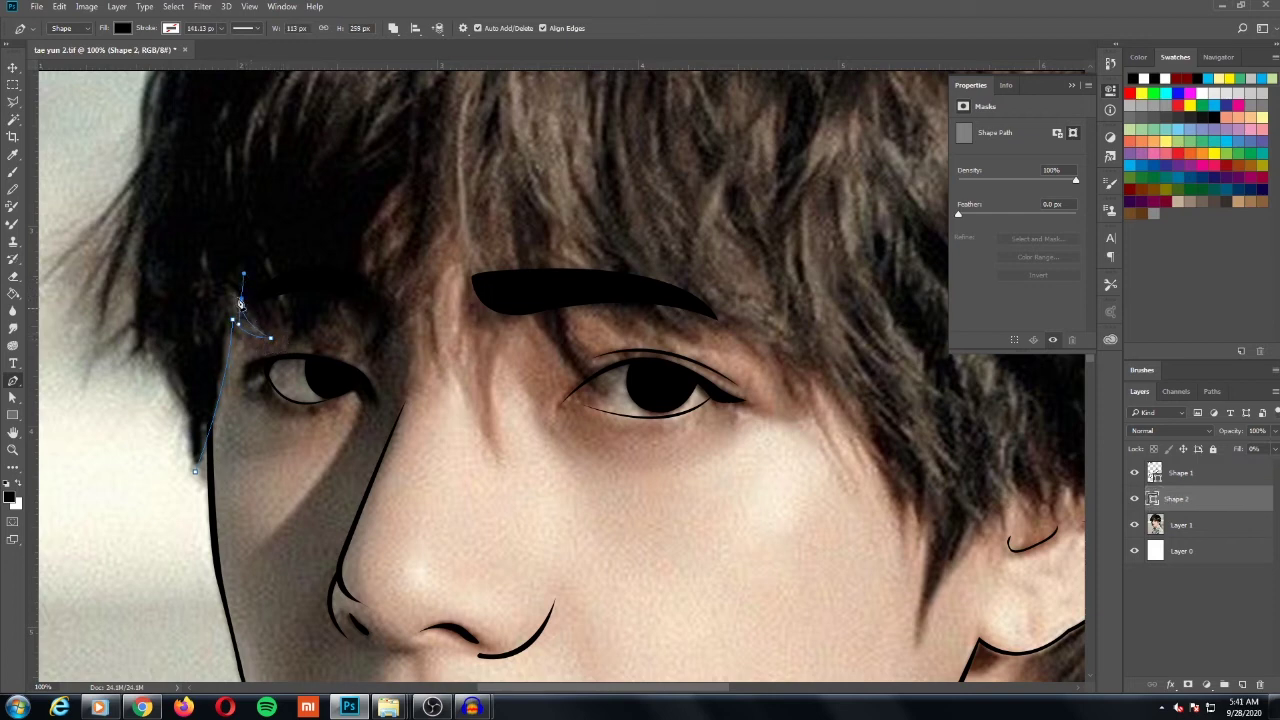
pyautogui.moveTo(244, 305); pyautogui.dragTo(311, 345)
pyautogui.keyDown('alt'); pyautogui.click(271, 337); pyautogui.keyUp('alt')
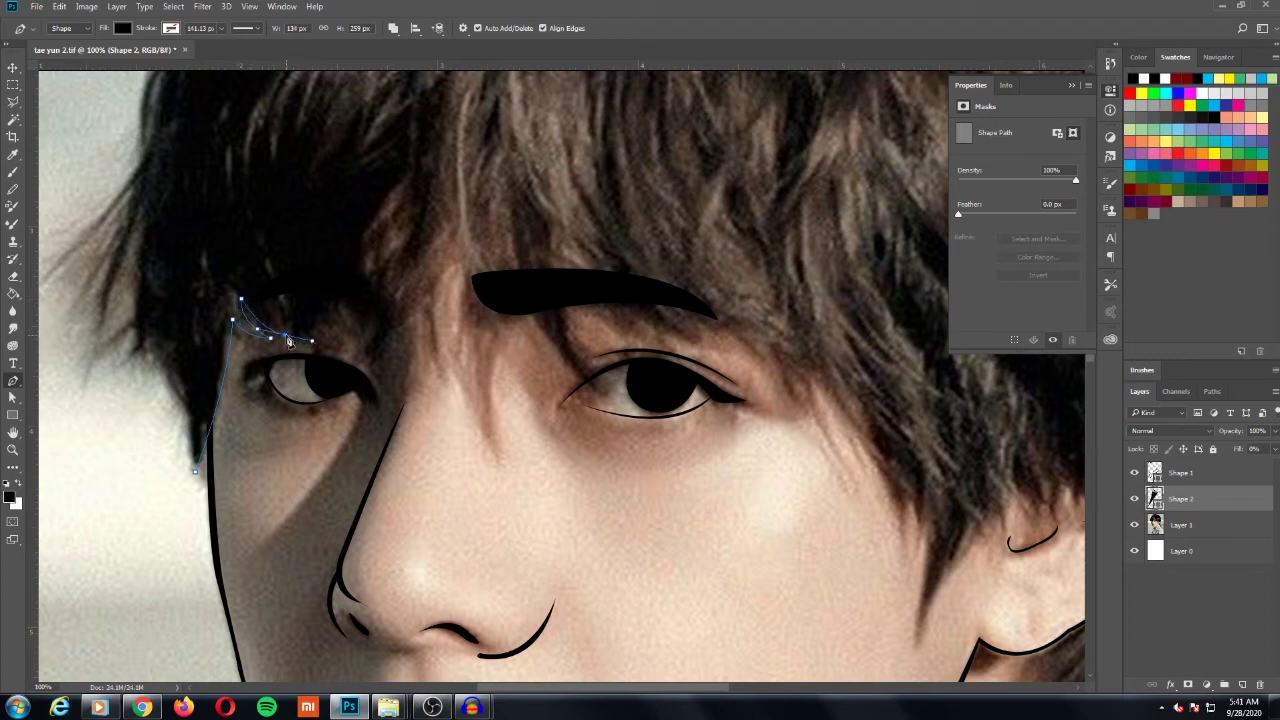
pyautogui.moveTo(255, 243); pyautogui.dragTo(257, 190)
pyautogui.keyDown('alt'); pyautogui.click(256, 243); pyautogui.keyUp('alt')
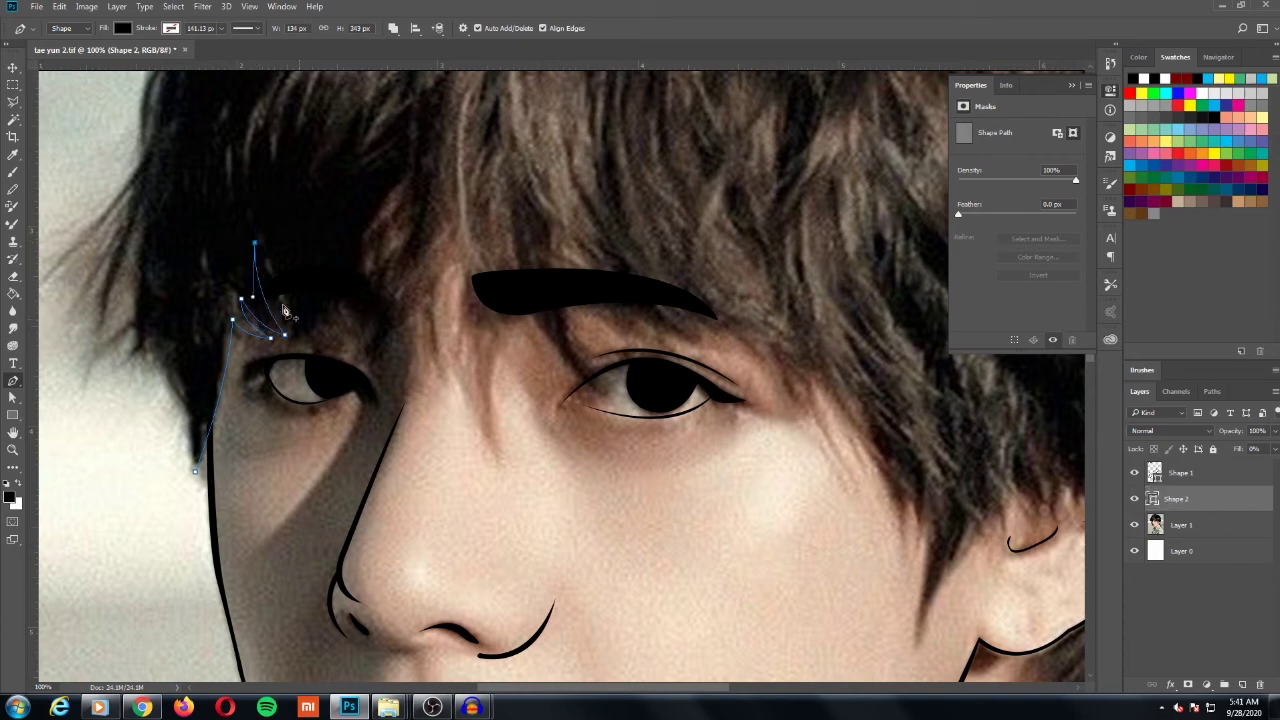
pyautogui.moveTo(289, 312); pyautogui.dragTo(306, 320)
pyautogui.moveTo(276, 254); pyautogui.dragTo(275, 231)
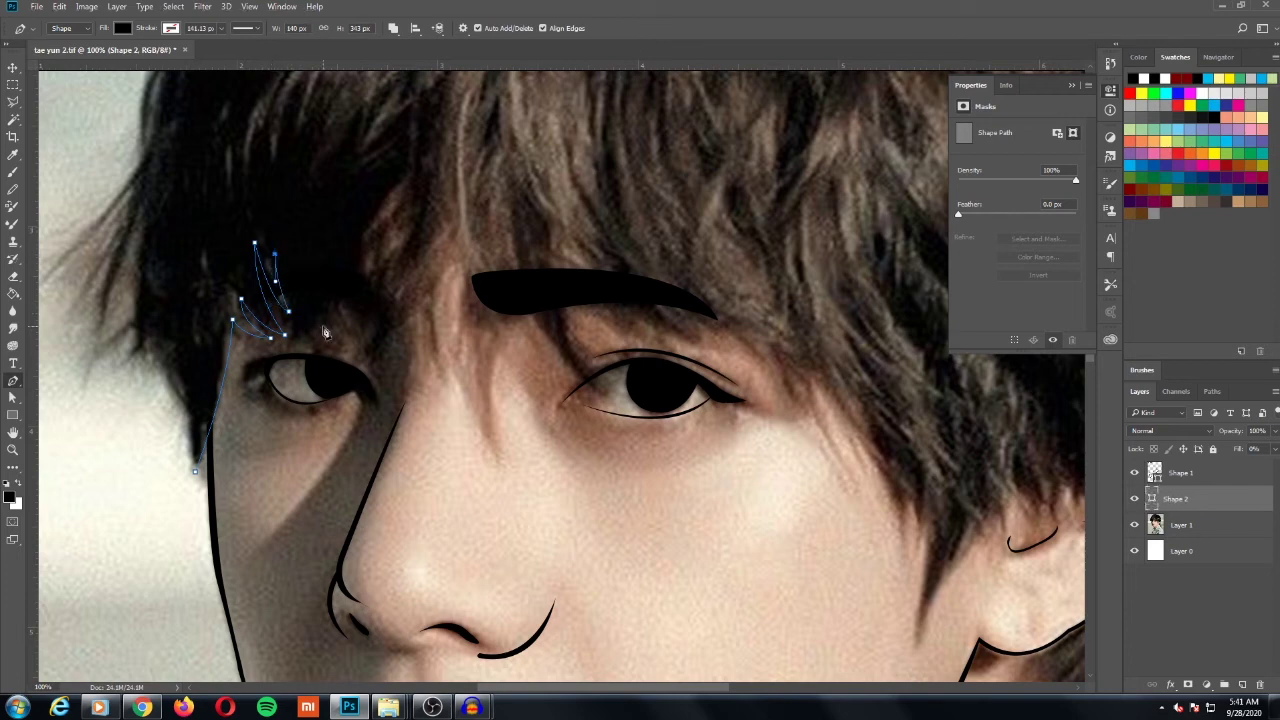
pyautogui.moveTo(322, 325); pyautogui.dragTo(353, 340)
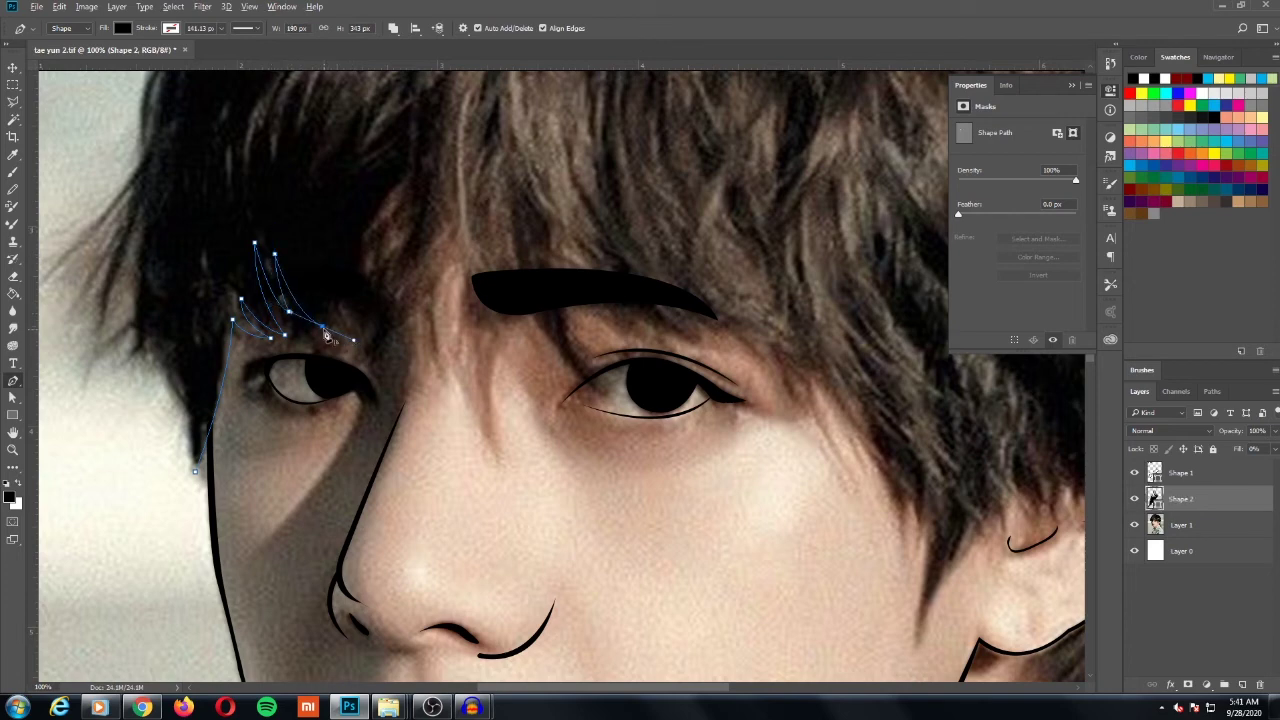
# Step: Trace more strand tips above the left eye, ending on a tall strand tip
pyautogui.moveTo(312, 258); pyautogui.dragTo(318, 220)
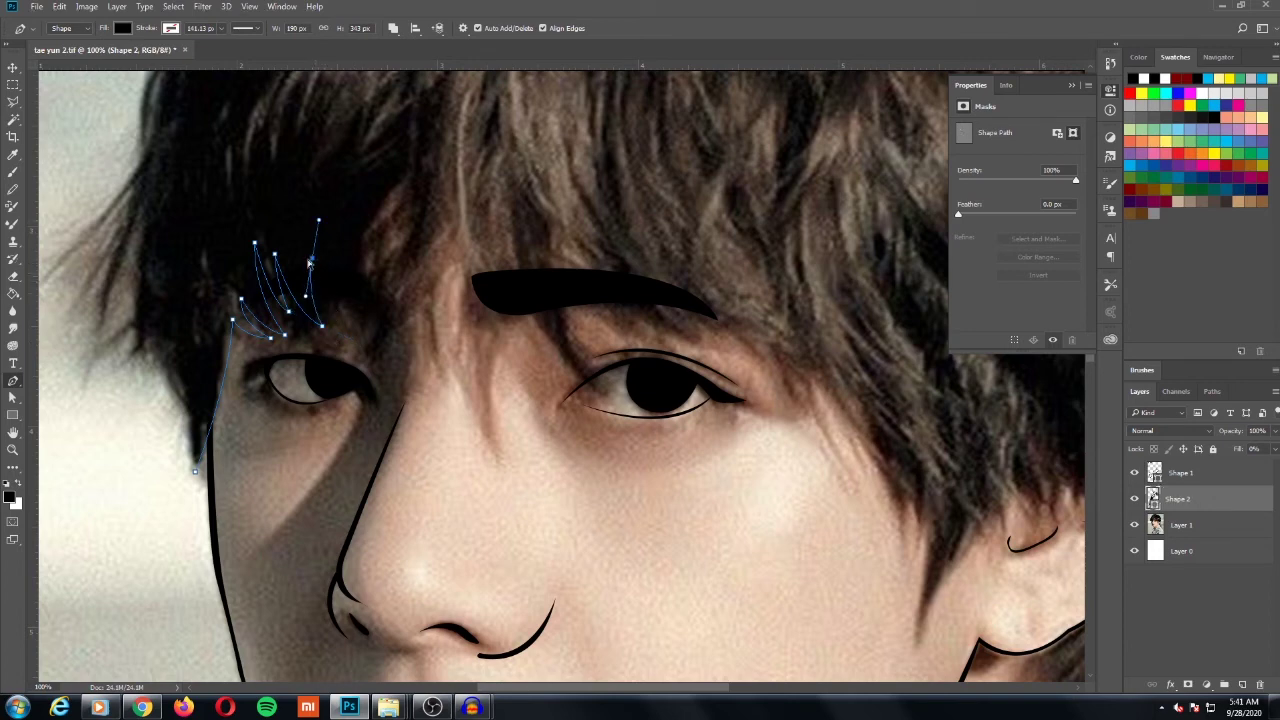
pyautogui.moveTo(316, 263); pyautogui.dragTo(317, 263)
pyautogui.moveTo(336, 327); pyautogui.dragTo(380, 346)
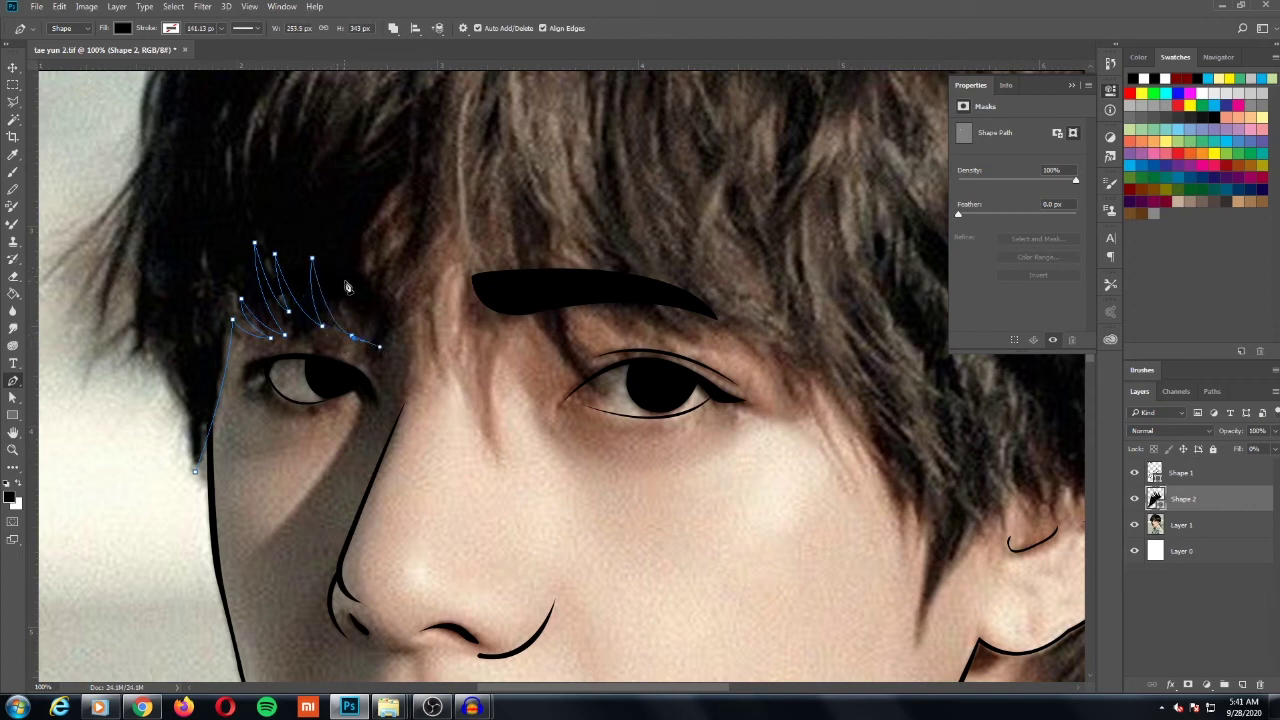
pyautogui.moveTo(351, 337); pyautogui.dragTo(349, 339)
pyautogui.moveTo(337, 266); pyautogui.dragTo(338, 230)
pyautogui.moveTo(382, 333); pyautogui.dragTo(416, 350)
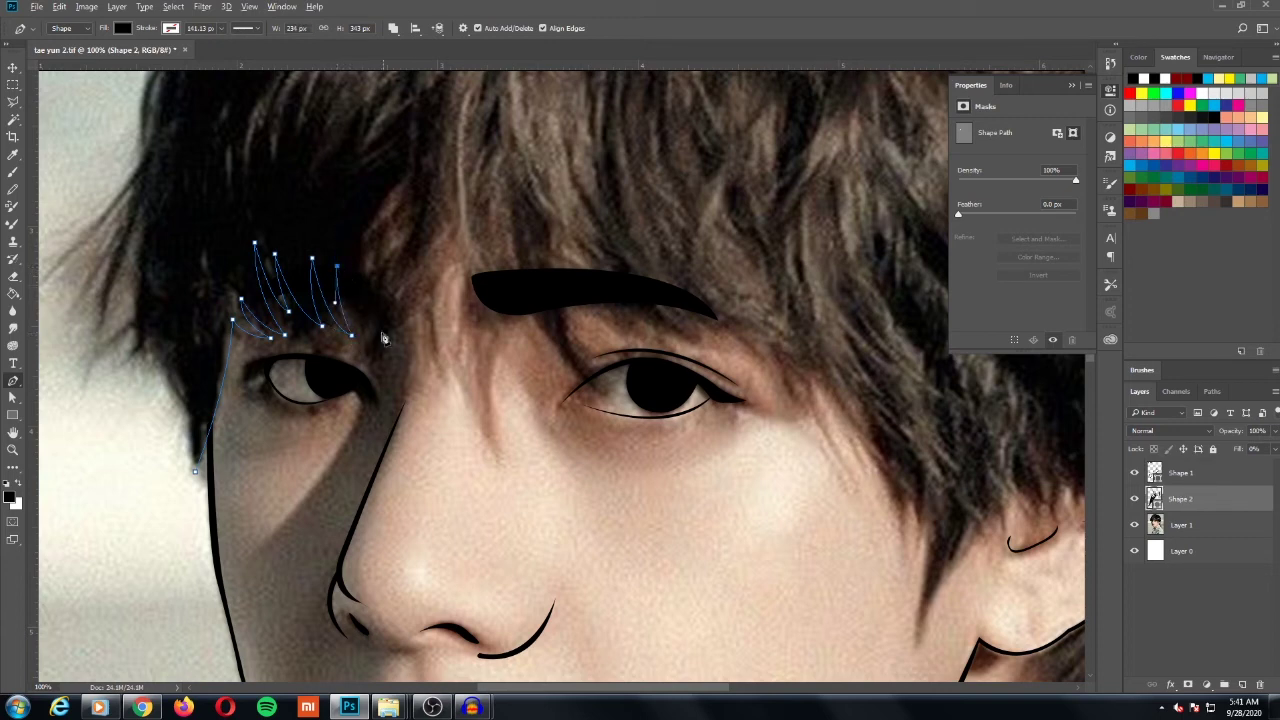
pyautogui.keyDown('alt'); pyautogui.click(382, 333); pyautogui.keyUp('alt')
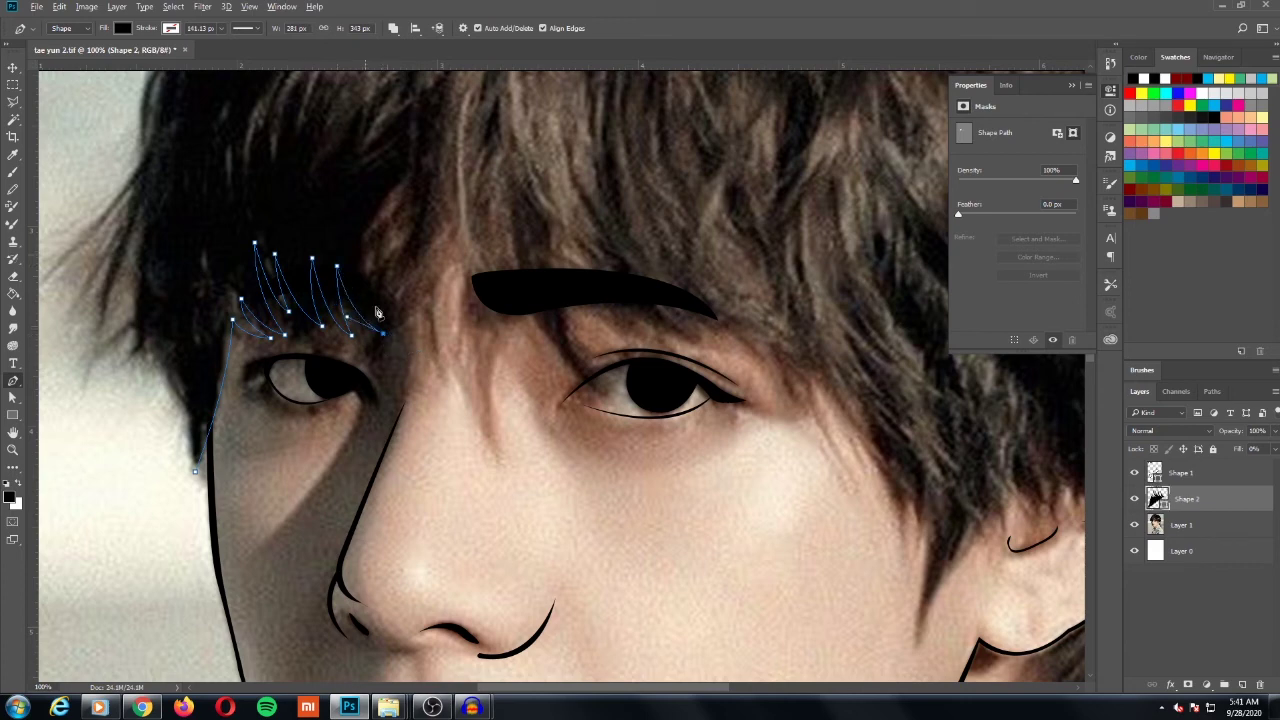
pyautogui.moveTo(383, 212); pyautogui.dragTo(420, 172)
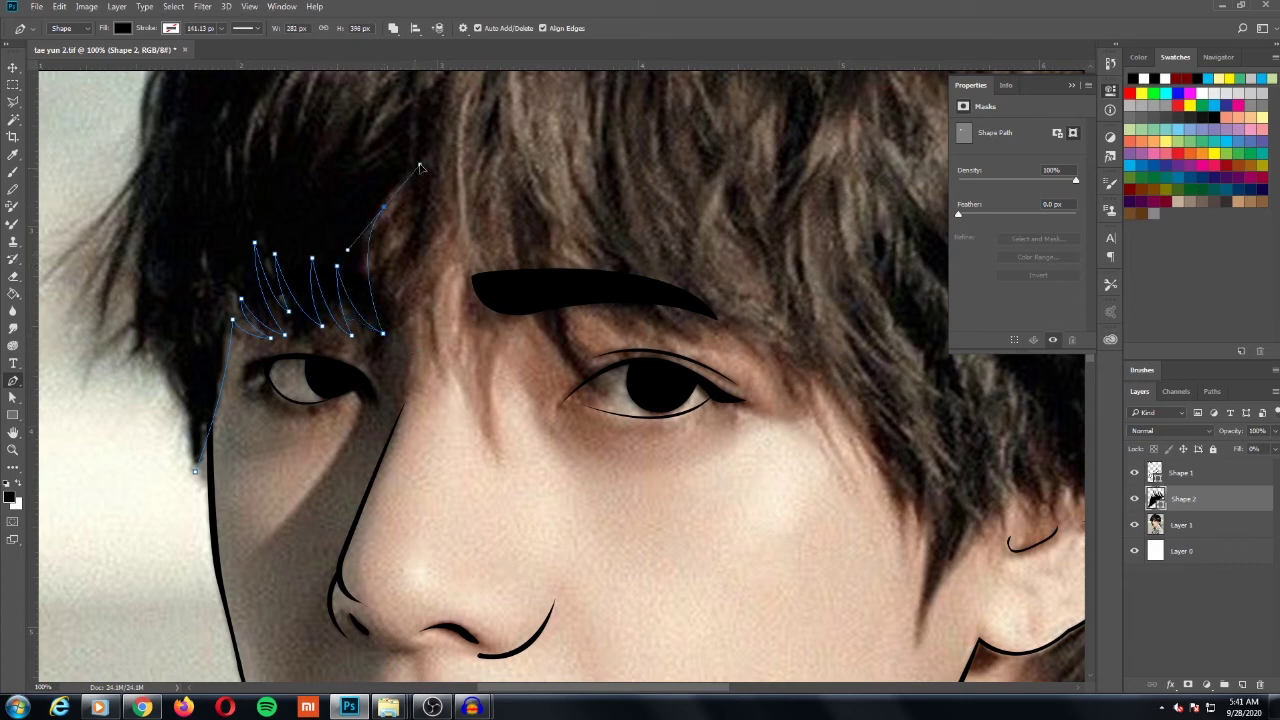
# Step: Trace pointed strands across the middle of the fringe down toward the eyebrow
pyautogui.keyDown('alt'); pyautogui.click(384, 213); pyautogui.keyUp('alt')
pyautogui.moveTo(381, 285); pyautogui.dragTo(368, 316)
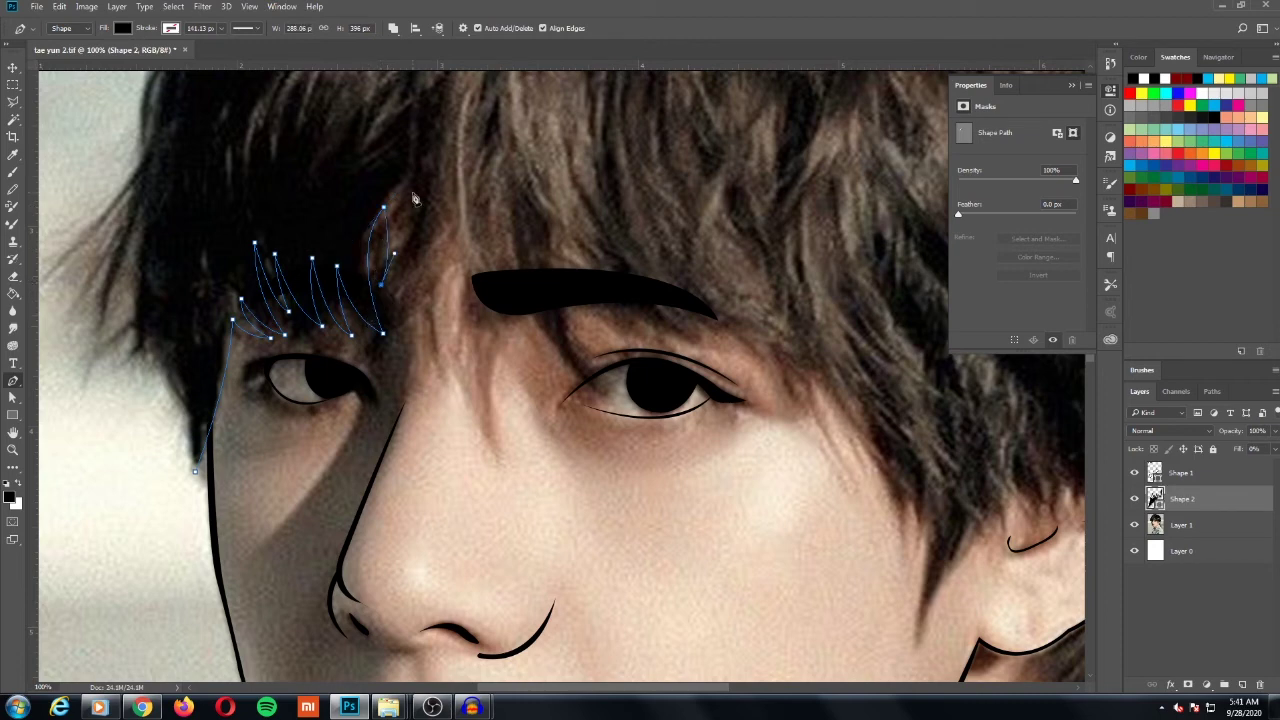
pyautogui.moveTo(422, 134); pyautogui.dragTo(413, 190)
pyautogui.click(388, 302)
pyautogui.click(355, 350)
pyautogui.moveTo(464, 193); pyautogui.dragTo(492, 118)
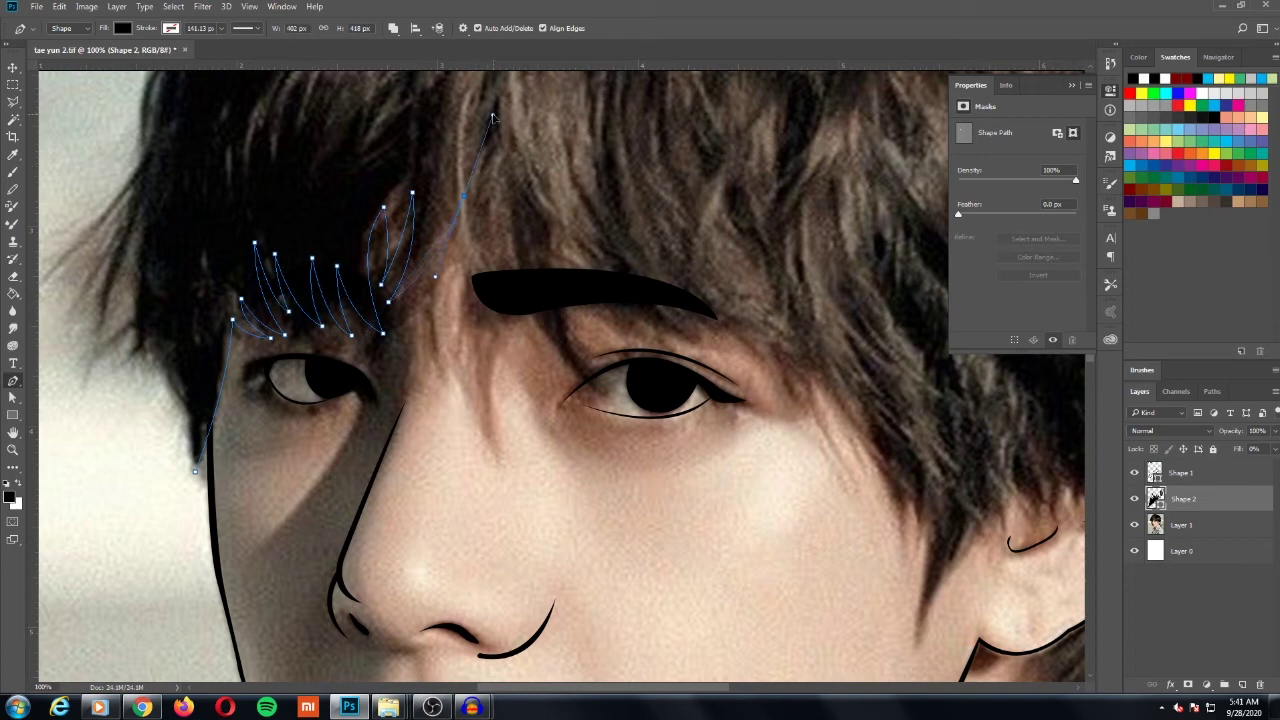
pyautogui.click(465, 196)
pyautogui.moveTo(384, 347); pyautogui.dragTo(420, 318)
# Step: Outline the strands over the right eyebrow and run the path along the eyebrow
pyautogui.moveTo(496, 212); pyautogui.dragTo(513, 155)
pyautogui.moveTo(497, 212); pyautogui.dragTo(507, 303)
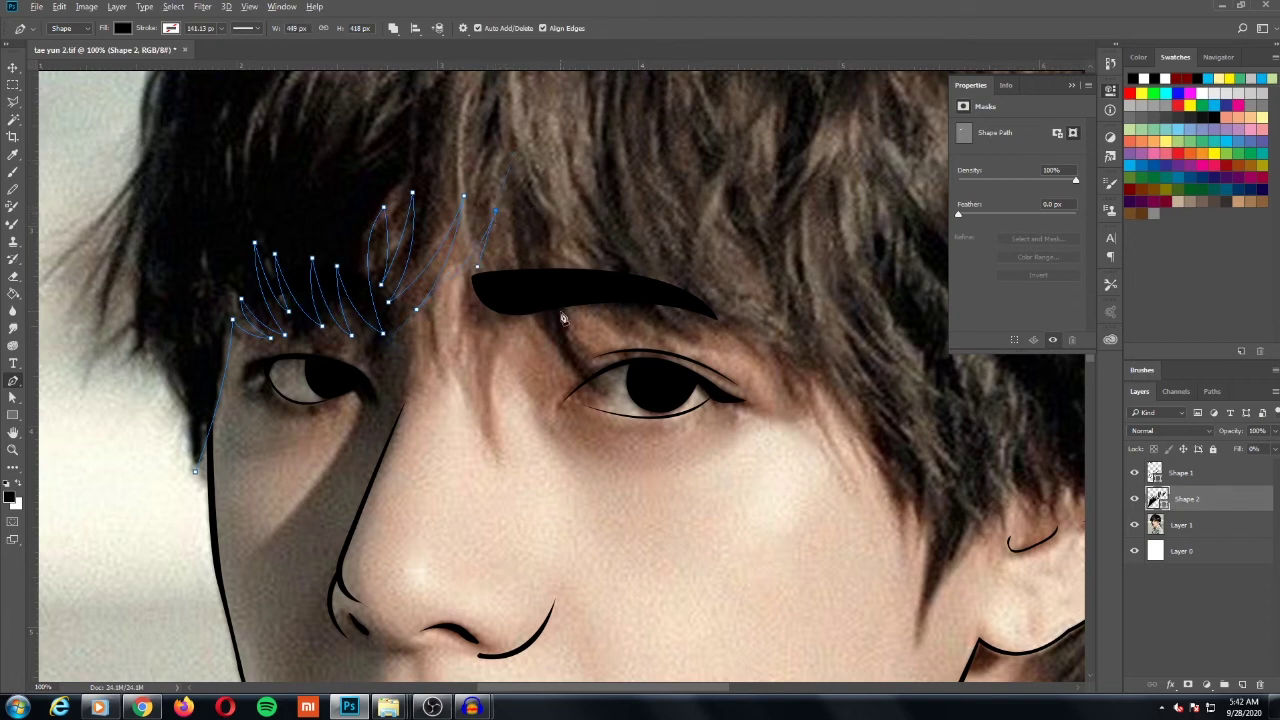
pyautogui.click(629, 398)
pyautogui.click(568, 351)
pyautogui.moveTo(523, 190); pyautogui.dragTo(544, 126)
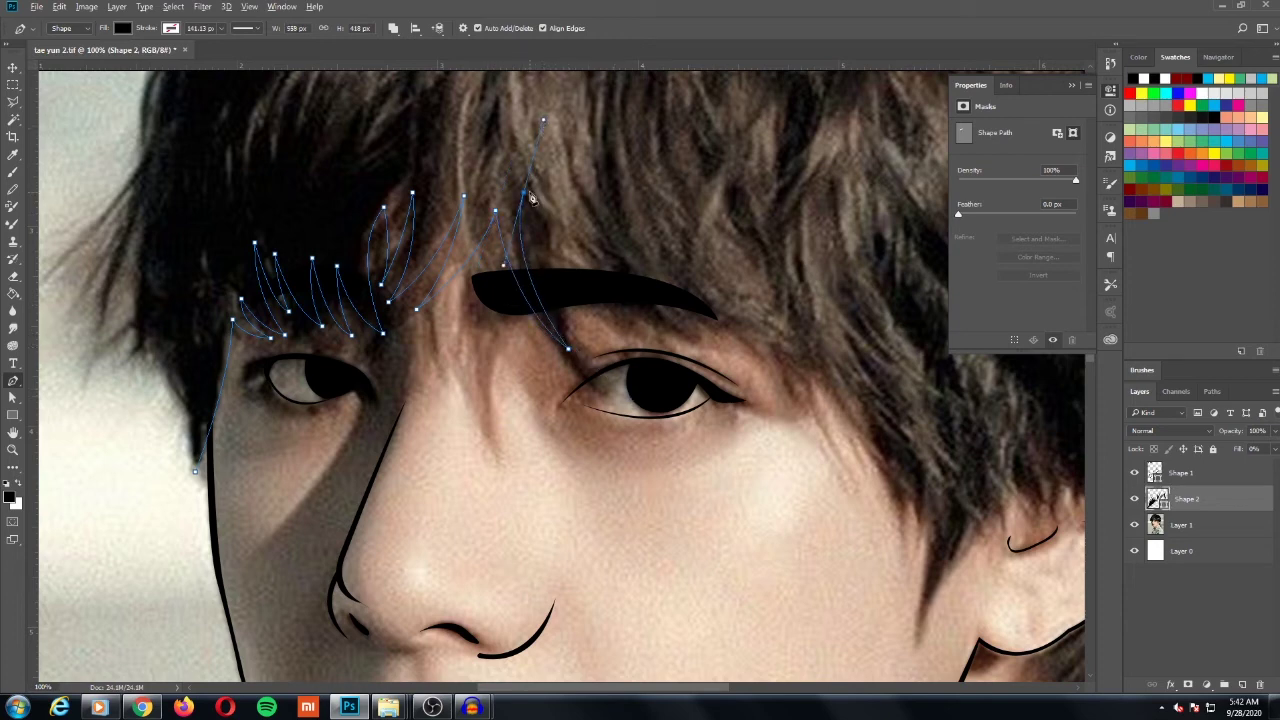
pyautogui.keyDown('alt'); pyautogui.click(523, 190); pyautogui.keyUp('alt')
pyautogui.moveTo(660, 336); pyautogui.dragTo(800, 375)
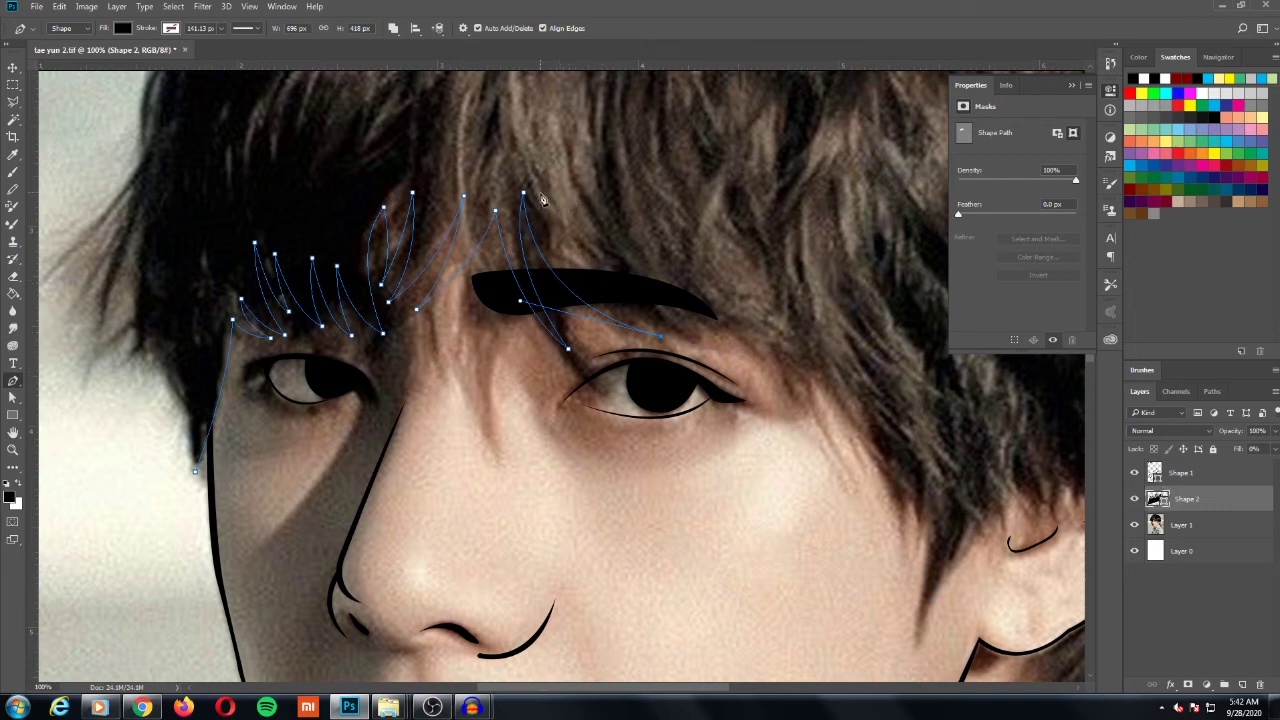
pyautogui.moveTo(544, 285); pyautogui.dragTo(547, 198)
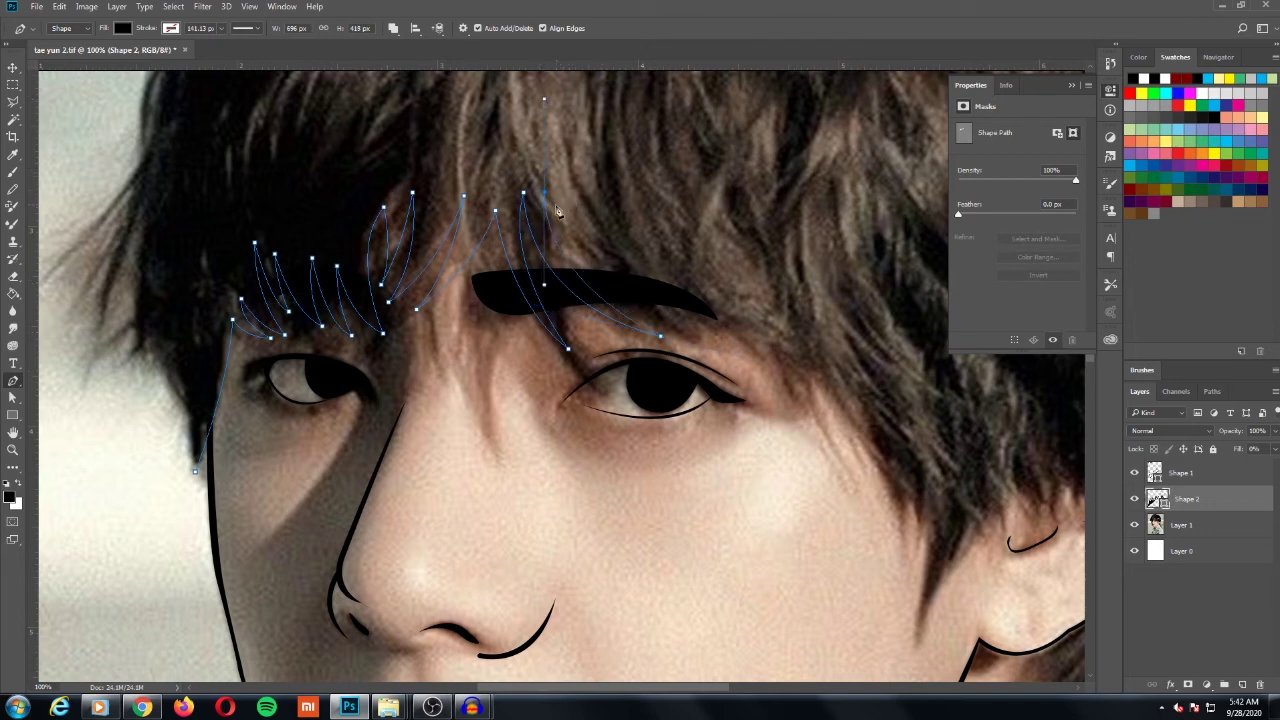
pyautogui.moveTo(595, 311); pyautogui.dragTo(823, 330)
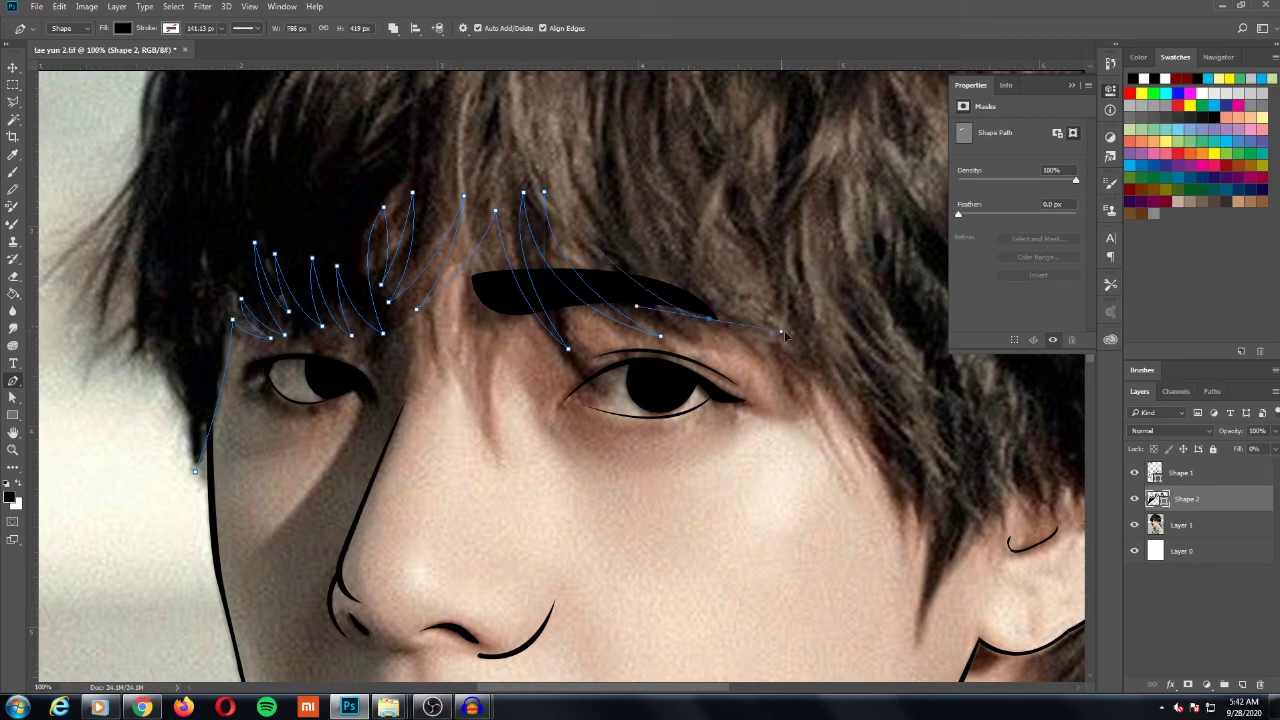
pyautogui.click(709, 320)
# Step: Curve from the eyebrow into the hair and sweep the outline down to the temple
pyautogui.moveTo(600, 265); pyautogui.dragTo(588, 163)
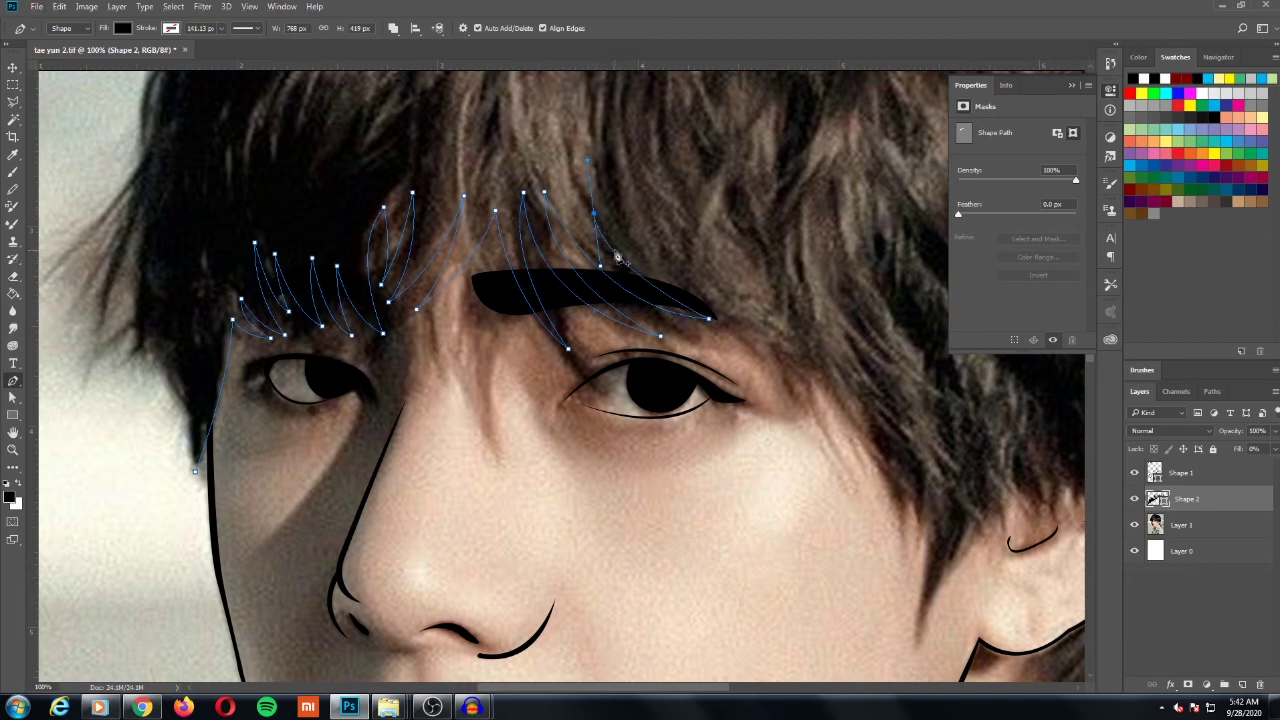
pyautogui.click(594, 214)
pyautogui.moveTo(760, 323)
pyautogui.mouseDown()
pyautogui.moveTo(829, 340)
pyautogui.moveTo(840, 421)
pyautogui.mouseUp()
pyautogui.click(822, 381)
pyautogui.moveTo(893, 473); pyautogui.dragTo(928, 497)
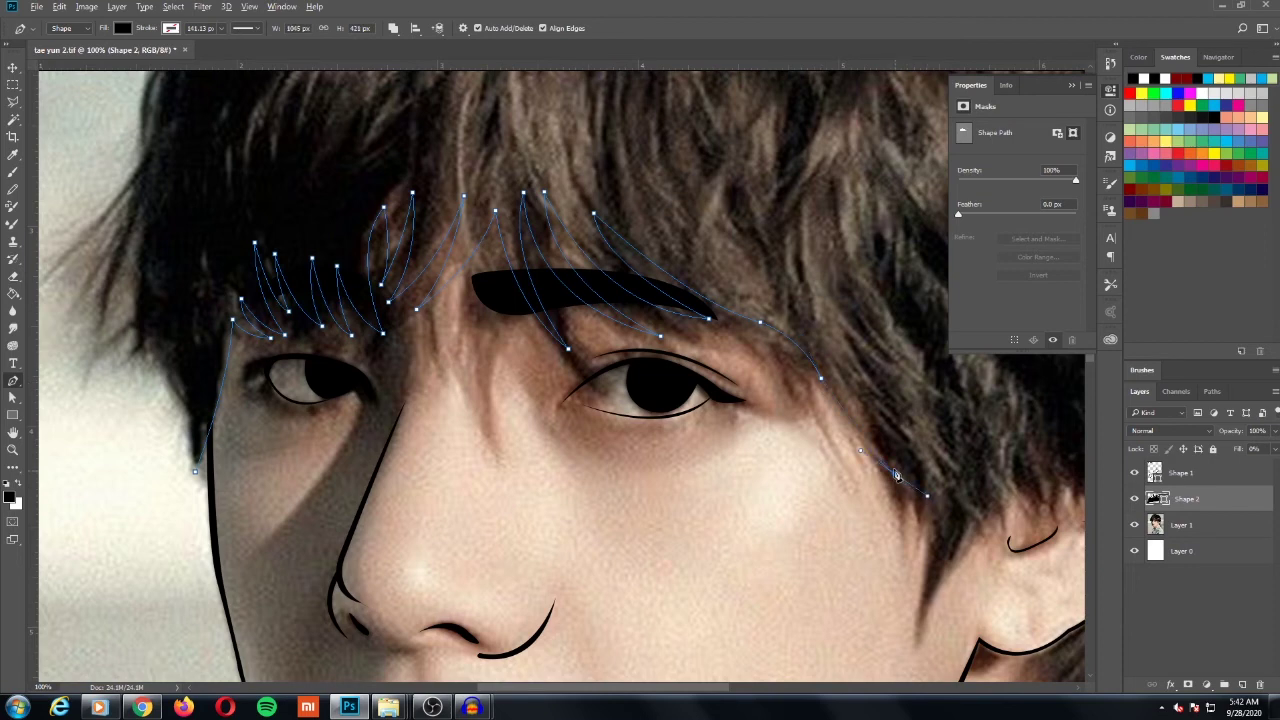
pyautogui.keyDown('alt'); pyautogui.click(897, 481); pyautogui.keyUp('alt')
pyautogui.moveTo(820, 475); pyautogui.dragTo(645, 430)
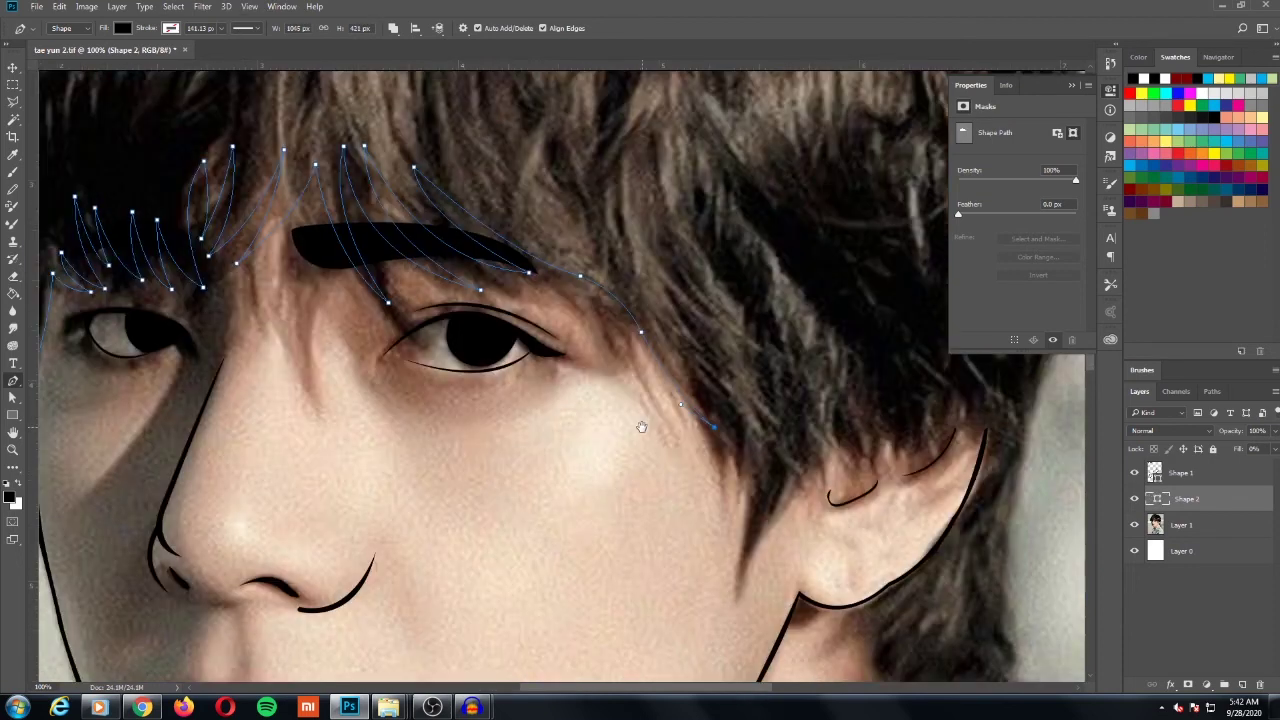
pyautogui.click(732, 510)
pyautogui.moveTo(738, 483); pyautogui.dragTo(741, 428)
# Step: Continue the hairline anchors over the top of the ear to its back
pyautogui.moveTo(759, 478); pyautogui.dragTo(639, 368)
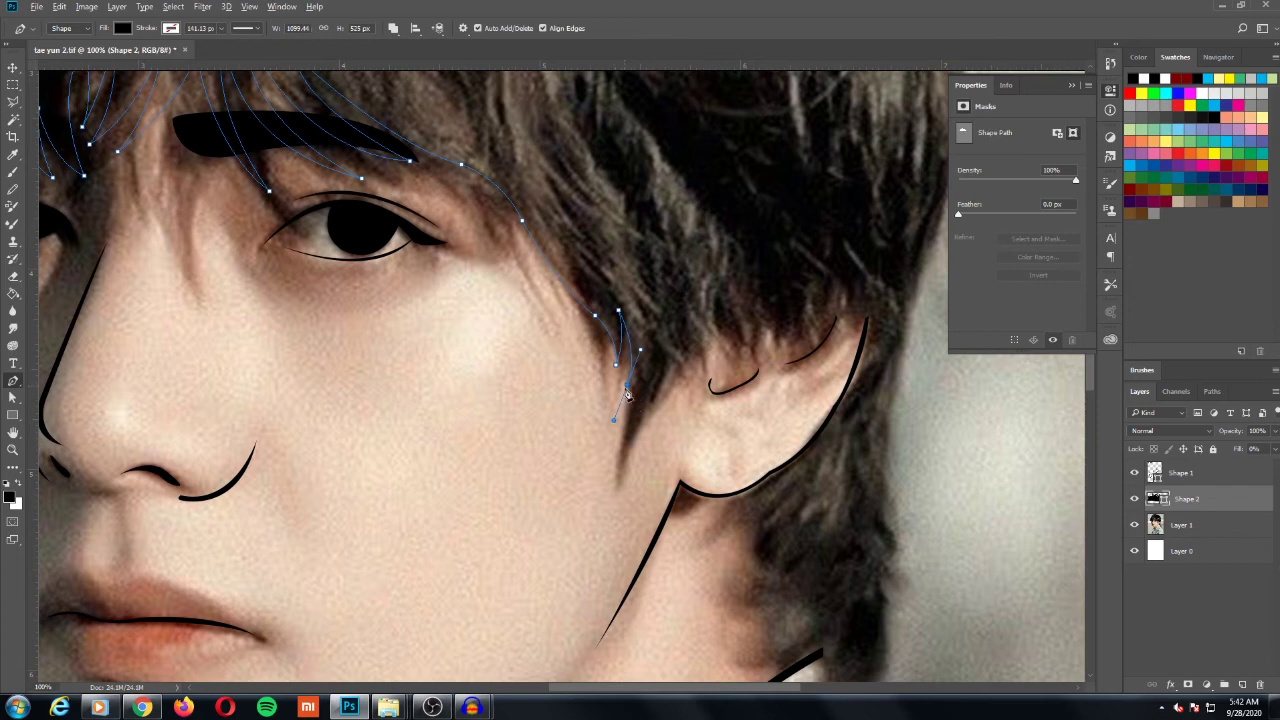
pyautogui.click(628, 388)
pyautogui.click(633, 502)
pyautogui.moveTo(678, 361); pyautogui.dragTo(722, 308)
pyautogui.click(747, 351)
pyautogui.moveTo(737, 320); pyautogui.dragTo(738, 331)
pyautogui.moveTo(772, 322); pyautogui.dragTo(790, 315)
pyautogui.keyDown('alt'); pyautogui.click(775, 327); pyautogui.keyUp('alt')
pyautogui.moveTo(815, 317); pyautogui.dragTo(848, 292)
pyautogui.keyDown('alt'); pyautogui.click(817, 319); pyautogui.keyUp('alt')
pyautogui.moveTo(867, 320)
pyautogui.mouseDown()
pyautogui.moveTo(875, 352)
pyautogui.moveTo(738, 255)
pyautogui.mouseUp()
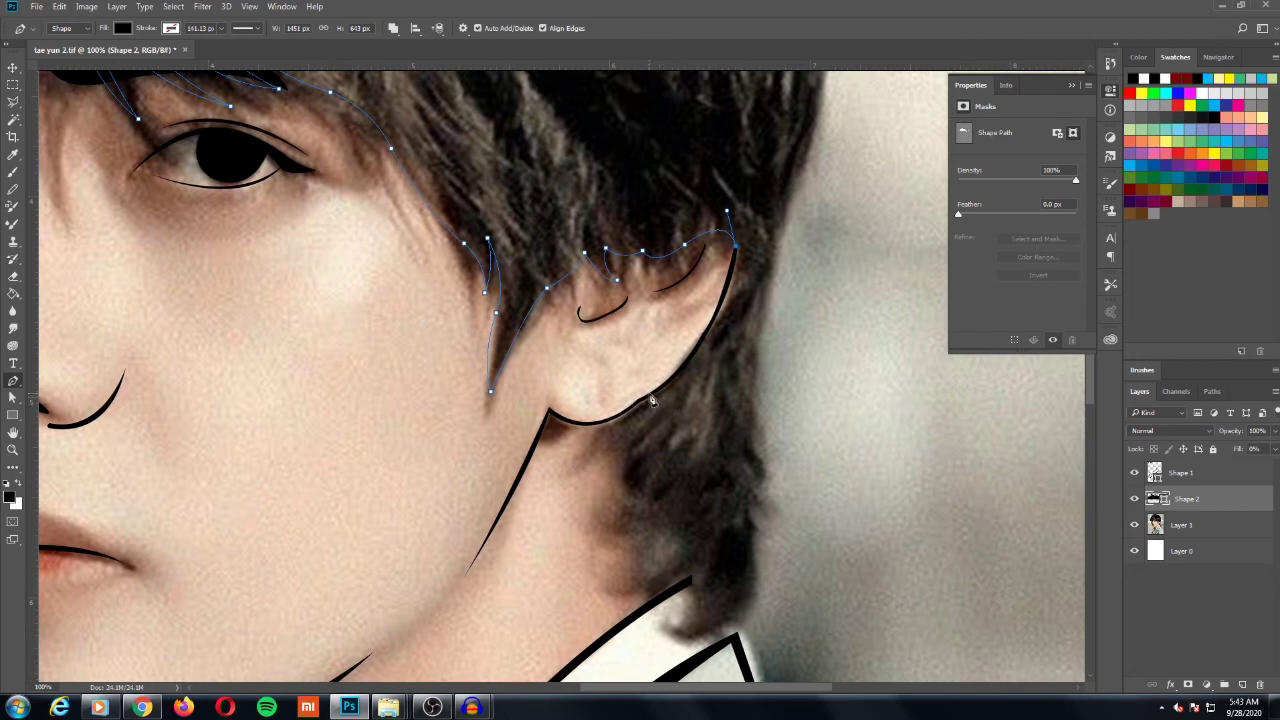
# Step: Curve the path down behind the ear along the neck hair to the nape
pyautogui.moveTo(648, 396); pyautogui.dragTo(578, 428)
pyautogui.click(620, 421)
pyautogui.moveTo(620, 423)
pyautogui.mouseDown()
pyautogui.moveTo(610, 430)
pyautogui.moveTo(649, 413)
pyautogui.mouseUp()
pyautogui.moveTo(621, 461)
pyautogui.mouseDown()
pyautogui.moveTo(634, 531)
pyautogui.moveTo(649, 476)
pyautogui.mouseUp()
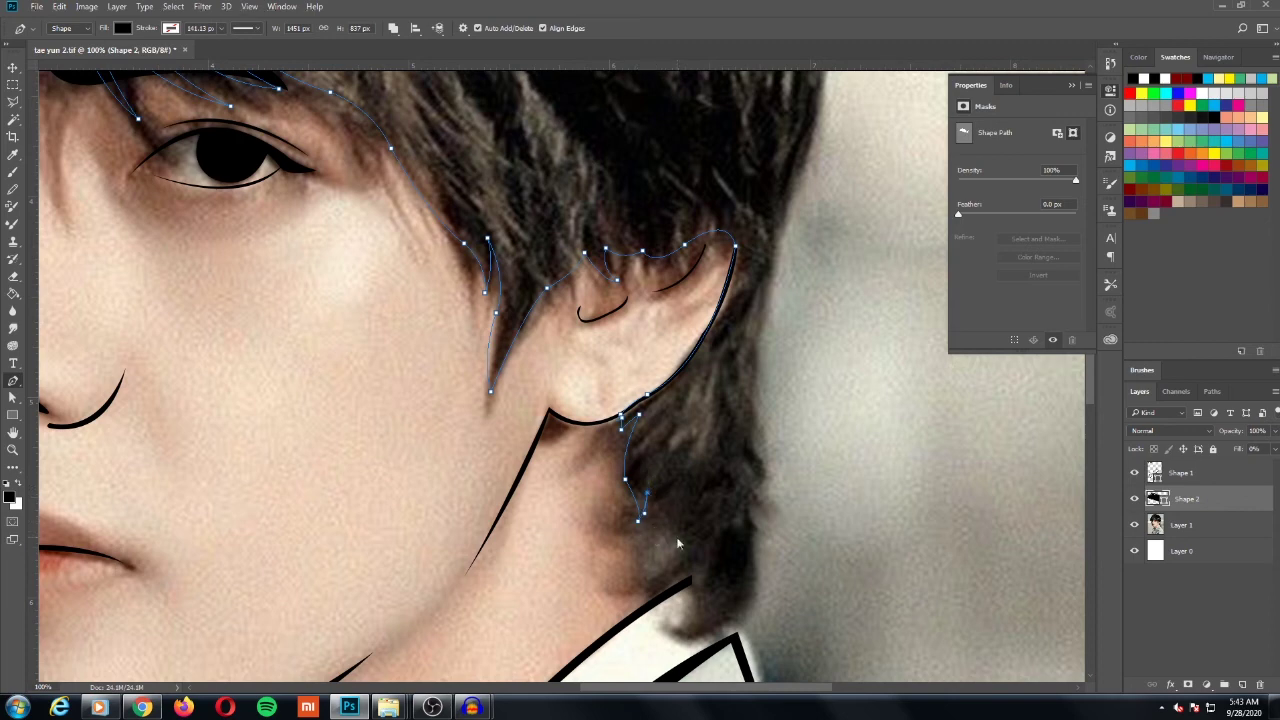
pyautogui.moveTo(700, 562); pyautogui.dragTo(677, 542)
pyautogui.moveTo(654, 604); pyautogui.dragTo(615, 632)
pyautogui.moveTo(697, 577); pyautogui.dragTo(708, 545)
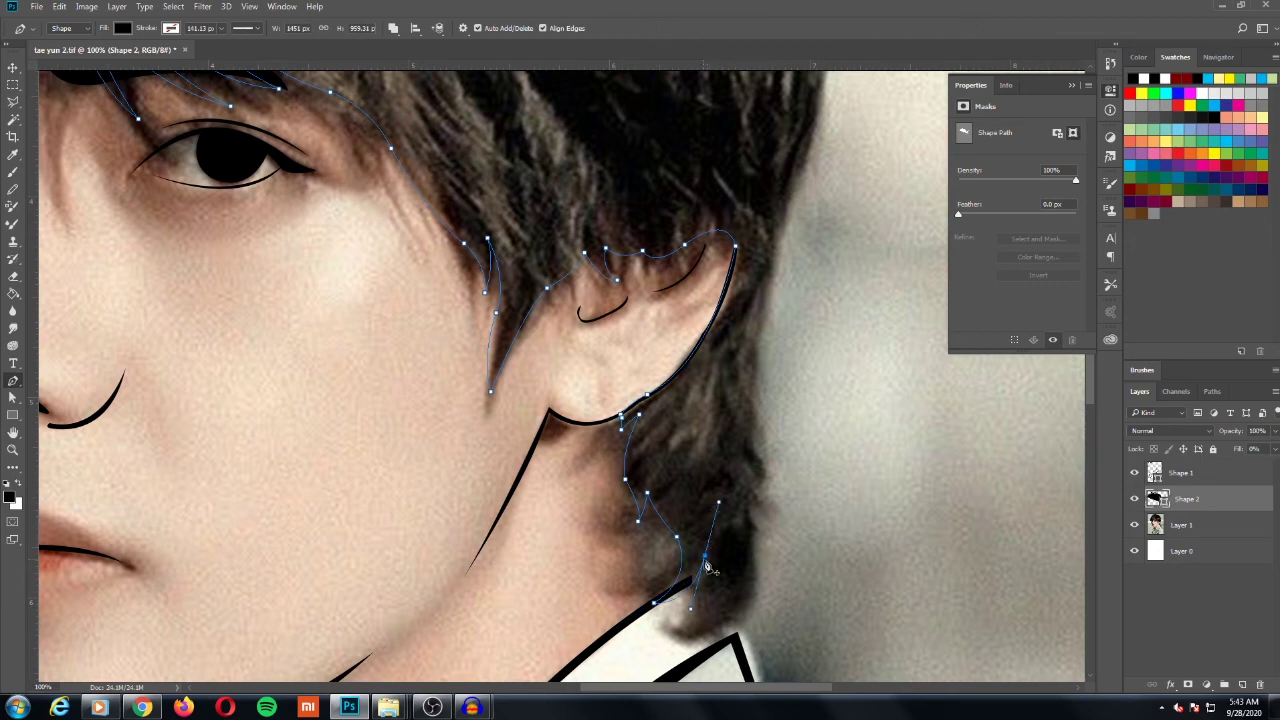
pyautogui.moveTo(690, 608)
pyautogui.mouseDown()
pyautogui.moveTo(620, 630)
pyautogui.moveTo(671, 622)
pyautogui.mouseUp()
# Step: Run the outline back up the hair's outer edge, redoing one misplaced anchor
pyautogui.moveTo(771, 511); pyautogui.dragTo(758, 596)
pyautogui.click(756, 531)
pyautogui.hotkey('ctrl', 'z')
pyautogui.click(739, 474)
pyautogui.click(751, 494)
pyautogui.moveTo(761, 435); pyautogui.dragTo(746, 388)
pyautogui.moveTo(765, 329); pyautogui.dragTo(778, 266)
# Step: Add curved anchors up the outer side of the hair toward the crown
pyautogui.scroll(2, 760, 350)
pyautogui.scroll(2, 750, 380)
pyautogui.scroll(2, 745, 400)
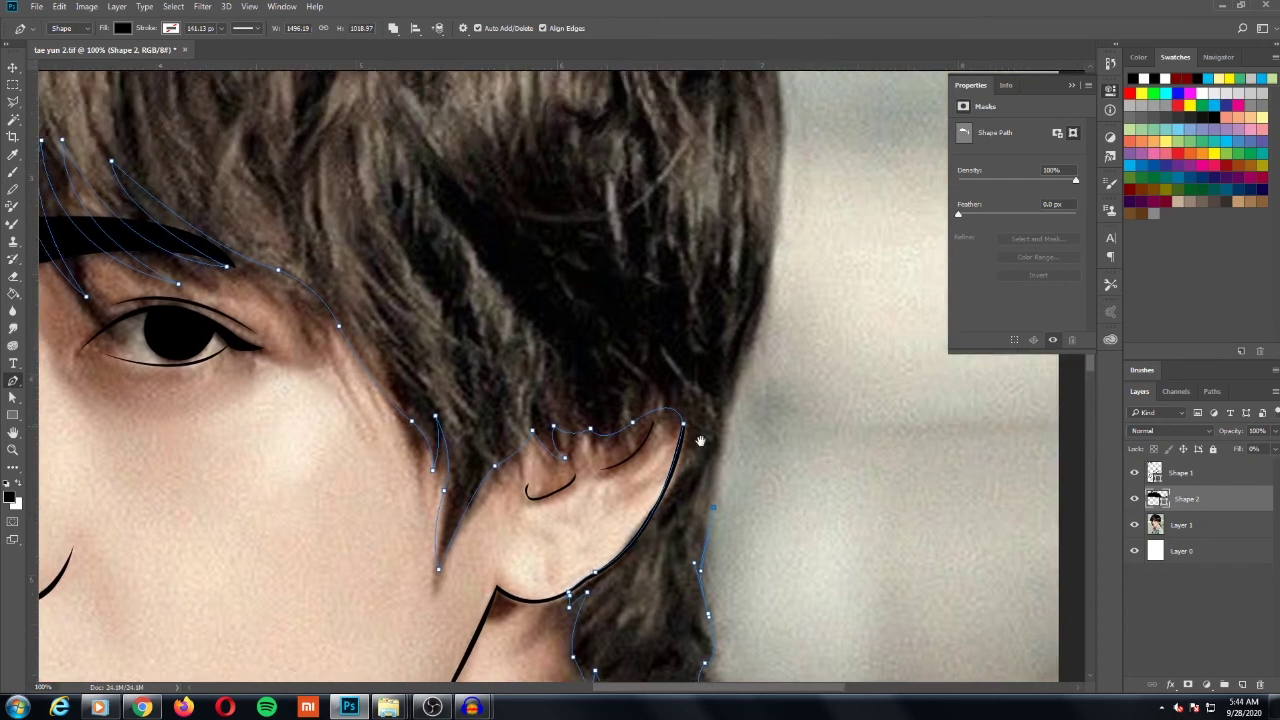
pyautogui.moveTo(732, 388); pyautogui.dragTo(745, 341)
pyautogui.moveTo(745, 378); pyautogui.dragTo(748, 372)
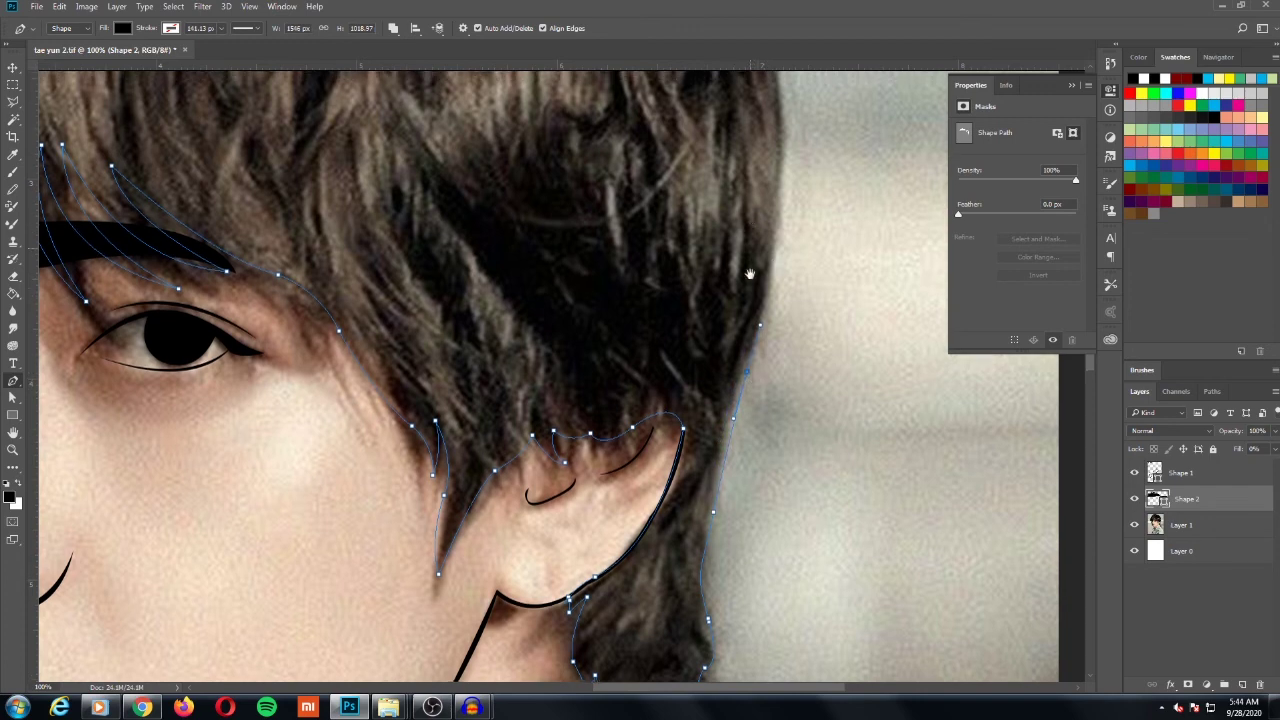
pyautogui.scroll(5, 790, 261)
pyautogui.scroll(1, 805, 262)
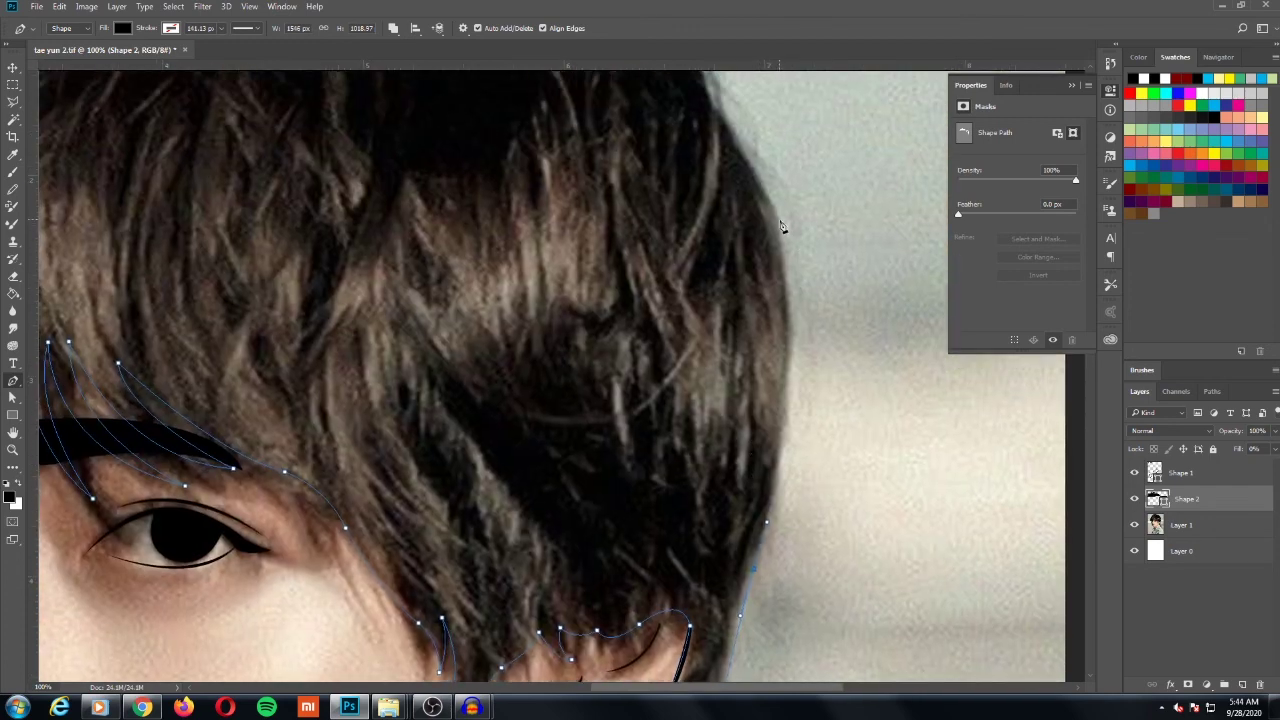
pyautogui.moveTo(778, 218); pyautogui.dragTo(755, 103)
pyautogui.scroll(5, 783, 226)
pyautogui.hscroll(-2, 783, 226)
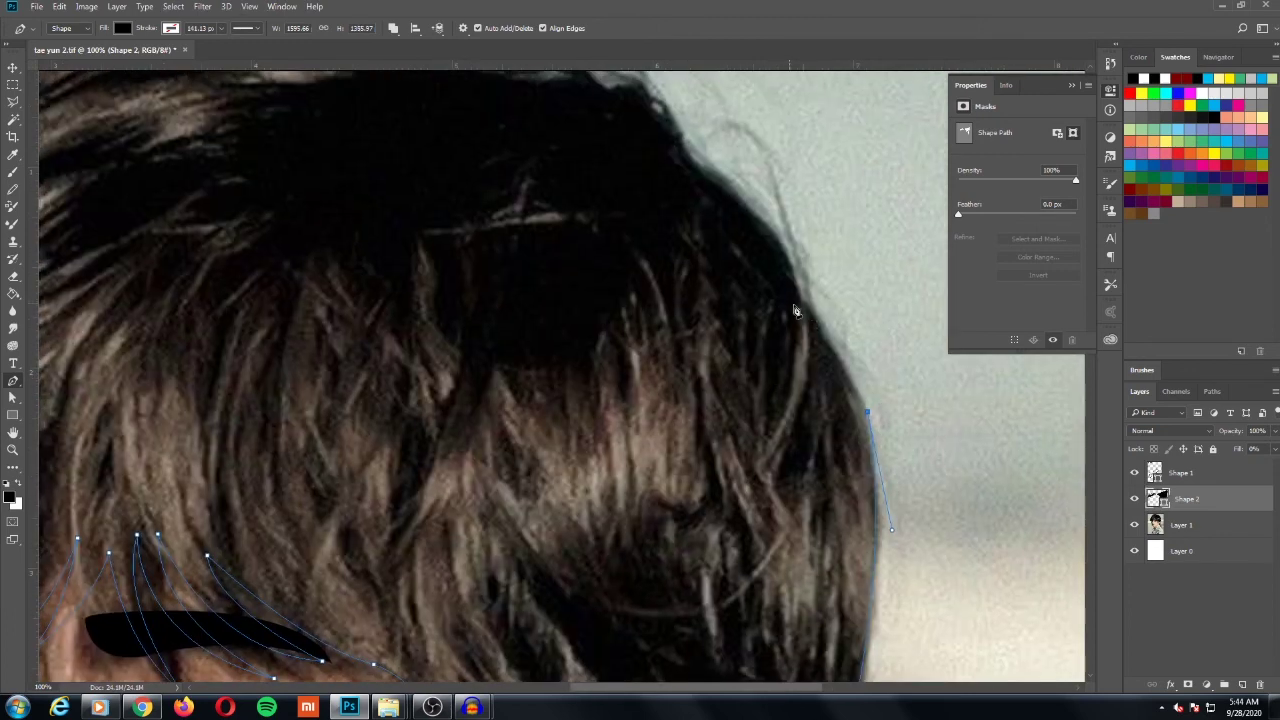
# Step: Carry the outline across the crown, undoing one misplaced anchor
pyautogui.moveTo(807, 309); pyautogui.dragTo(773, 298)
pyautogui.moveTo(714, 172); pyautogui.dragTo(638, 117)
pyautogui.scroll(2, 734, 300)
pyautogui.scroll(1, 746, 289)
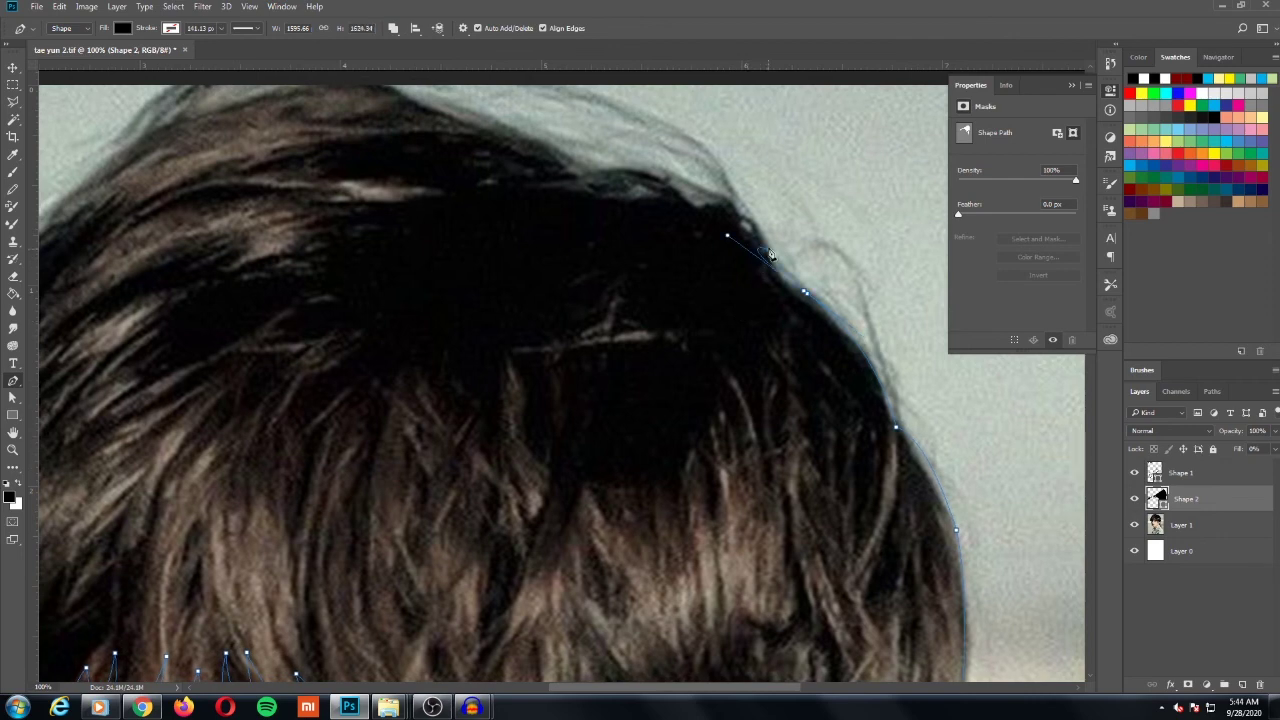
pyautogui.hotkey('ctrl', 'z')
pyautogui.keyDown('alt'); pyautogui.click(805, 292); pyautogui.keyUp('alt')
pyautogui.click(770, 254)
pyautogui.moveTo(703, 212); pyautogui.dragTo(649, 222)
pyautogui.moveTo(583, 175); pyautogui.dragTo(541, 190)
pyautogui.keyDown('alt'); pyautogui.click(586, 179); pyautogui.keyUp('alt')
# Step: Bring the path over the top of the head down to the upper-left hair edge
pyautogui.hscroll(-3, 628, 190)
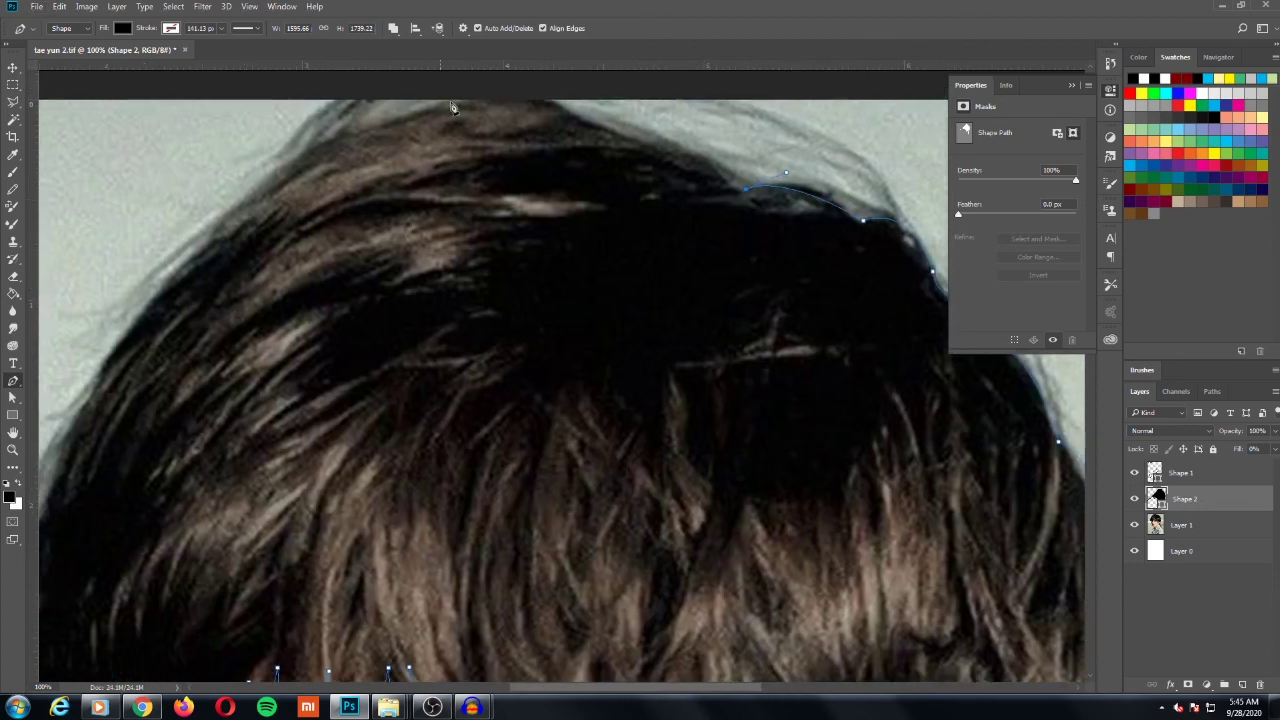
pyautogui.moveTo(435, 86); pyautogui.dragTo(291, 105)
pyautogui.hotkey('ctrl', 'z')
pyautogui.moveTo(303, 148); pyautogui.dragTo(202, 214)
pyautogui.moveTo(125, 277); pyautogui.dragTo(113, 290)
pyautogui.scroll(-2, 309, 155)
pyautogui.hscroll(-2, 420, 149)
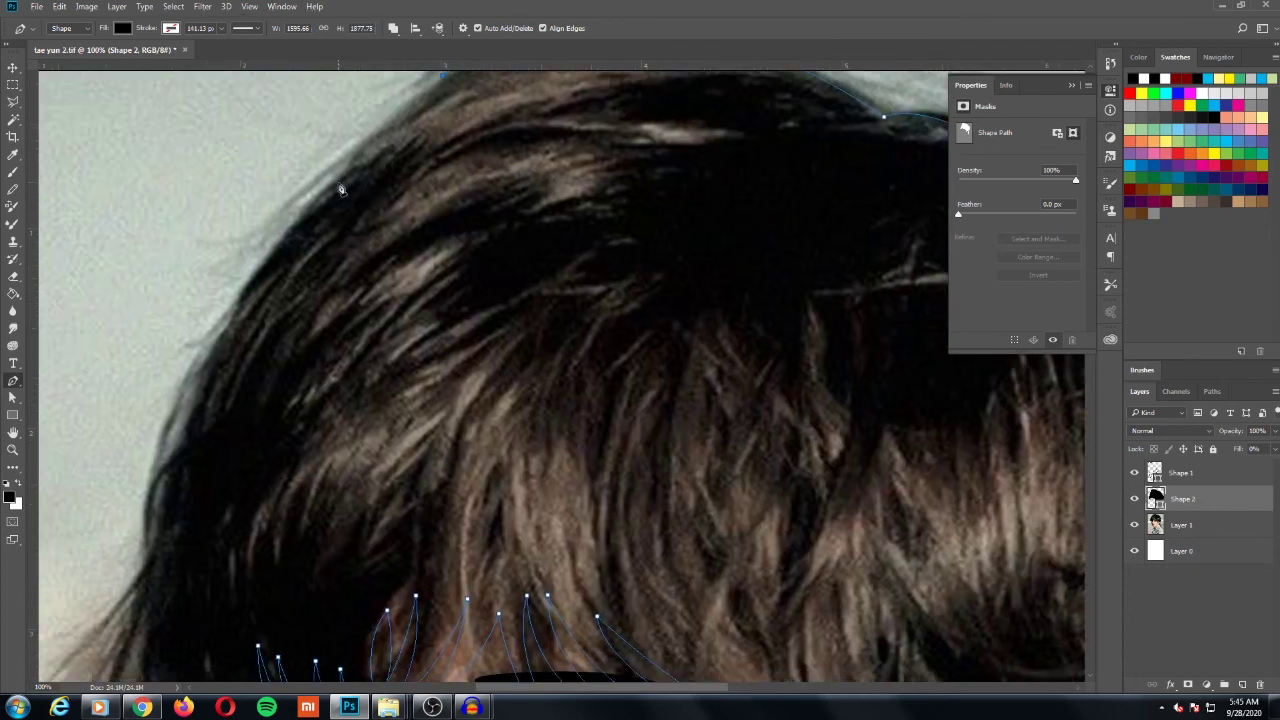
pyautogui.moveTo(340, 176); pyautogui.dragTo(331, 218)
pyautogui.hotkey('ctrl', '-')
pyautogui.hotkey('ctrl', '-')
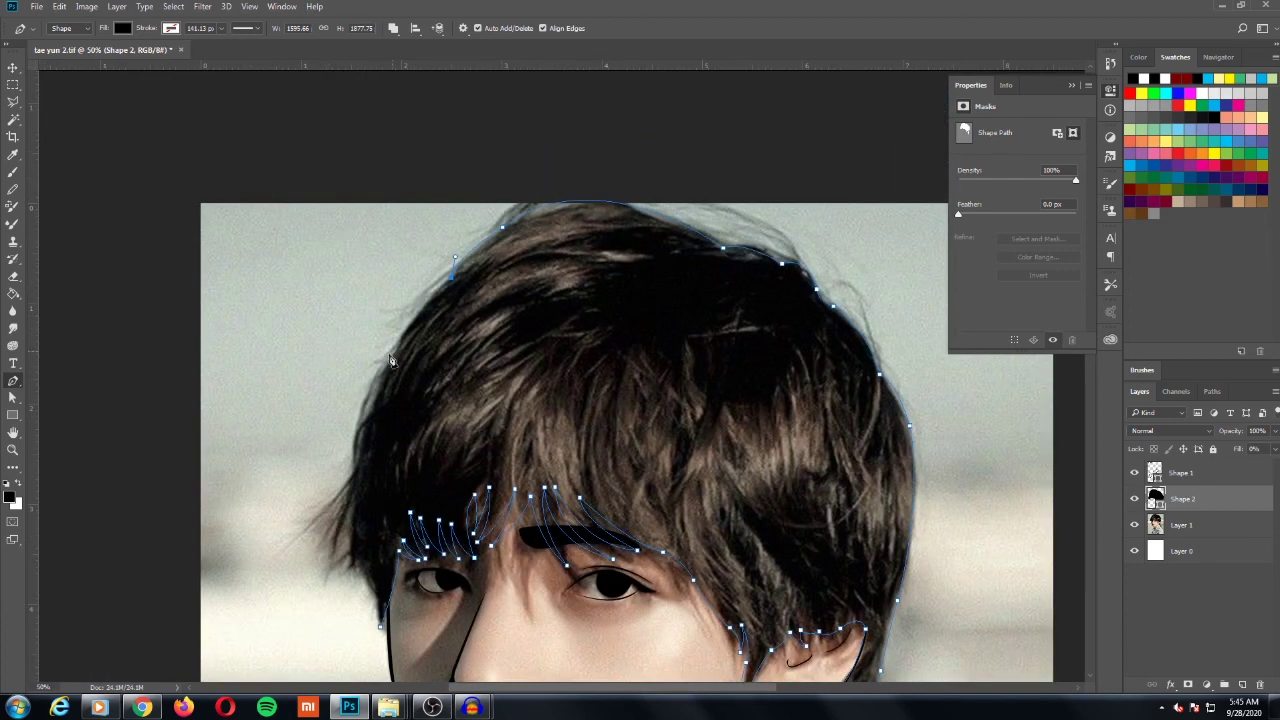
# Step: Add sharp-cornered anchors down the left side of the hair toward the strand tips
pyautogui.moveTo(398, 327); pyautogui.dragTo(388, 378)
pyautogui.keyDown('alt'); pyautogui.click(396, 345); pyautogui.keyUp('alt')
pyautogui.moveTo(352, 458); pyautogui.dragTo(354, 505)
pyautogui.keyDown('alt'); pyautogui.click(353, 460); pyautogui.keyUp('alt')
pyautogui.moveTo(352, 495); pyautogui.dragTo(298, 522)
pyautogui.keyDown('alt'); pyautogui.click(325, 507); pyautogui.keyUp('alt')
pyautogui.keyDown('alt'); pyautogui.scroll(5, 525, 548); pyautogui.keyUp('alt')
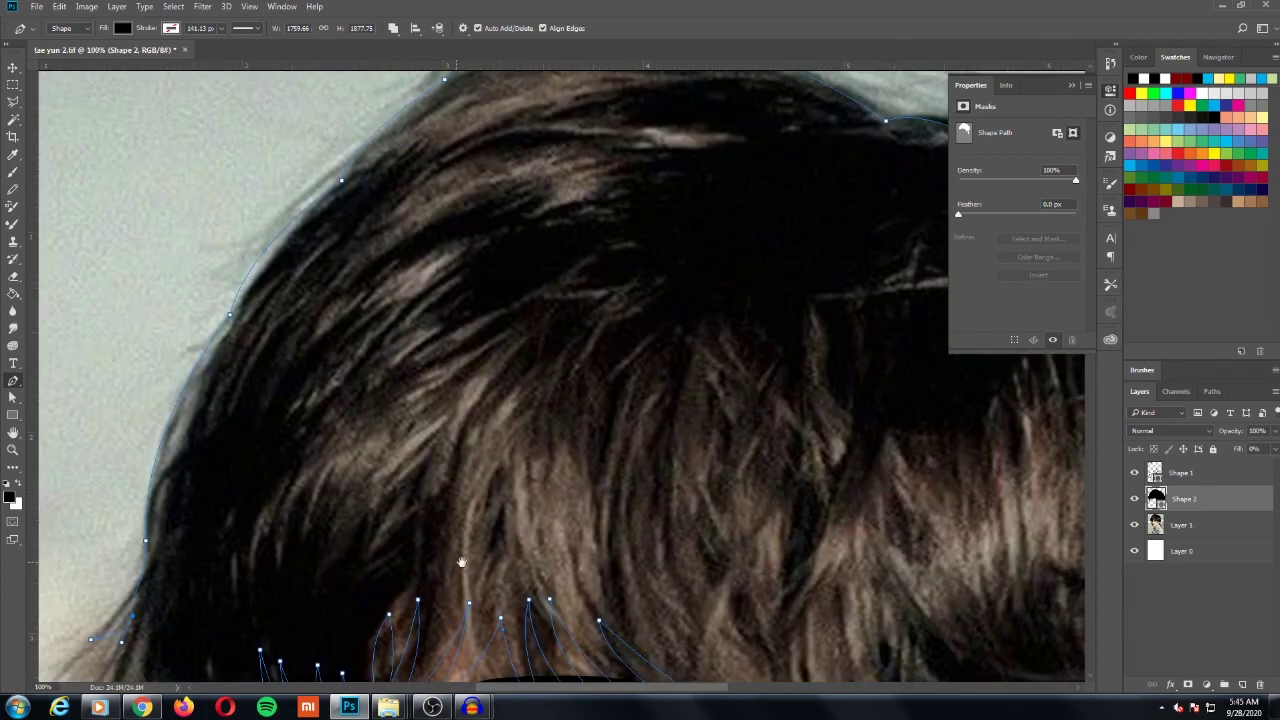
pyautogui.moveTo(548, 363)
pyautogui.mouseDown()
pyautogui.moveTo(468, 347)
pyautogui.moveTo(589, 147)
pyautogui.mouseUp()
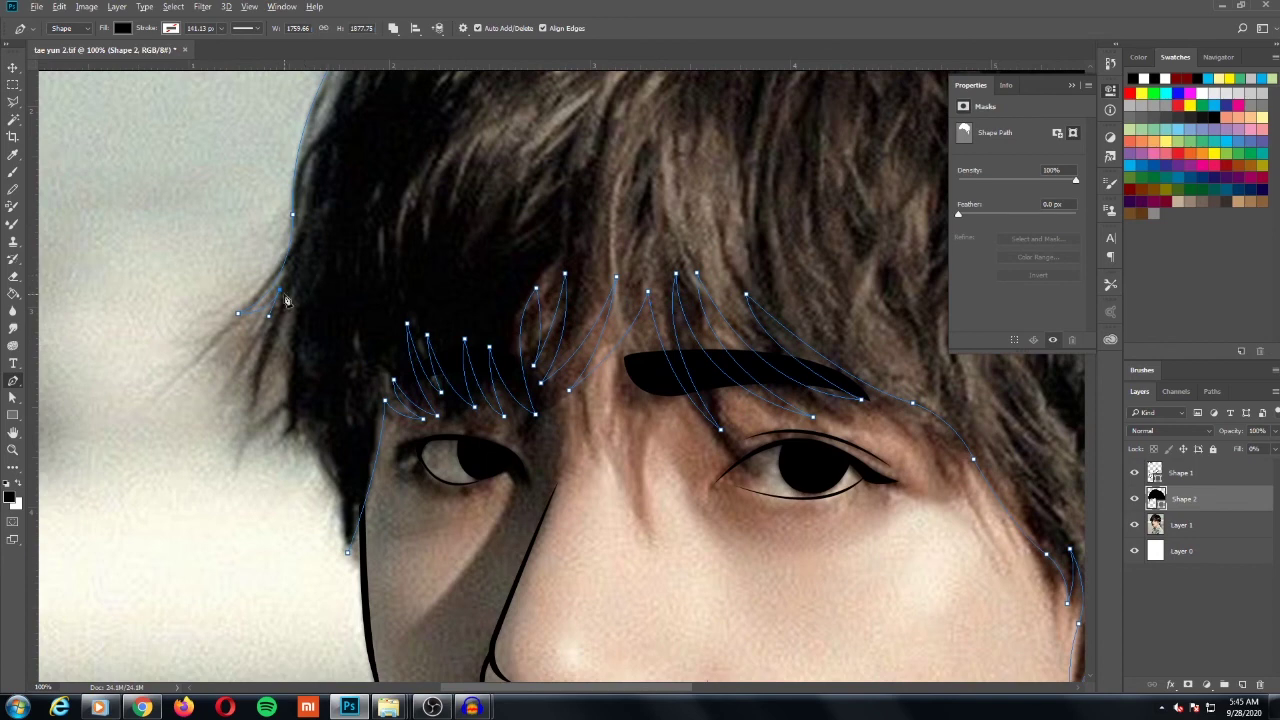
# Step: Trace the left temple strands and close the hair outline on its starting anchor
pyautogui.moveTo(254, 410); pyautogui.dragTo(261, 453)
pyautogui.moveTo(271, 347); pyautogui.dragTo(319, 269)
pyautogui.click(296, 318)
pyautogui.moveTo(292, 410); pyautogui.dragTo(322, 478)
pyautogui.click(323, 328)
pyautogui.hotkey('ctrl', 'z')
pyautogui.click(316, 441)
pyautogui.moveTo(335, 505); pyautogui.dragTo(325, 530)
pyautogui.moveTo(344, 452); pyautogui.dragTo(344, 421)
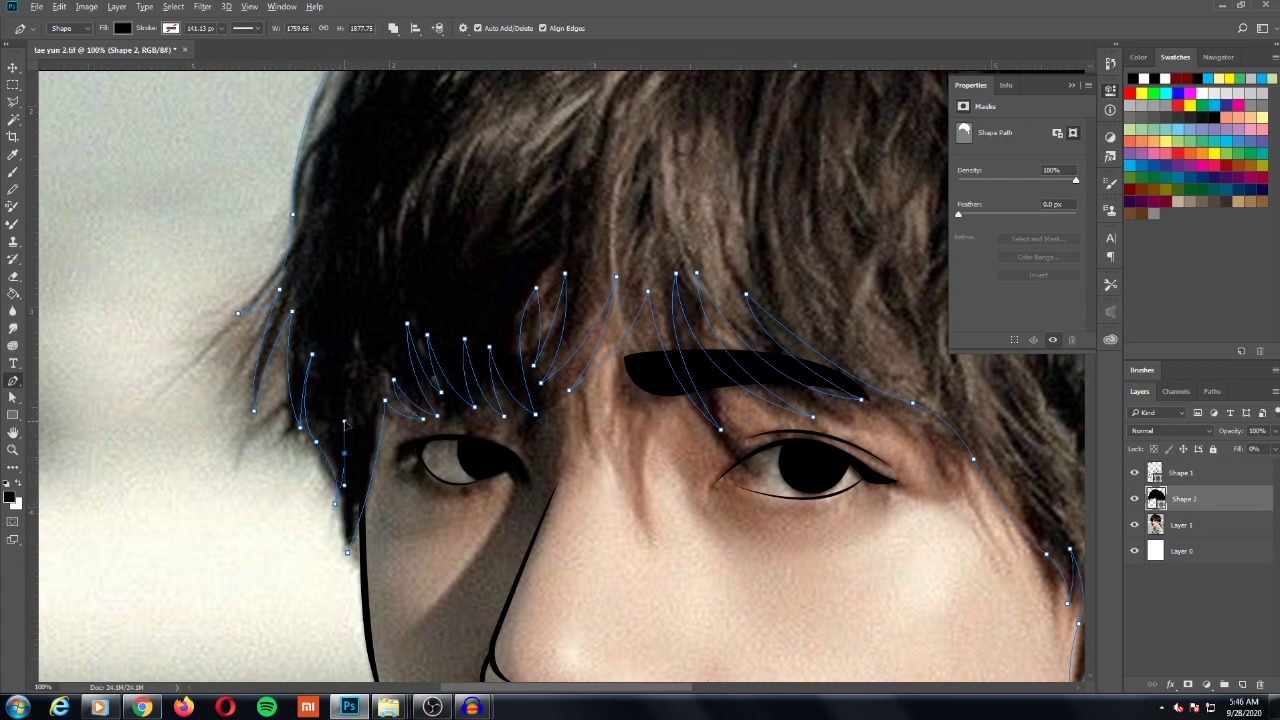
pyautogui.click(347, 551)
# Step: Zoom out, hide the Layer 1 photo, and check Shape 1's fill
pyautogui.hotkey('ctrl', '-')
pyautogui.hotkey('ctrl', '-')
pyautogui.hotkey('ctrl', '-')
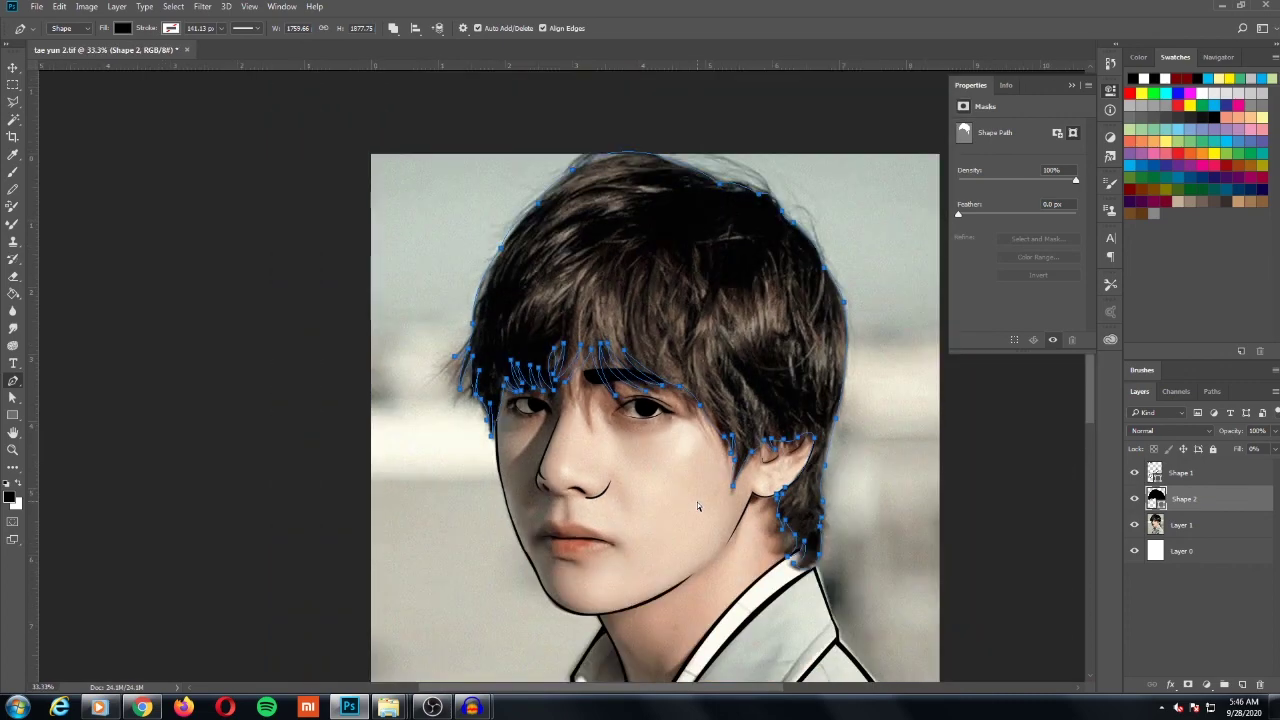
pyautogui.hotkey('ctrl', '-')
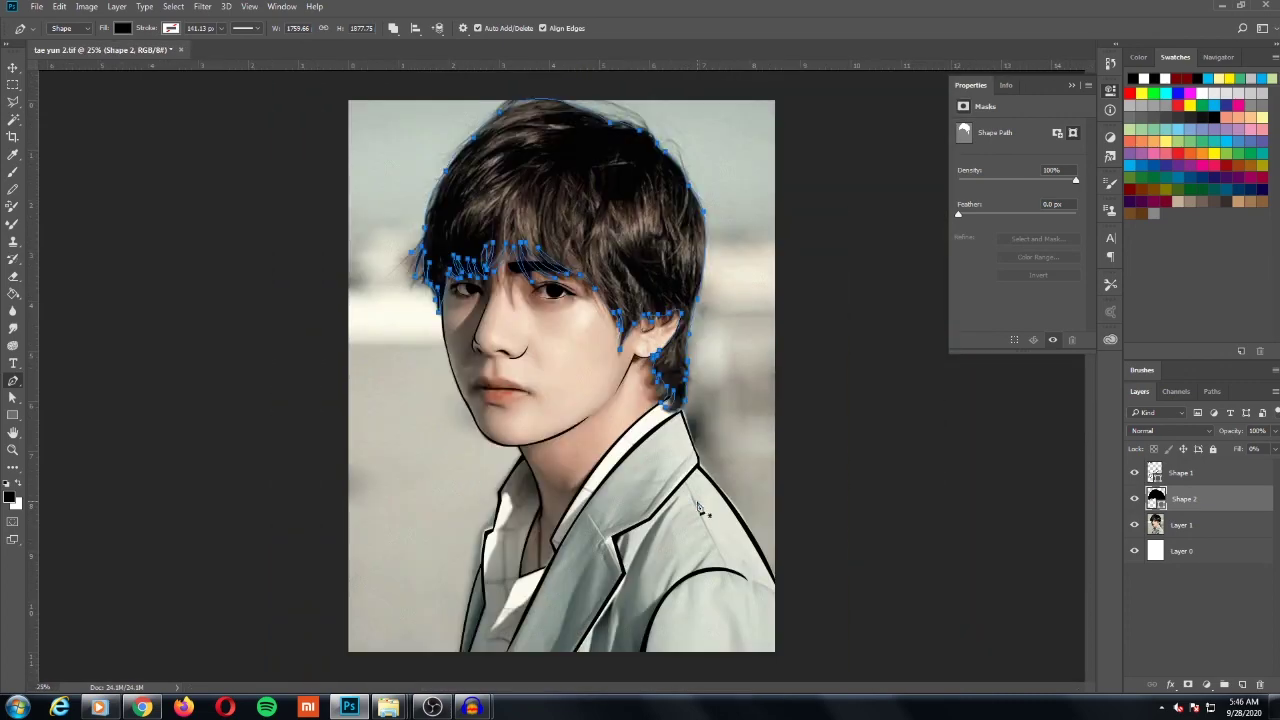
pyautogui.click(1135, 525)
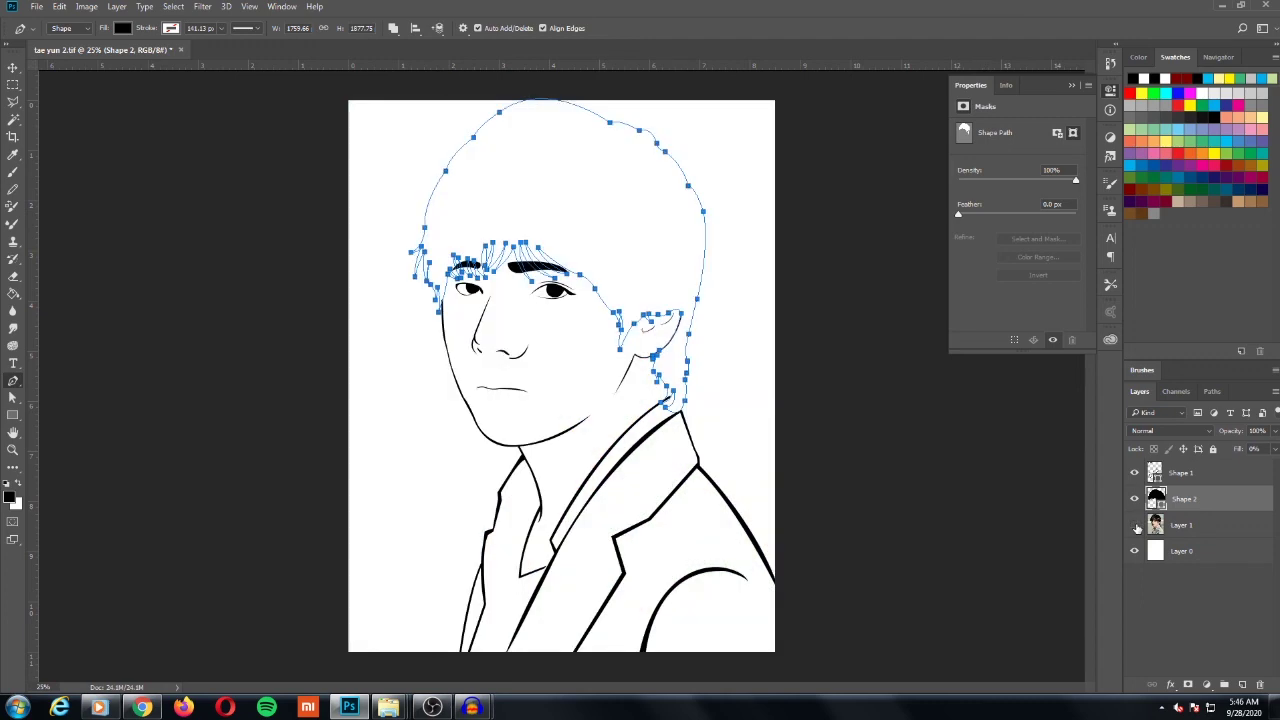
pyautogui.click(1240, 472)
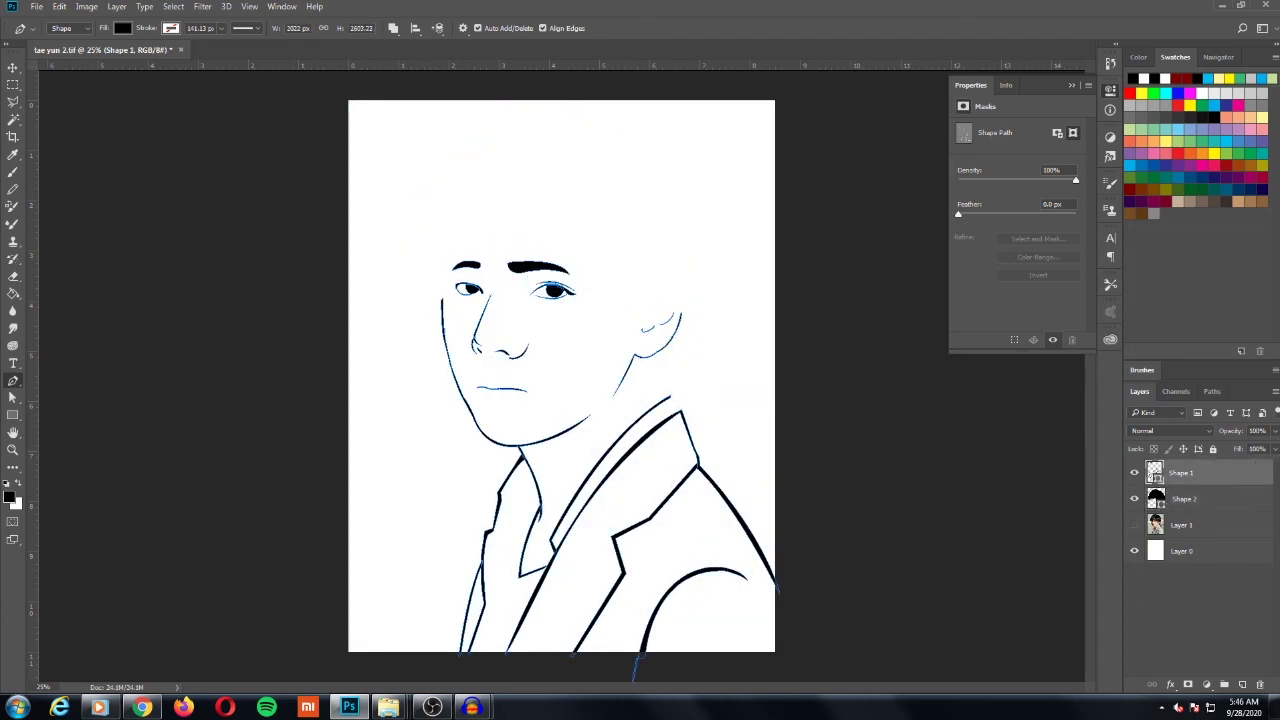
pyautogui.click(1276, 450)
pyautogui.click(1198, 480)
# Step: Set the Shape 2 hair layer's Fill to 100% so the hair turns solid black
pyautogui.click(1195, 499)
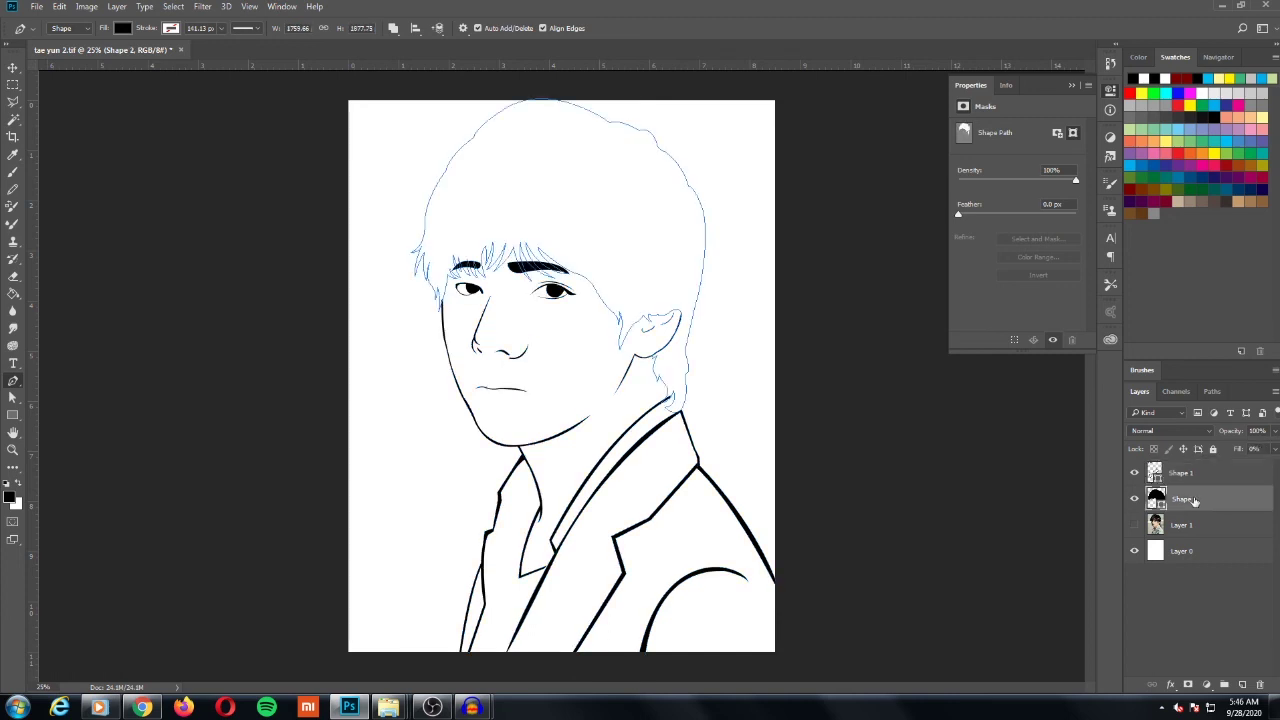
pyautogui.click(1198, 483)
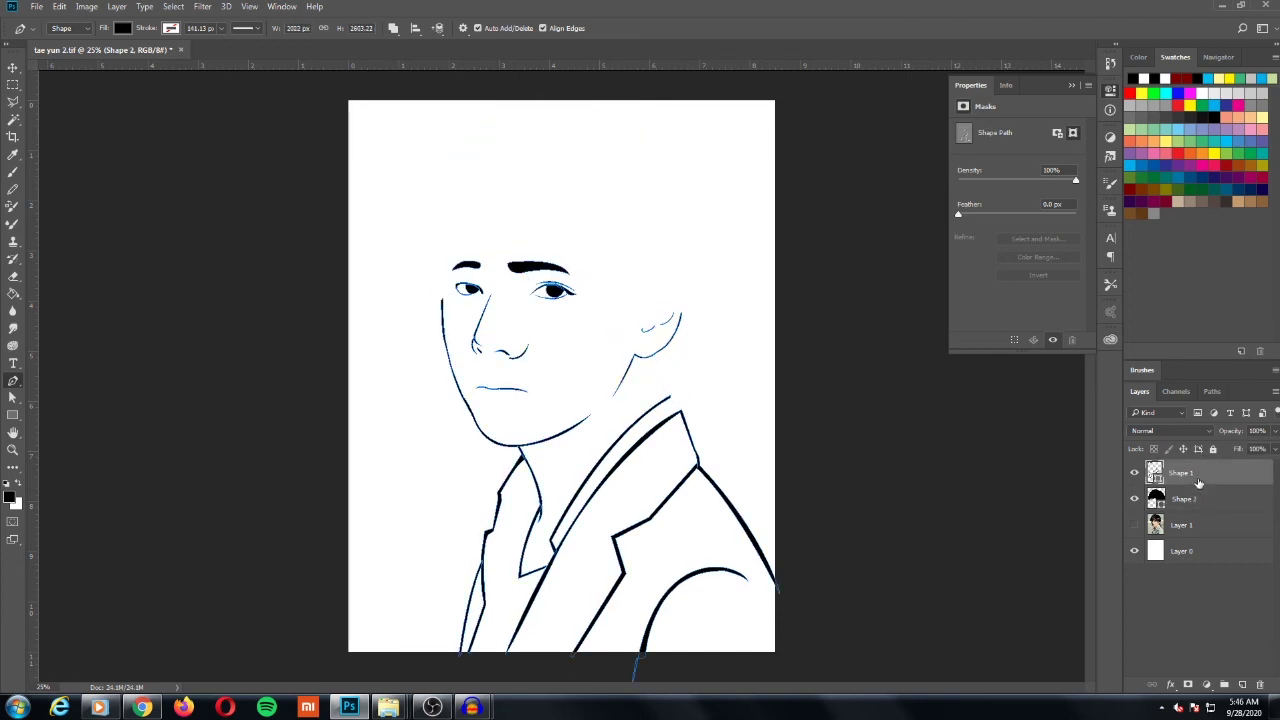
pyautogui.click(1196, 497)
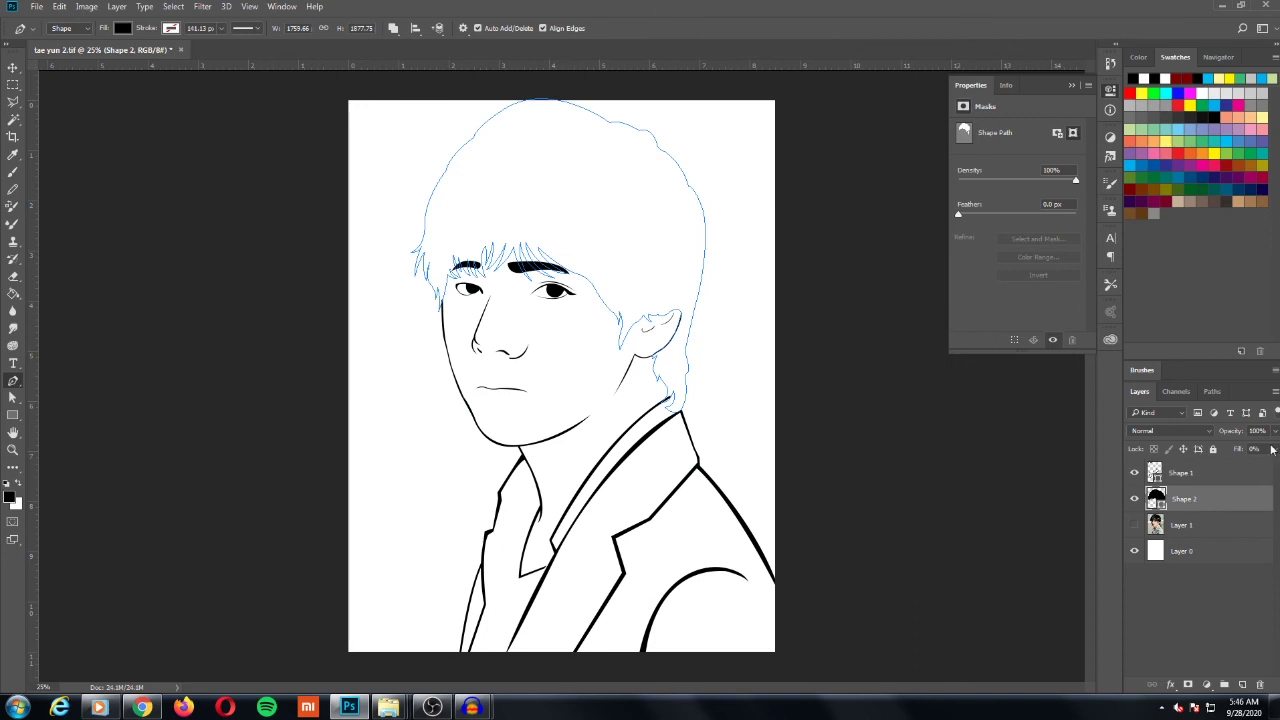
pyautogui.click(1275, 450)
pyautogui.moveTo(1216, 466); pyautogui.dragTo(1273, 466)
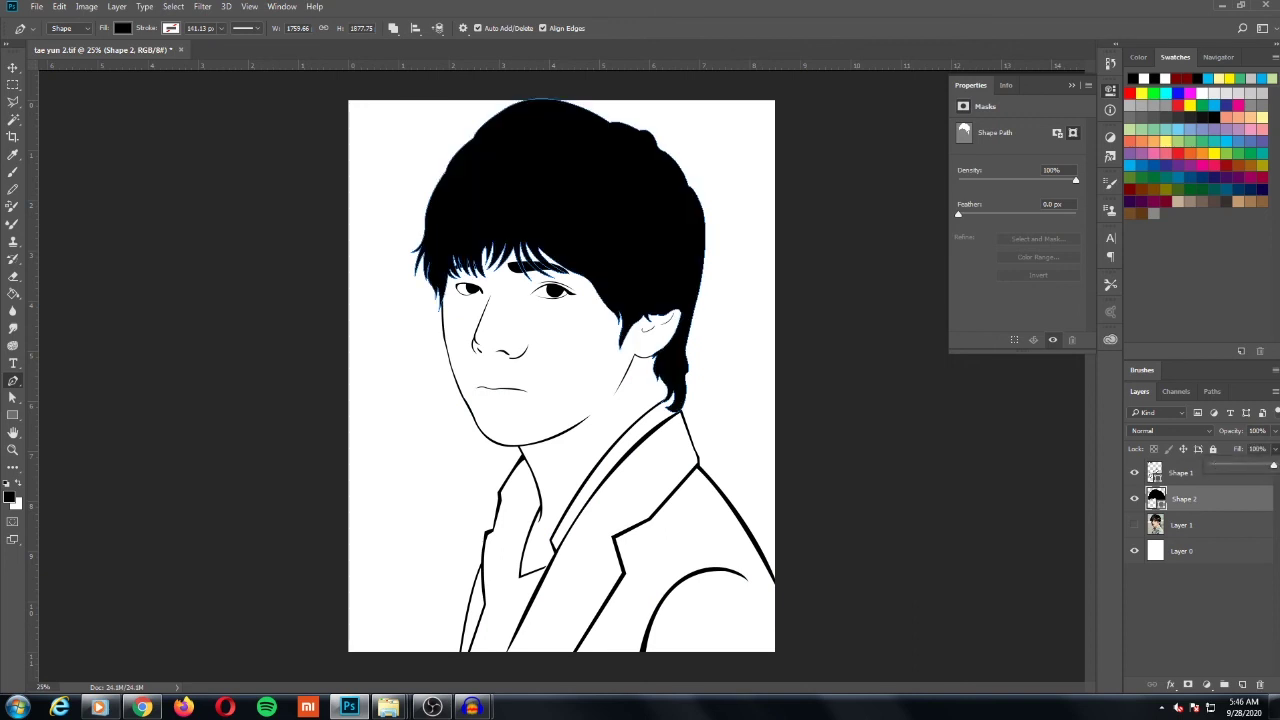
pyautogui.click(1222, 533)
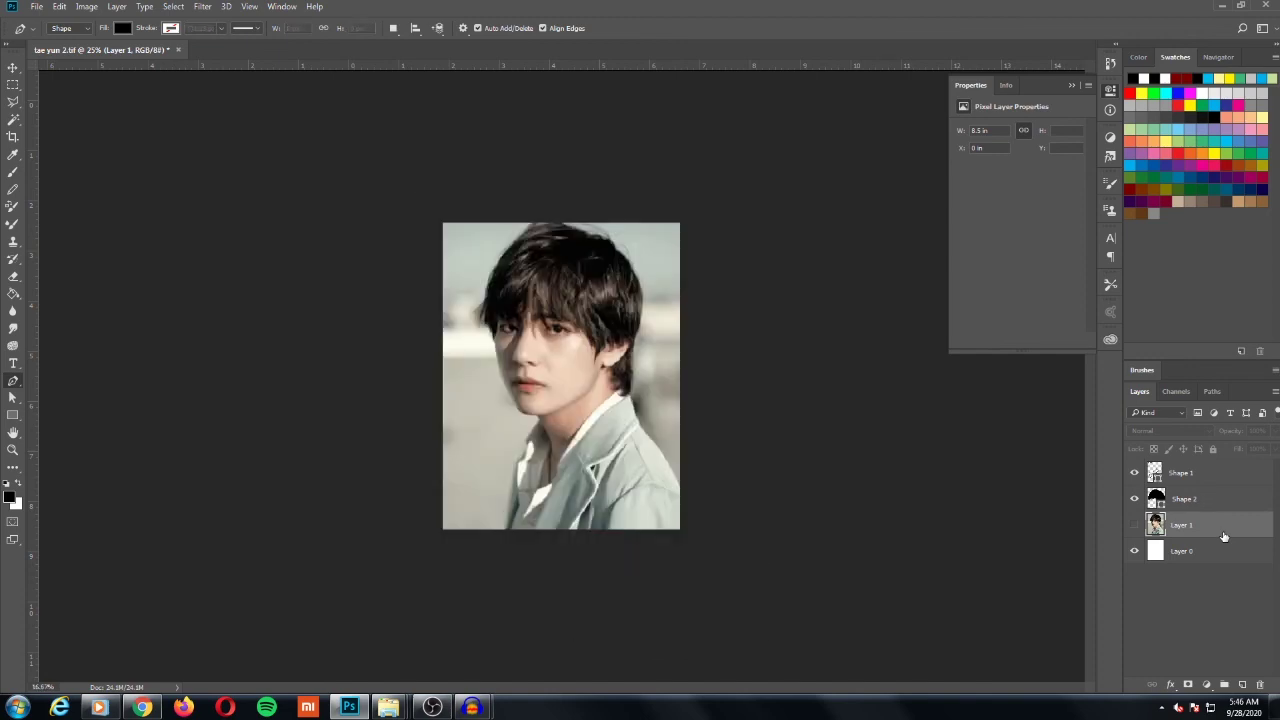
pyautogui.hotkey('ctrl', '+')
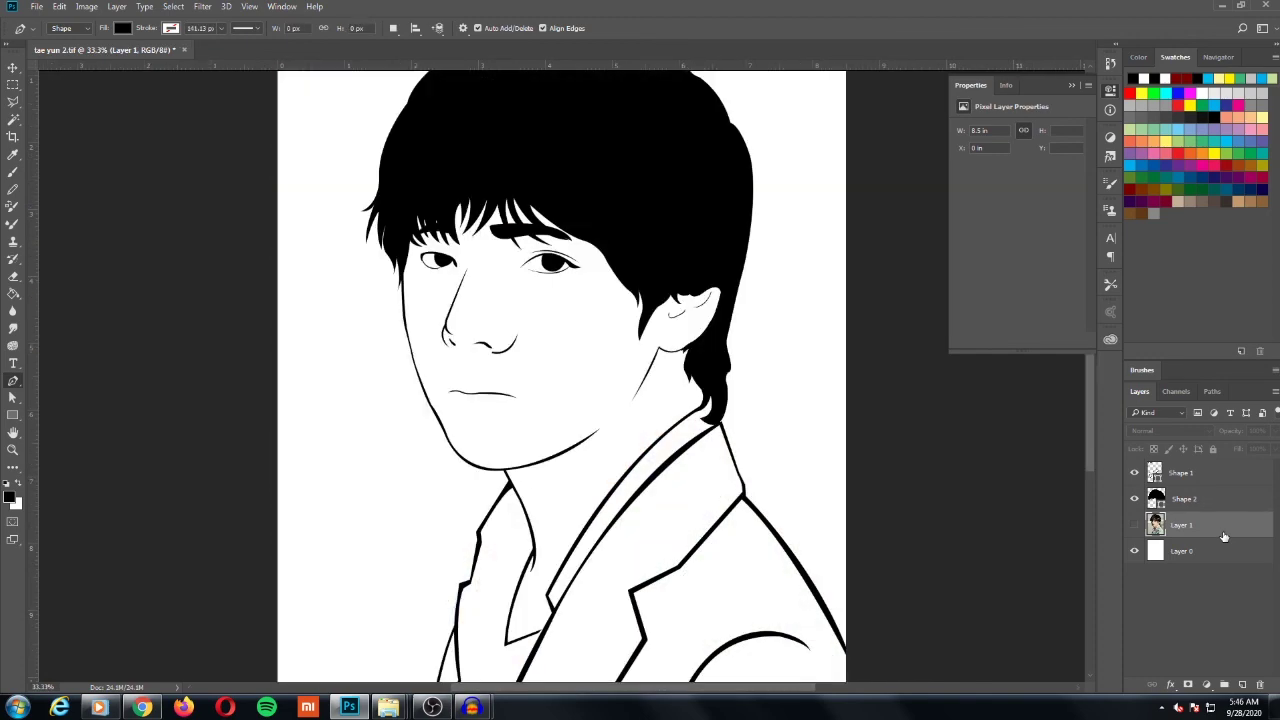
pyautogui.hotkey('ctrl', '+')
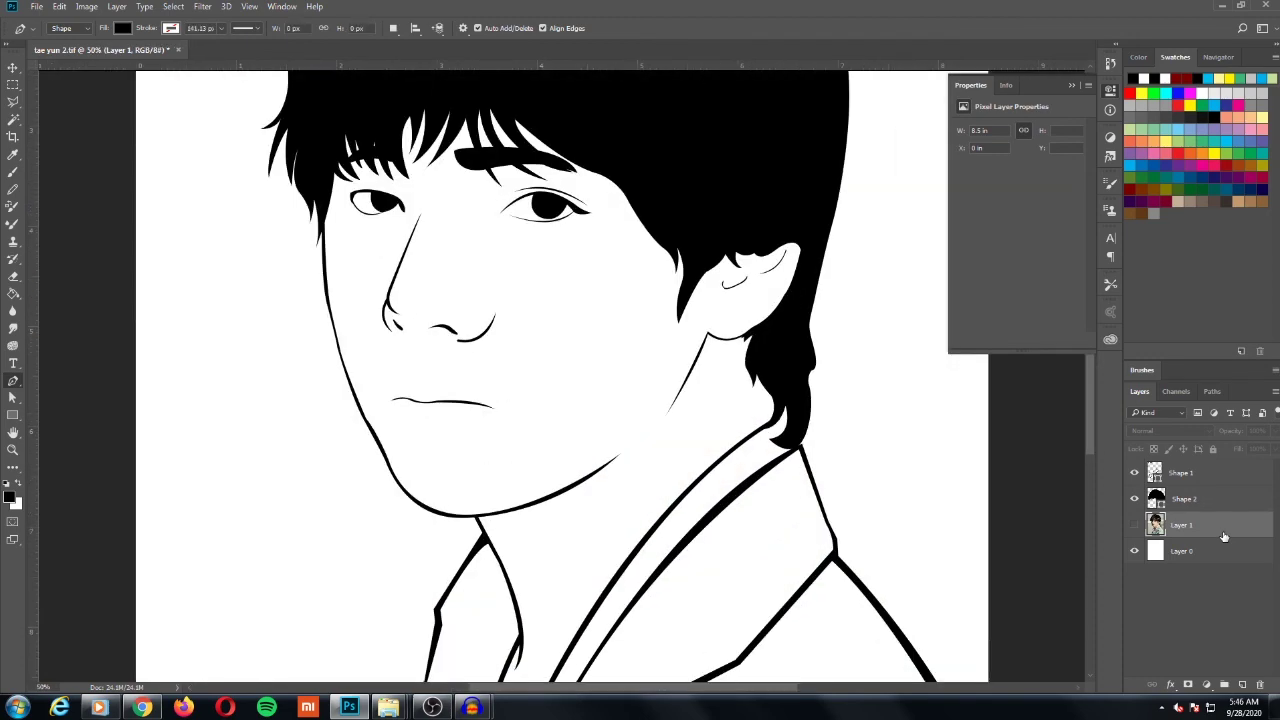
pyautogui.hotkey('ctrl', '-')
pyautogui.hotkey('ctrl', '-')
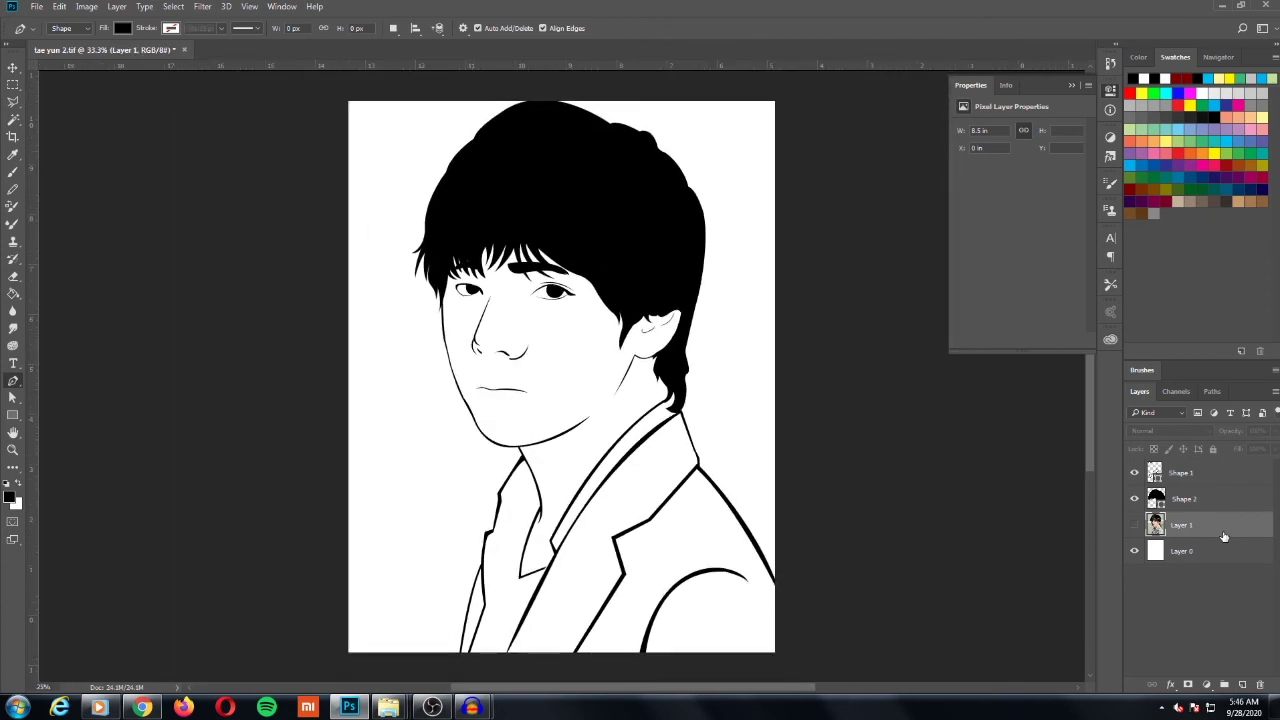
pyautogui.hotkey('ctrl', '-')
pyautogui.hotkey('ctrl', '+')
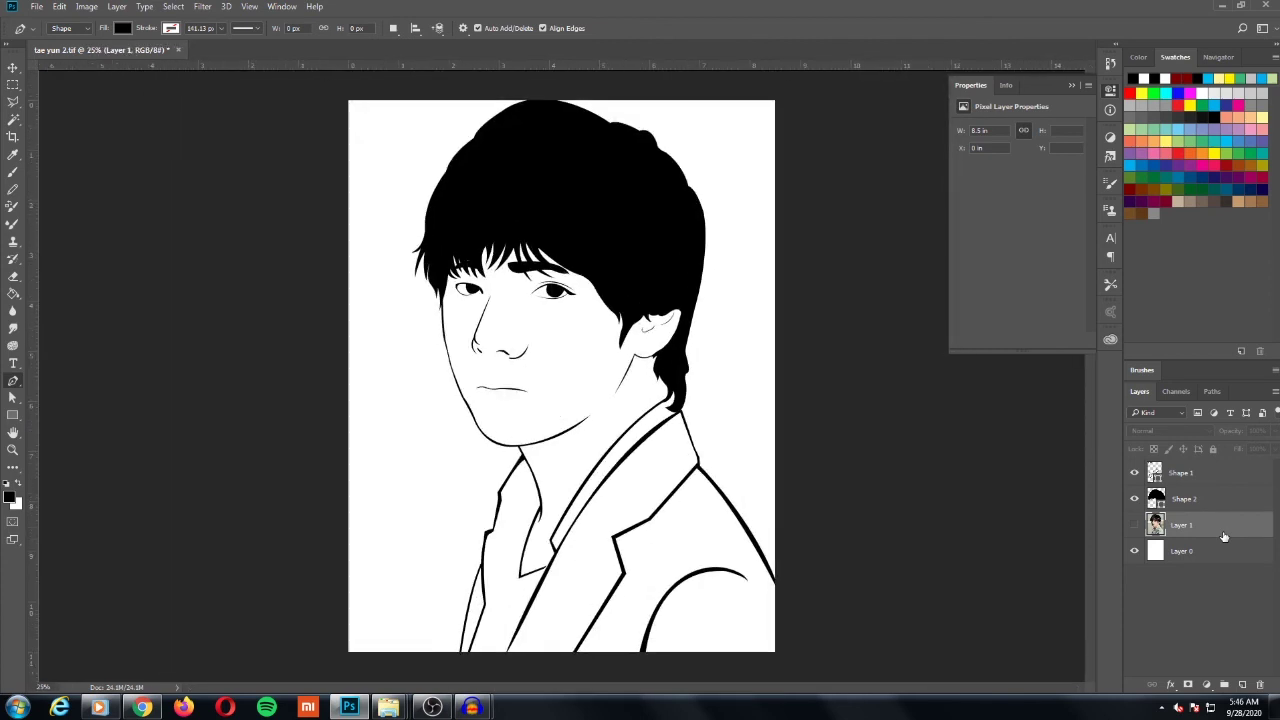